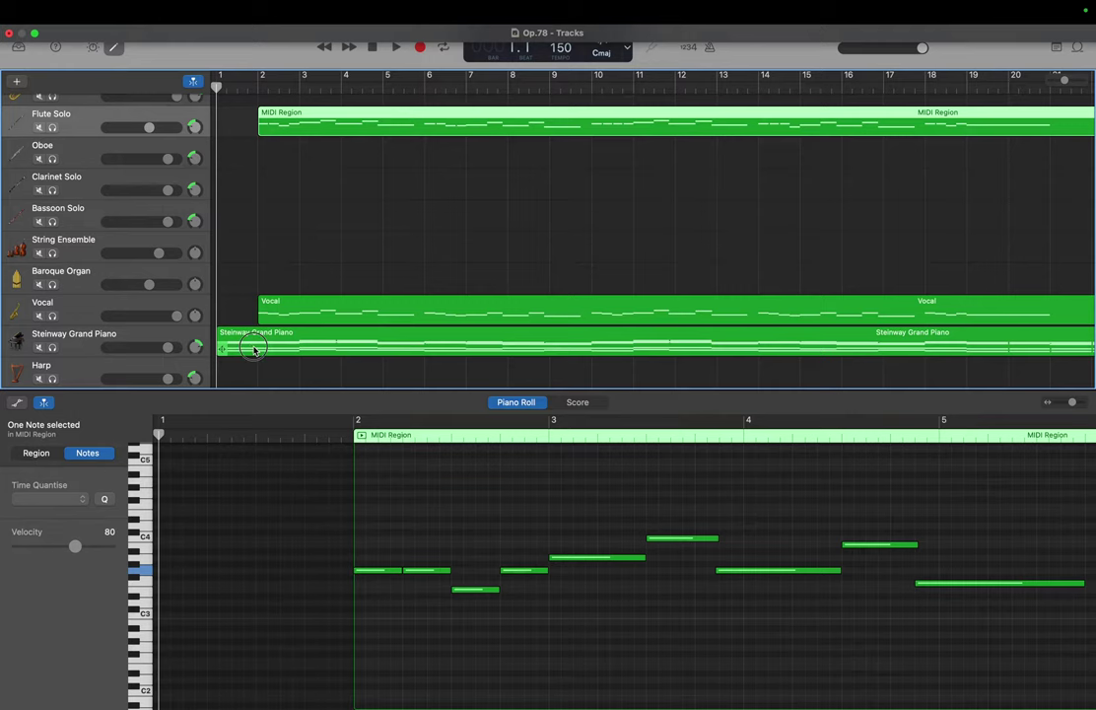
Raise the G3 note of the Steinway Grand Piano's opening chord at bar 1 one octave to G4
{"action": "left_click", "coordinate": [252, 350]}
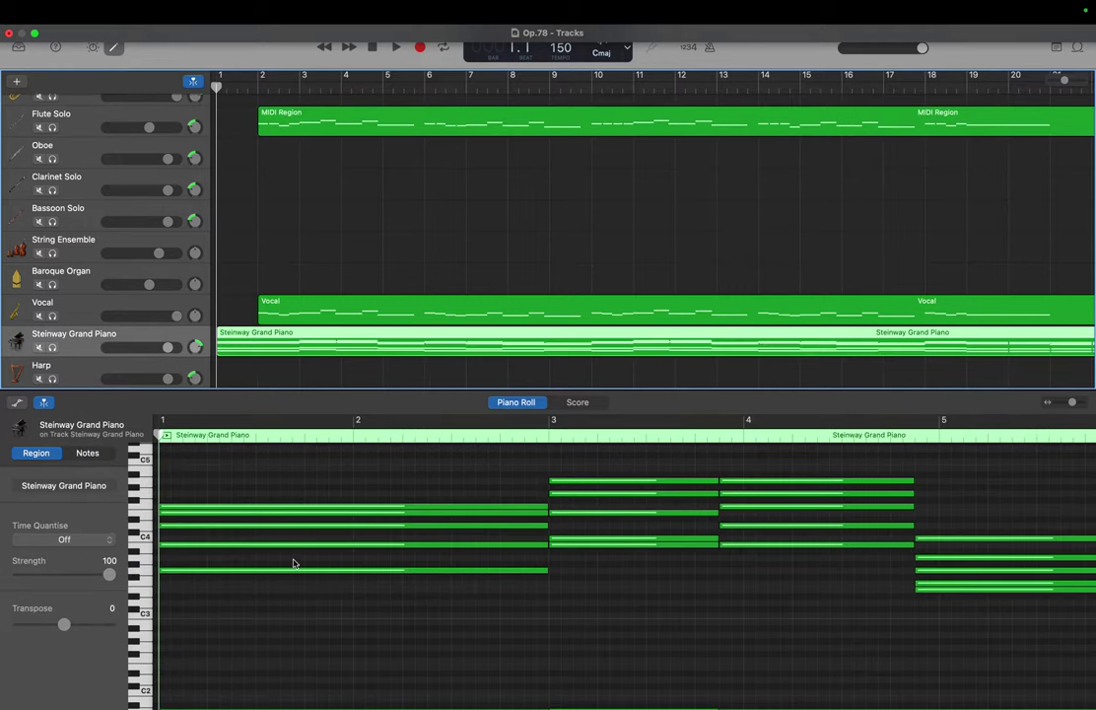
{"action": "left_click_drag", "start_coordinate": [293, 572], "coordinate": [297, 495]}
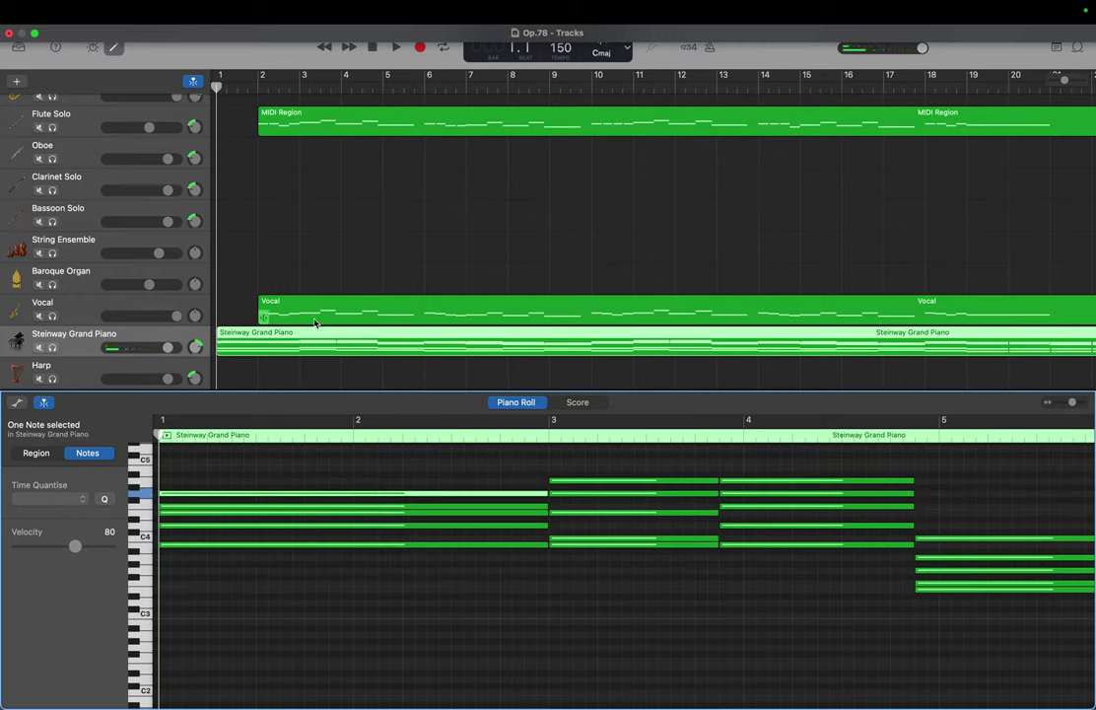
Audition the Flute Solo melody's notes in bars 2 and 3 to compare their pitches with the piano chords
{"action": "left_click", "coordinate": [316, 131]}
{"action": "scroll", "coordinate": [444, 573], "scroll_direction": "left", "scroll_amount": 15}
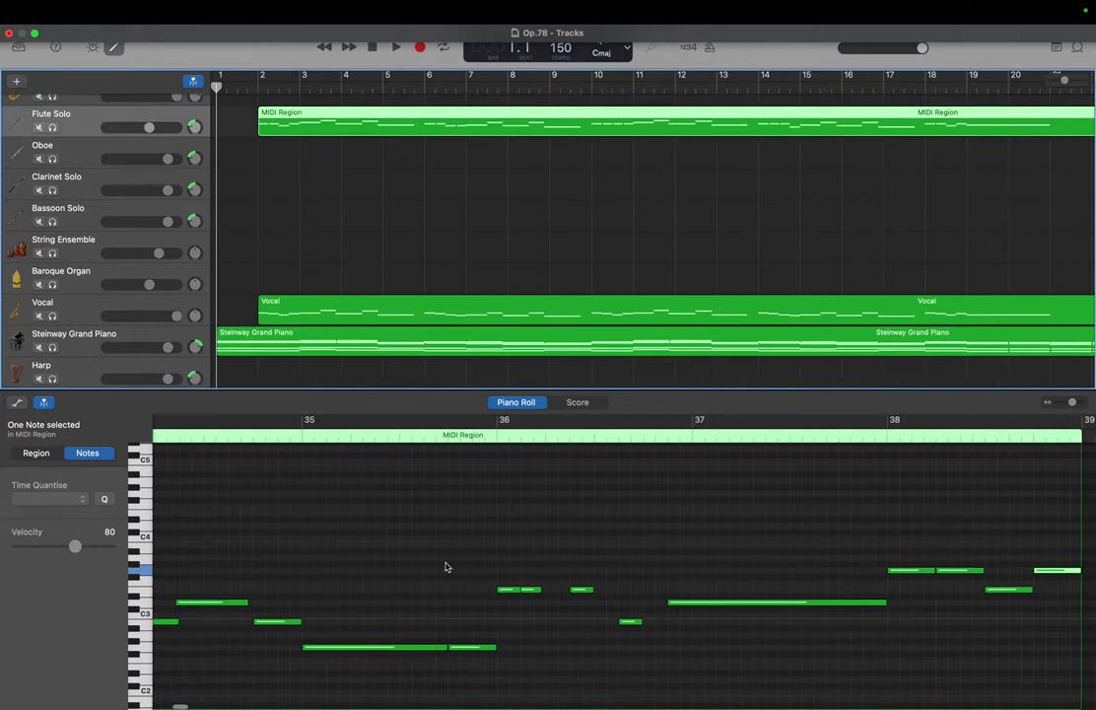
{"action": "scroll", "coordinate": [445, 567], "scroll_direction": "left", "scroll_amount": 15}
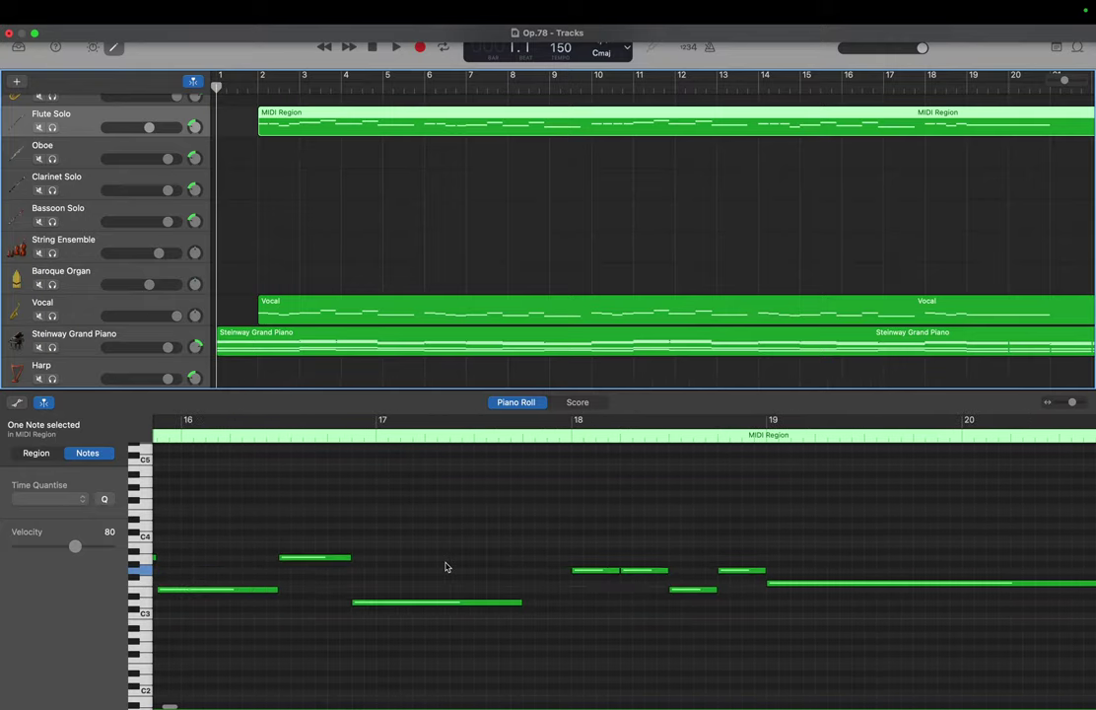
{"action": "scroll", "coordinate": [445, 567], "scroll_direction": "left", "scroll_amount": 4}
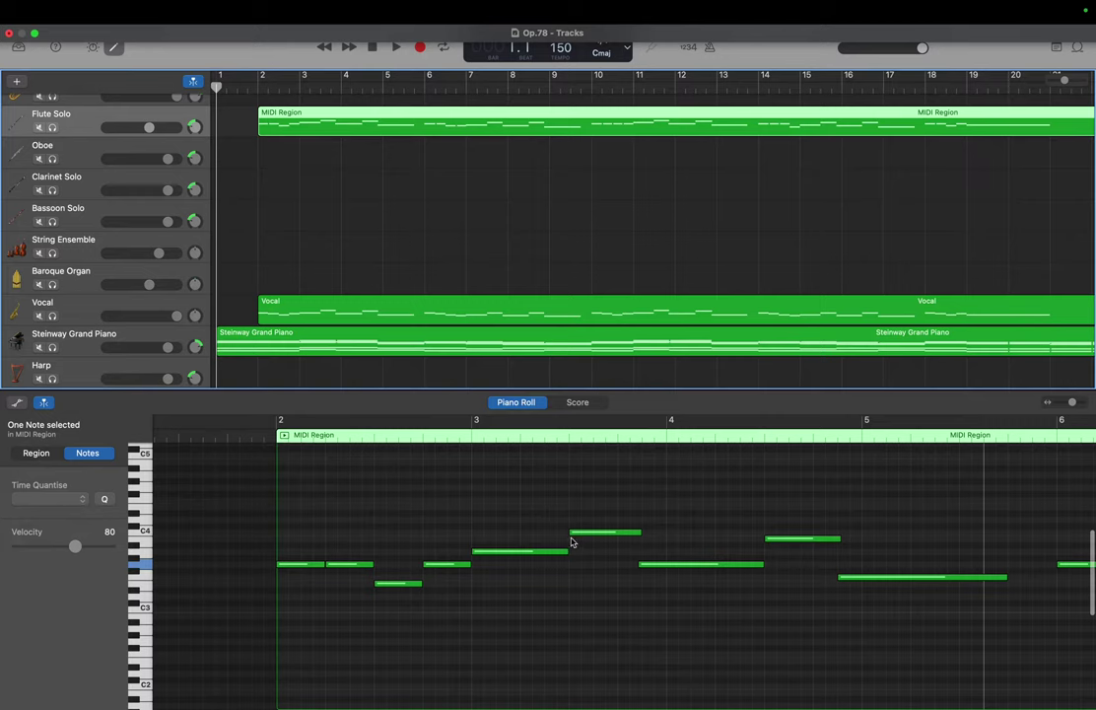
{"action": "left_click", "coordinate": [578, 535]}
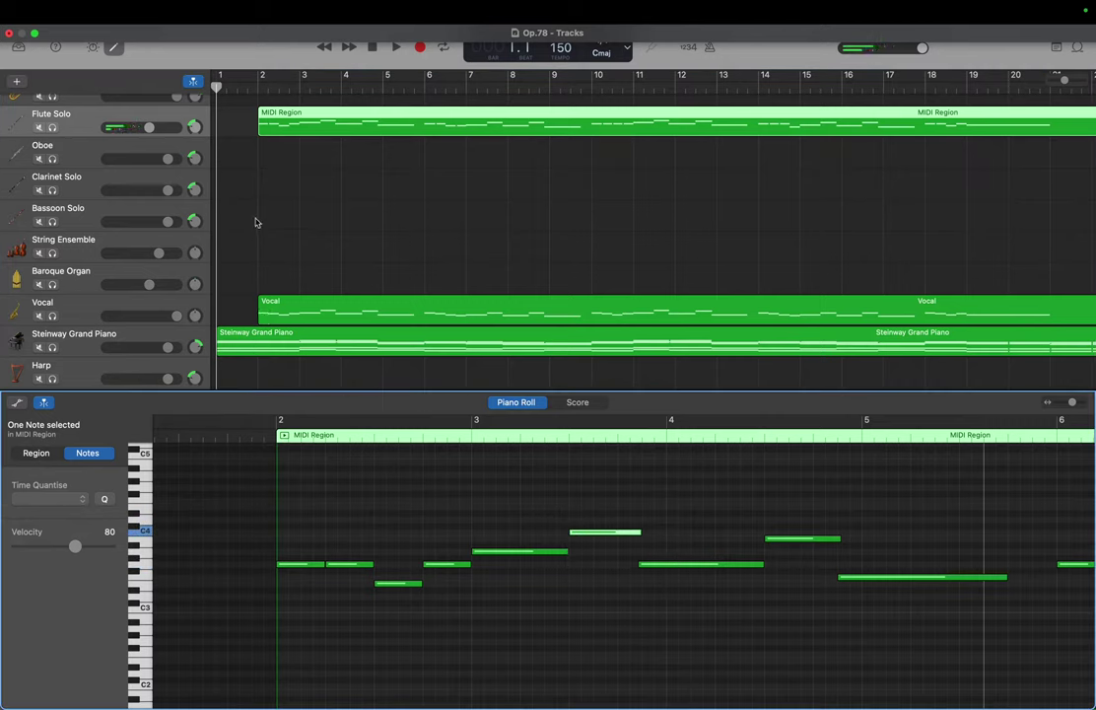
{"action": "left_click", "coordinate": [271, 141]}
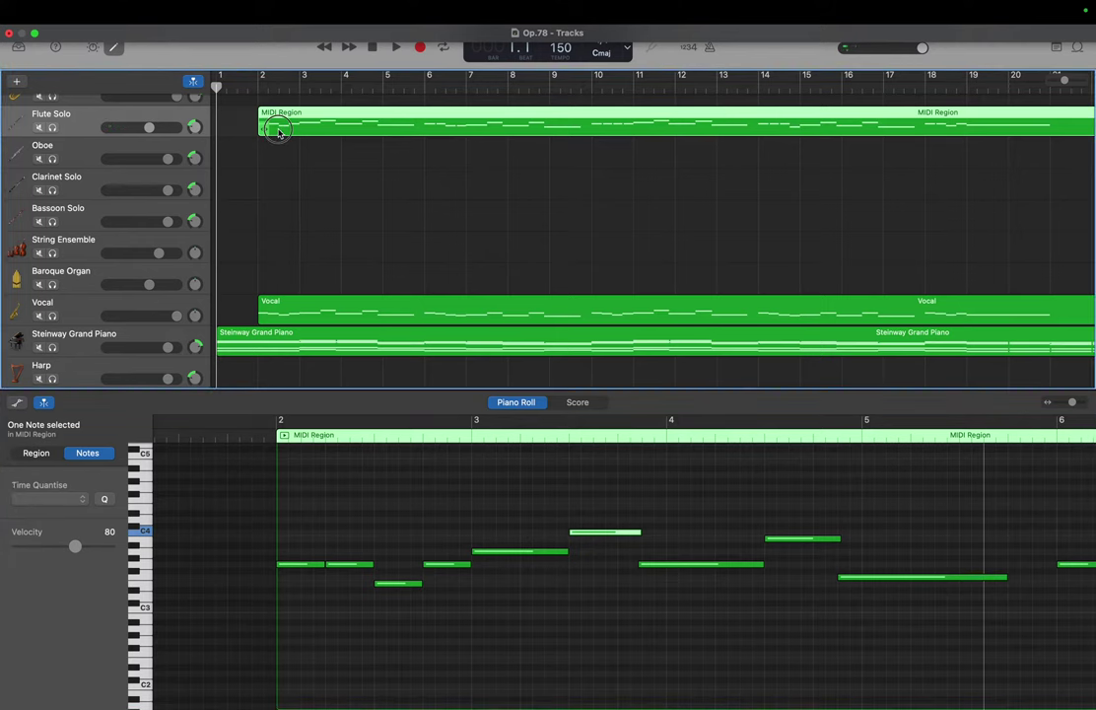
{"action": "left_click", "coordinate": [343, 565]}
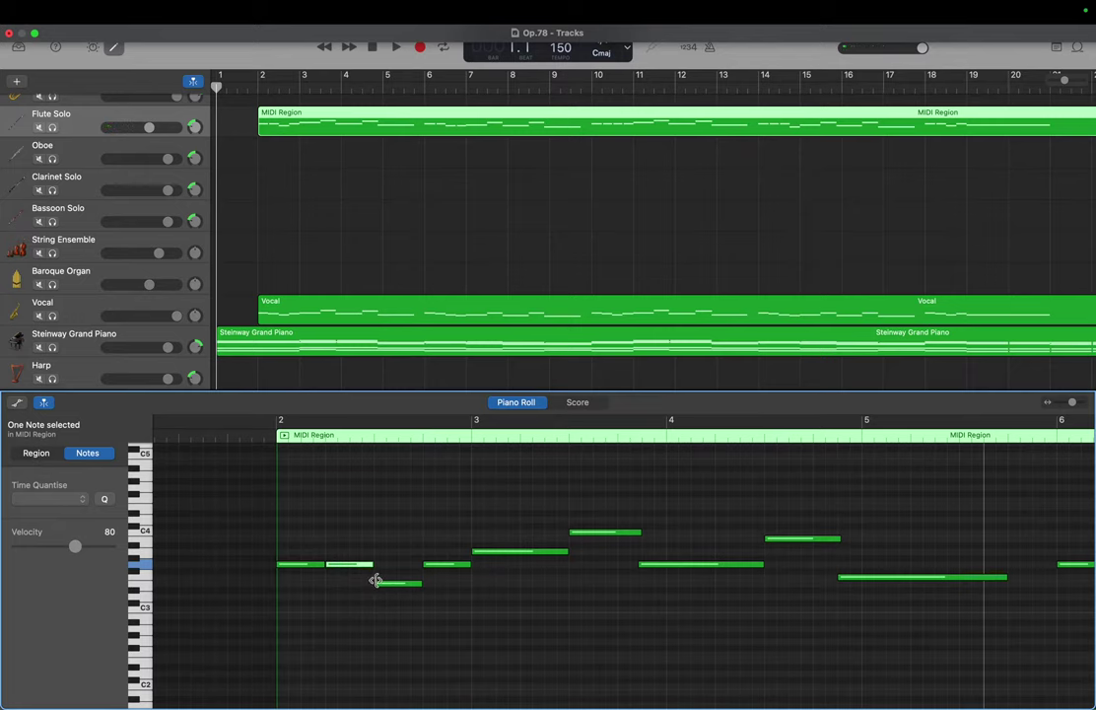
{"action": "scroll", "coordinate": [325, 564], "scroll_direction": "down", "scroll_amount": 1}
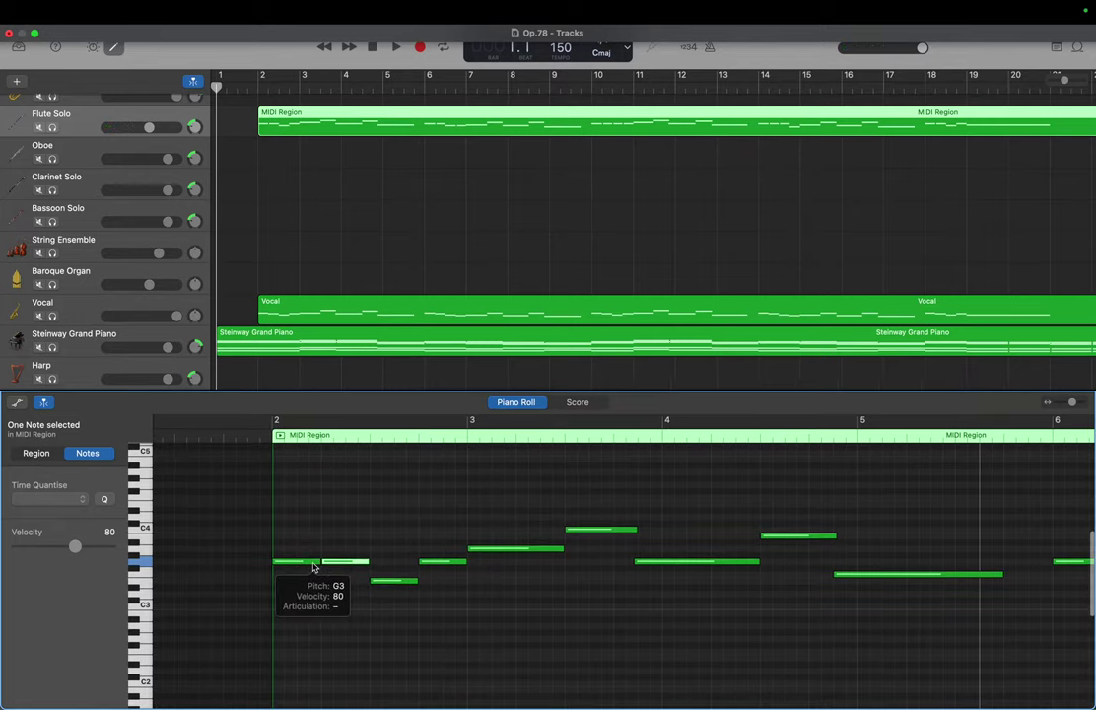
{"action": "left_click", "coordinate": [311, 563]}
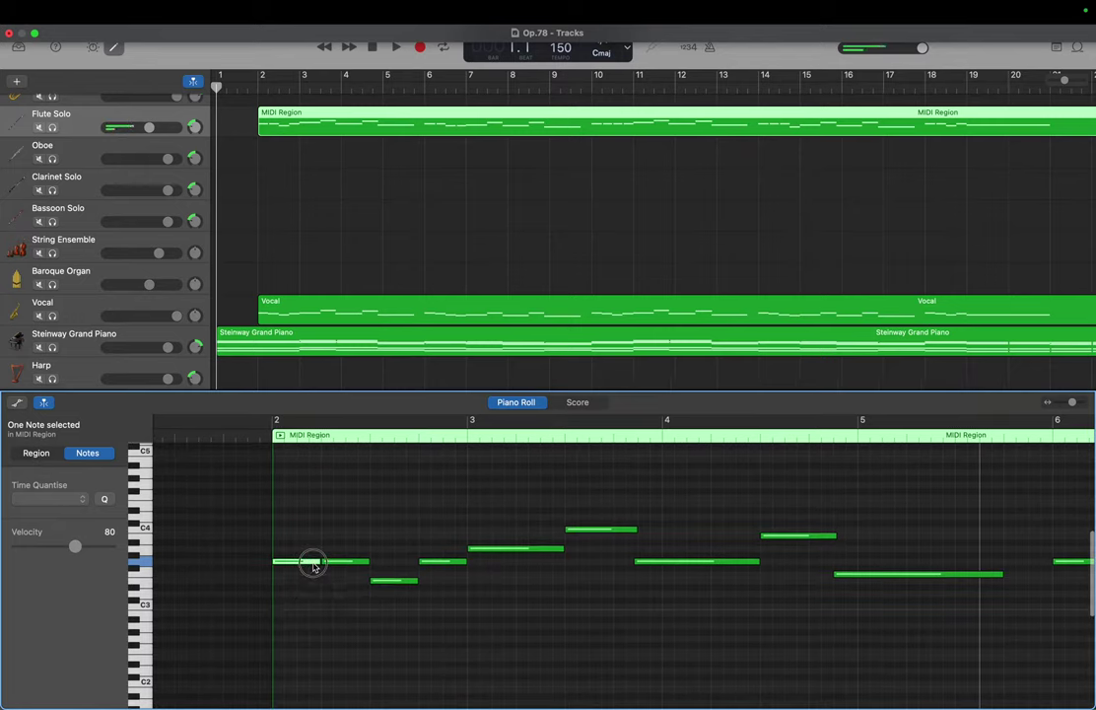
{"action": "left_click", "coordinate": [478, 551]}
{"action": "left_click", "coordinate": [569, 531]}
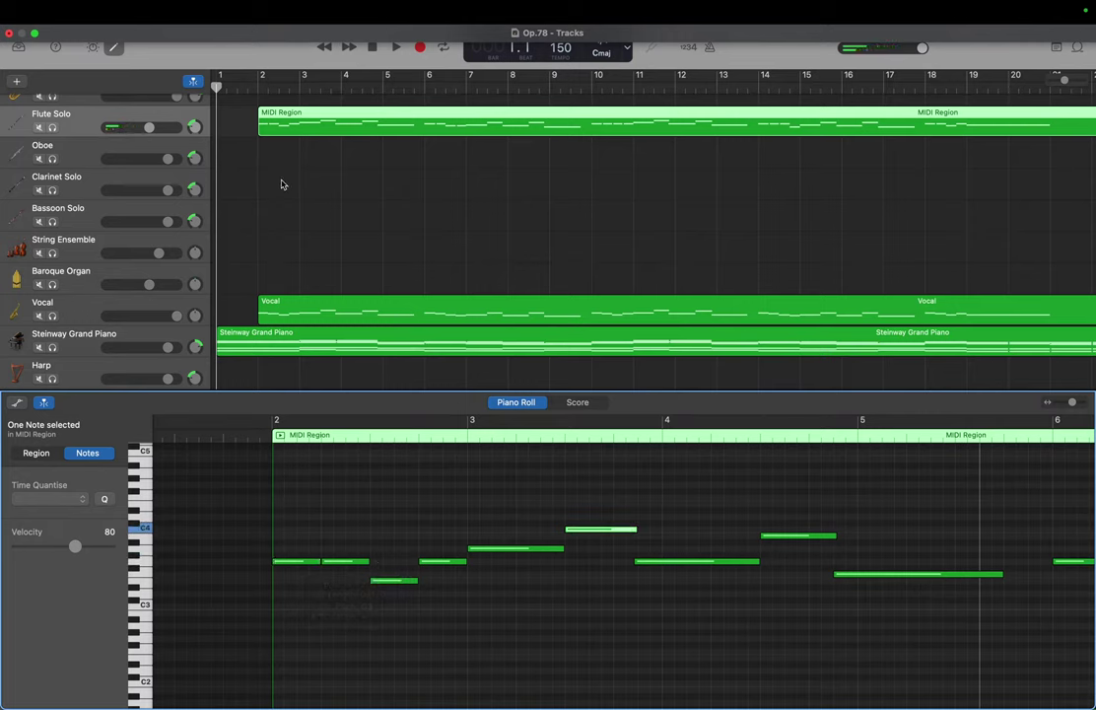
Raise the B3 note of the Steinway Grand Piano chord starting at bar 3 one octave to B4
{"action": "left_click", "coordinate": [313, 342]}
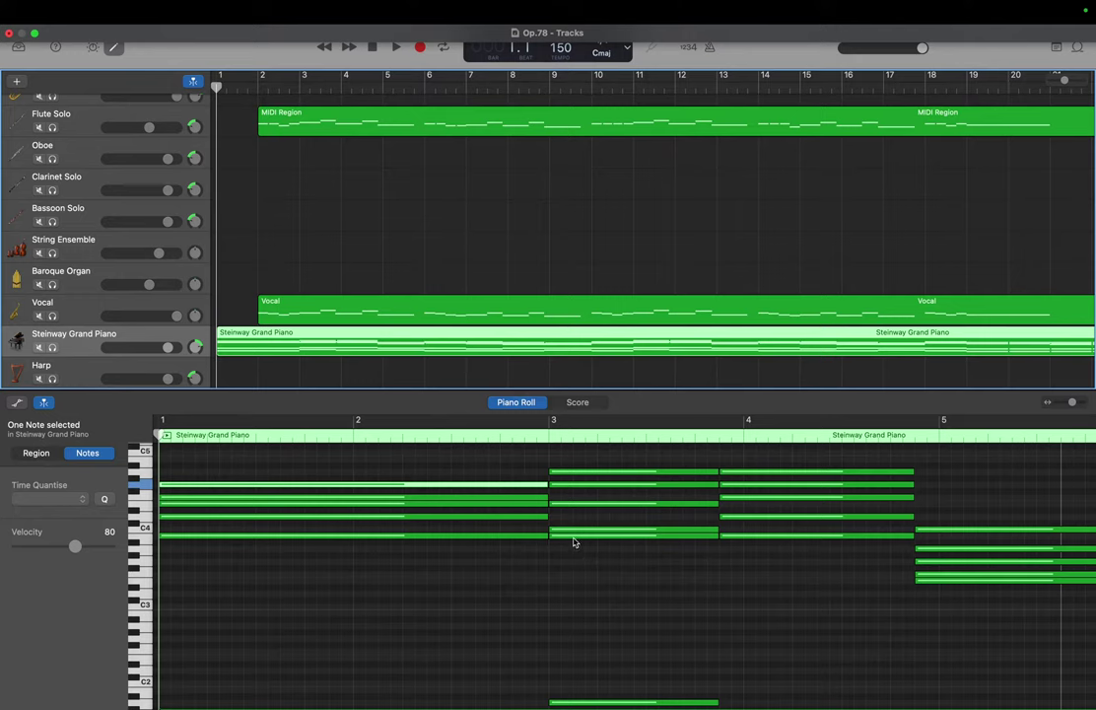
{"action": "left_click_drag", "start_coordinate": [575, 541], "coordinate": [571, 463]}
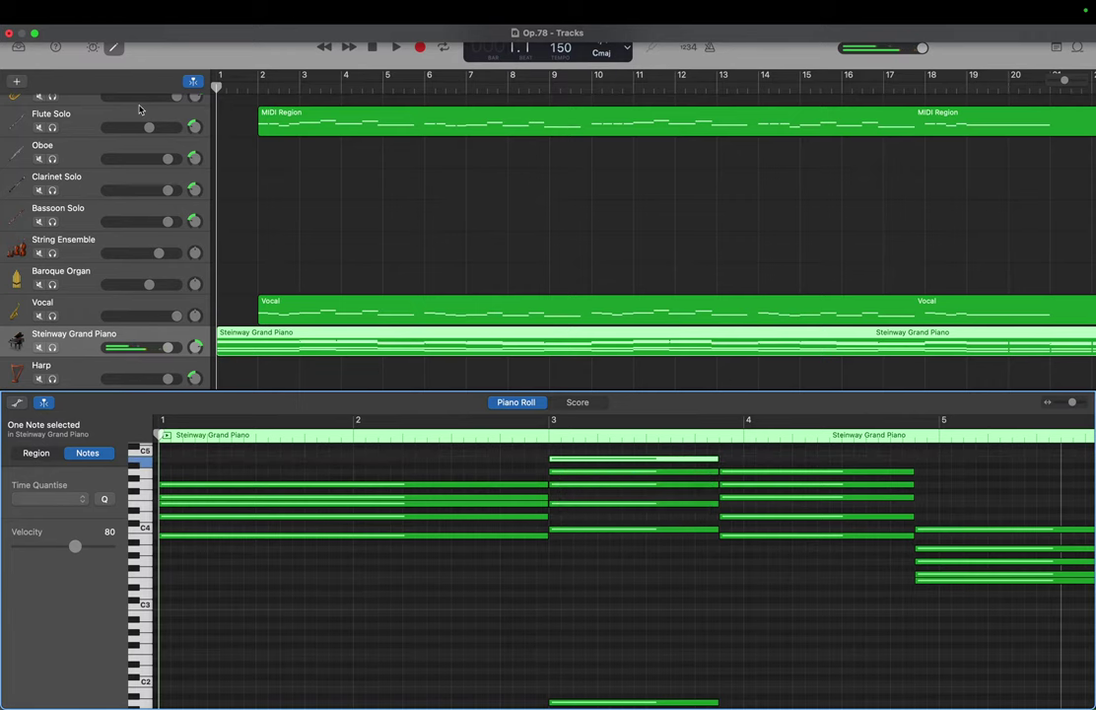
Audition the Flute Solo's A3 and C4 notes in bar 3 and its B3 note in bar 4
{"action": "left_click", "coordinate": [347, 137]}
{"action": "scroll", "coordinate": [487, 480], "scroll_direction": "right", "scroll_amount": 2}
{"action": "scroll", "coordinate": [487, 480], "scroll_direction": "right", "scroll_amount": 5}
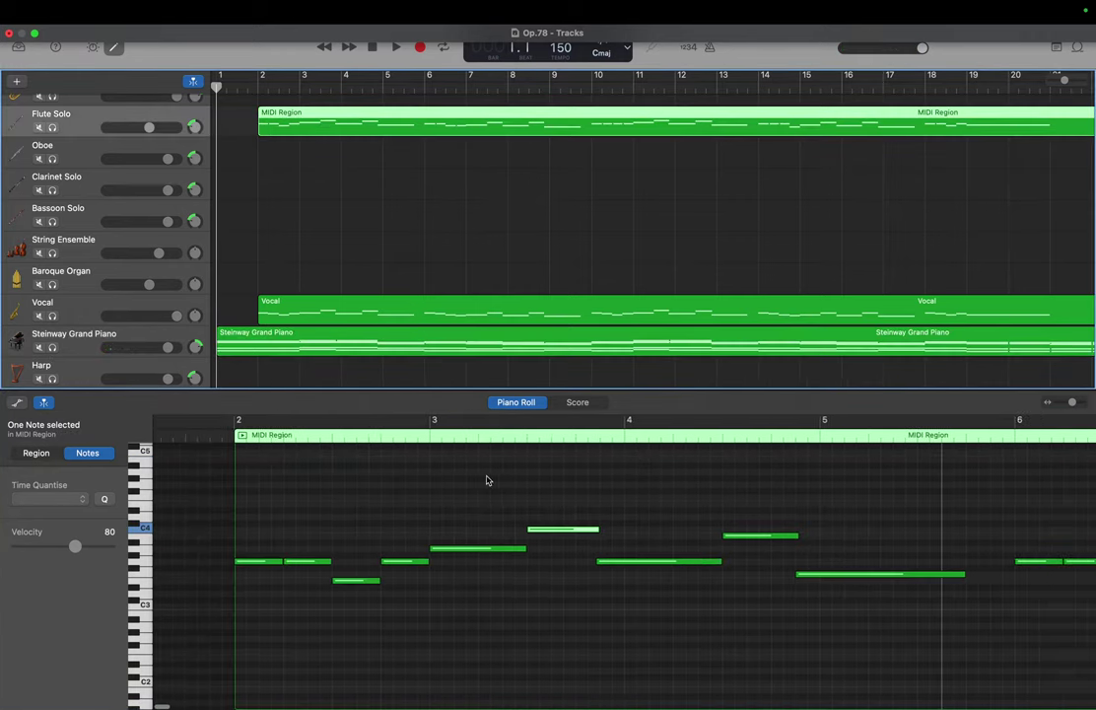
{"action": "scroll", "coordinate": [487, 480], "scroll_direction": "right", "scroll_amount": 2}
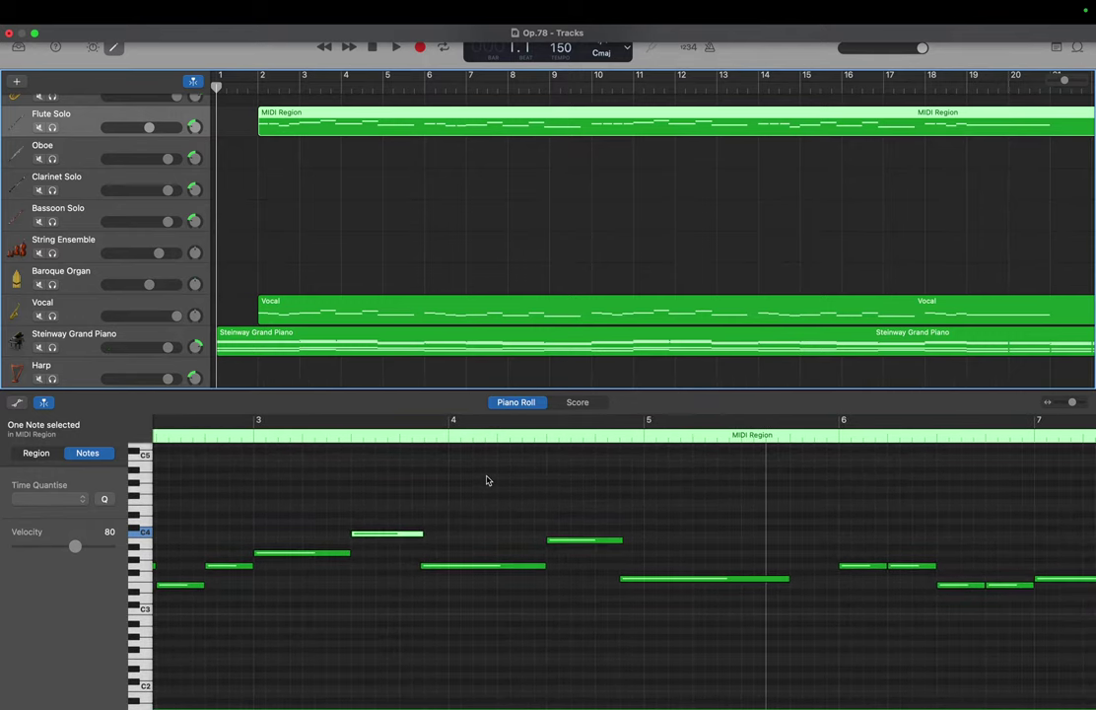
{"action": "left_click", "coordinate": [332, 558]}
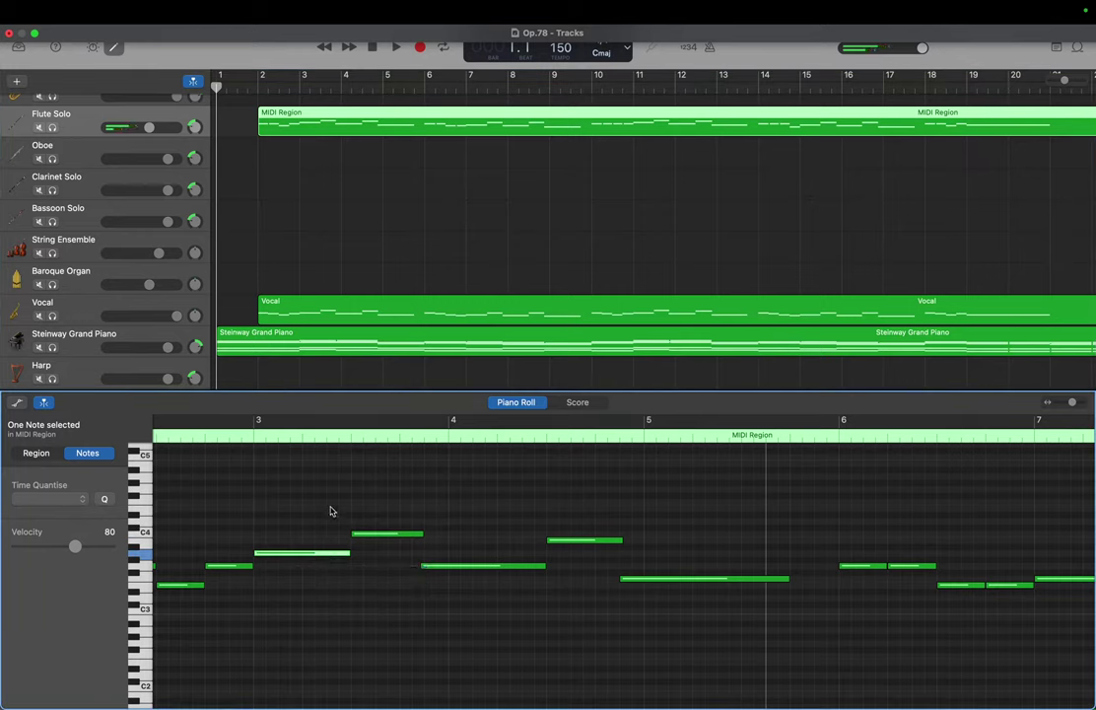
{"action": "left_click", "coordinate": [385, 535]}
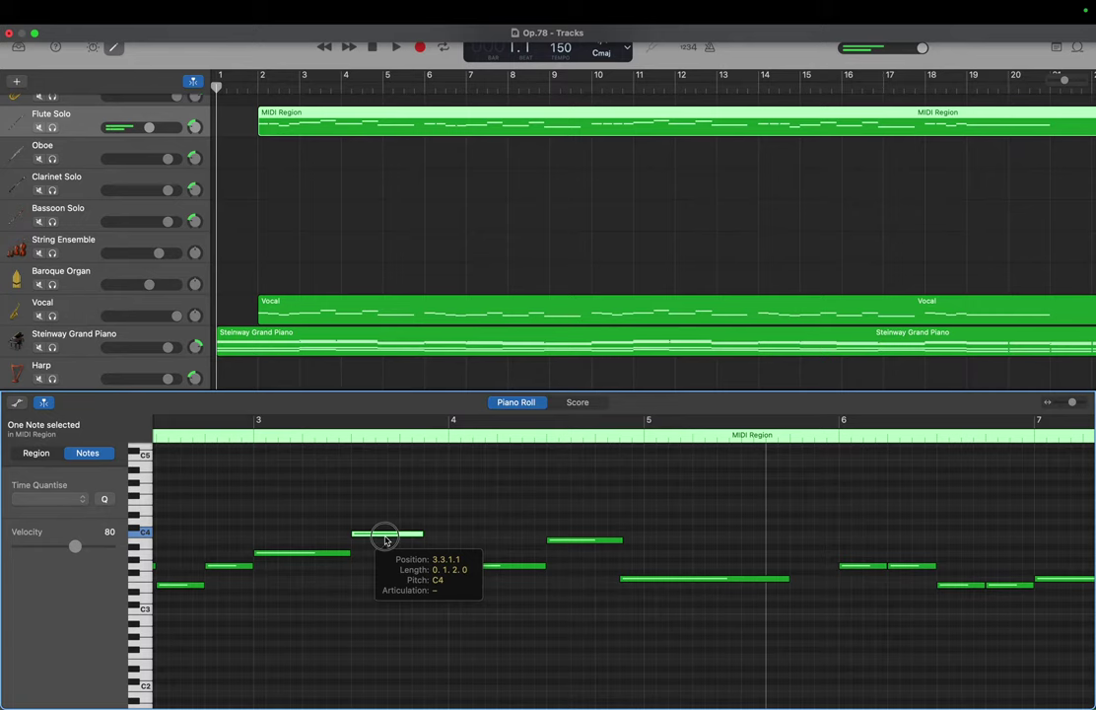
{"action": "left_click", "coordinate": [577, 546]}
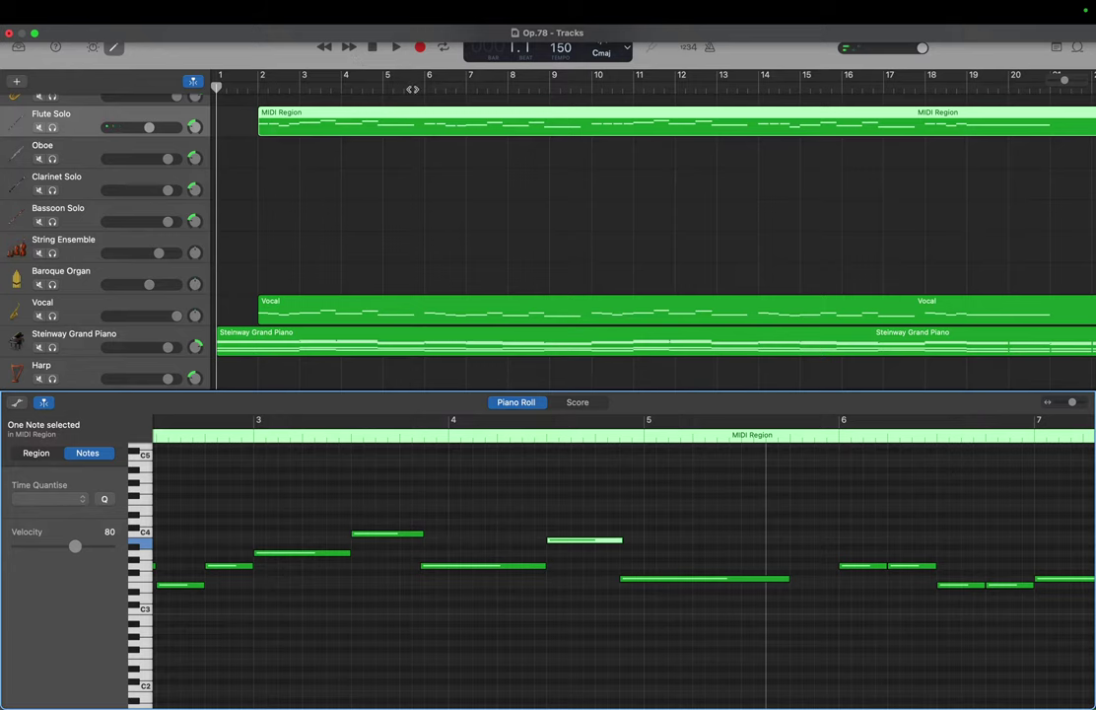
{"action": "left_click", "coordinate": [370, 134]}
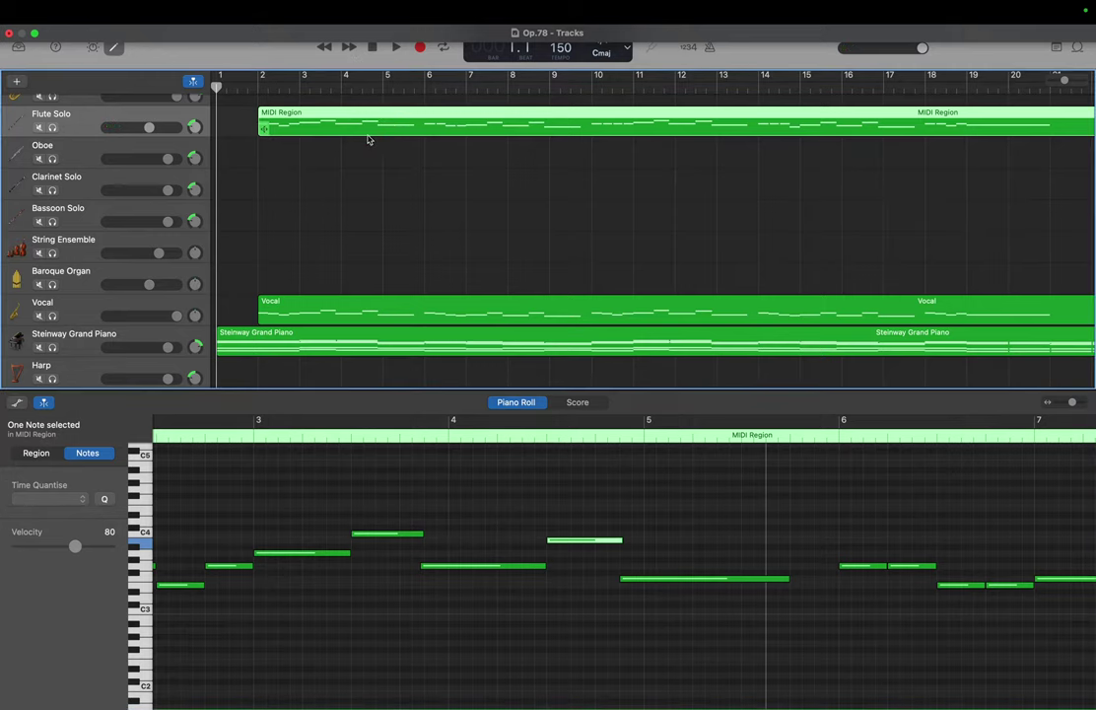
Raise the B3 note of the Steinway Grand Piano chord starting just before bar 4 one octave to B4
{"action": "left_click", "coordinate": [359, 351]}
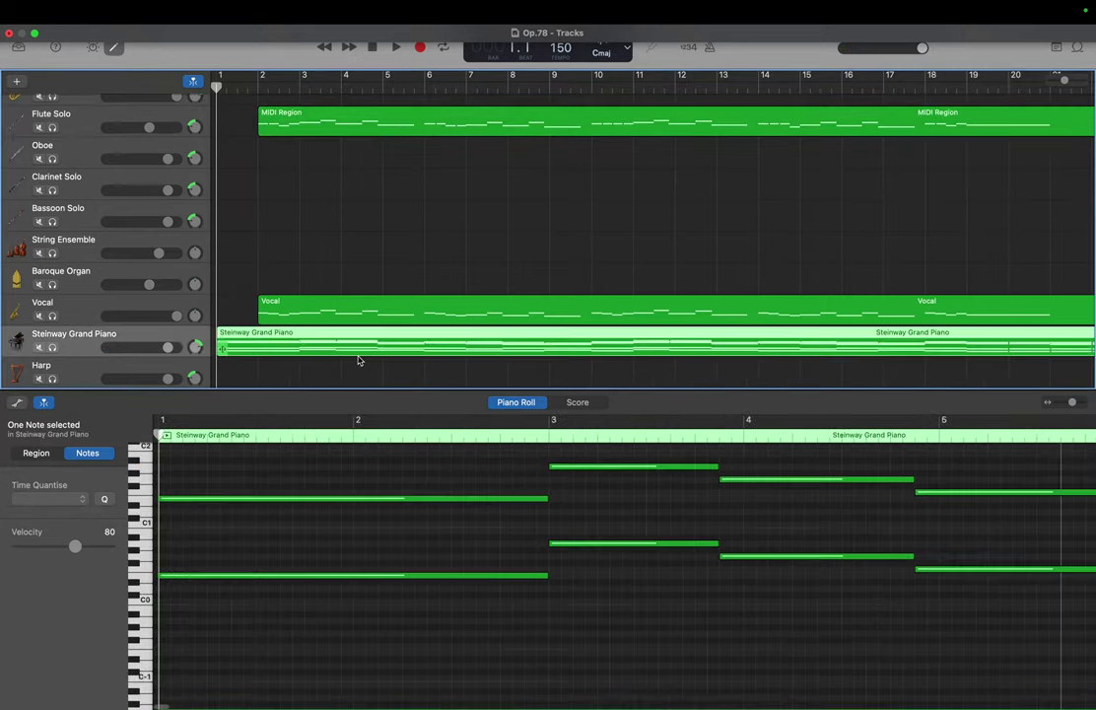
{"action": "scroll", "coordinate": [445, 540], "scroll_direction": "right", "scroll_amount": 6}
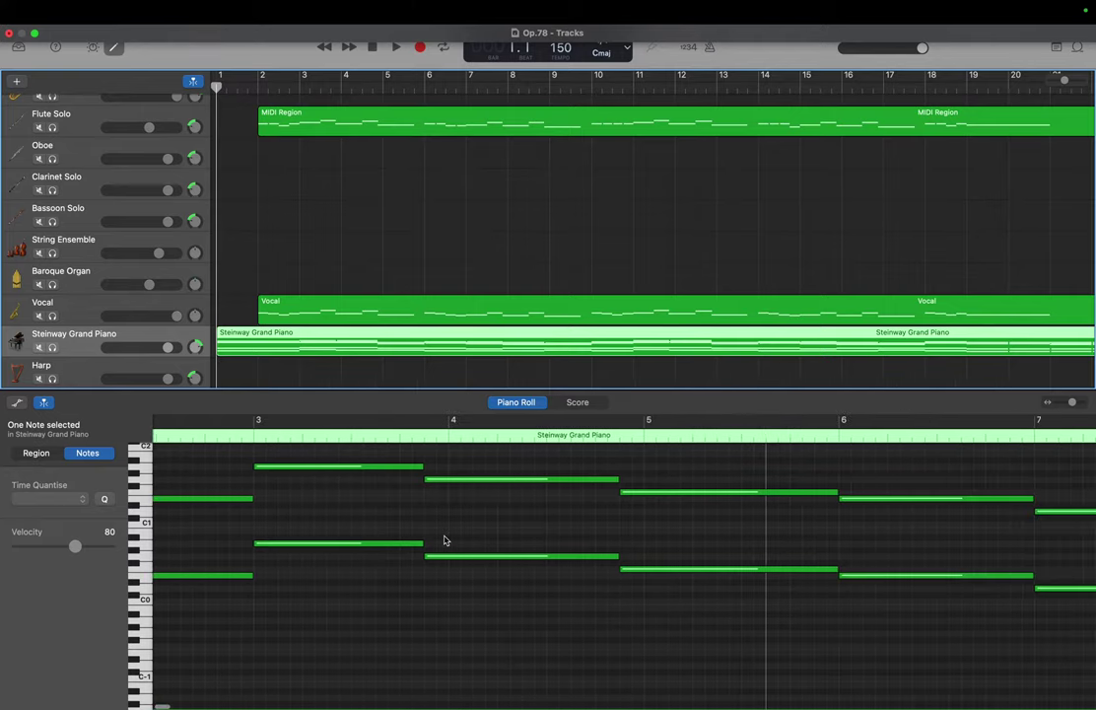
{"action": "scroll", "coordinate": [445, 540], "scroll_direction": "up", "scroll_amount": 10}
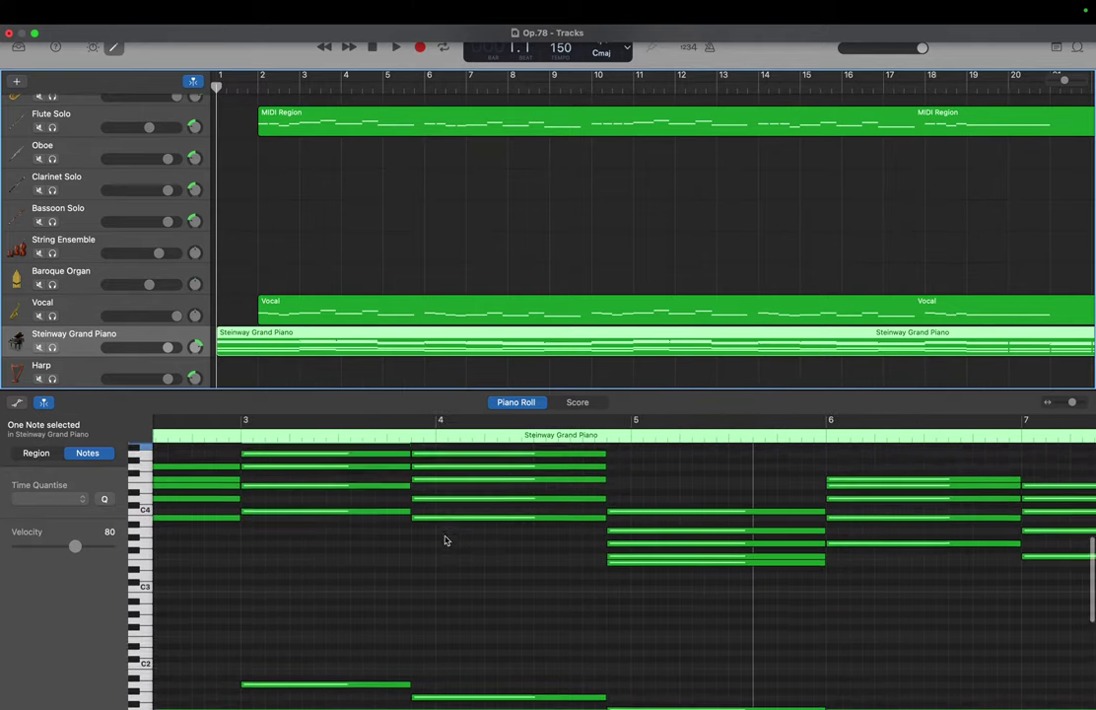
{"action": "left_click_drag", "start_coordinate": [445, 539], "coordinate": [442, 456]}
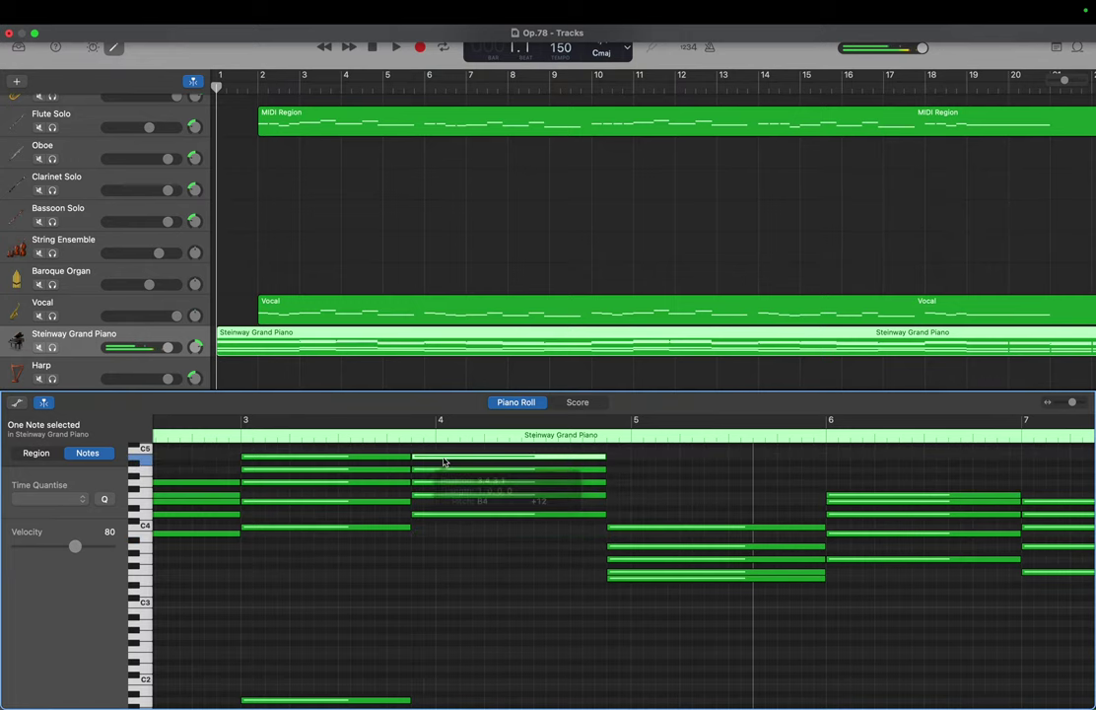
Check the flute's F3 note just before bar 5 and raise the piano chord's E3 and F3 there by one octave
{"action": "left_click", "coordinate": [414, 129]}
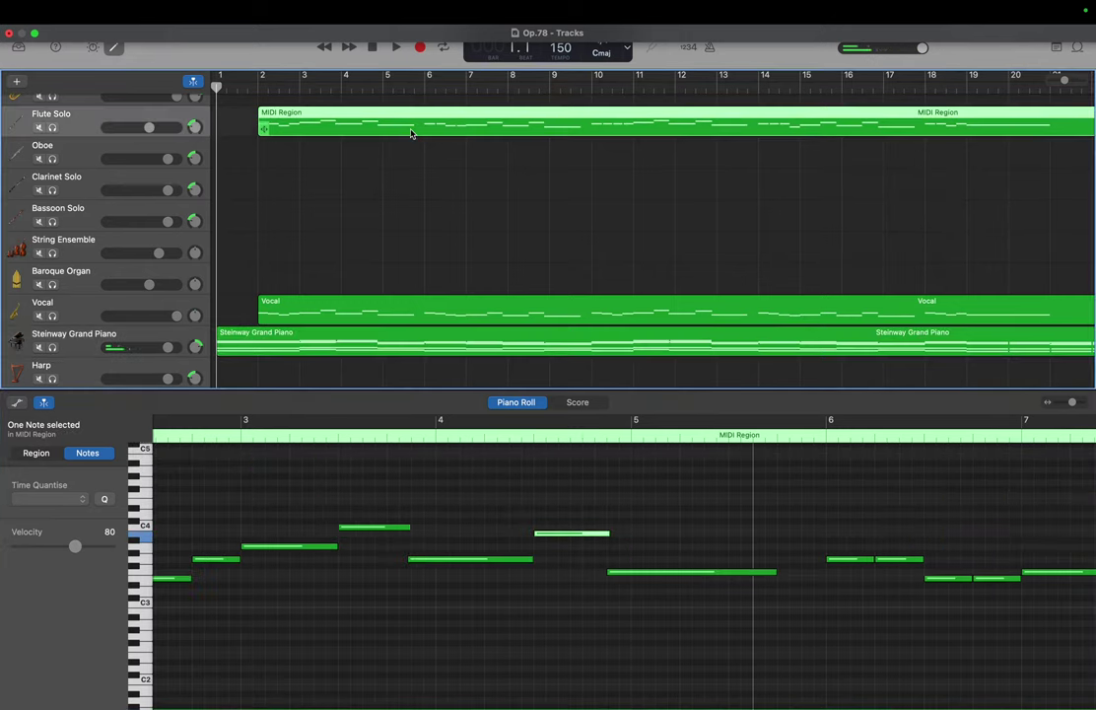
{"action": "left_click", "coordinate": [641, 572]}
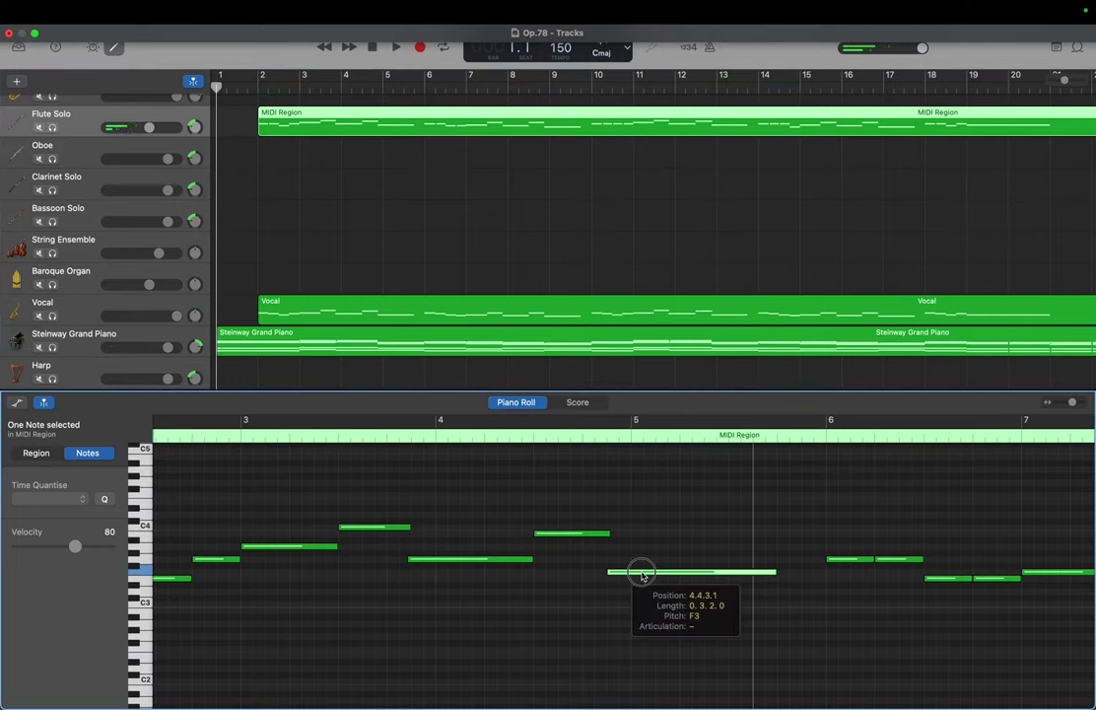
{"action": "left_click", "coordinate": [410, 342]}
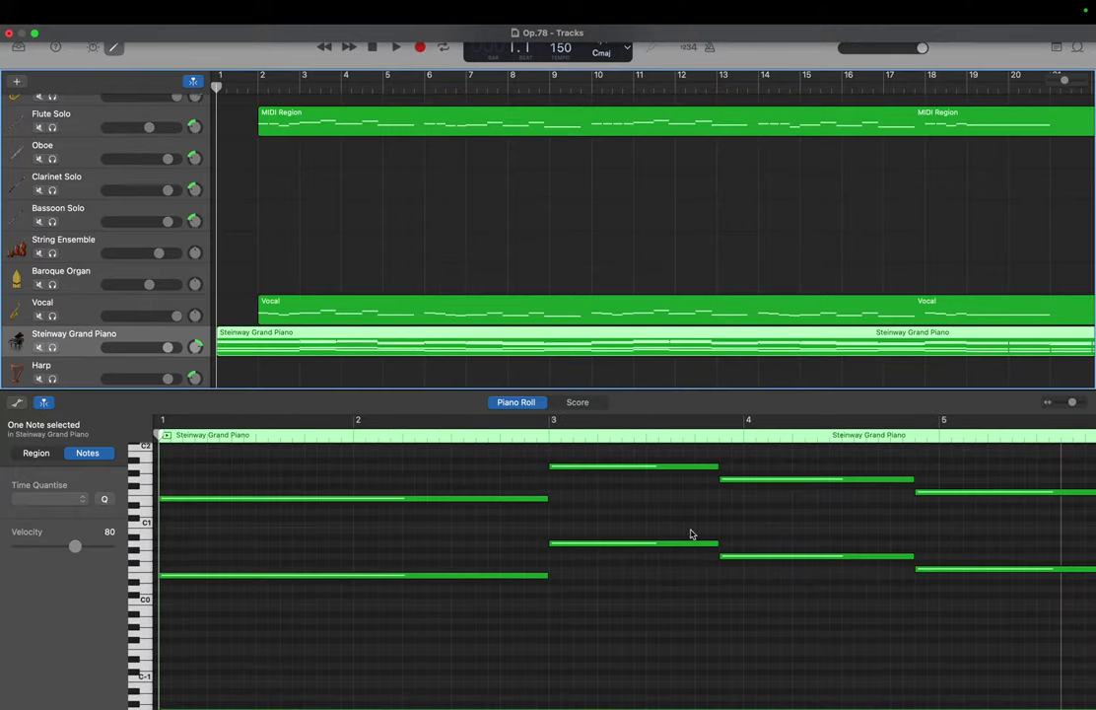
{"action": "scroll", "coordinate": [620, 492], "scroll_direction": "up", "scroll_amount": 10}
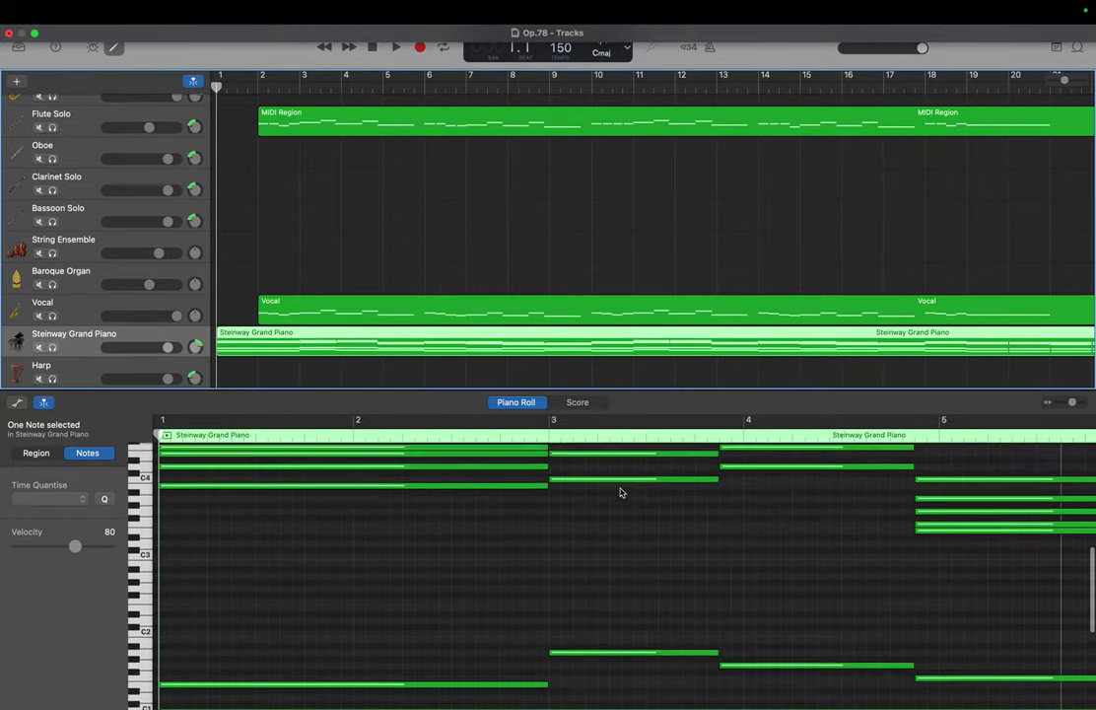
{"action": "scroll", "coordinate": [620, 492], "scroll_direction": "right", "scroll_amount": 5}
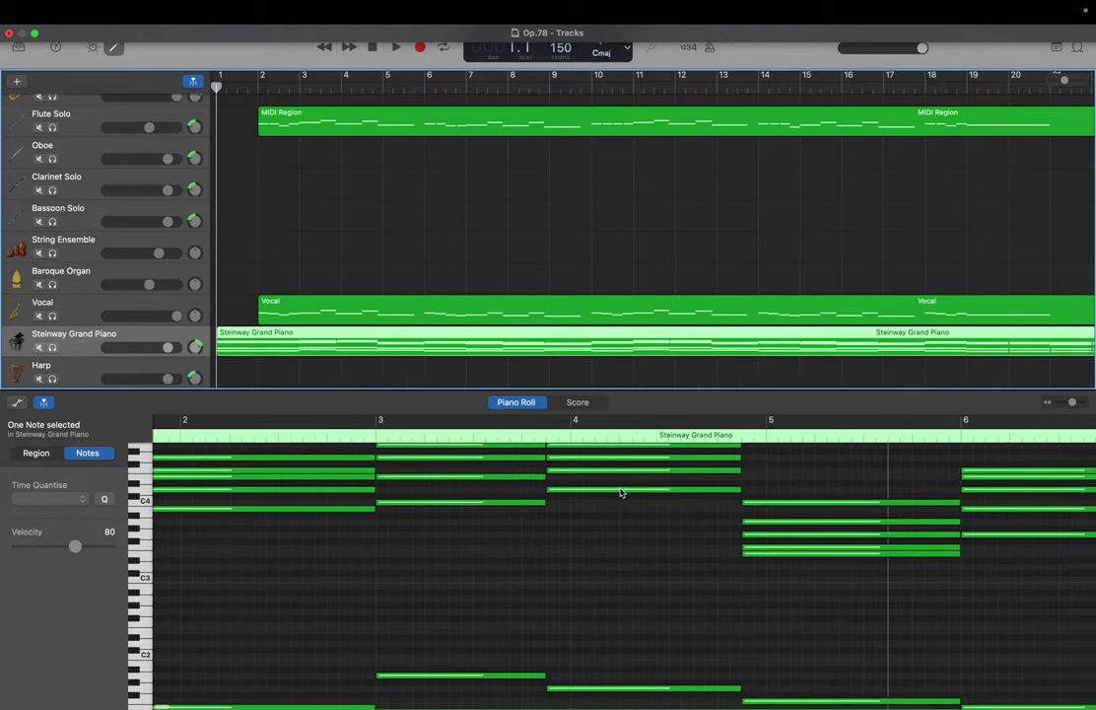
{"action": "left_click", "coordinate": [759, 555]}
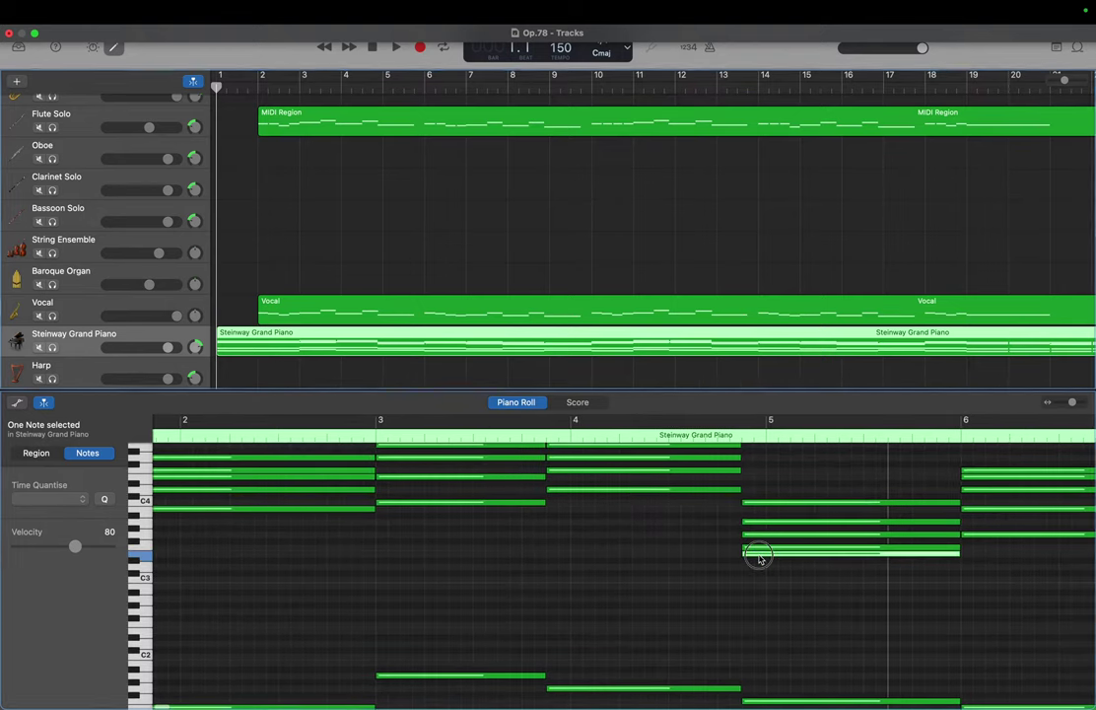
{"action": "left_click_drag", "start_coordinate": [759, 558], "coordinate": [770, 474]}
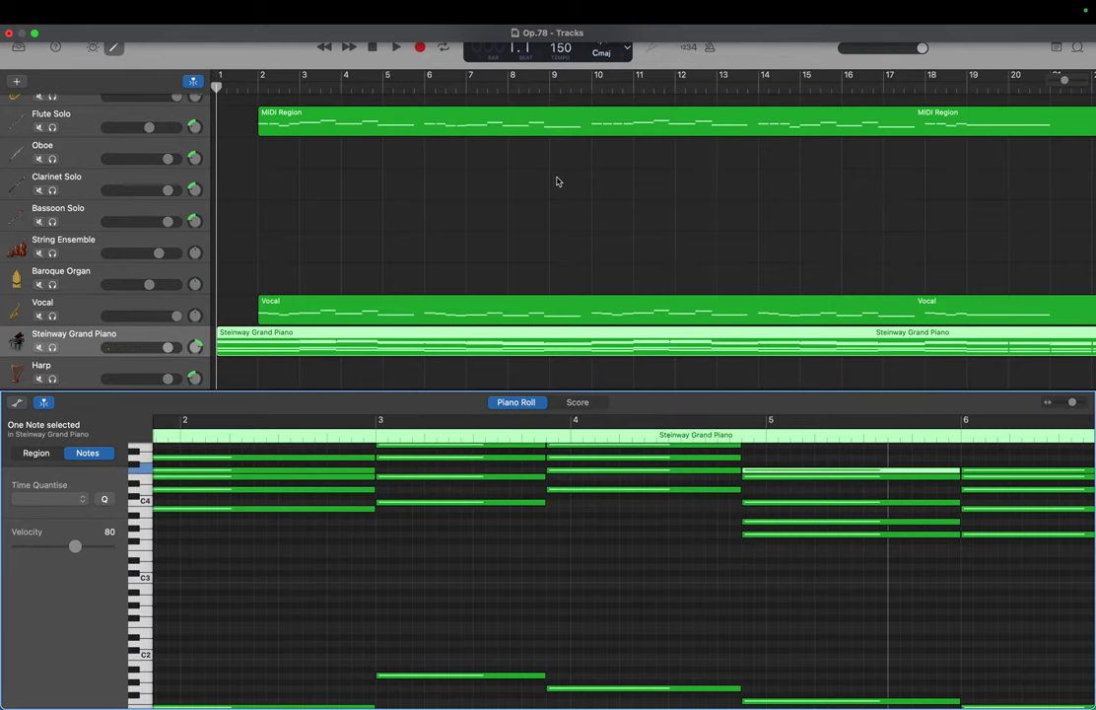
Check the flute's G3 note at bar 6 and raise the piano chord's G3 there one octave to G4
{"action": "left_click", "coordinate": [453, 128]}
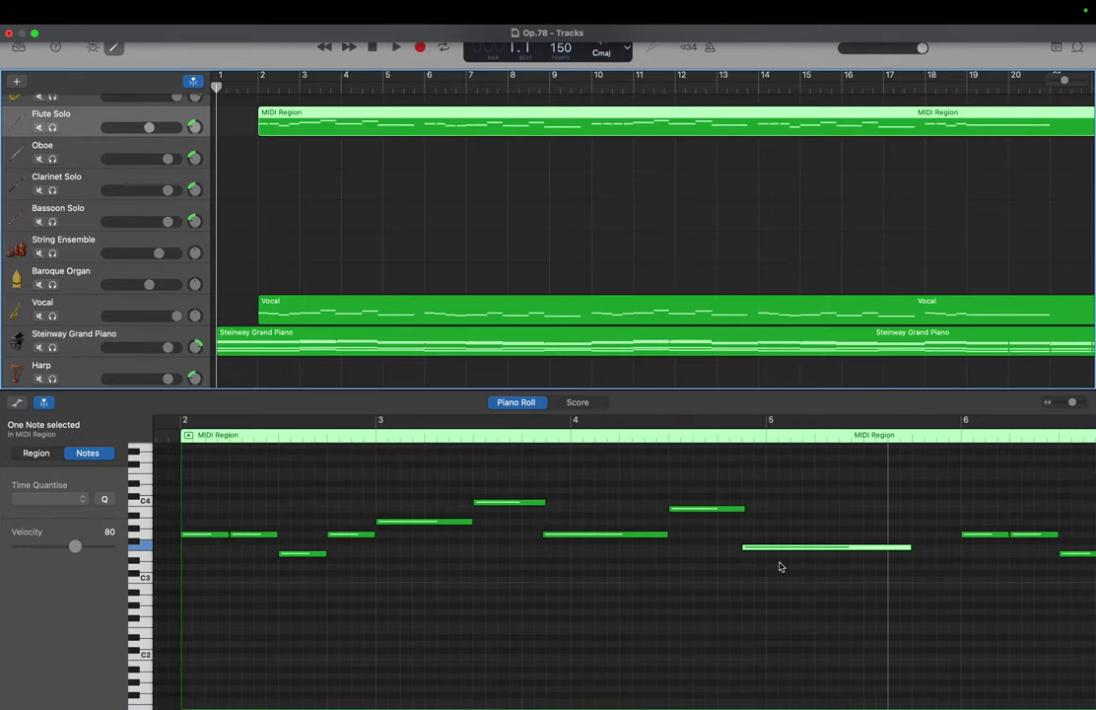
{"action": "scroll", "coordinate": [779, 565], "scroll_direction": "right", "scroll_amount": 5}
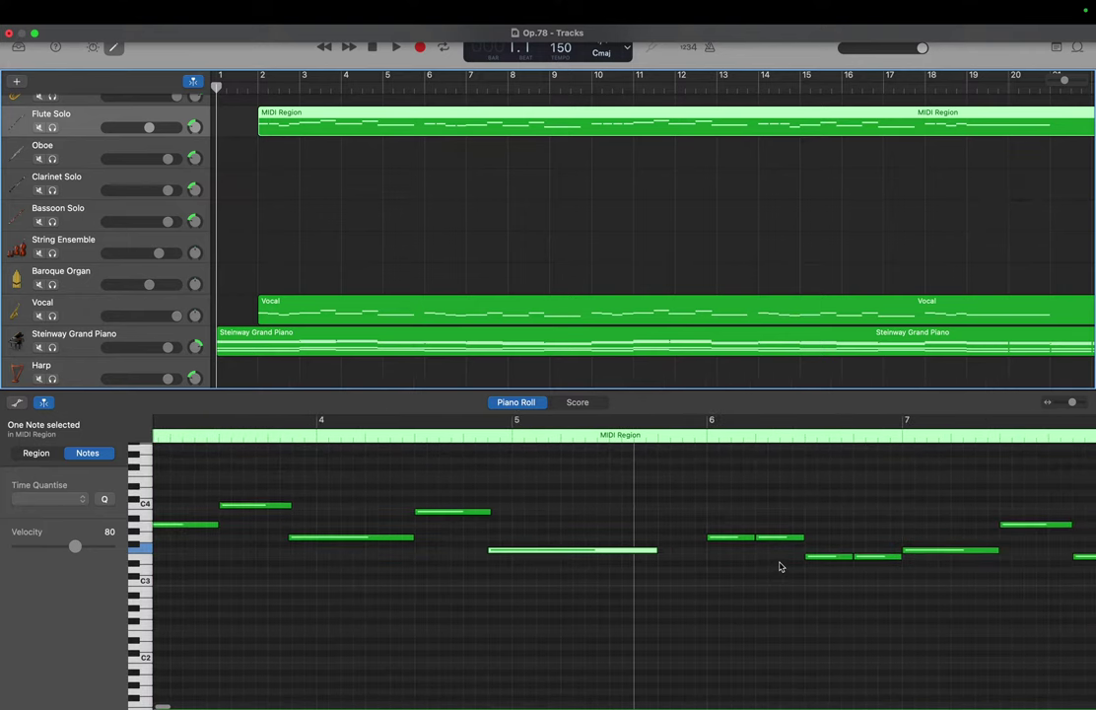
{"action": "left_click", "coordinate": [778, 539]}
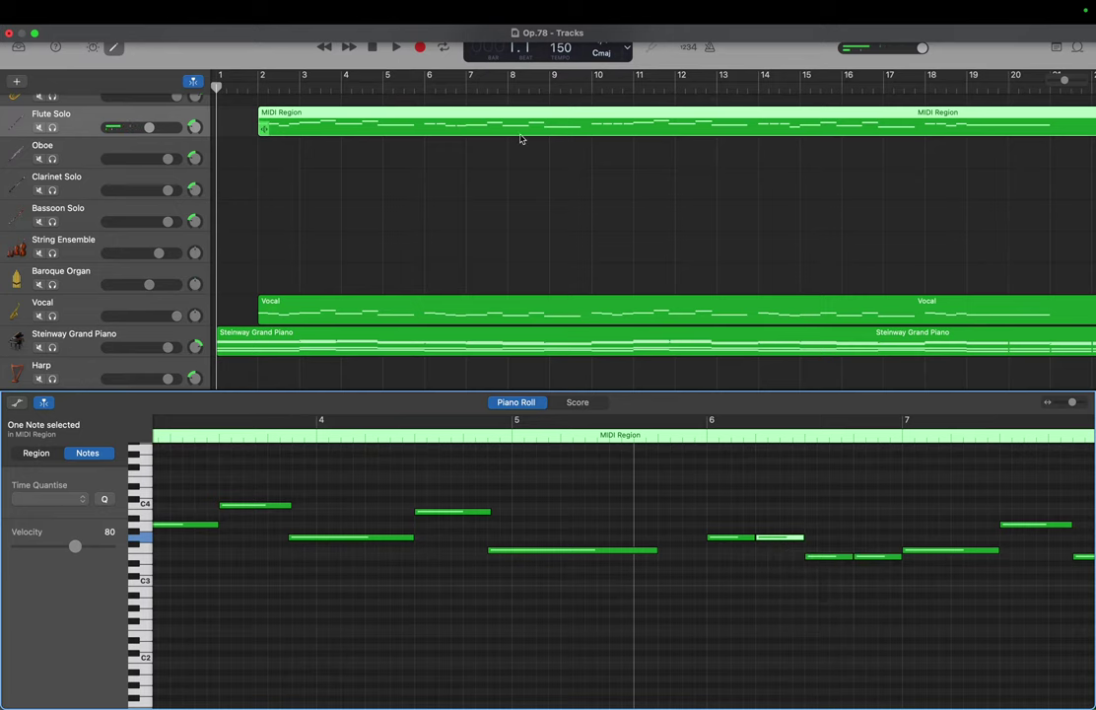
{"action": "left_click", "coordinate": [466, 326]}
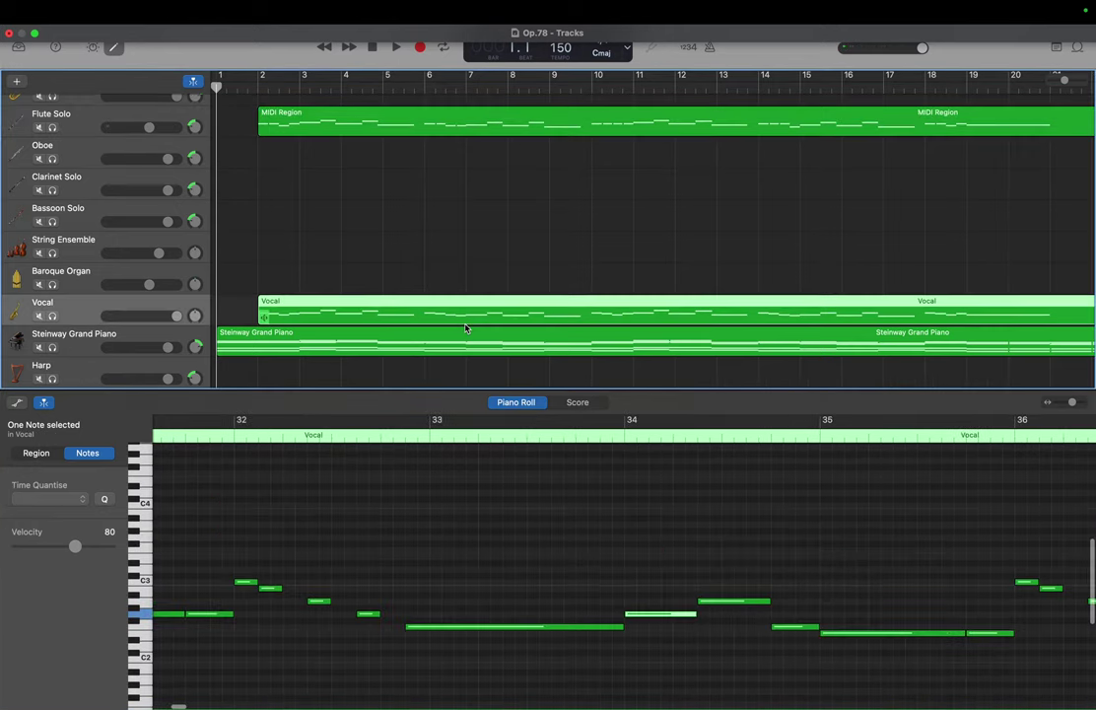
{"action": "left_click", "coordinate": [399, 347]}
{"action": "scroll", "coordinate": [609, 584], "scroll_direction": "right", "scroll_amount": 5}
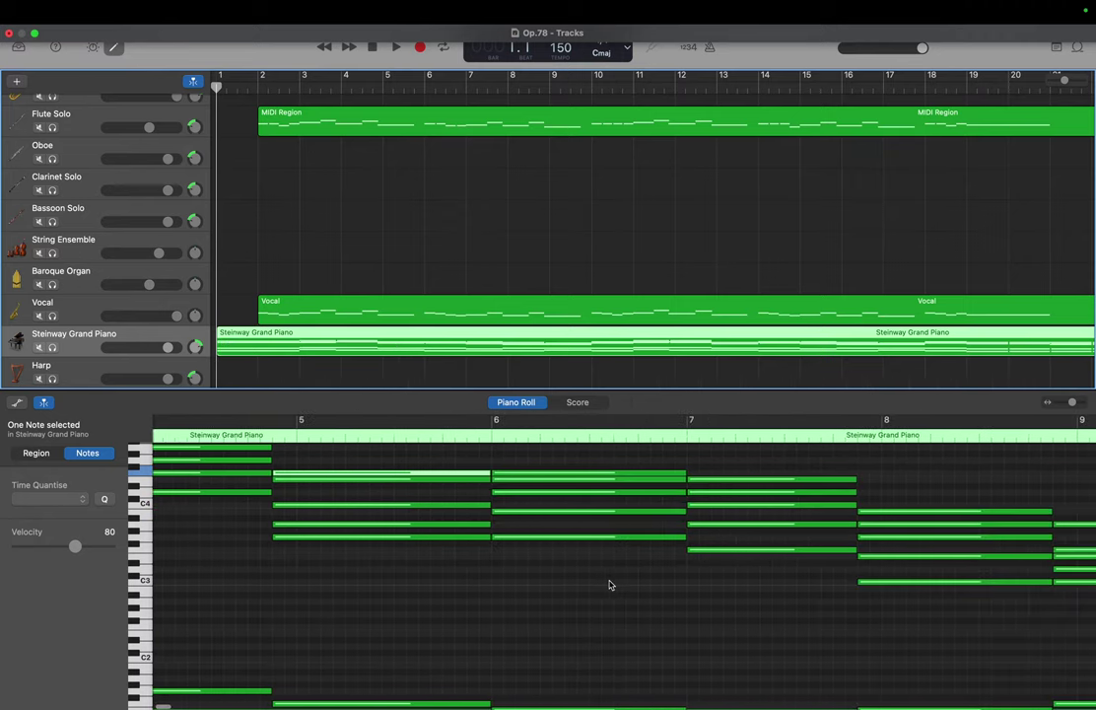
{"action": "left_click", "coordinate": [573, 537]}
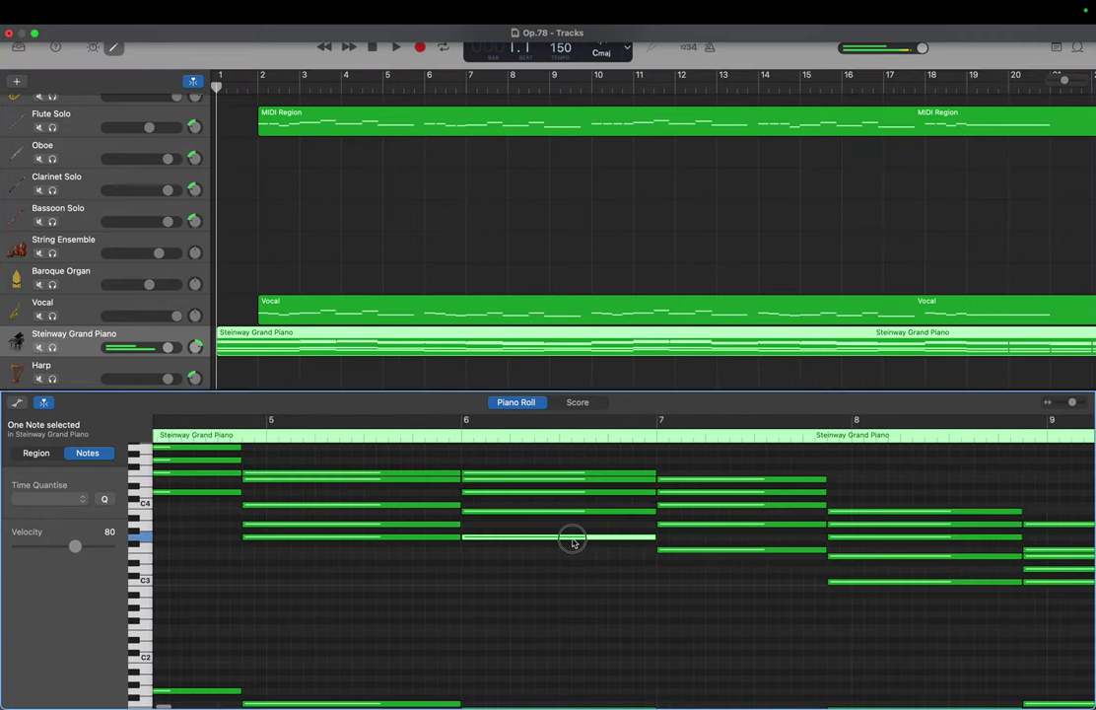
{"action": "left_click_drag", "start_coordinate": [573, 540], "coordinate": [572, 466]}
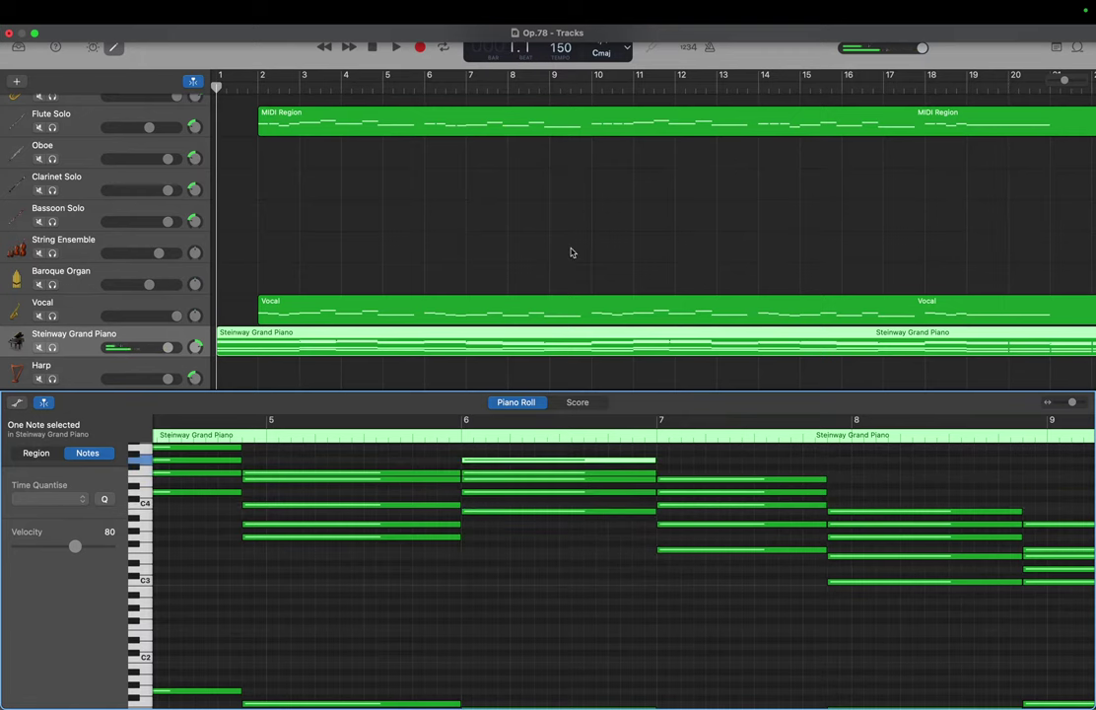
Check the flute's A3 note in bar 7 and raise the piano chord's F3 and A3 there to F4 and A4
{"action": "left_click", "coordinate": [498, 130]}
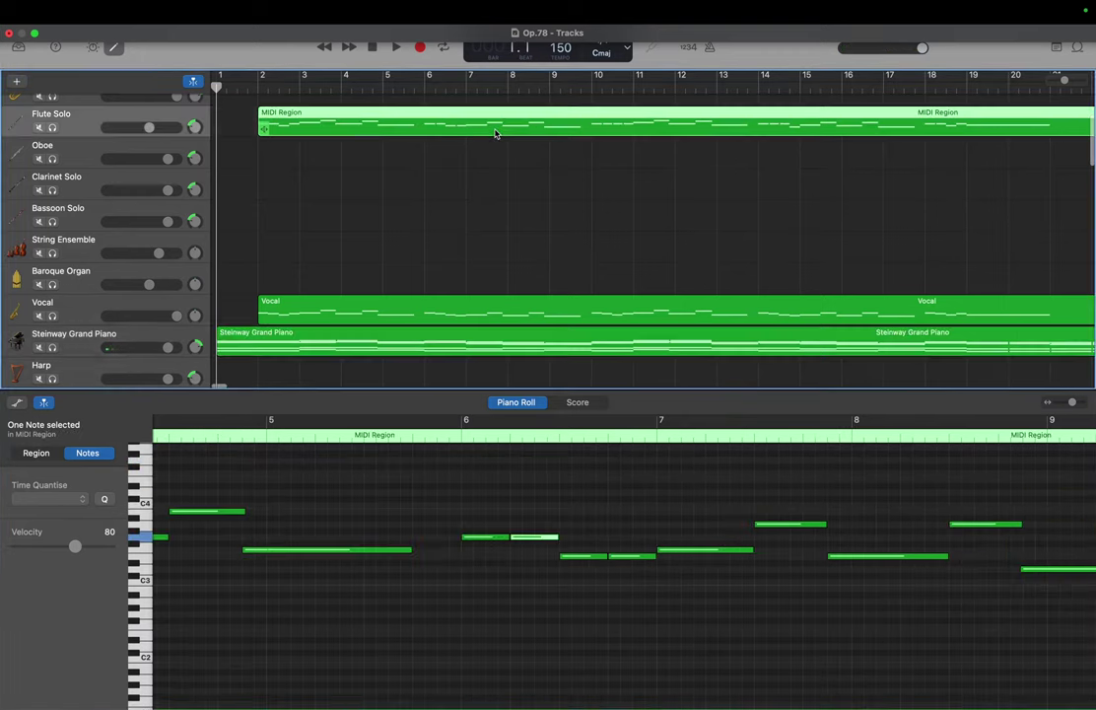
{"action": "scroll", "coordinate": [744, 484], "scroll_direction": "right", "scroll_amount": 3}
{"action": "left_click_drag", "start_coordinate": [696, 523], "coordinate": [691, 528]}
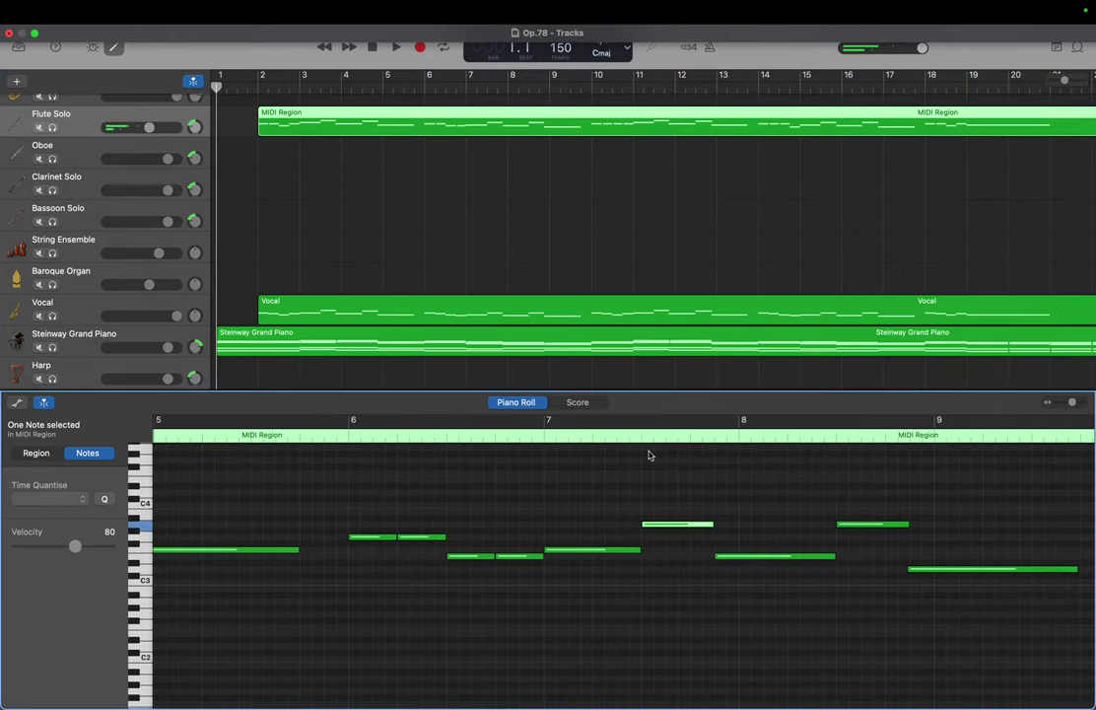
{"action": "left_click", "coordinate": [500, 338]}
{"action": "scroll", "coordinate": [742, 594], "scroll_direction": "right", "scroll_amount": 5}
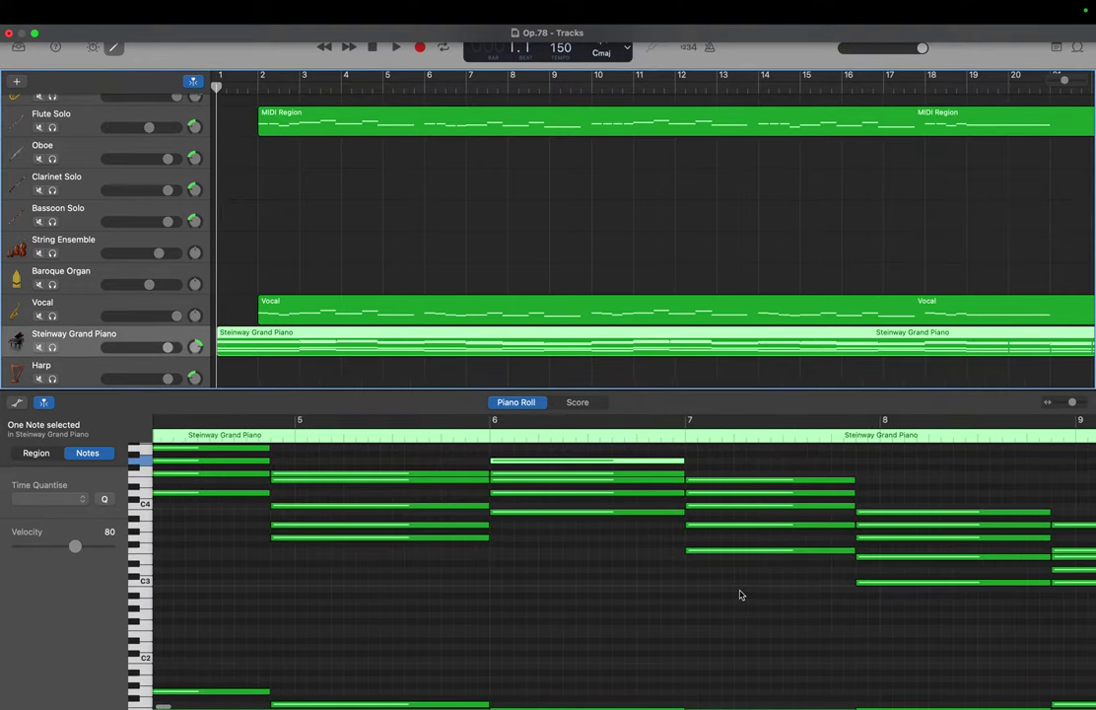
{"action": "left_click_drag", "start_coordinate": [713, 554], "coordinate": [712, 475]}
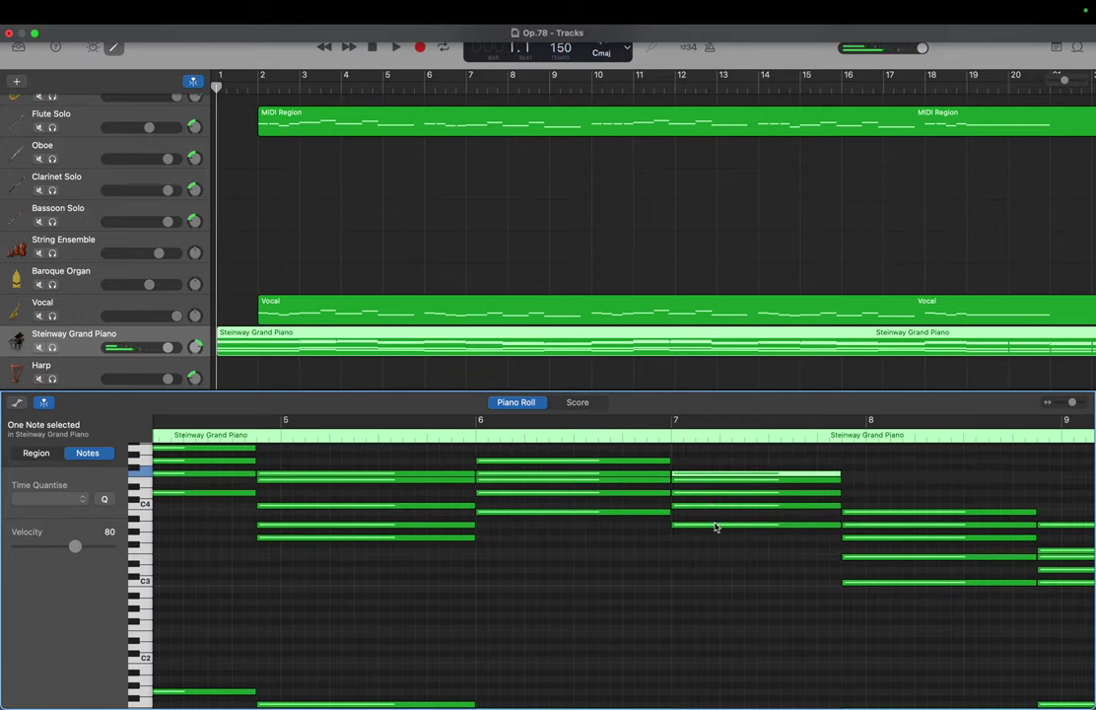
{"action": "left_click", "coordinate": [715, 526]}
{"action": "left_click_drag", "start_coordinate": [715, 526], "coordinate": [710, 452]}
Audition the Flute Solo's A3 note in bar 8
{"action": "scroll", "coordinate": [710, 516], "scroll_direction": "right", "scroll_amount": 2}
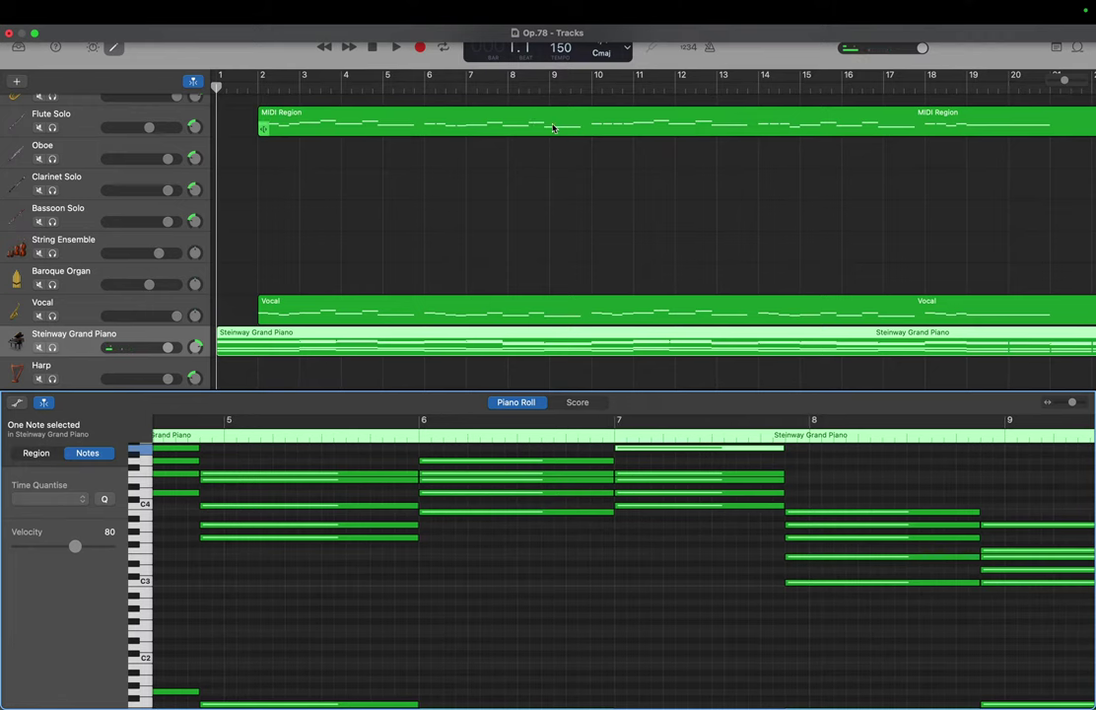
{"action": "left_click", "coordinate": [455, 114]}
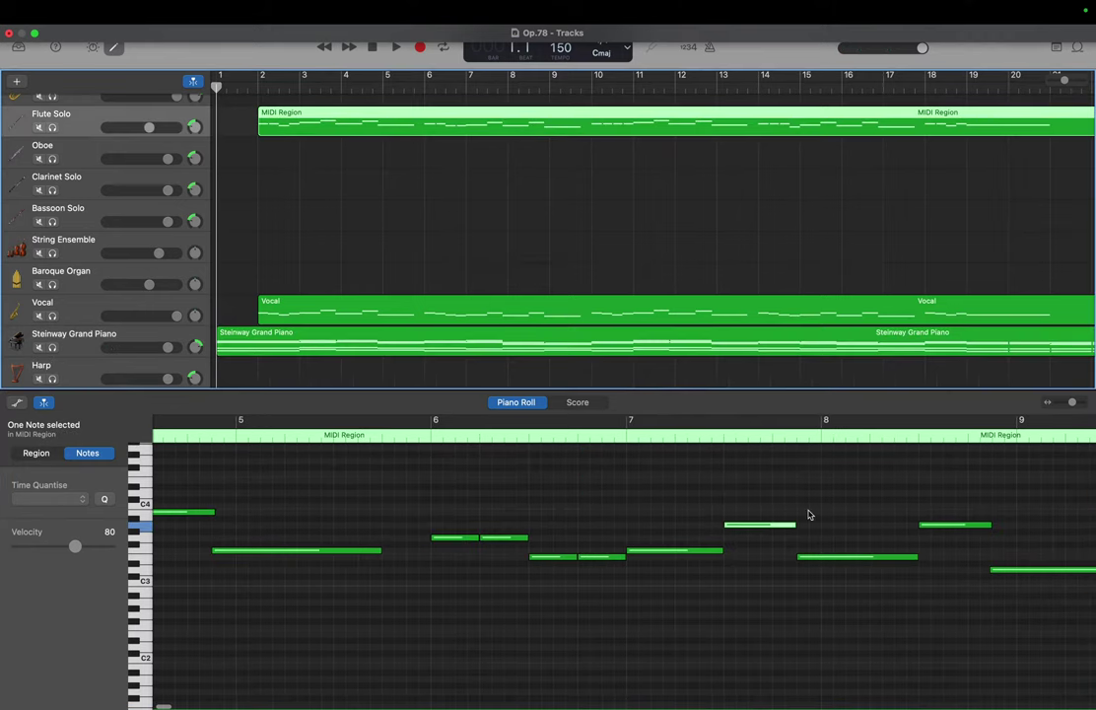
{"action": "scroll", "coordinate": [809, 514], "scroll_direction": "right", "scroll_amount": 3}
{"action": "left_click", "coordinate": [828, 526]}
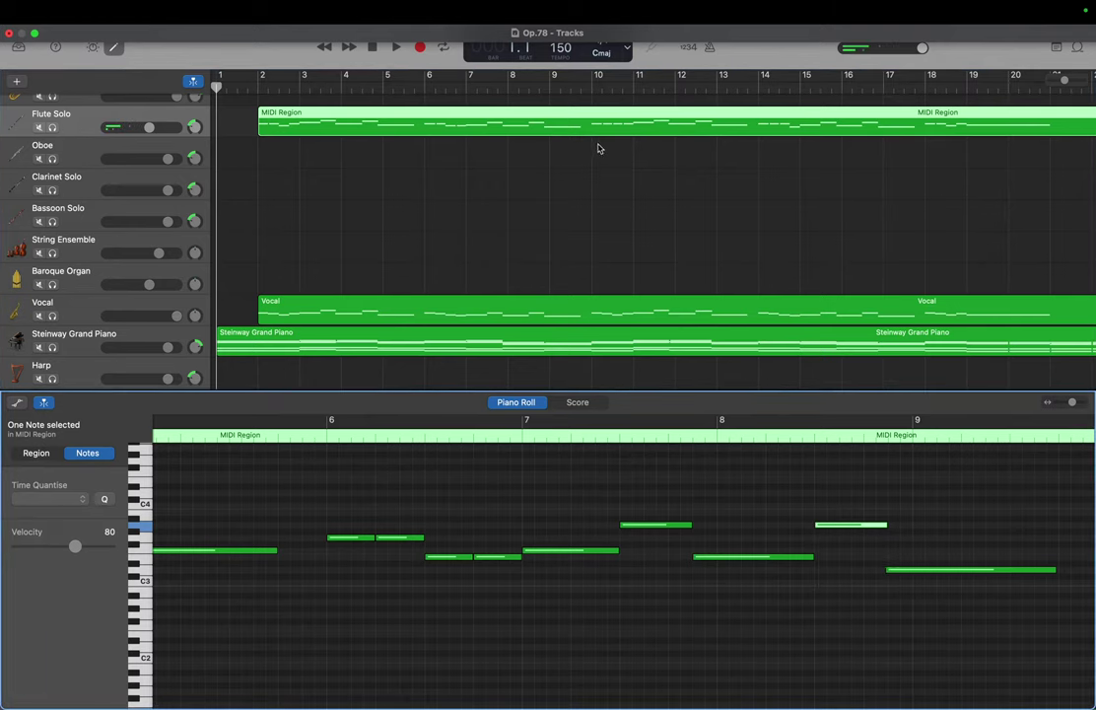
Raise the C3, E3, G3 and A3 notes of the Steinway Grand Piano chord starting just before bar 8 by one octave
{"action": "left_click", "coordinate": [523, 337]}
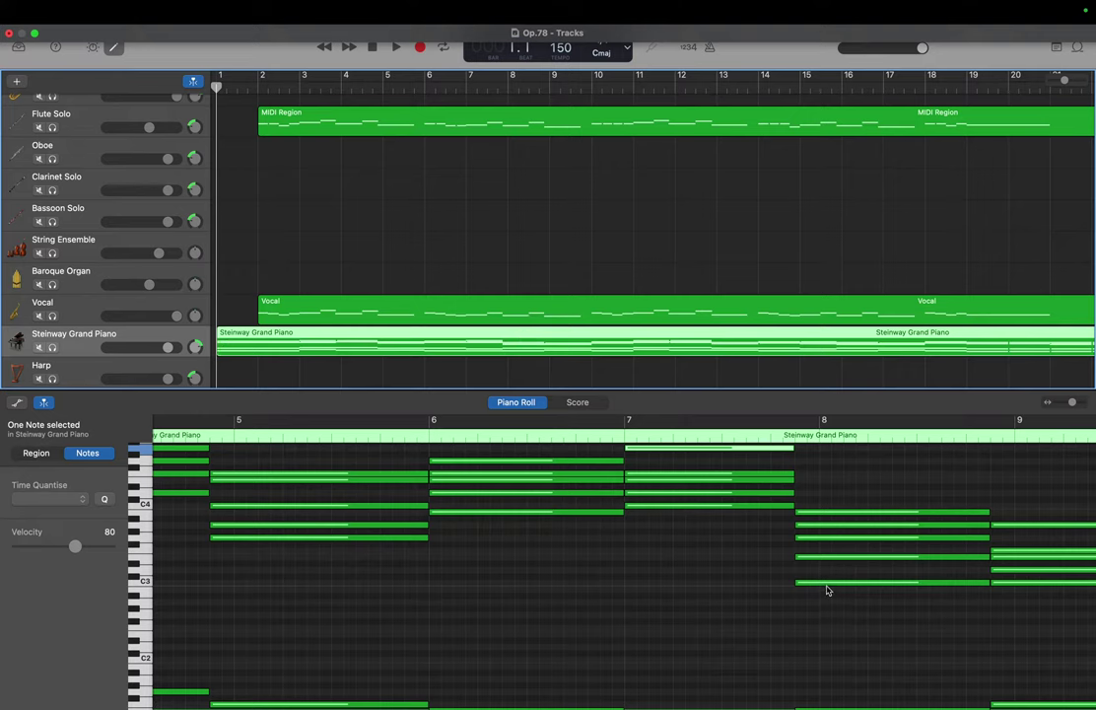
{"action": "scroll", "coordinate": [827, 591], "scroll_direction": "right", "scroll_amount": 3}
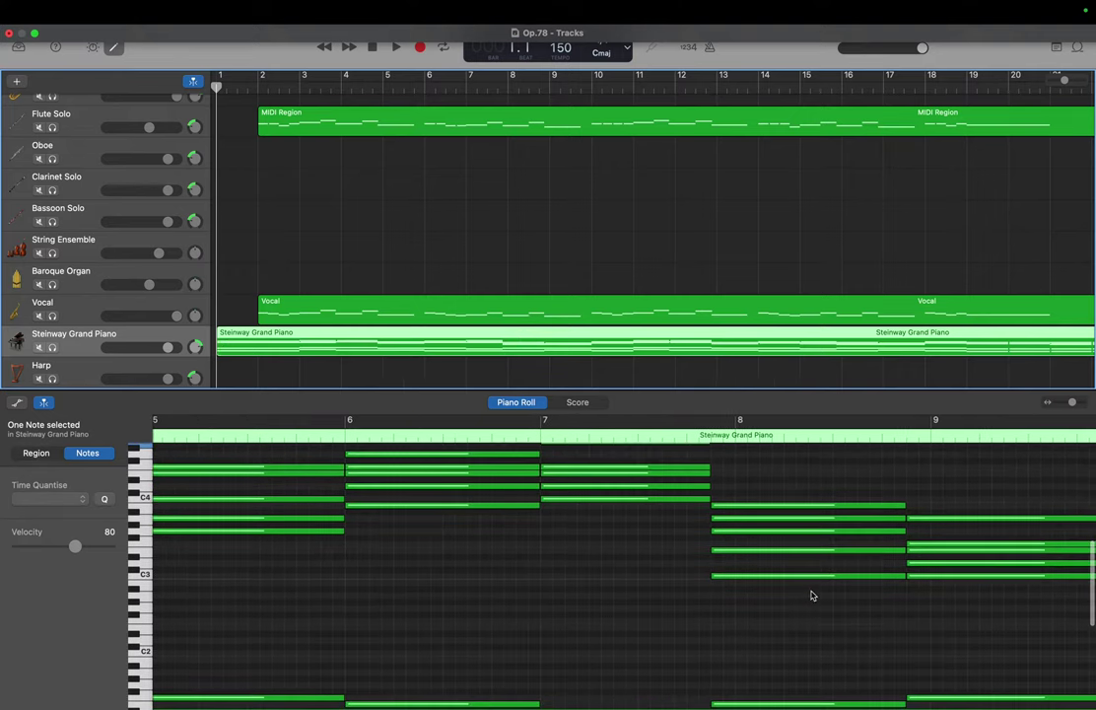
{"action": "left_click_drag", "start_coordinate": [809, 594], "coordinate": [800, 480]}
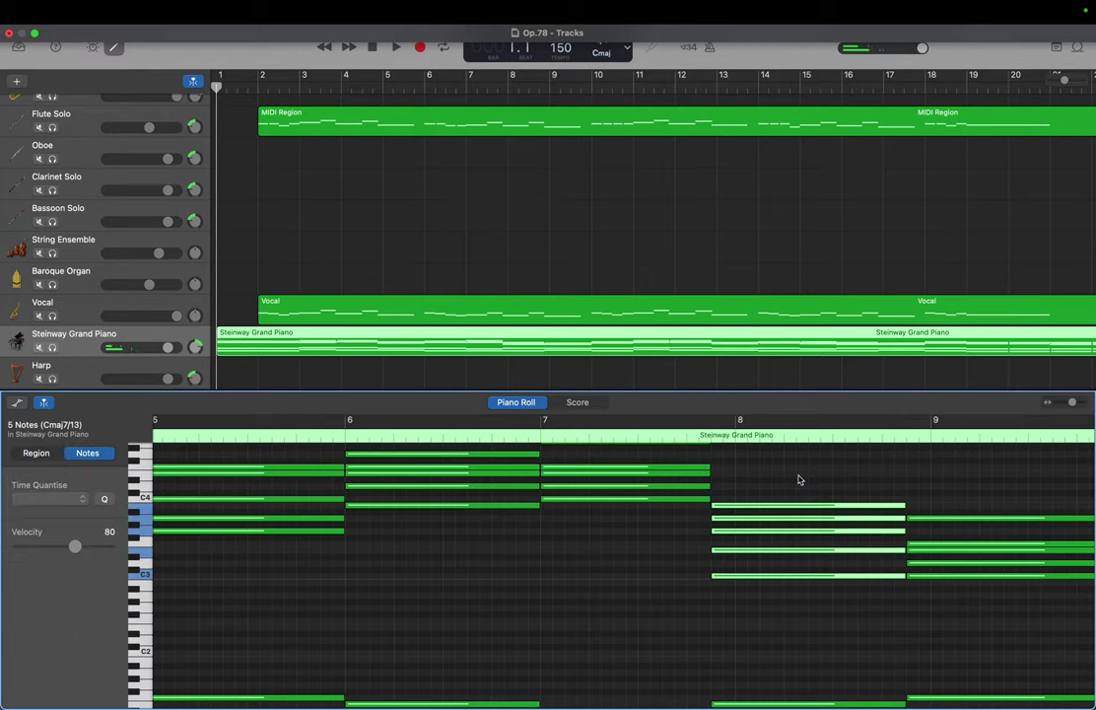
{"action": "left_click", "coordinate": [751, 505]}
{"action": "mouse_move", "coordinate": [751, 505]}
{"action": "left_mouse_down"}
{"action": "mouse_move", "coordinate": [755, 585]}
{"action": "mouse_move", "coordinate": [746, 489]}
{"action": "mouse_move", "coordinate": [747, 511]}
{"action": "left_mouse_up"}
{"action": "left_click_drag", "start_coordinate": [753, 579], "coordinate": [753, 508]}
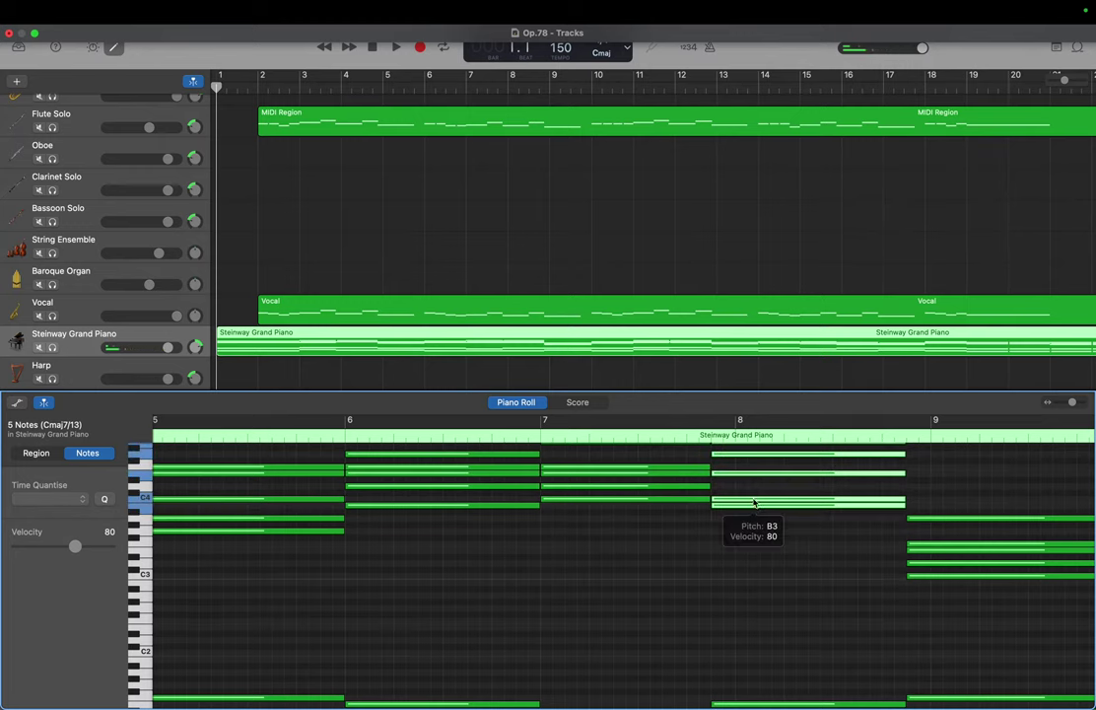
Audition the Flute Solo's D3 note starting just before bar 9
{"action": "left_click", "coordinate": [558, 134]}
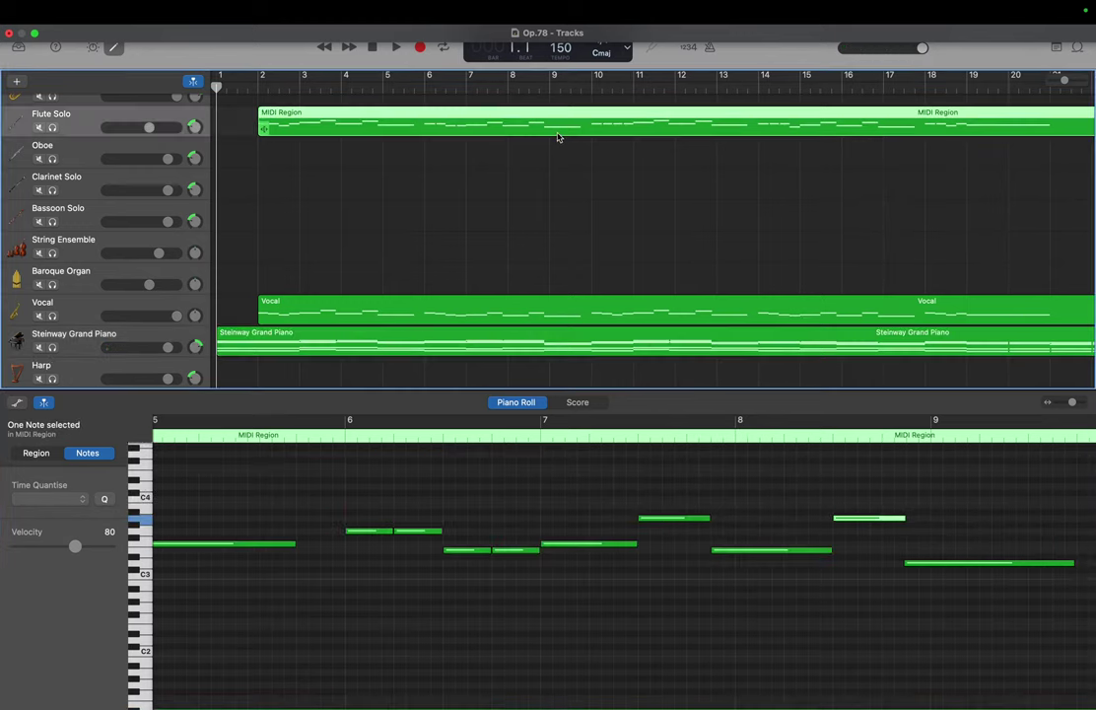
{"action": "scroll", "coordinate": [801, 533], "scroll_direction": "right", "scroll_amount": 2}
{"action": "scroll", "coordinate": [803, 534], "scroll_direction": "right", "scroll_amount": 2}
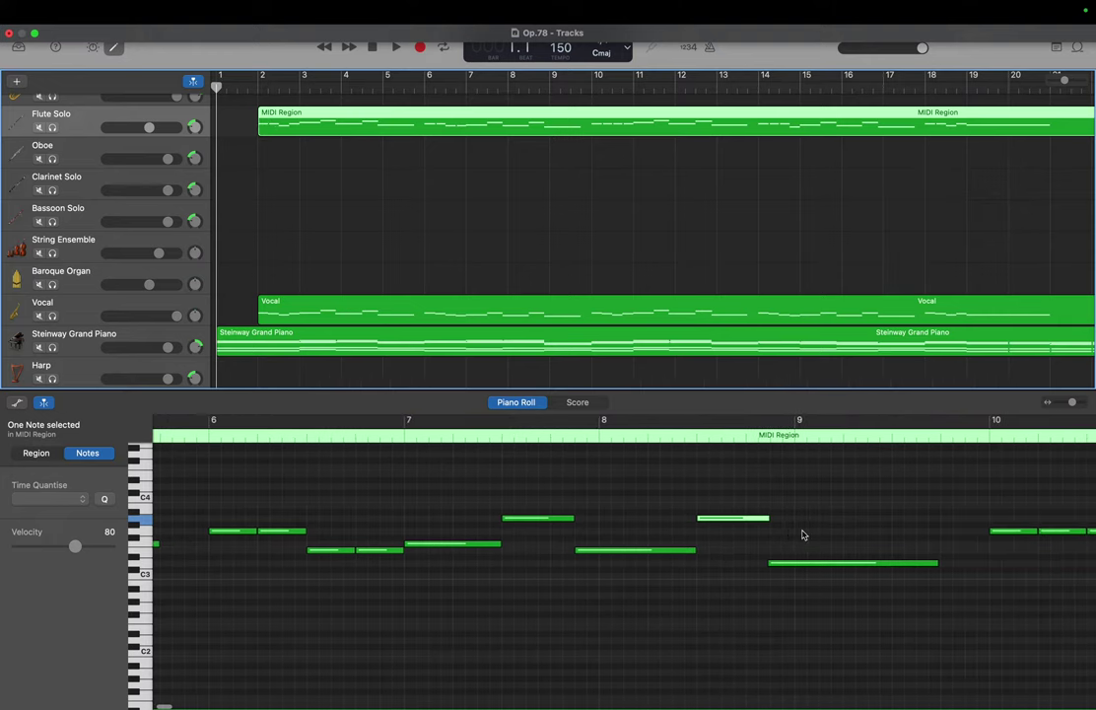
{"action": "left_click", "coordinate": [829, 563]}
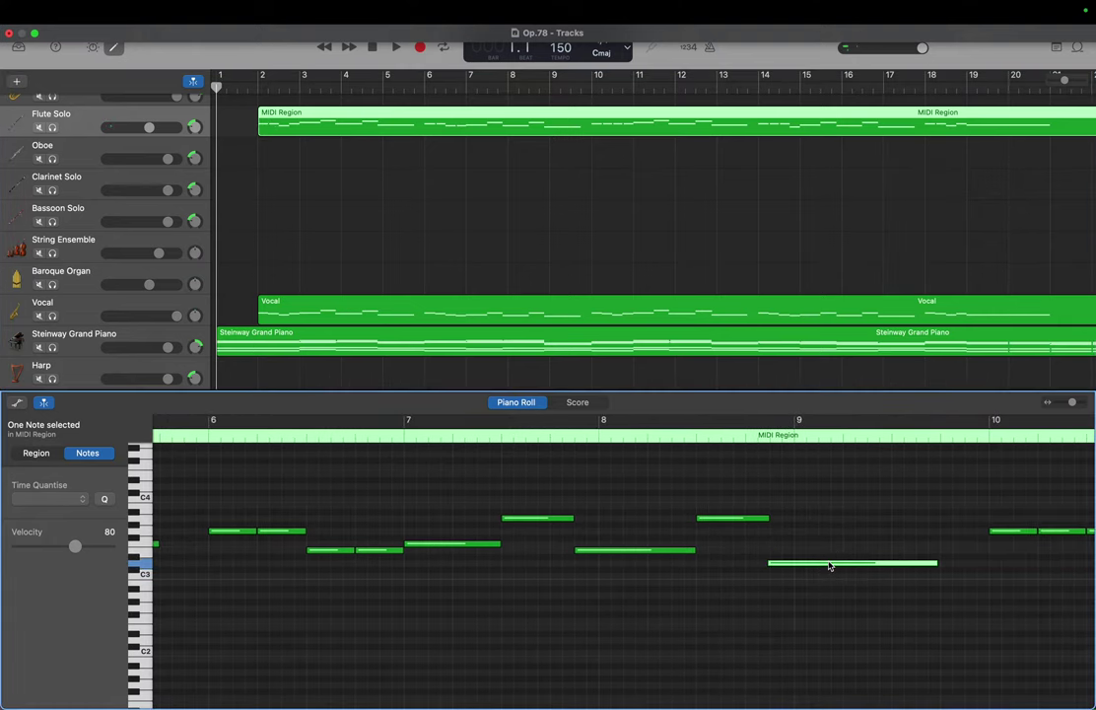
{"action": "left_click", "coordinate": [828, 564]}
Raise the C3 and D3 notes of the Steinway Grand Piano chord starting just before bar 9 to C4 and D4
{"action": "left_click", "coordinate": [576, 341]}
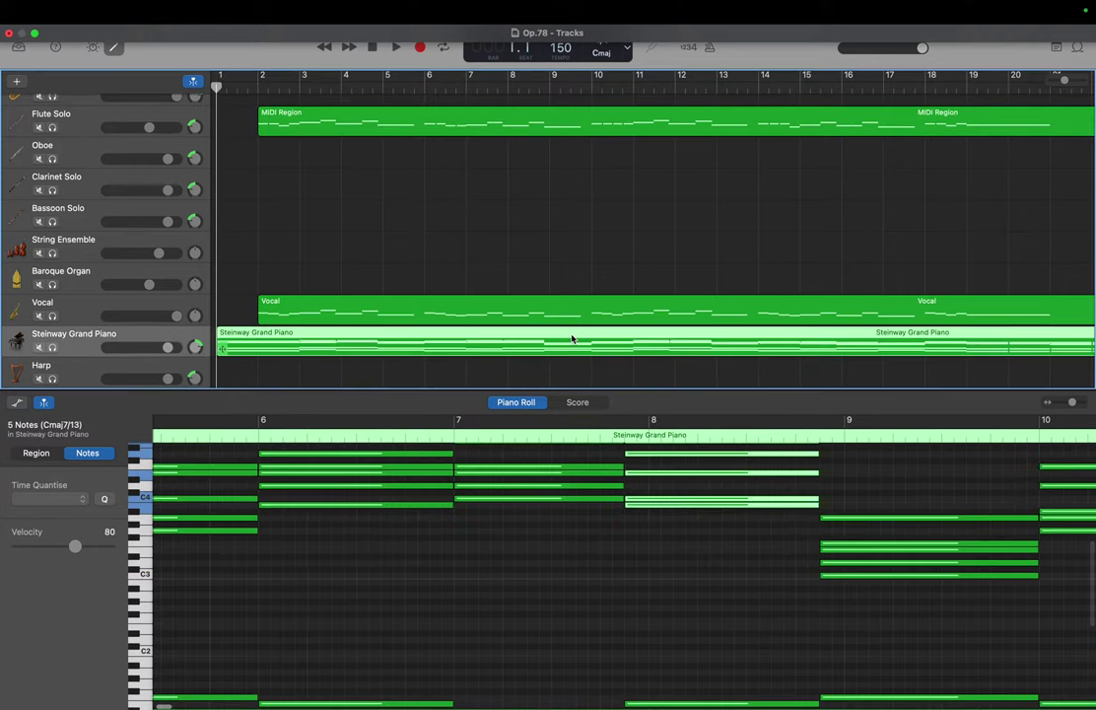
{"action": "scroll", "coordinate": [755, 575], "scroll_direction": "right", "scroll_amount": 3}
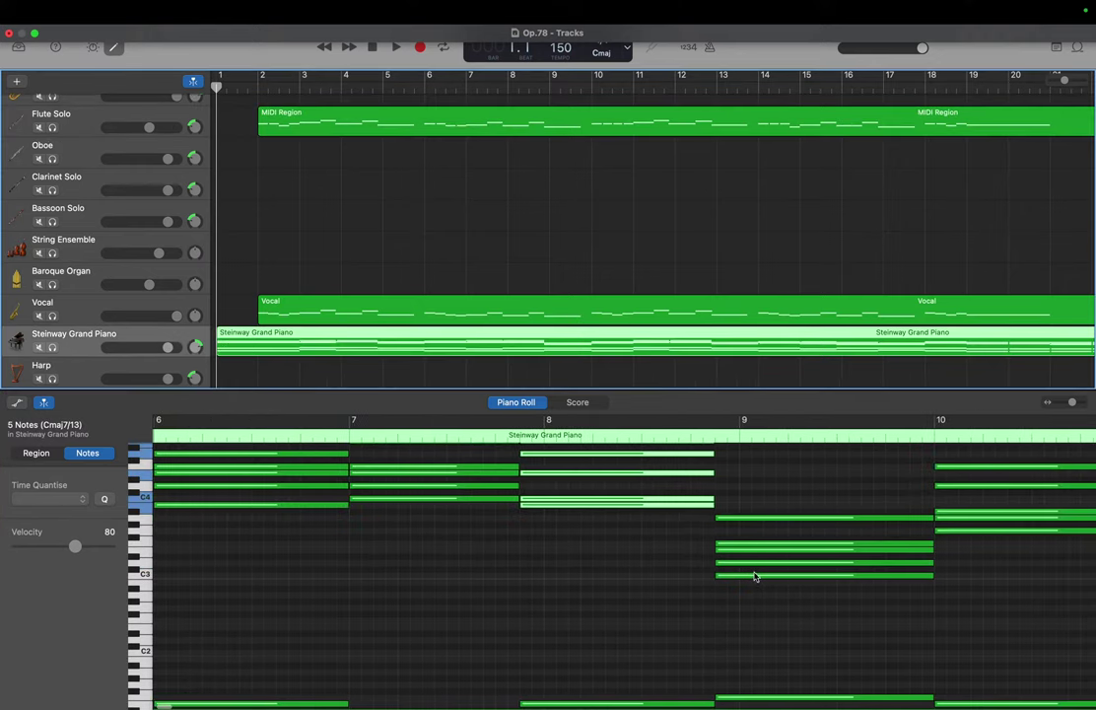
{"action": "mouse_move", "coordinate": [756, 579]}
{"action": "left_click_drag", "start_coordinate": [756, 581], "coordinate": [754, 511]}
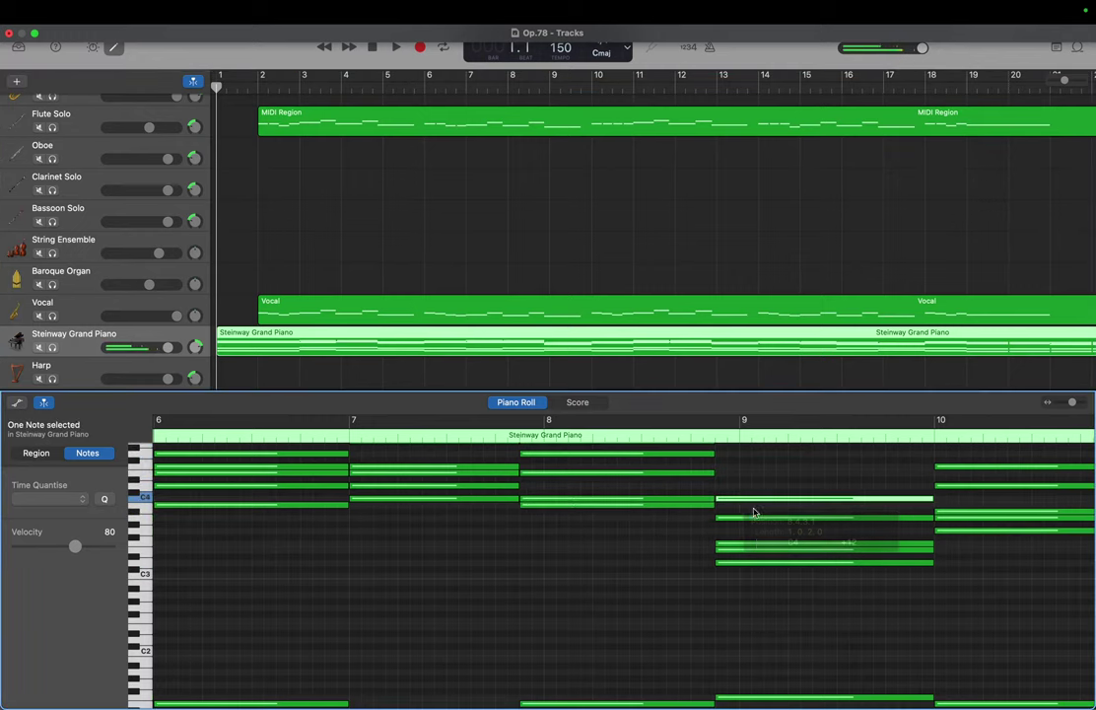
{"action": "left_click_drag", "start_coordinate": [749, 562], "coordinate": [747, 491]}
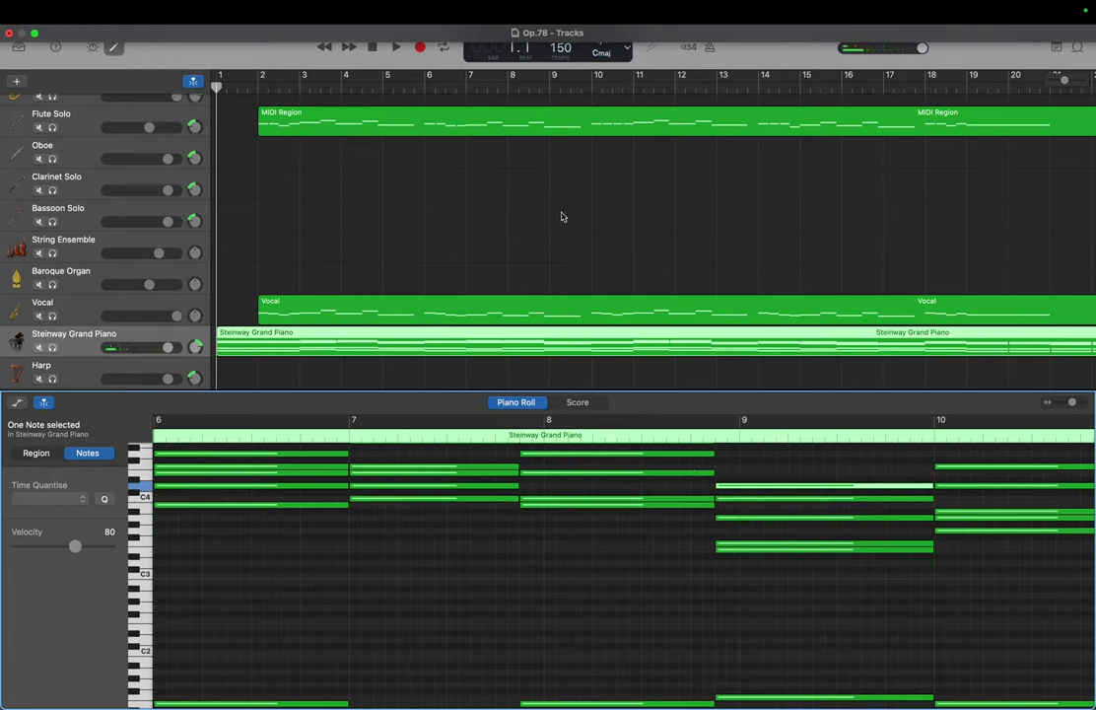
Check the flute's first G3 note in bar 10 and raise the piano chord's G3 there one octave to G4
{"action": "left_click", "coordinate": [609, 136]}
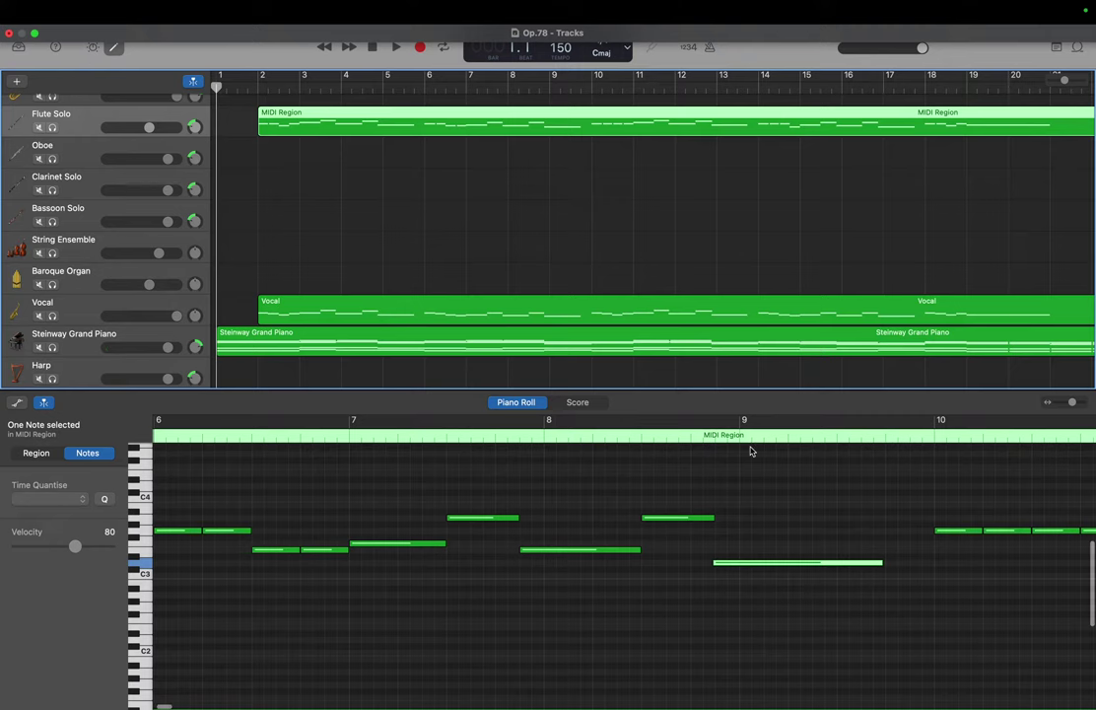
{"action": "scroll", "coordinate": [751, 451], "scroll_direction": "right", "scroll_amount": 3}
{"action": "scroll", "coordinate": [751, 450], "scroll_direction": "right", "scroll_amount": 2}
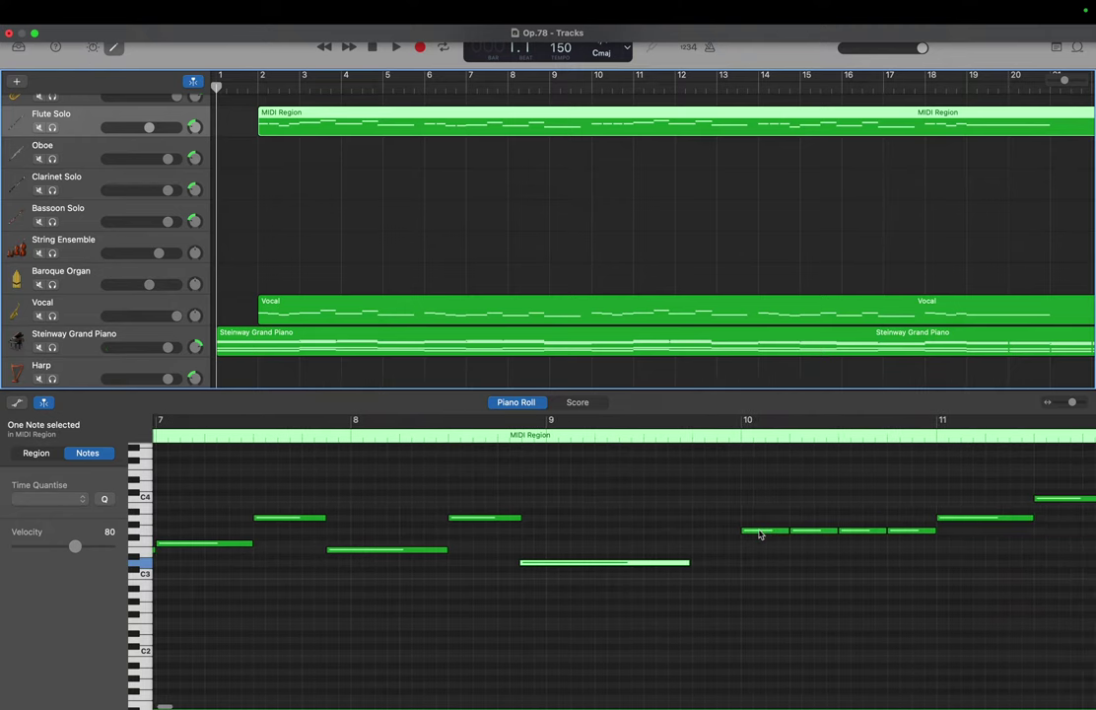
{"action": "left_click", "coordinate": [760, 532]}
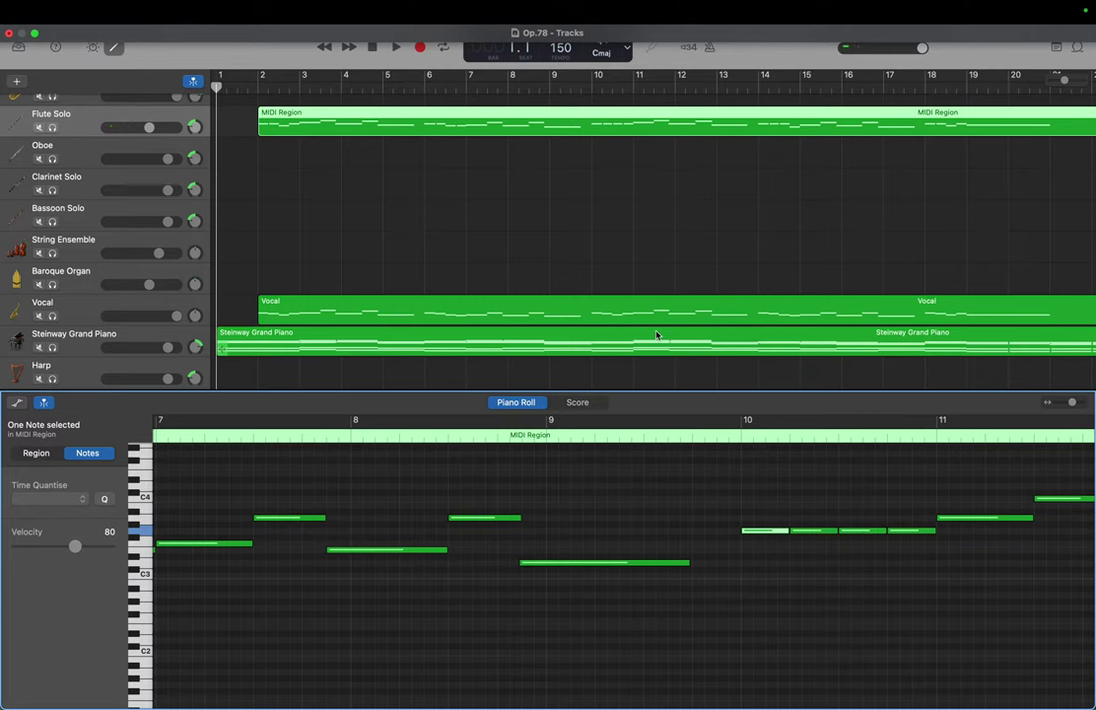
{"action": "left_click", "coordinate": [629, 337]}
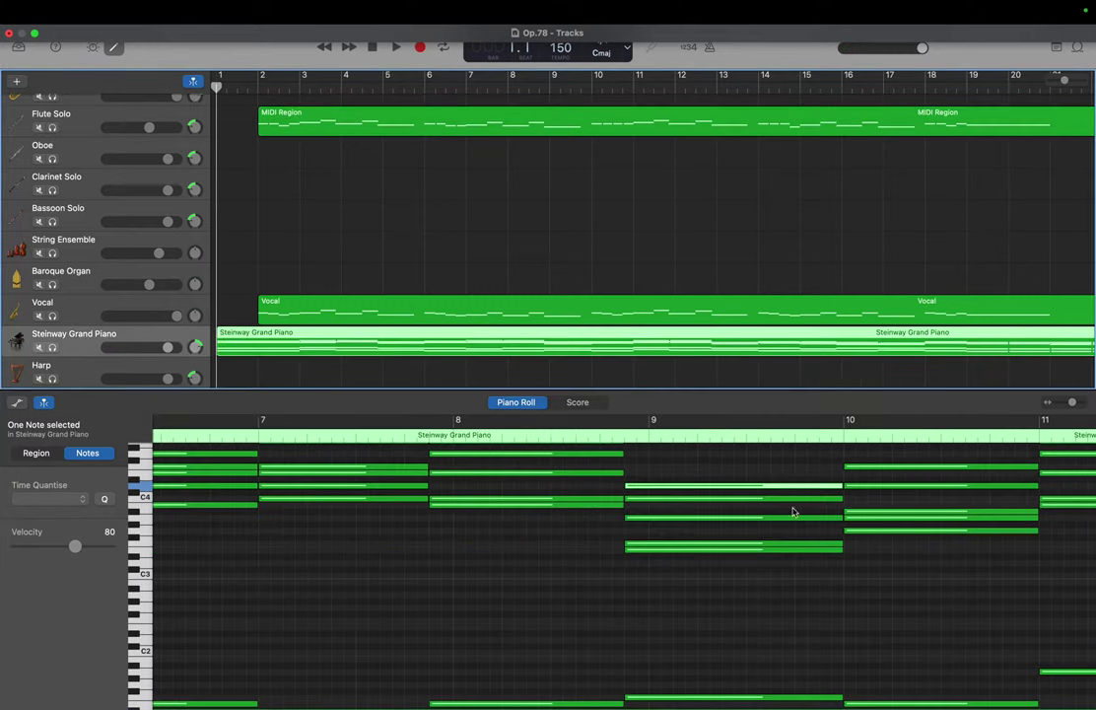
{"action": "scroll", "coordinate": [848, 521], "scroll_direction": "right", "scroll_amount": 3}
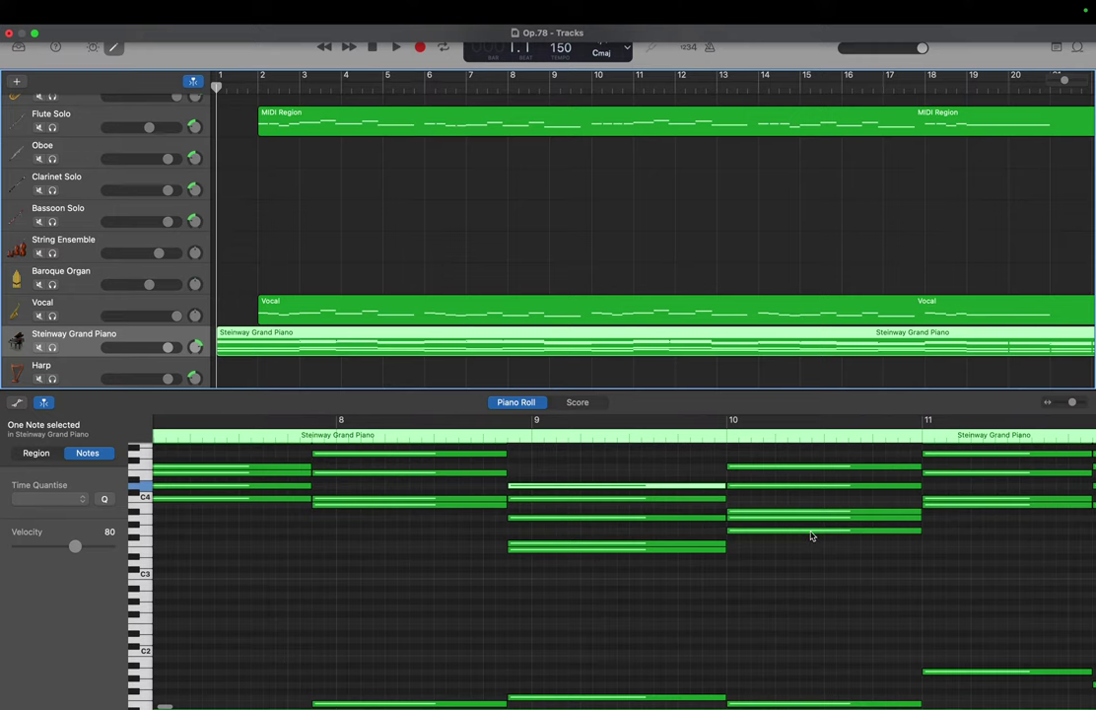
{"action": "left_click", "coordinate": [811, 531]}
{"action": "left_click_drag", "start_coordinate": [811, 536], "coordinate": [812, 458]}
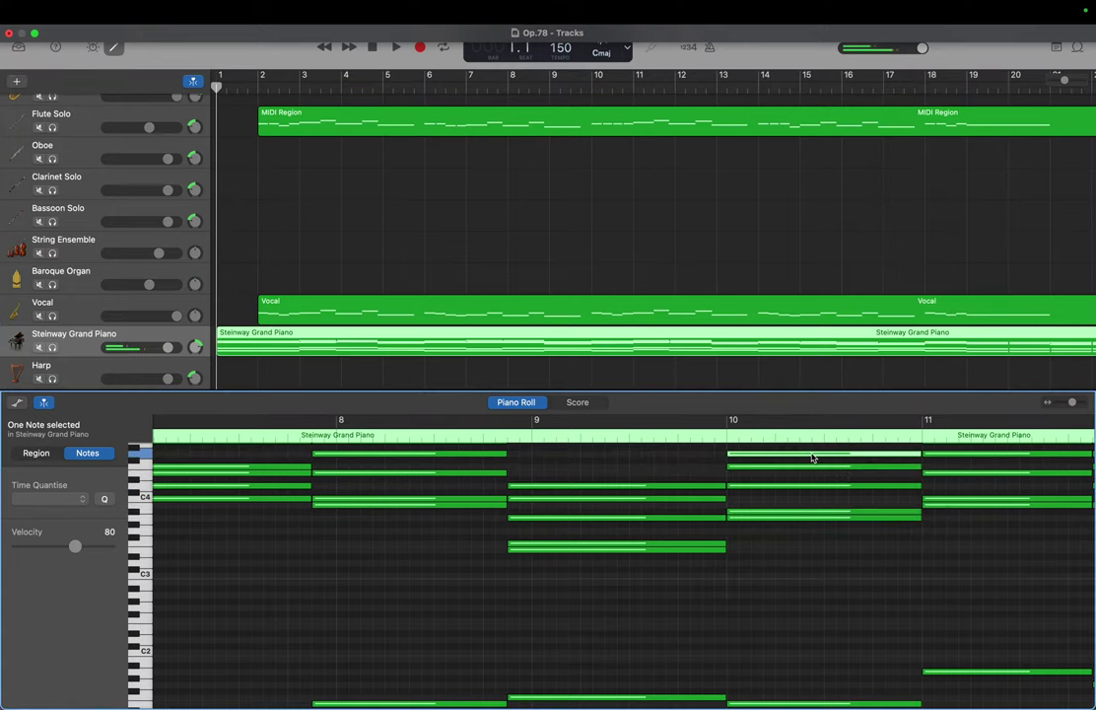
Audition the Flute Solo's C4 note in bar 11
{"action": "scroll", "coordinate": [812, 457], "scroll_direction": "right", "scroll_amount": 5}
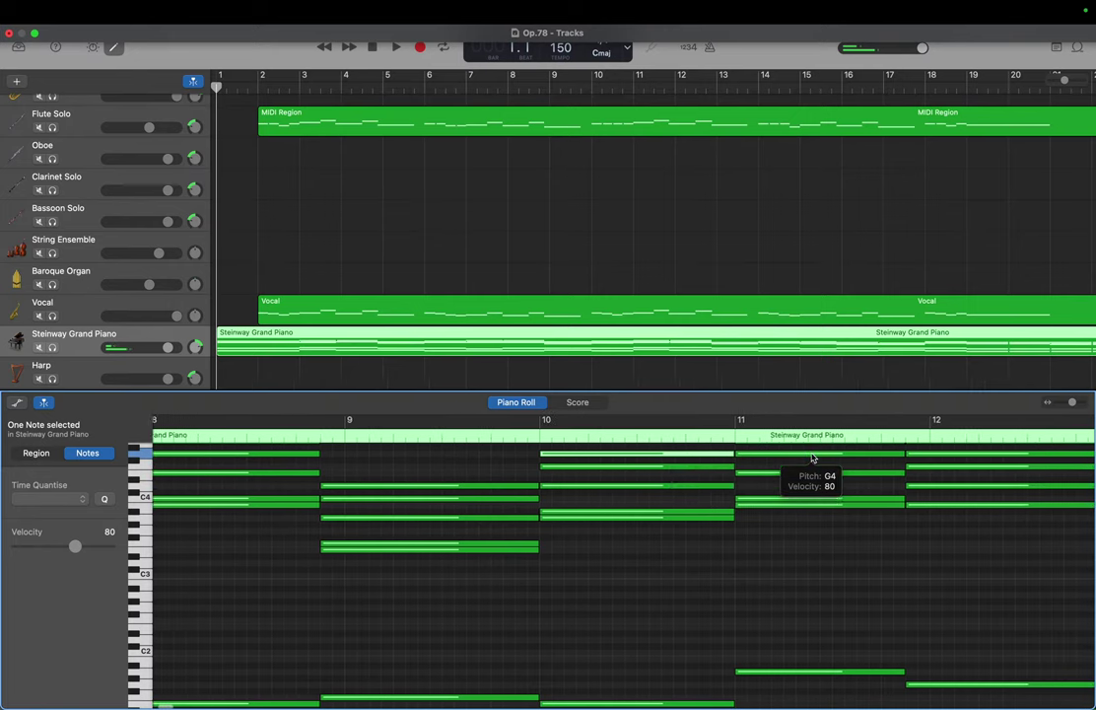
{"action": "left_click", "coordinate": [647, 129]}
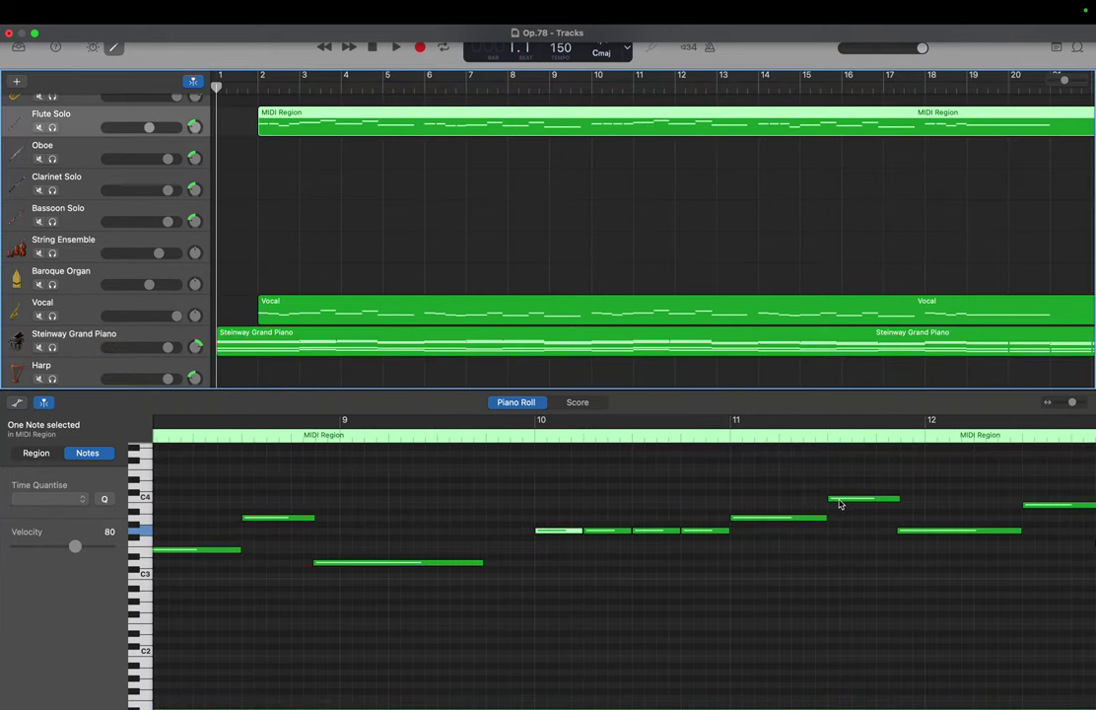
{"action": "left_click", "coordinate": [839, 502]}
{"action": "left_click_drag", "start_coordinate": [840, 505], "coordinate": [840, 505]}
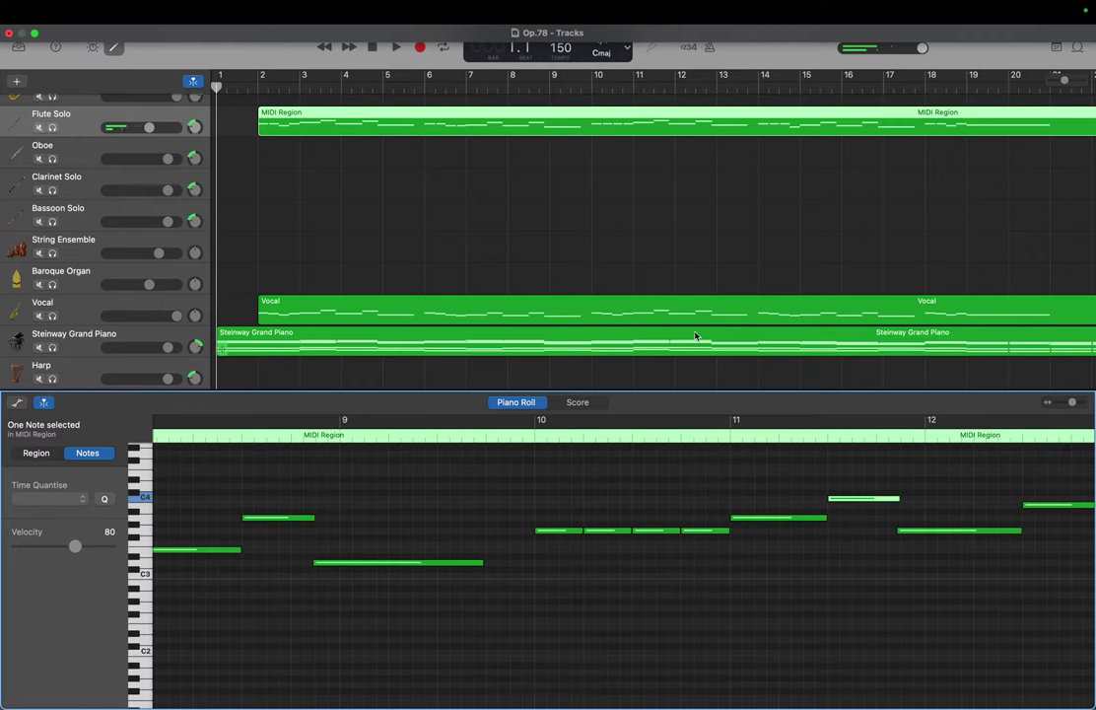
{"action": "left_click", "coordinate": [658, 320]}
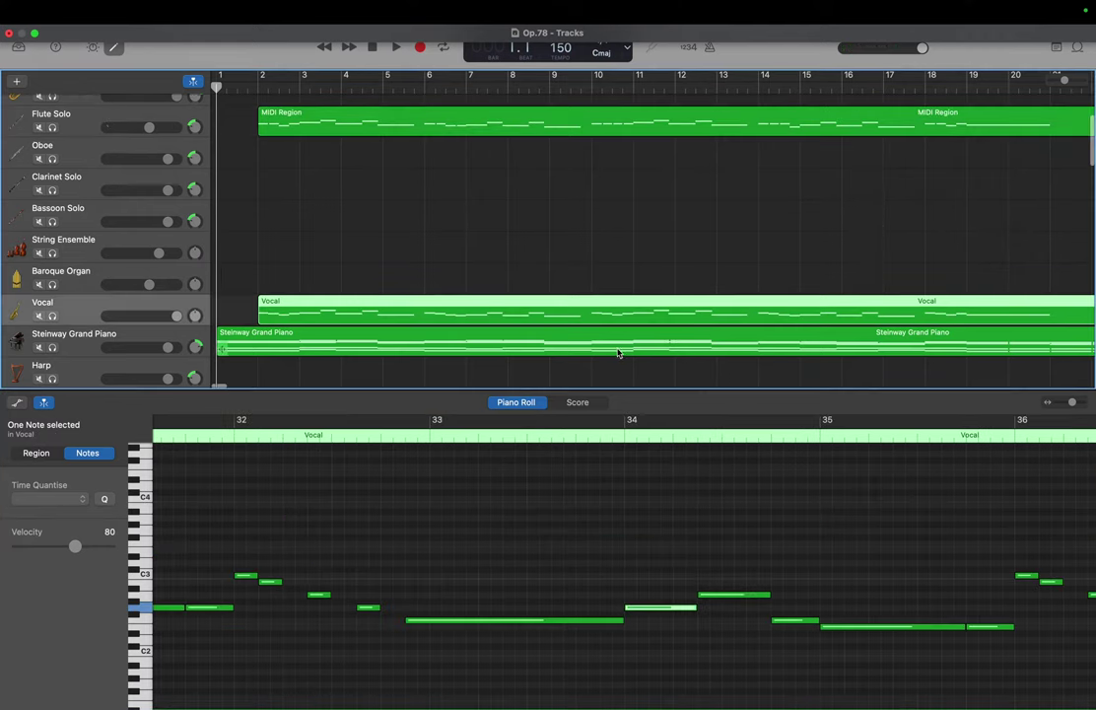
Raise the B3 and C4 notes of the Steinway Grand Piano chord in bar 11 one octave to B4 and C5
{"action": "left_click", "coordinate": [618, 340]}
{"action": "scroll", "coordinate": [670, 601], "scroll_direction": "right", "scroll_amount": 2}
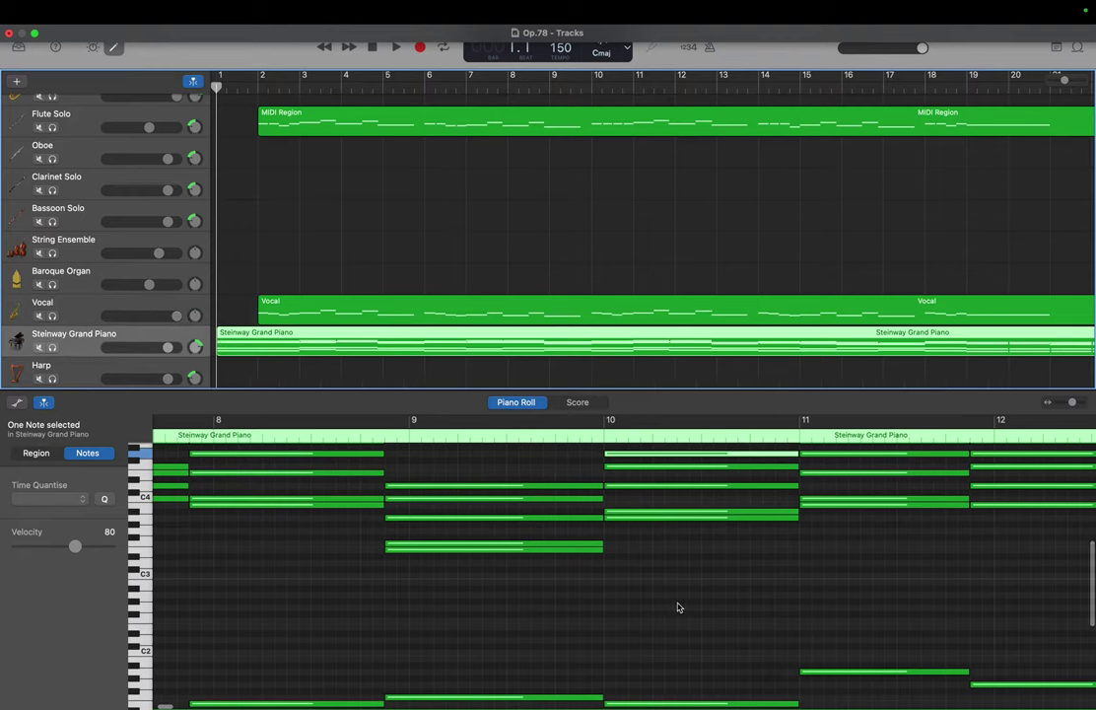
{"action": "scroll", "coordinate": [645, 591], "scroll_direction": "right", "scroll_amount": 1}
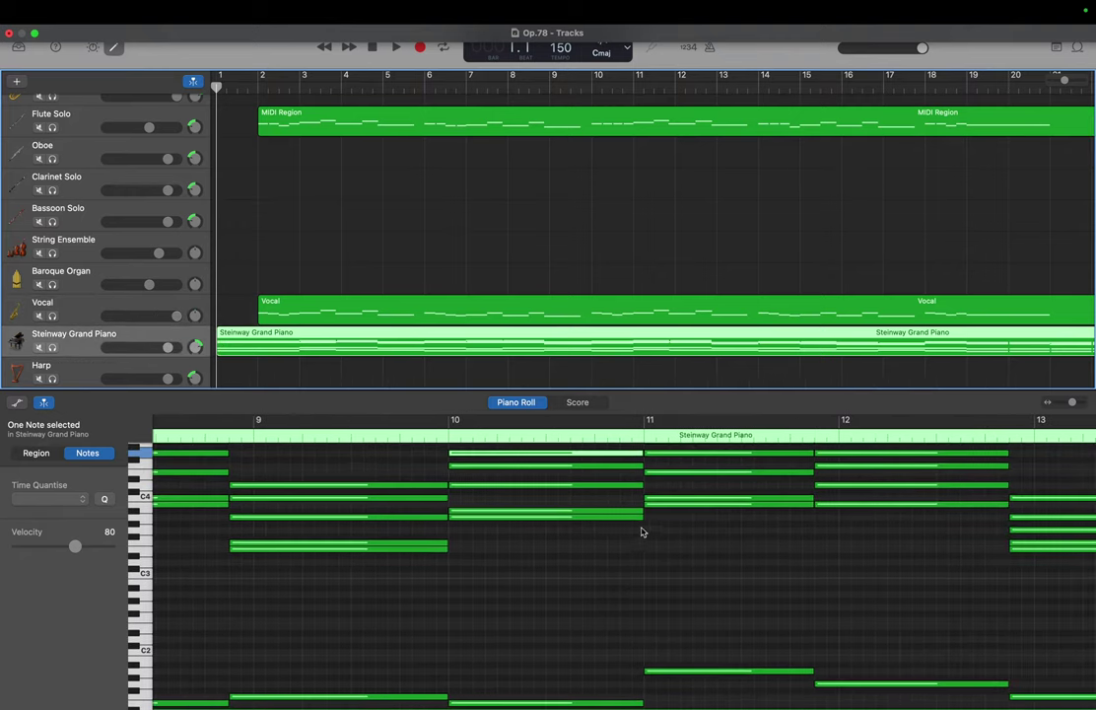
{"action": "scroll", "coordinate": [676, 529], "scroll_direction": "up", "scroll_amount": 2}
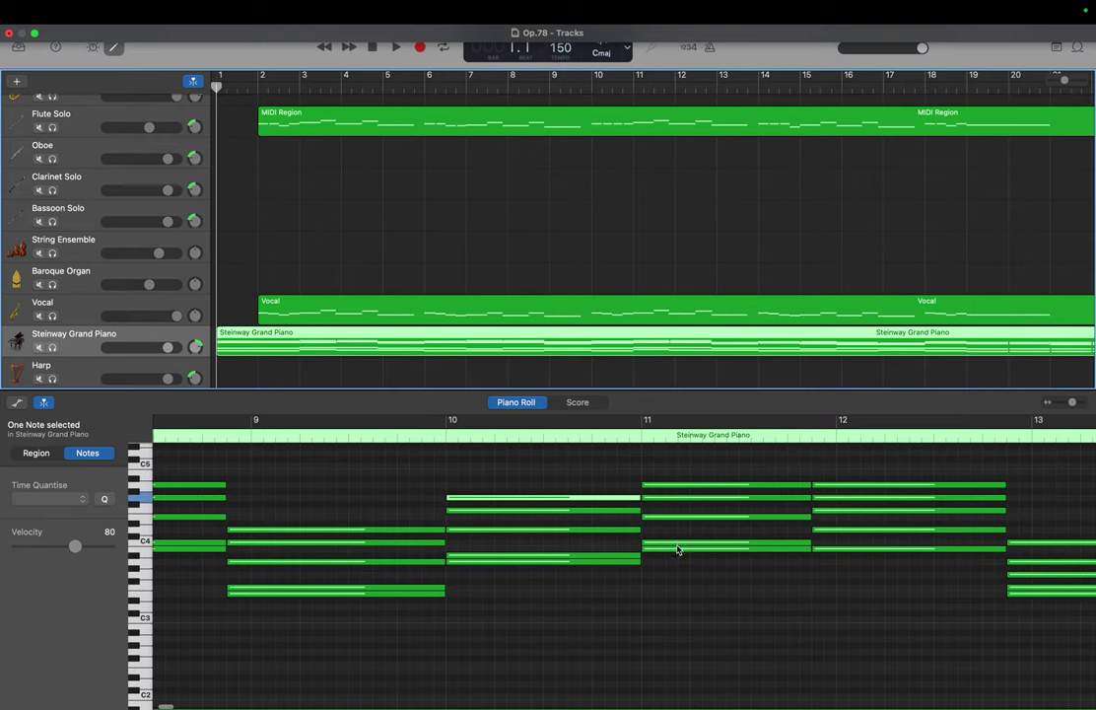
{"action": "left_click", "coordinate": [678, 549]}
{"action": "left_click_drag", "start_coordinate": [678, 548], "coordinate": [678, 472]}
{"action": "left_click_drag", "start_coordinate": [676, 540], "coordinate": [676, 466]}
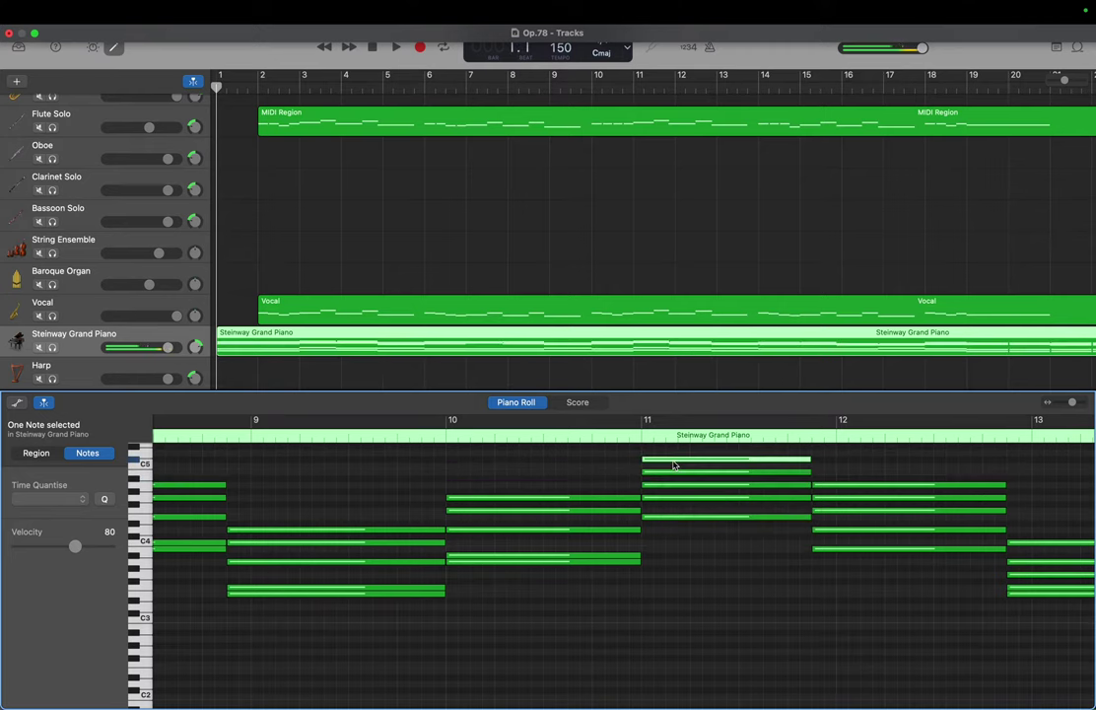
{"action": "left_click", "coordinate": [675, 466]}
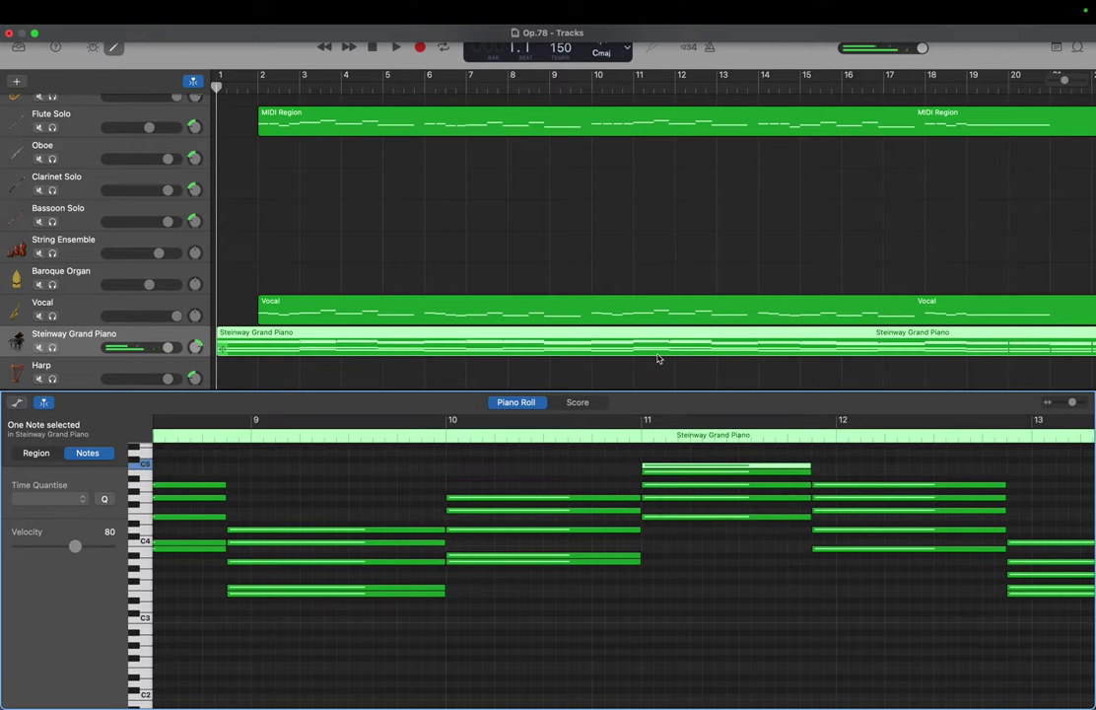
Audition the Flute Solo's C4 note in bar 11 and compare it with the Steinway Grand Piano chord there
{"action": "left_click", "coordinate": [701, 131]}
{"action": "scroll", "coordinate": [702, 132], "scroll_direction": "right", "scroll_amount": 2}
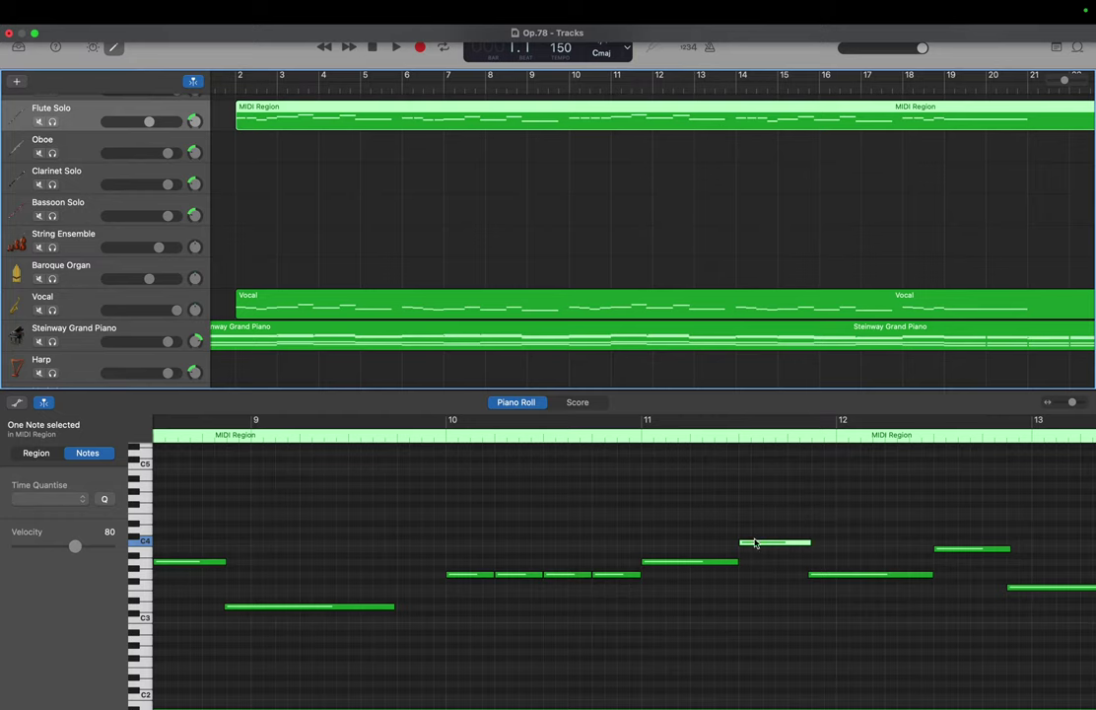
{"action": "mouse_move", "coordinate": [756, 545]}
{"action": "scroll", "coordinate": [678, 296], "scroll_direction": "down", "scroll_amount": 1}
{"action": "scroll", "coordinate": [676, 289], "scroll_direction": "up", "scroll_amount": 1}
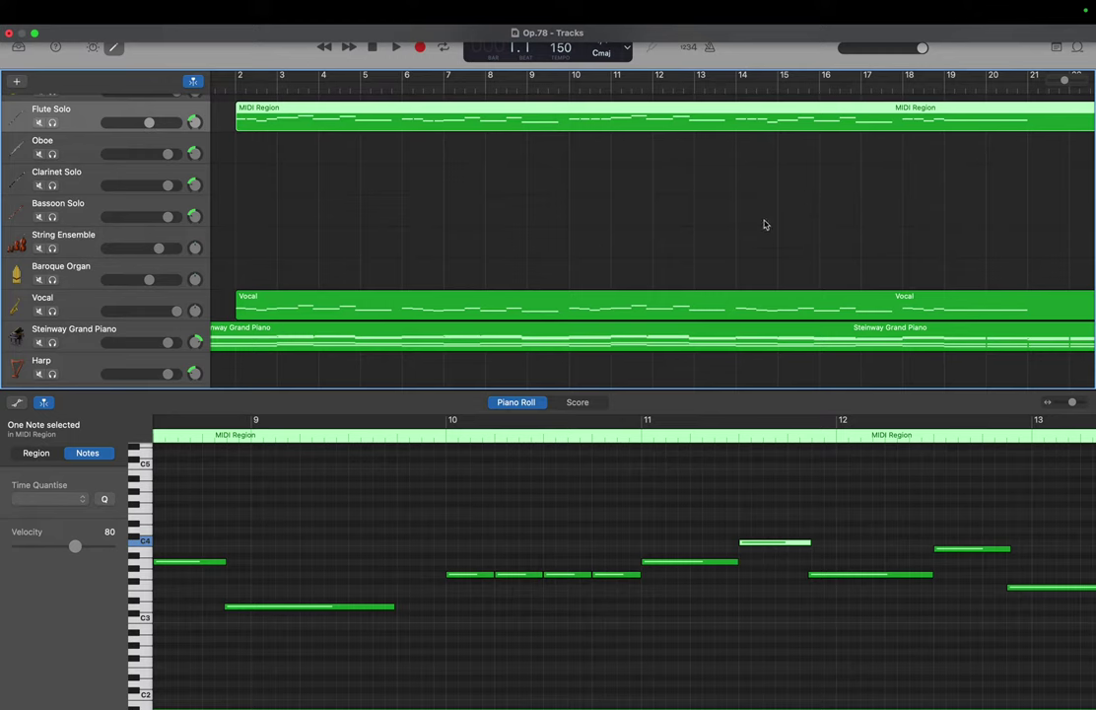
{"action": "left_click", "coordinate": [756, 543]}
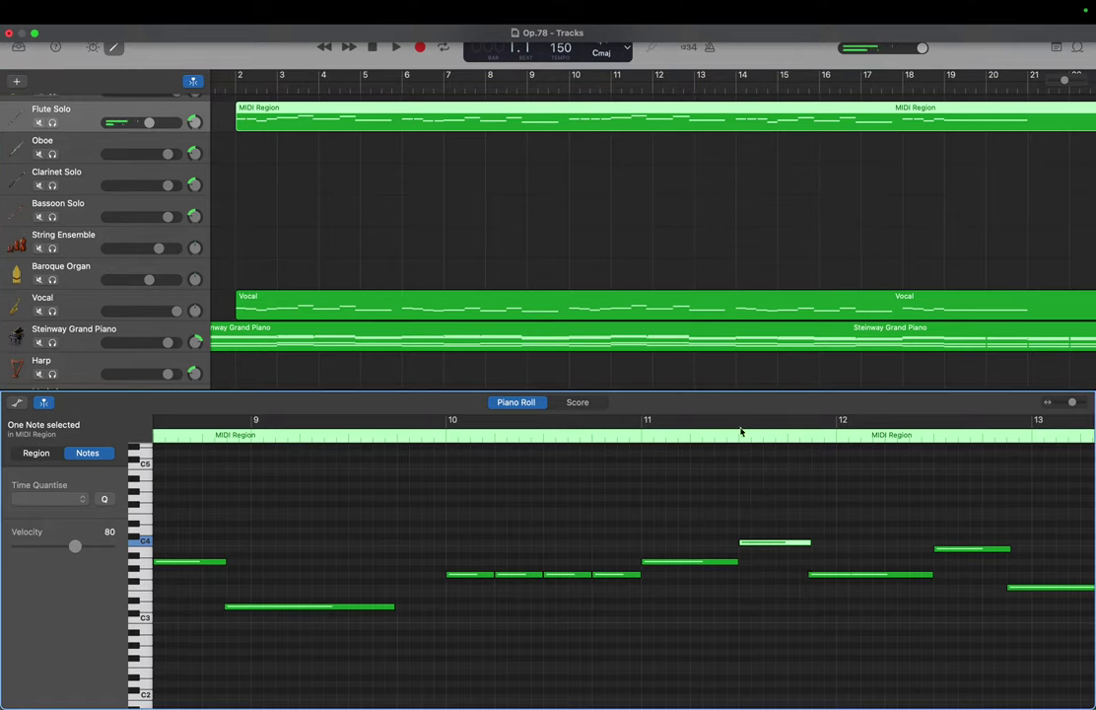
{"action": "left_click", "coordinate": [726, 325]}
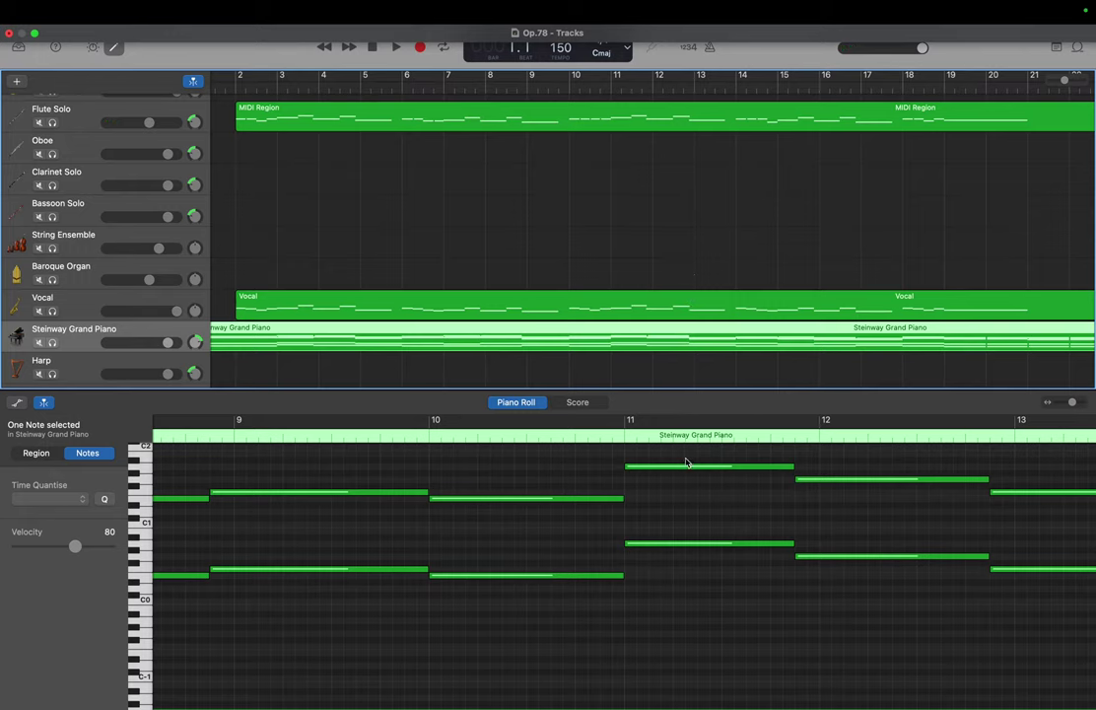
{"action": "scroll", "coordinate": [687, 467], "scroll_direction": "up", "scroll_amount": 10}
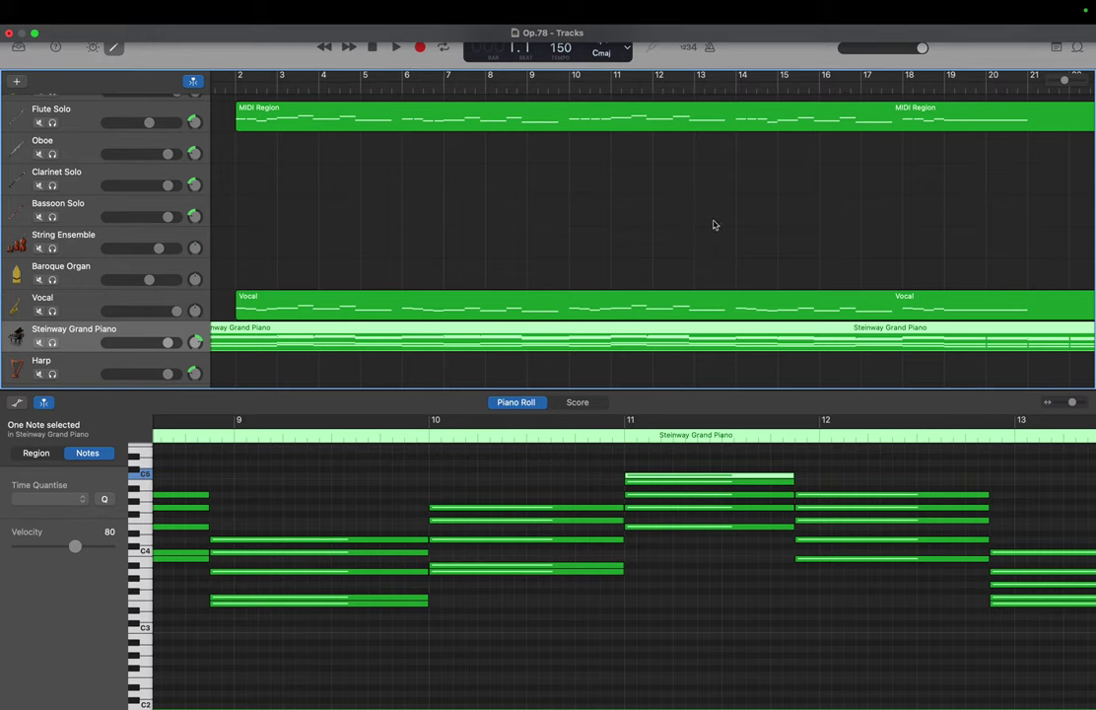
Check the flute's B3 note in bar 12 and raise the B3 of the piano chord starting just before that bar to B4
{"action": "left_click", "coordinate": [674, 110]}
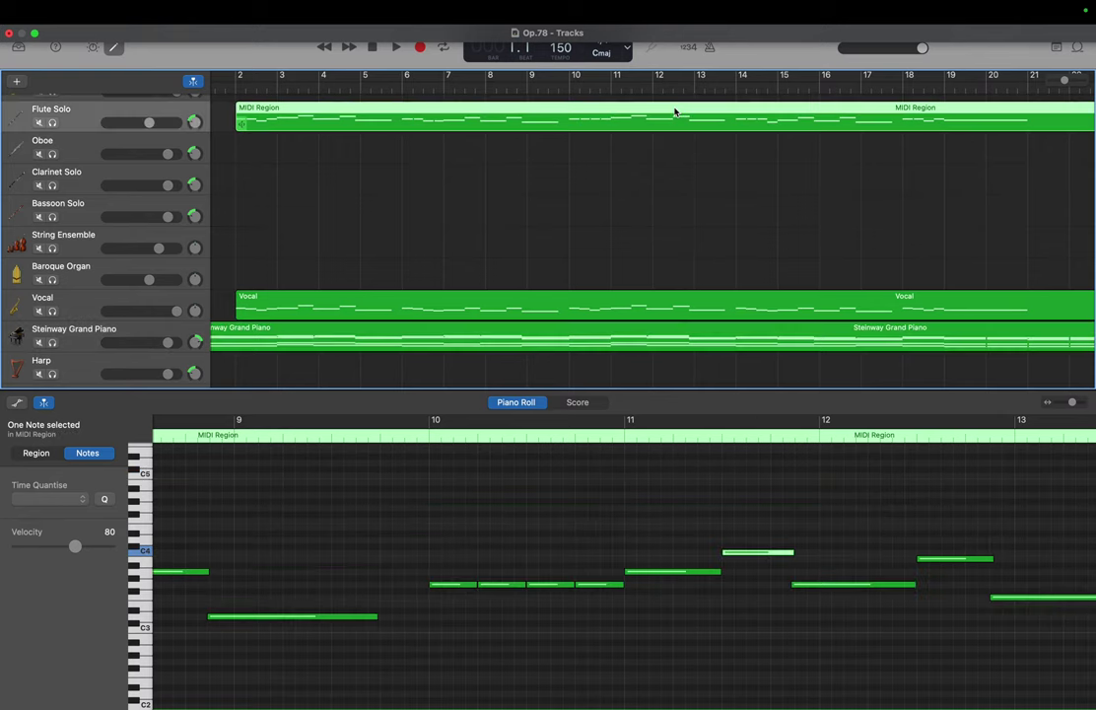
{"action": "scroll", "coordinate": [853, 542], "scroll_direction": "right", "scroll_amount": 3}
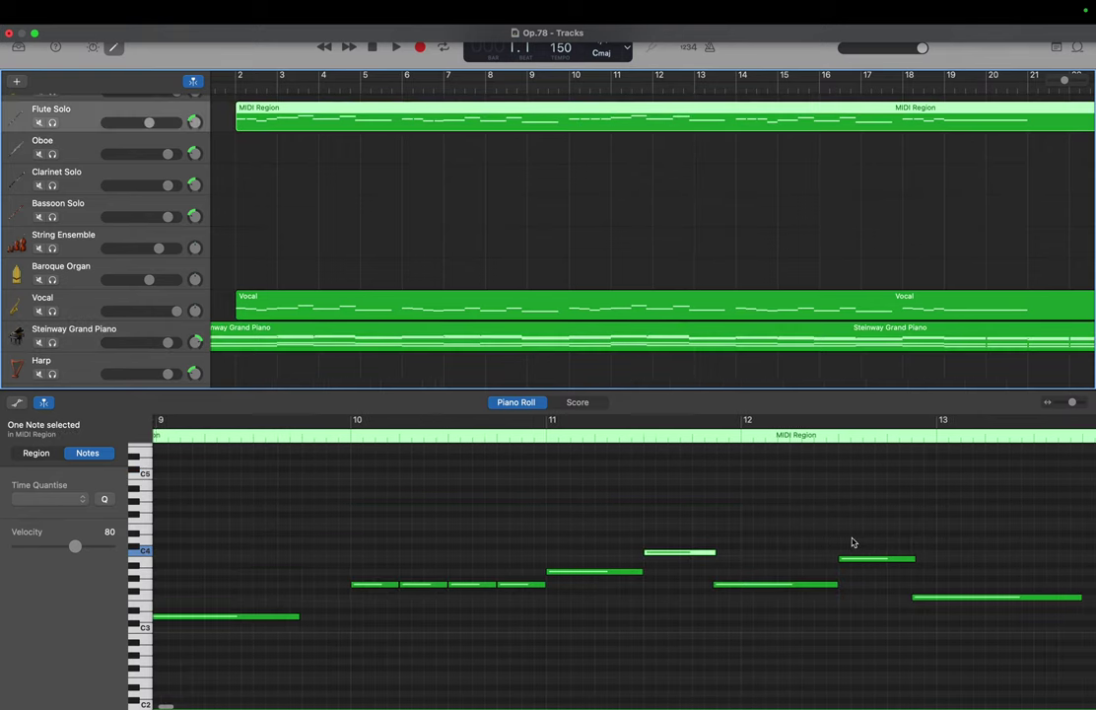
{"action": "left_click", "coordinate": [849, 564]}
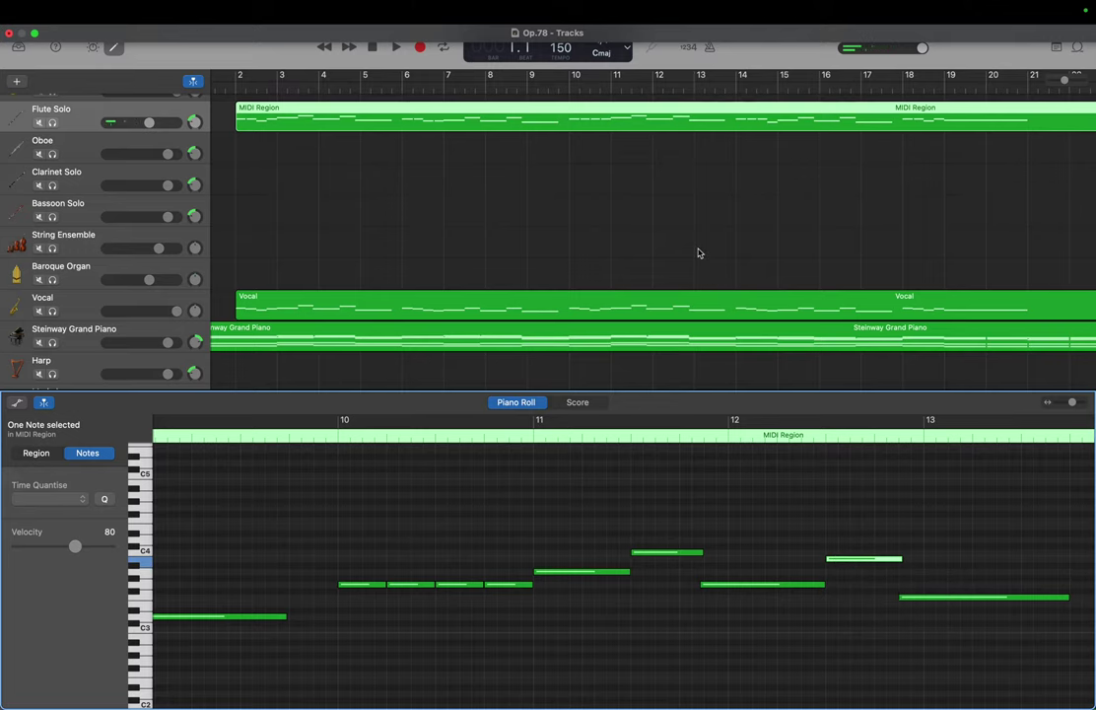
{"action": "left_click", "coordinate": [670, 331]}
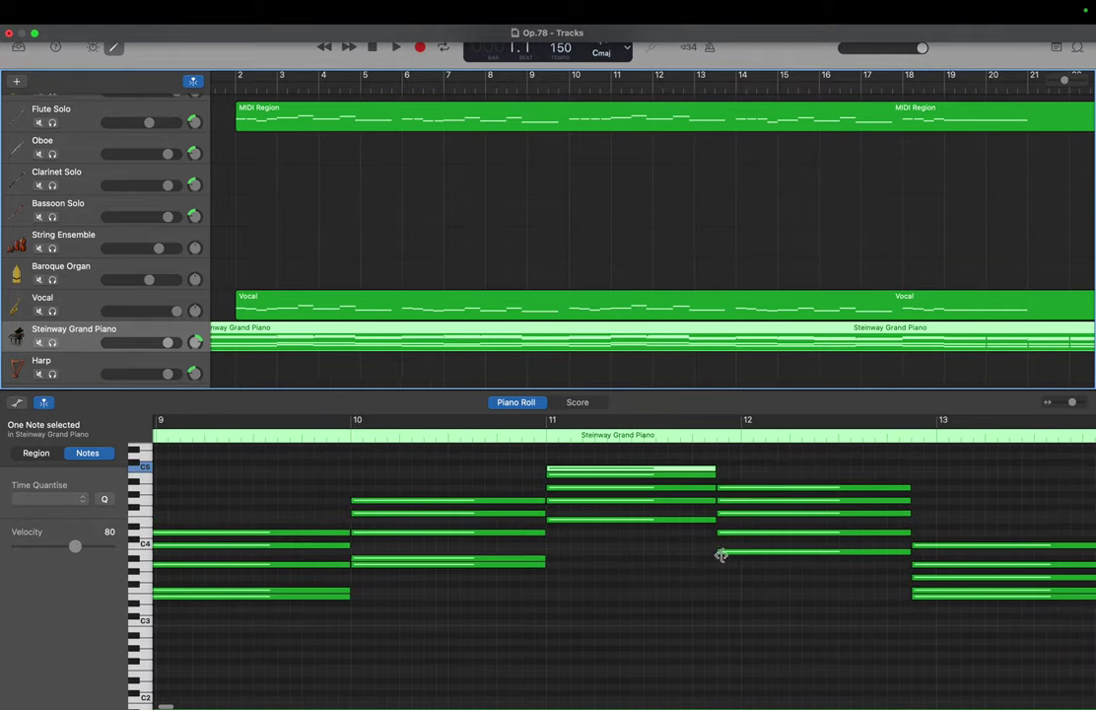
{"action": "left_click_drag", "start_coordinate": [728, 553], "coordinate": [731, 481]}
{"action": "scroll", "coordinate": [730, 481], "scroll_direction": "right", "scroll_amount": 3}
{"action": "scroll", "coordinate": [731, 481], "scroll_direction": "right", "scroll_amount": 3}
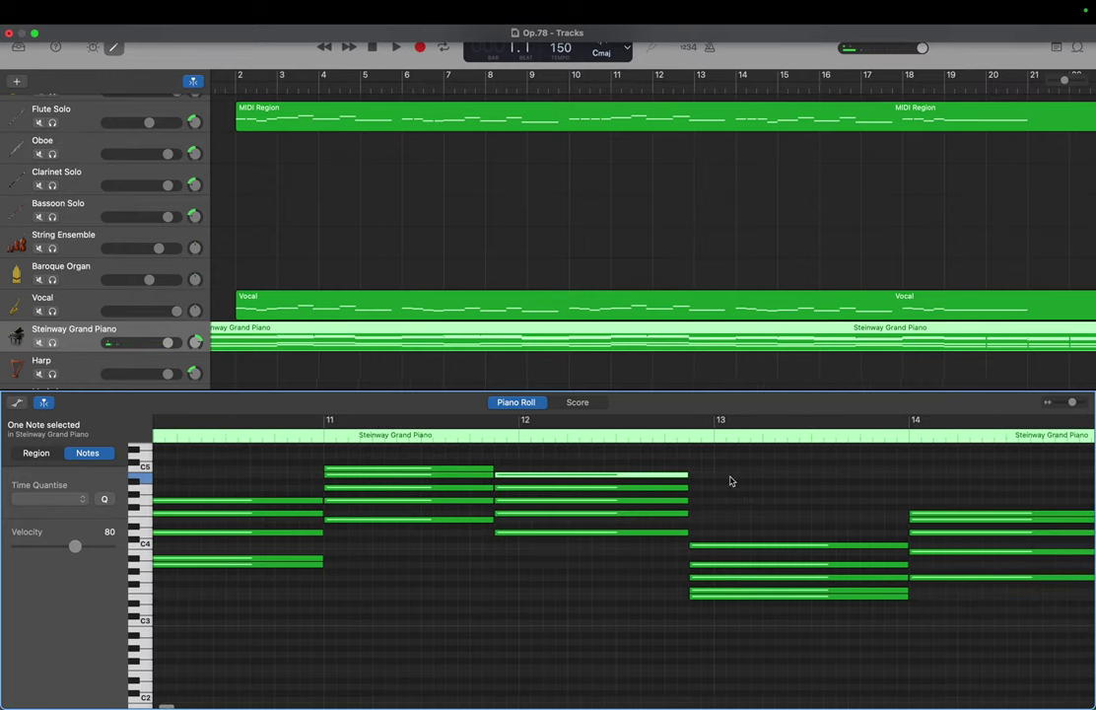
Check the flute's F3 starting just before bar 13 and raise the E3 and F3 of the piano chord there to E4 and F4
{"action": "left_click", "coordinate": [695, 126]}
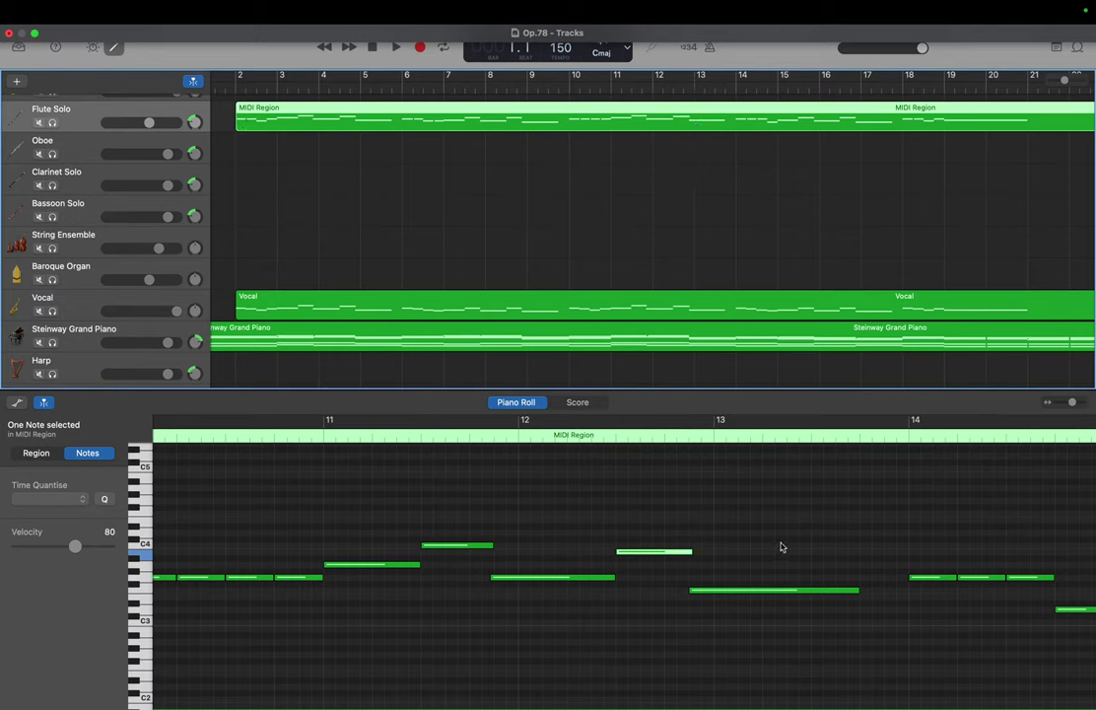
{"action": "left_click", "coordinate": [773, 590]}
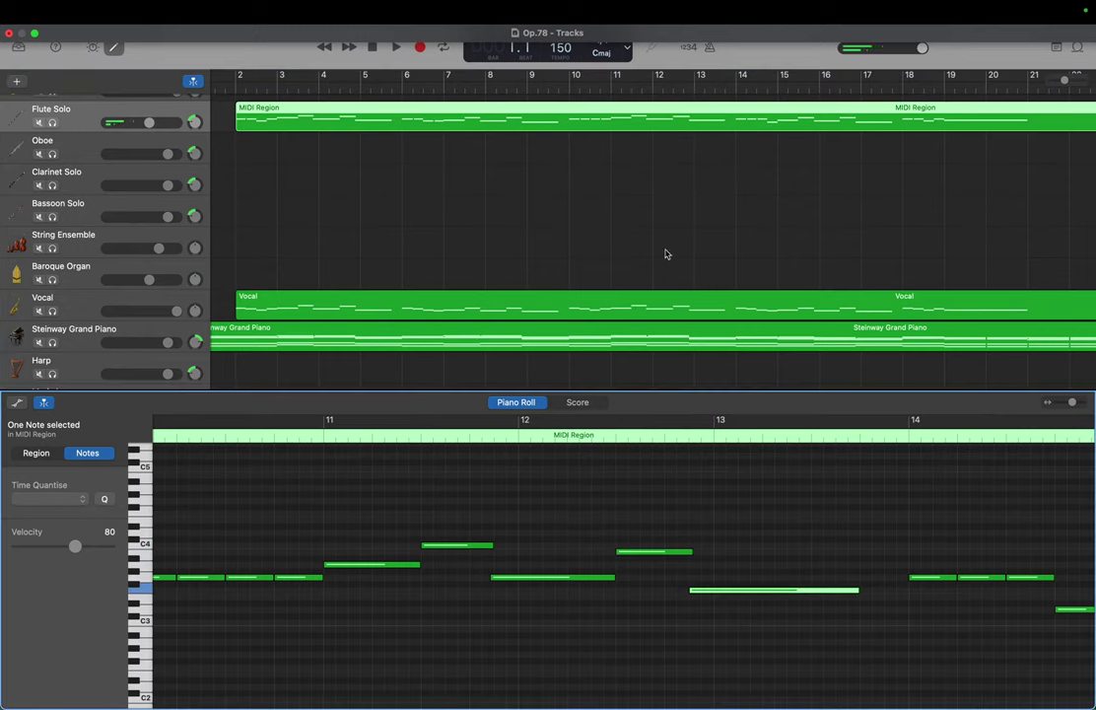
{"action": "left_click", "coordinate": [700, 332]}
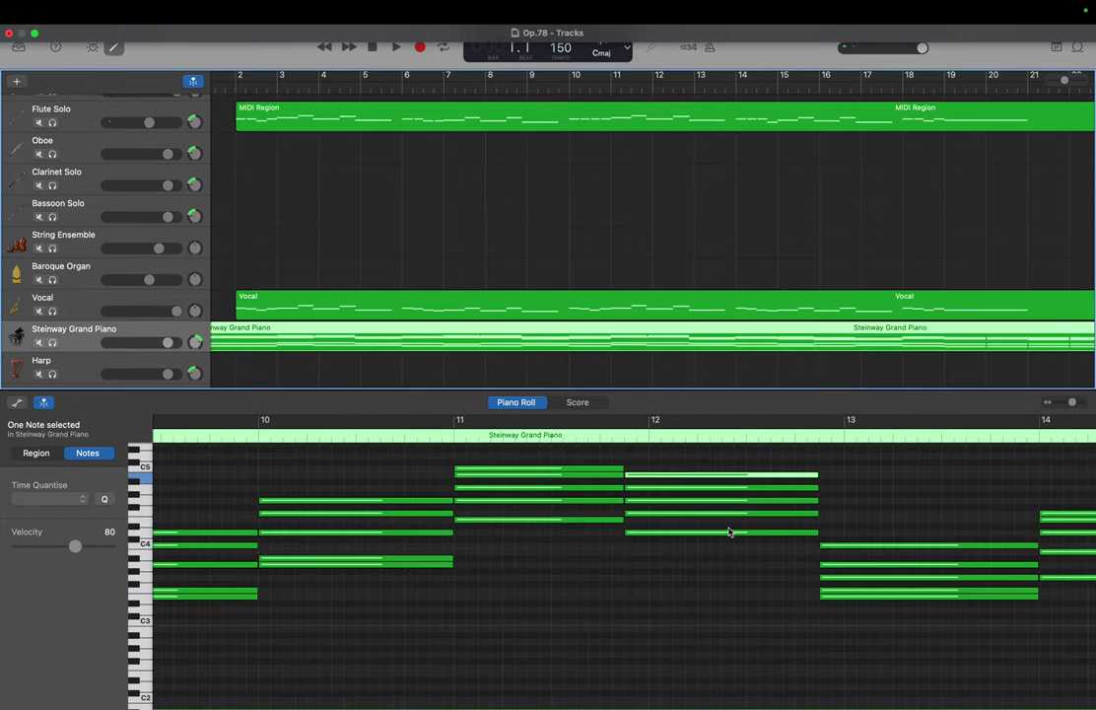
{"action": "scroll", "coordinate": [730, 531], "scroll_direction": "right", "scroll_amount": 5}
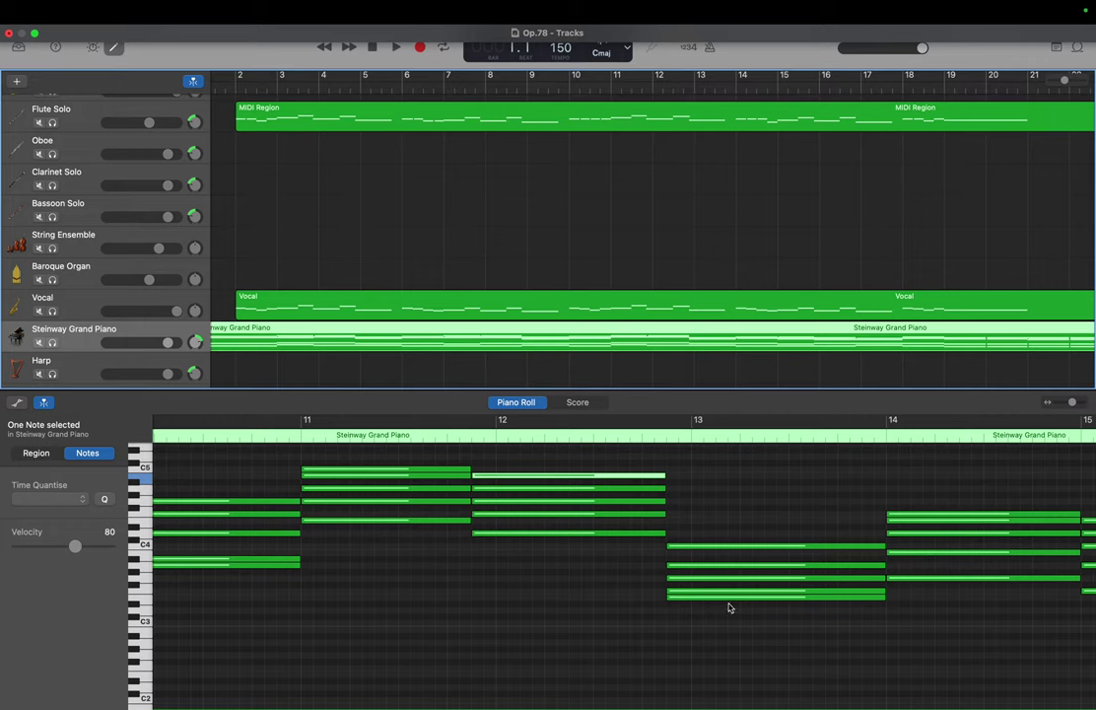
{"action": "left_click_drag", "start_coordinate": [728, 604], "coordinate": [726, 523]}
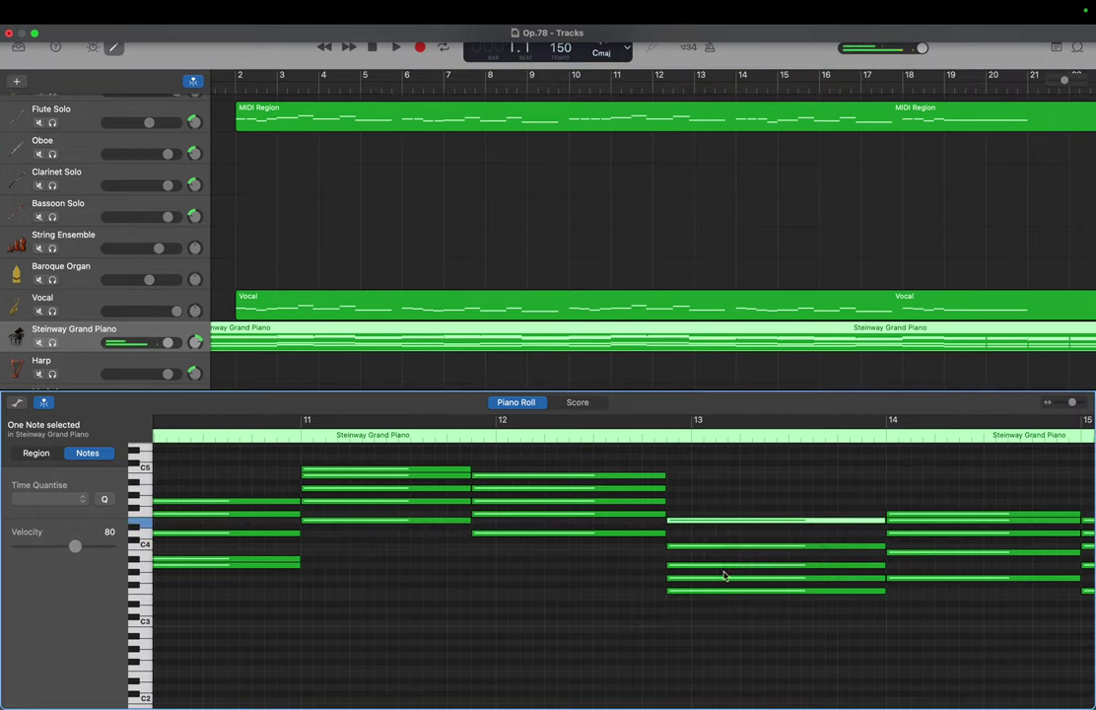
{"action": "left_click_drag", "start_coordinate": [725, 596], "coordinate": [721, 516]}
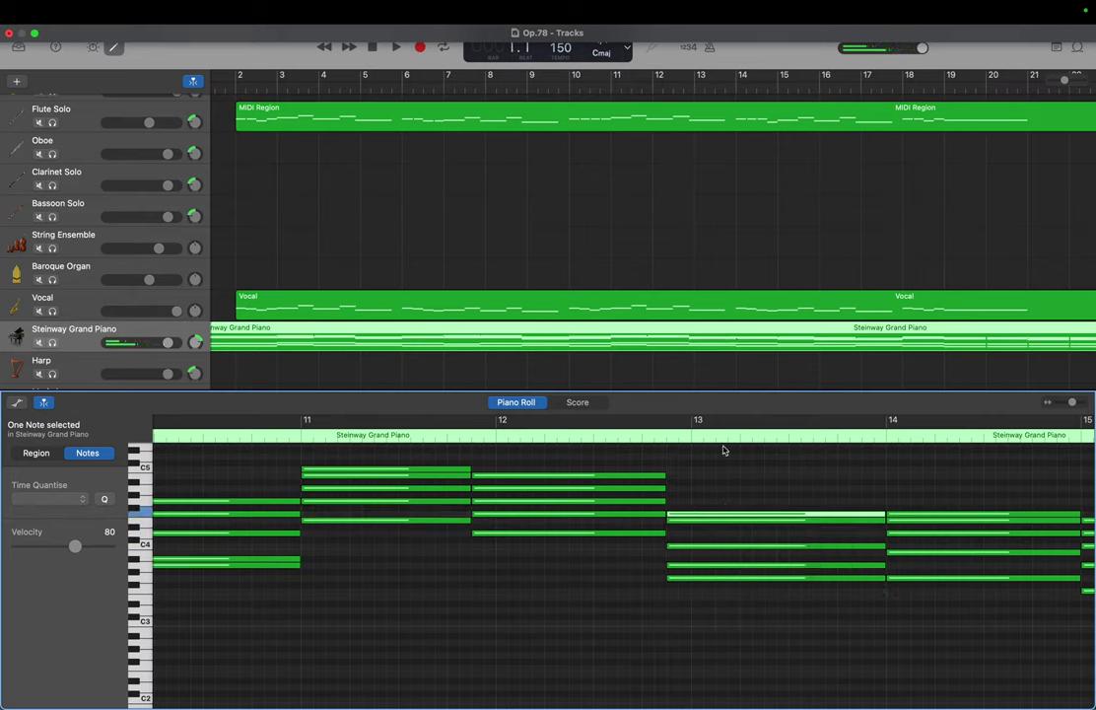
Check the flute's first G3 note in bar 14 and raise the piano chord's G3 there one octave to G4
{"action": "left_click", "coordinate": [755, 112]}
{"action": "scroll", "coordinate": [751, 460], "scroll_direction": "right", "scroll_amount": 3}
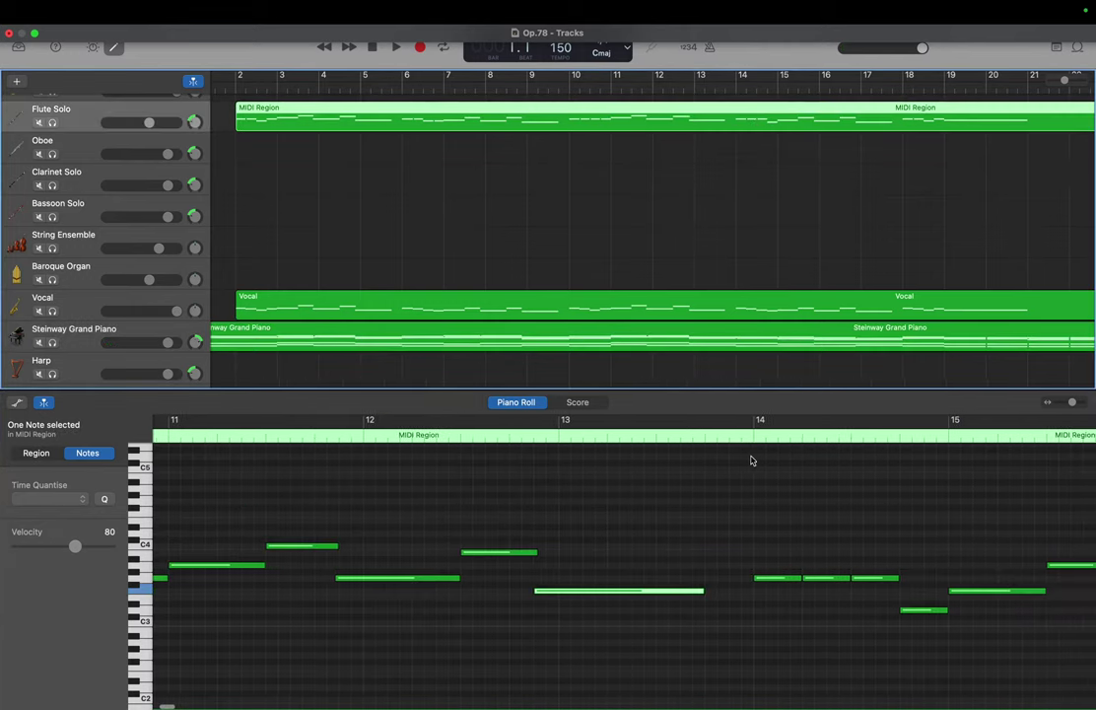
{"action": "left_click", "coordinate": [774, 581]}
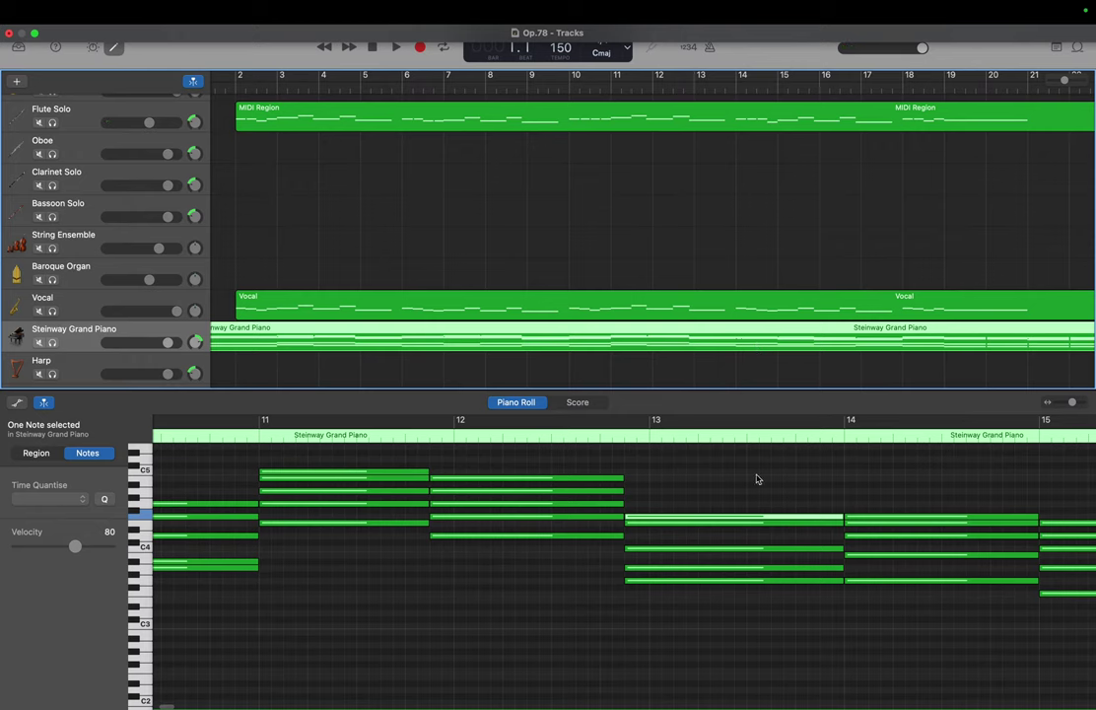
{"action": "scroll", "coordinate": [769, 530], "scroll_direction": "right", "scroll_amount": 5}
{"action": "left_click", "coordinate": [758, 582]}
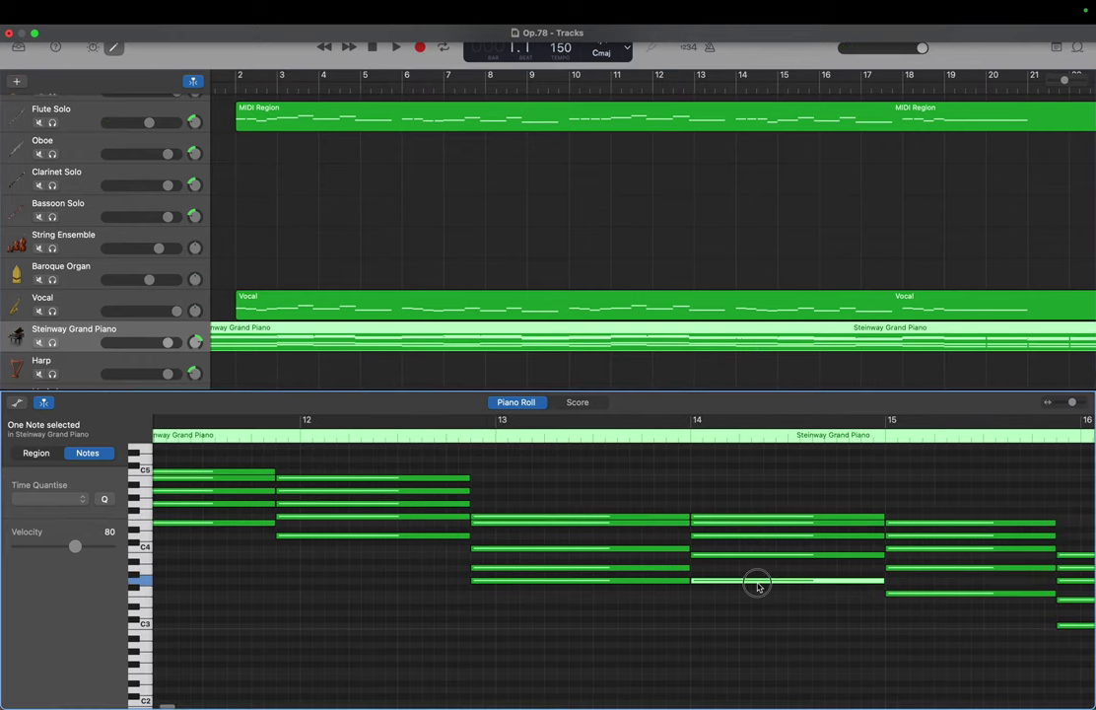
{"action": "left_click_drag", "start_coordinate": [758, 583], "coordinate": [757, 507]}
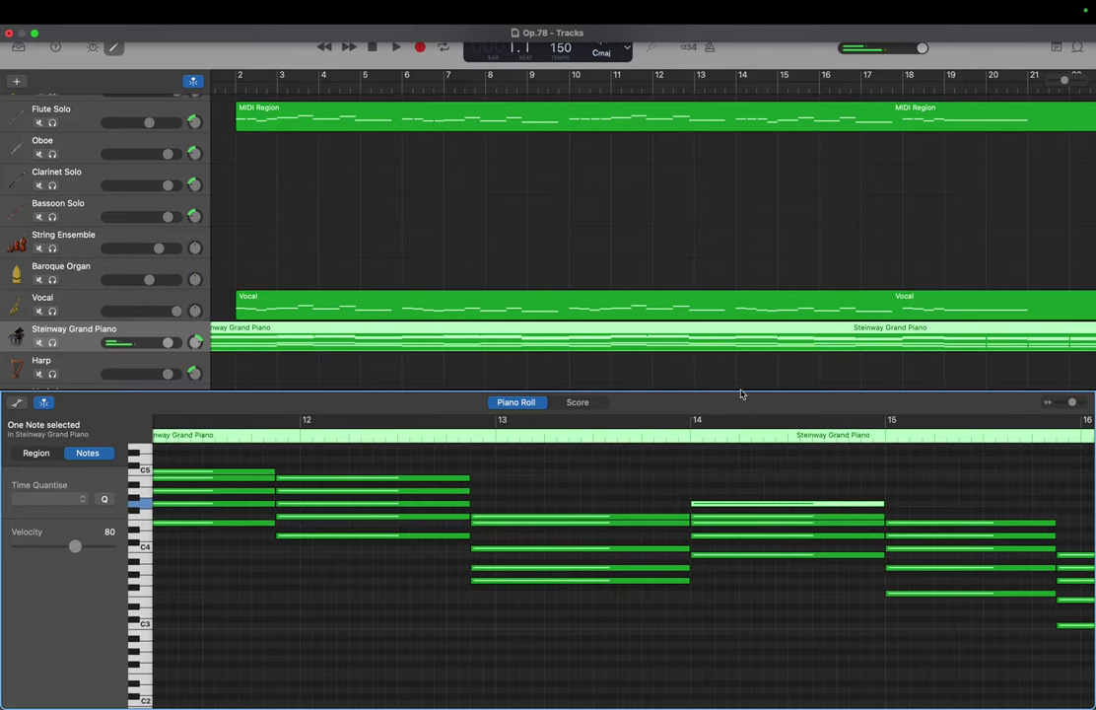
Check the flute's A3 note in bar 15 and raise the piano chord's F3 and A3 there to F4 and A4
{"action": "left_click", "coordinate": [789, 119]}
{"action": "scroll", "coordinate": [923, 537], "scroll_direction": "right", "scroll_amount": 3}
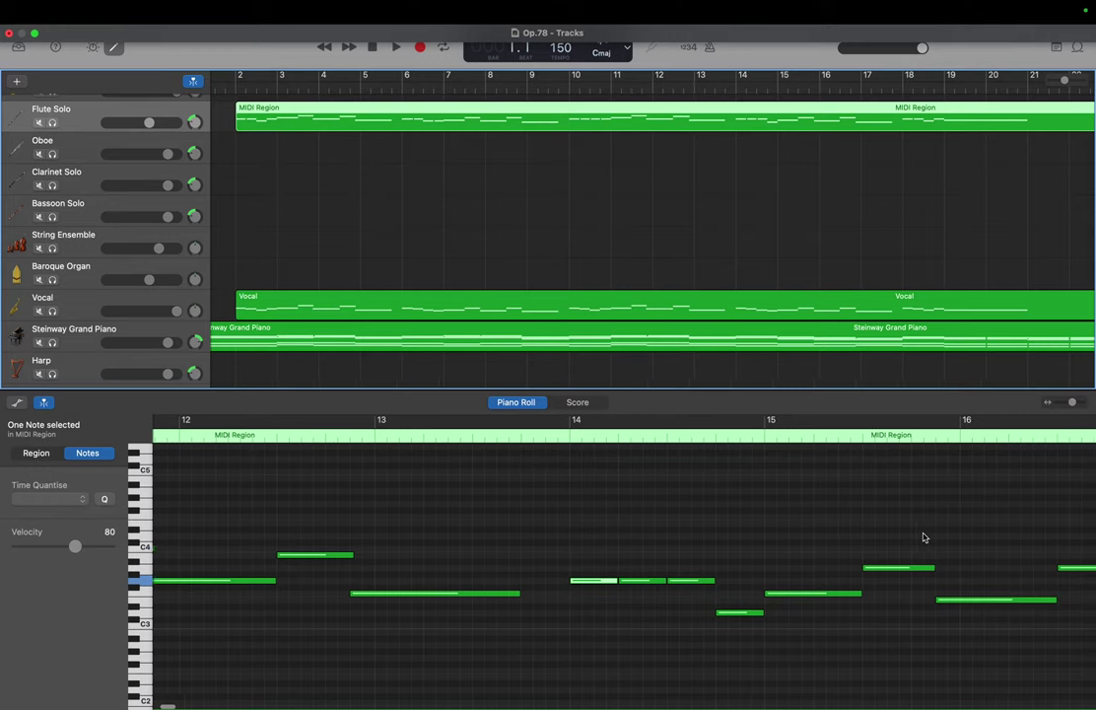
{"action": "left_click", "coordinate": [903, 567]}
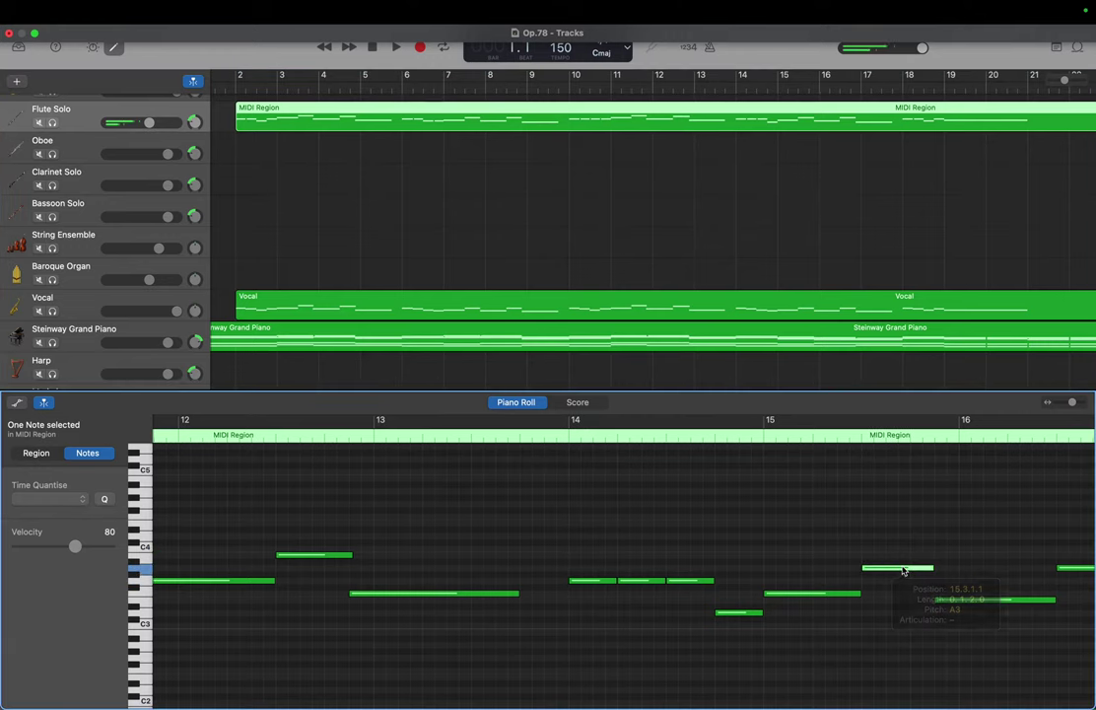
{"action": "left_click", "coordinate": [846, 337]}
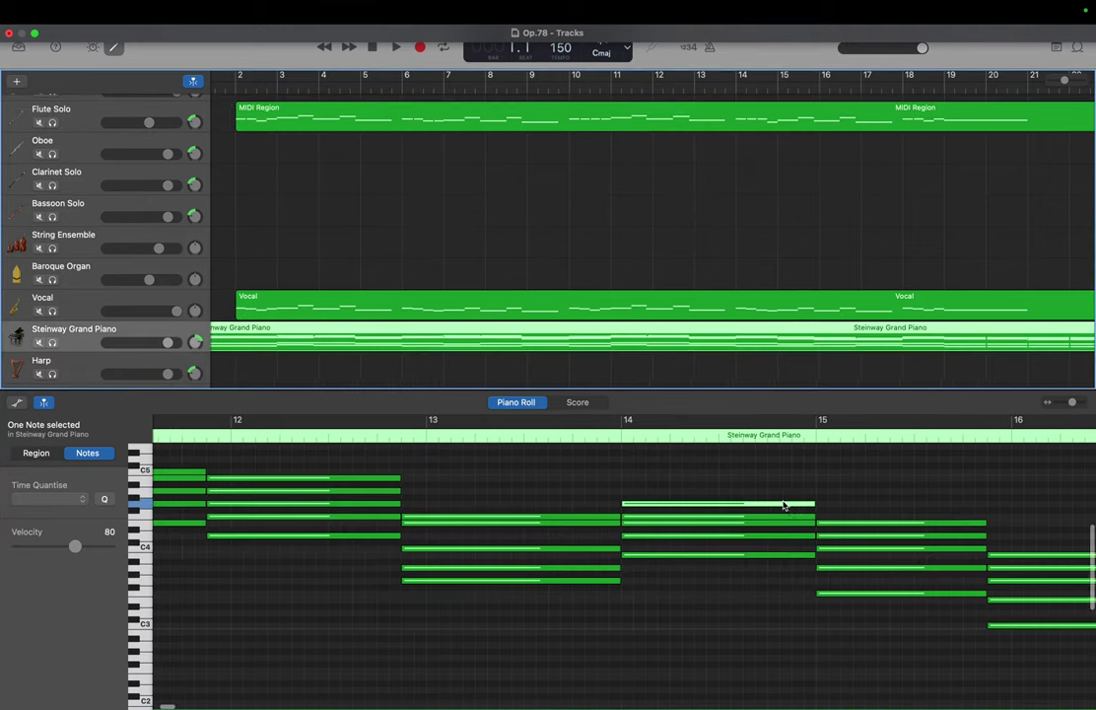
{"action": "scroll", "coordinate": [784, 505], "scroll_direction": "right", "scroll_amount": 3}
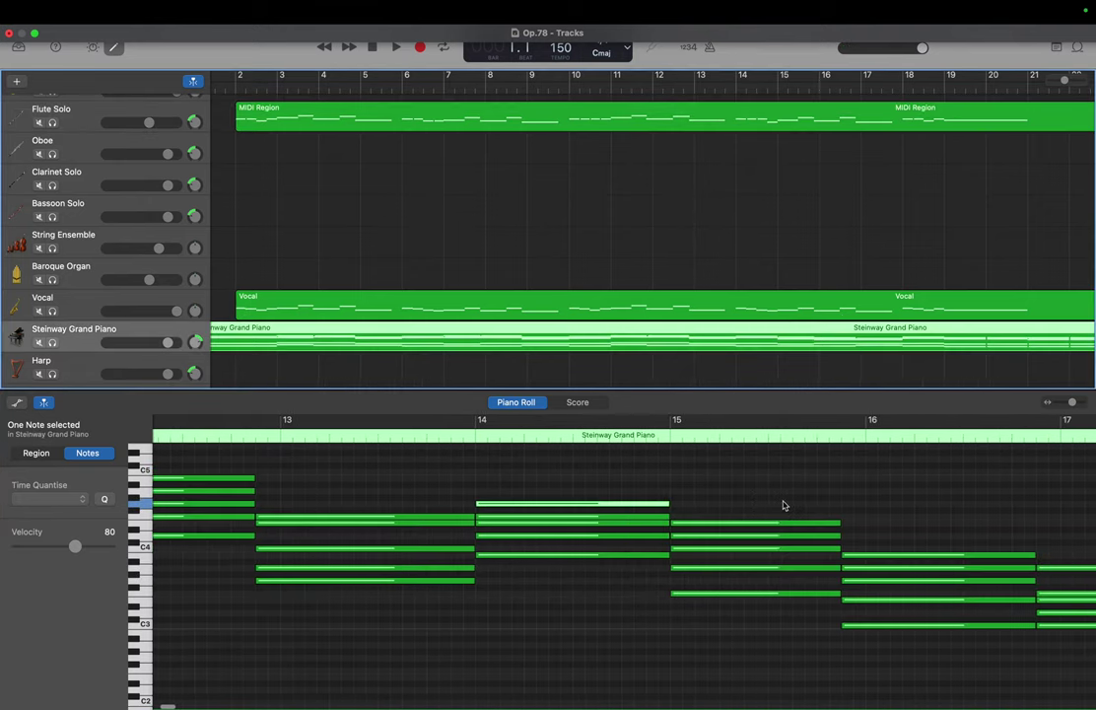
{"action": "left_click", "coordinate": [737, 594]}
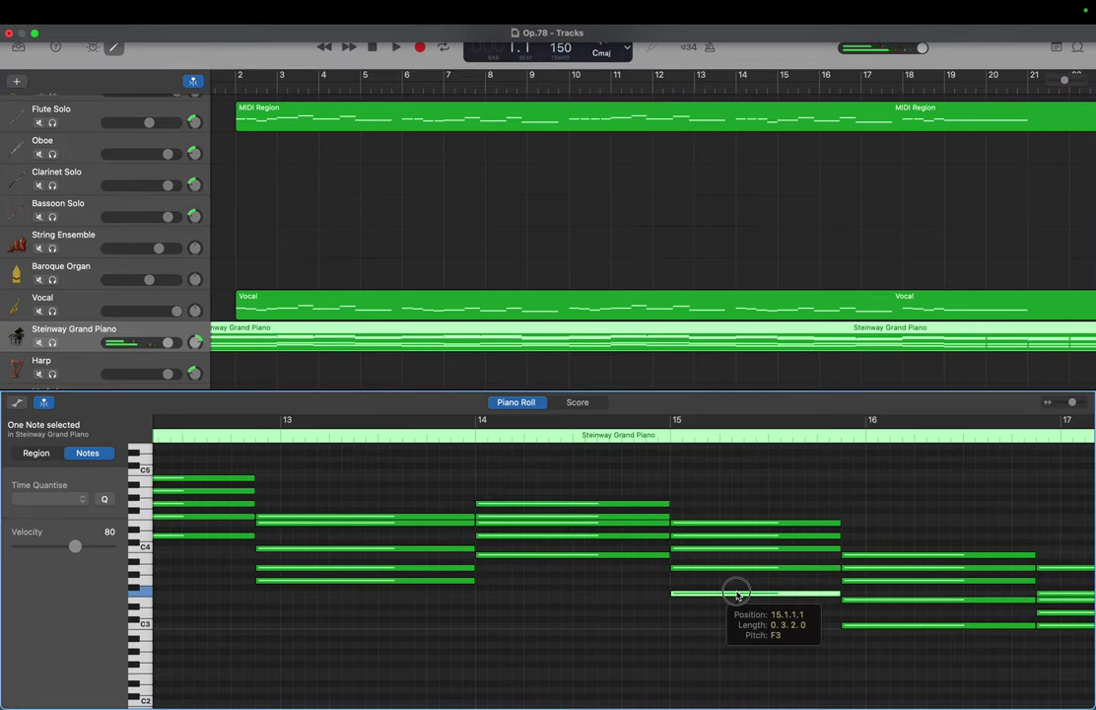
{"action": "left_click_drag", "start_coordinate": [738, 593], "coordinate": [725, 497]}
{"action": "key", "text": "Return"}
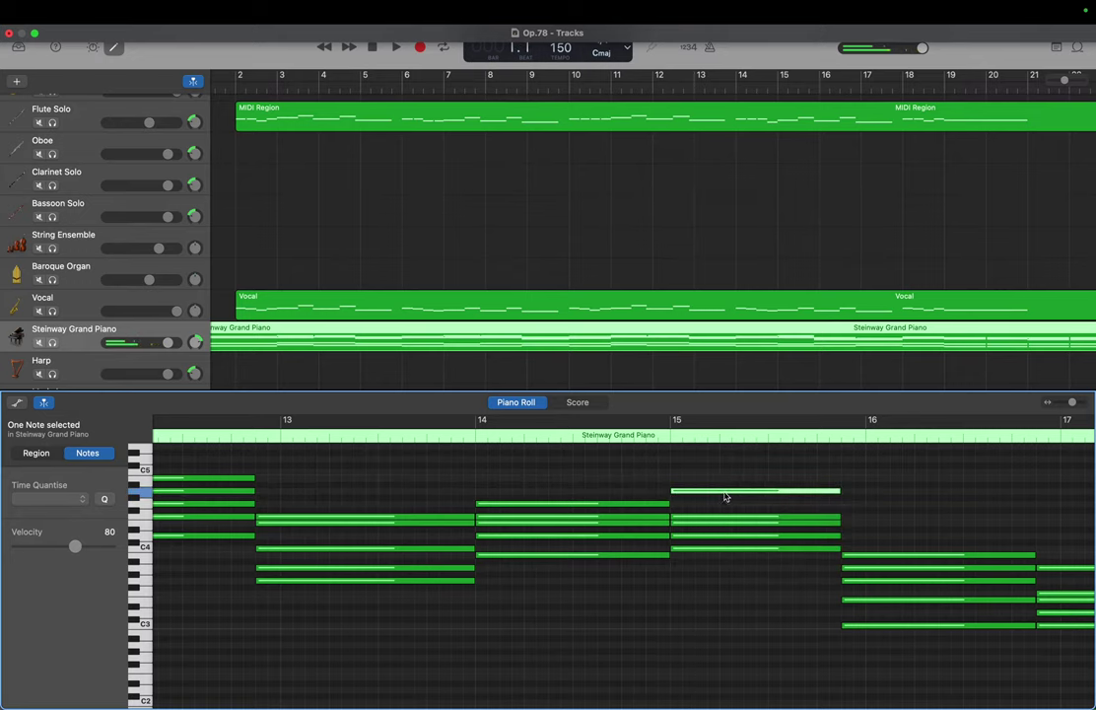
Audition the Flute Solo's A3 note in bar 16
{"action": "scroll", "coordinate": [761, 477], "scroll_direction": "right", "scroll_amount": 5}
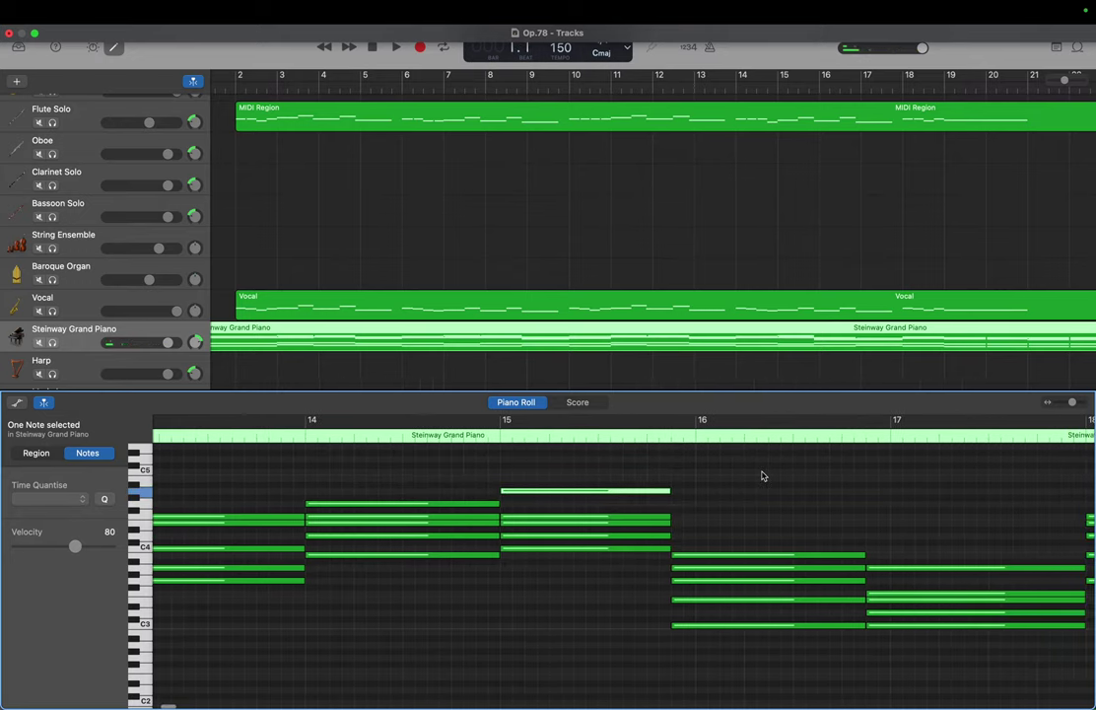
{"action": "scroll", "coordinate": [829, 126], "scroll_direction": "right", "scroll_amount": 3}
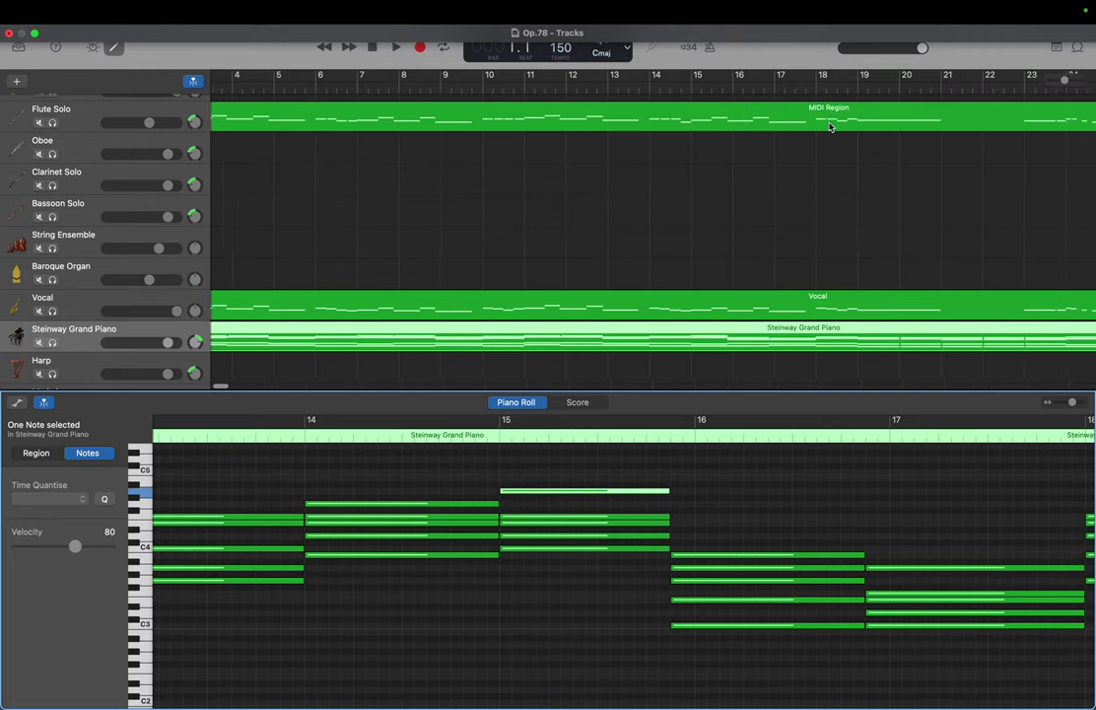
{"action": "left_click", "coordinate": [731, 110]}
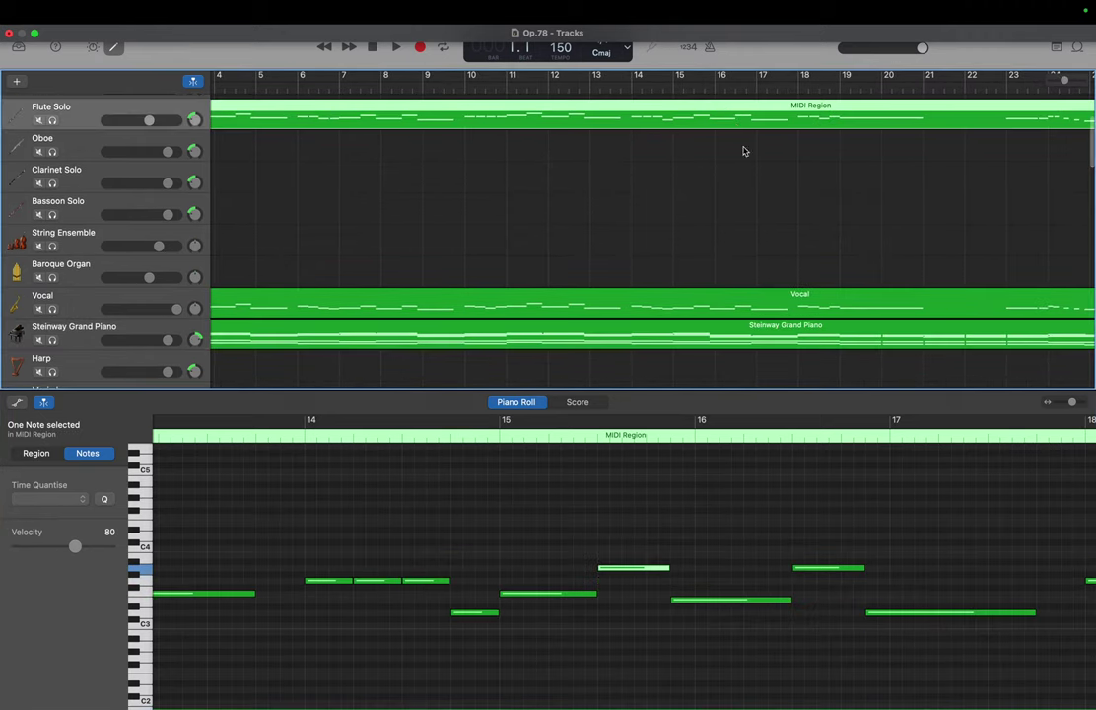
{"action": "left_click", "coordinate": [807, 570]}
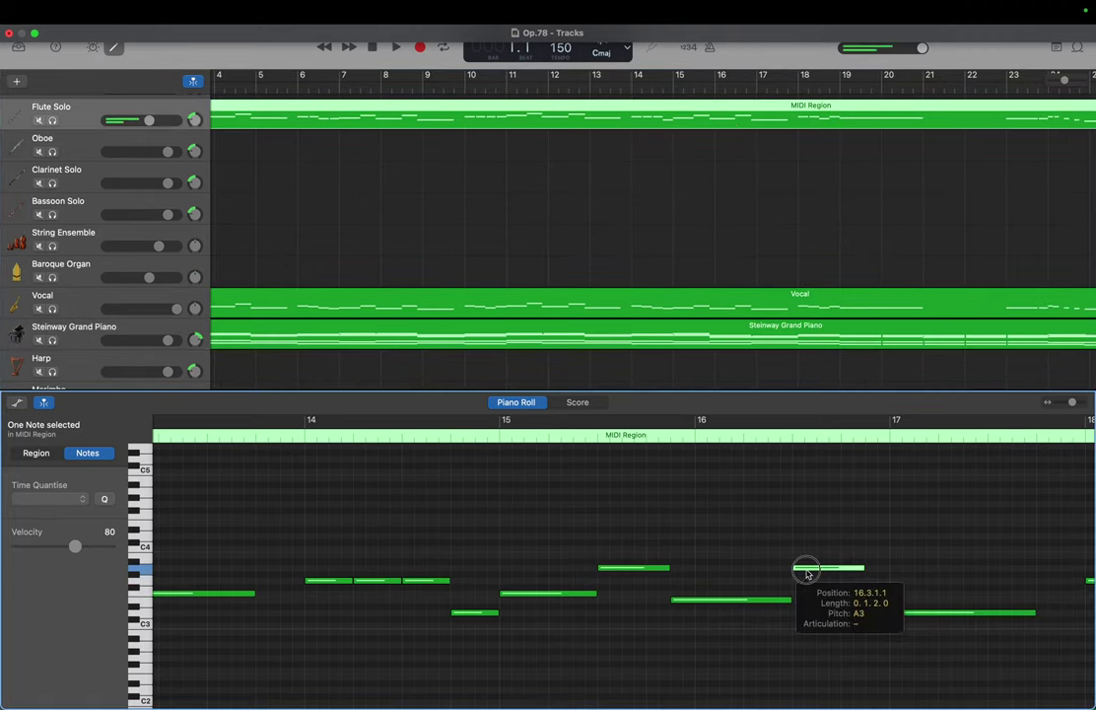
Raise the C3, E3 and G3 of the piano chord starting just before bar 16 one octave to C4, E4 and G4
{"action": "left_click", "coordinate": [735, 332]}
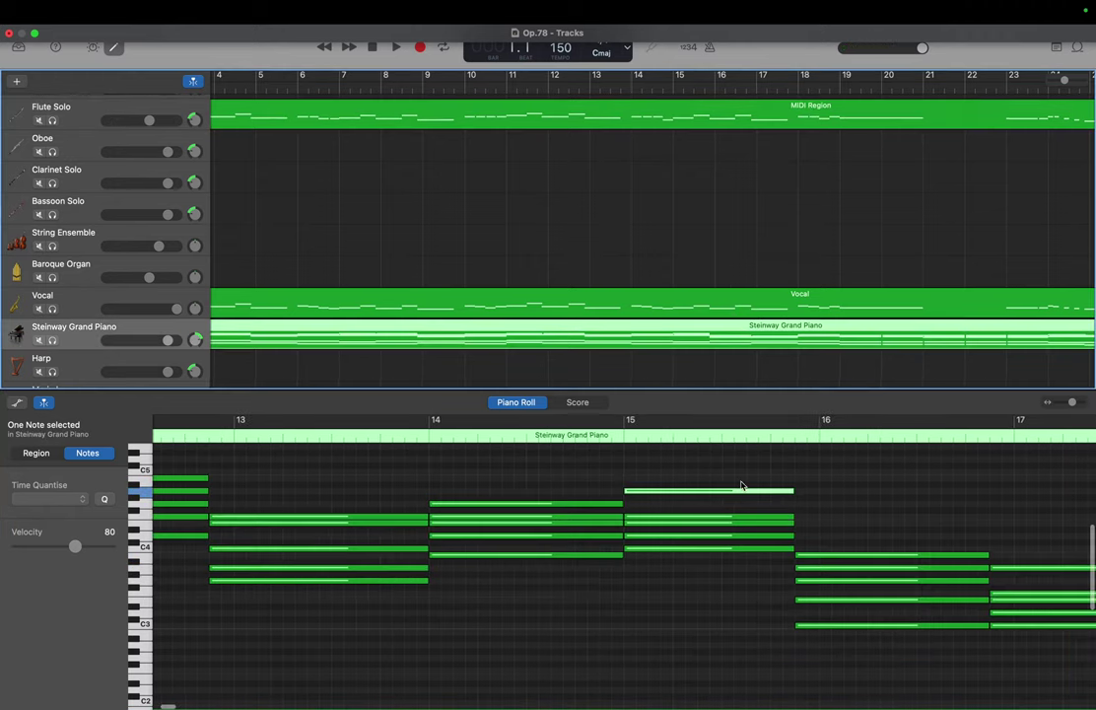
{"action": "scroll", "coordinate": [738, 482], "scroll_direction": "right", "scroll_amount": 3}
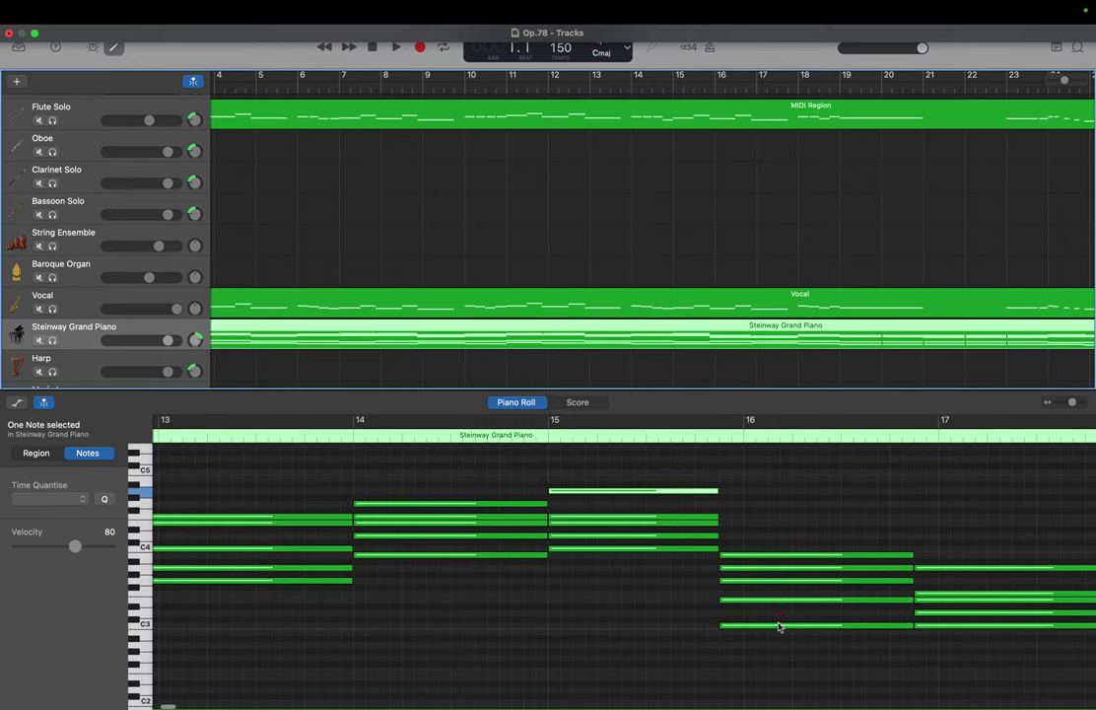
{"action": "left_click_drag", "start_coordinate": [778, 626], "coordinate": [777, 549]}
{"action": "left_click_drag", "start_coordinate": [774, 601], "coordinate": [775, 524]}
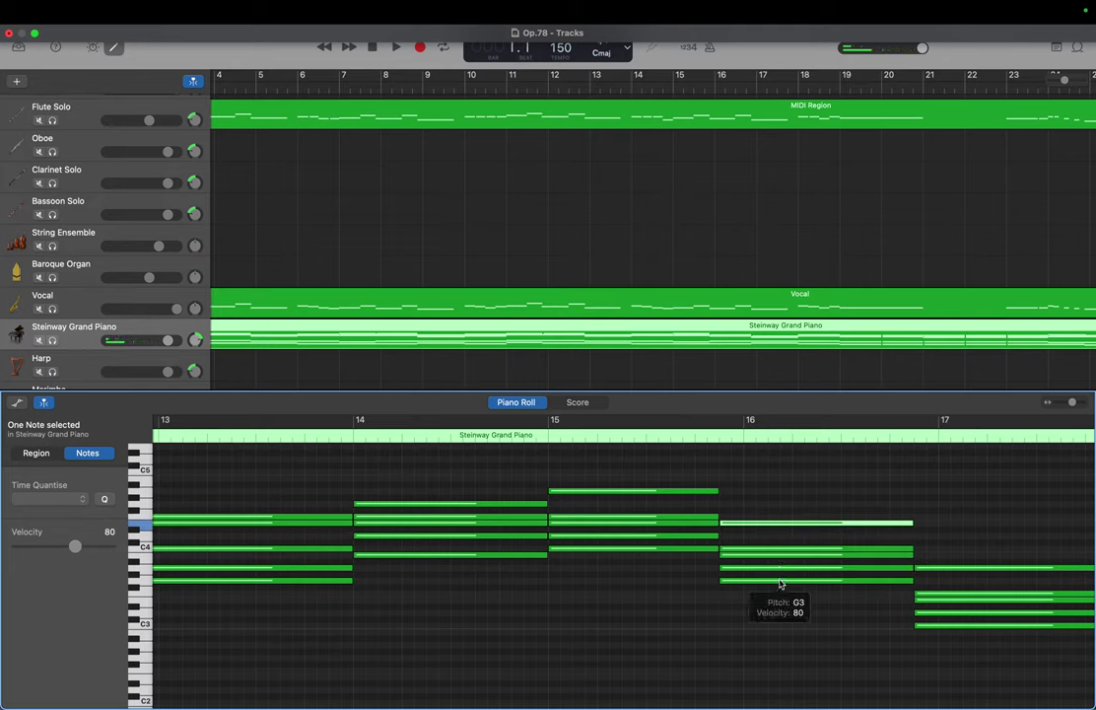
{"action": "left_click", "coordinate": [780, 582]}
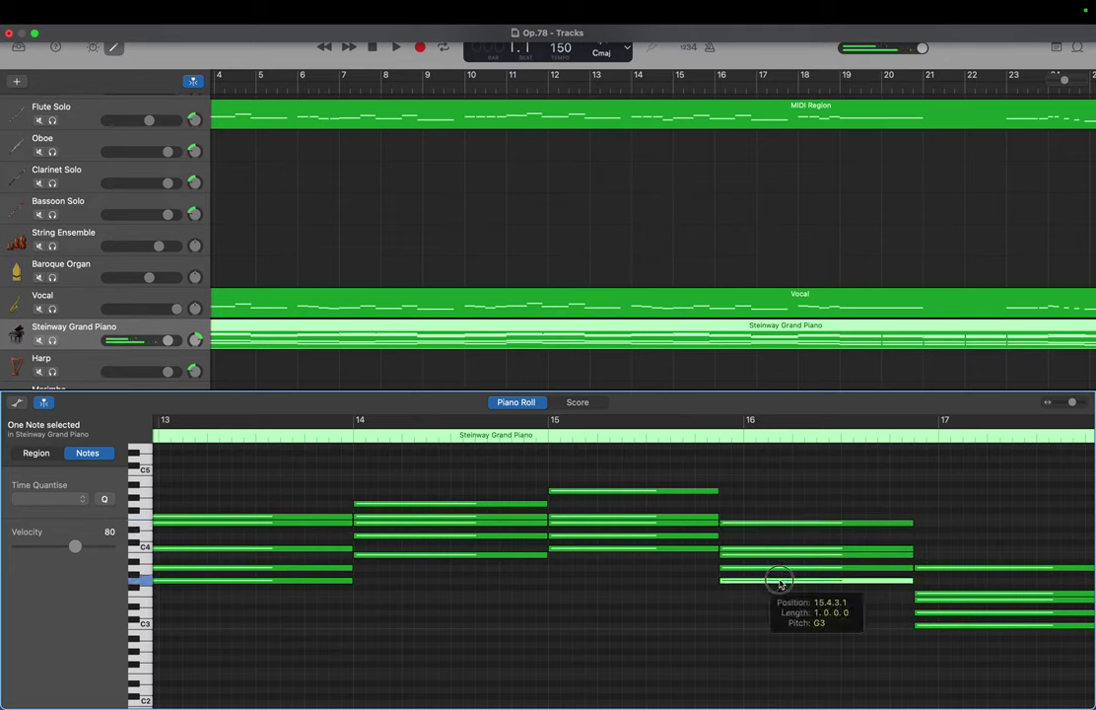
{"action": "left_click_drag", "start_coordinate": [780, 583], "coordinate": [780, 509]}
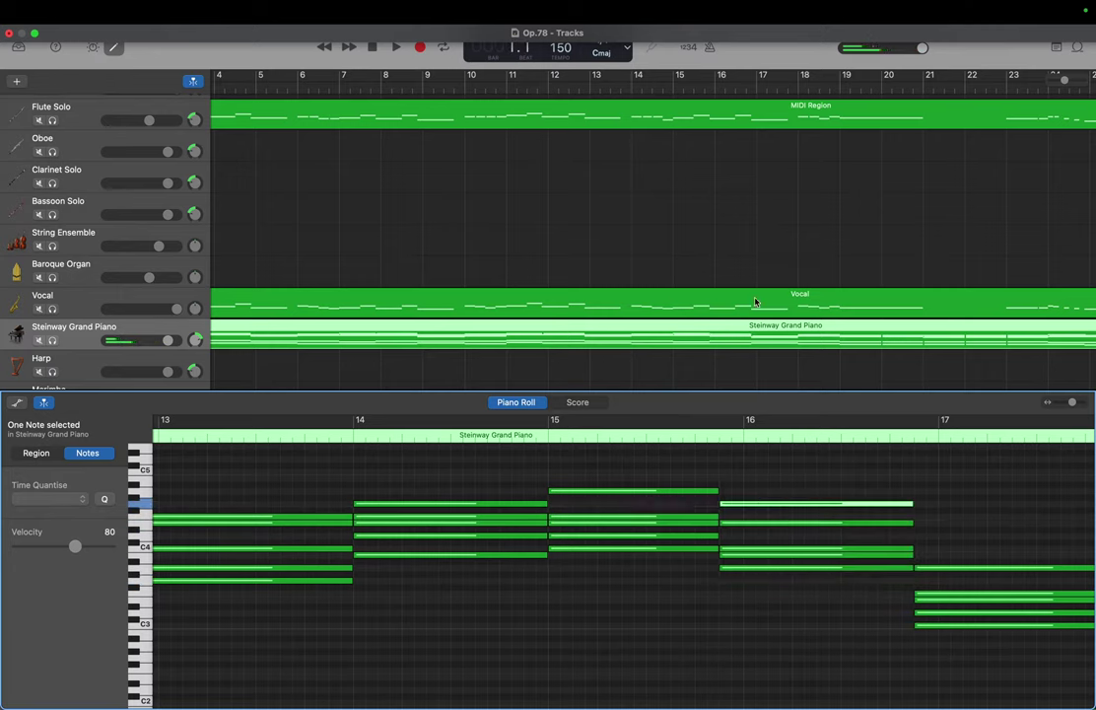
Check the flute's A3 note in bar 16 again and raise the piano chord's A3 there one octave to A4
{"action": "left_click", "coordinate": [754, 113]}
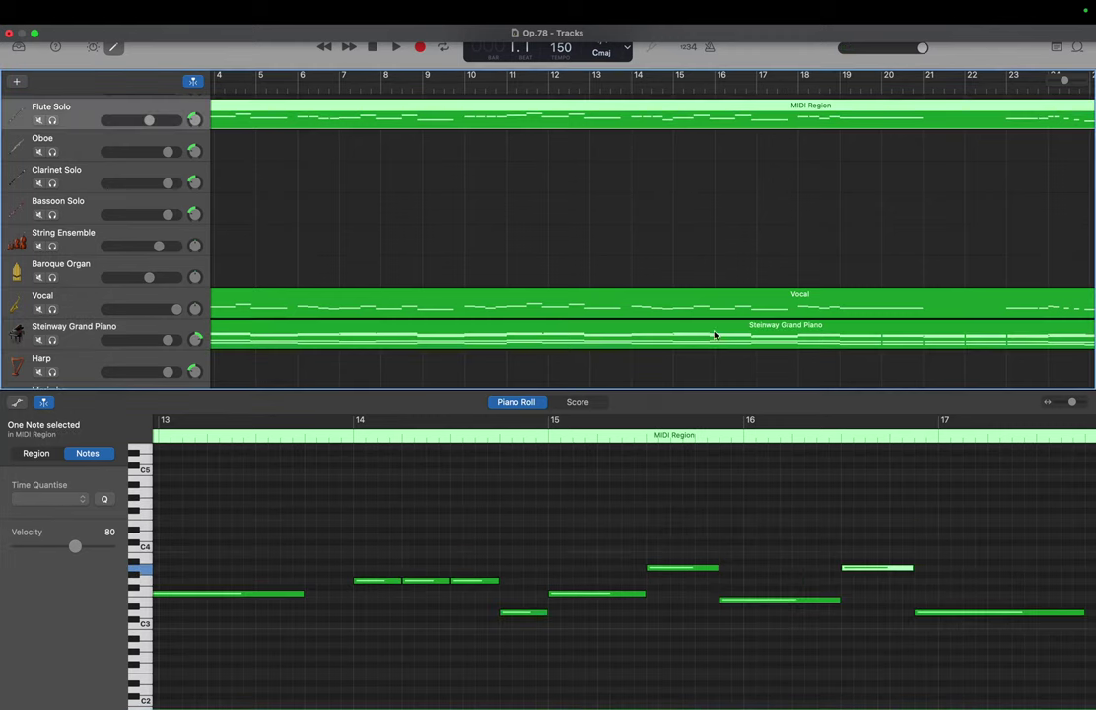
{"action": "left_click", "coordinate": [849, 570]}
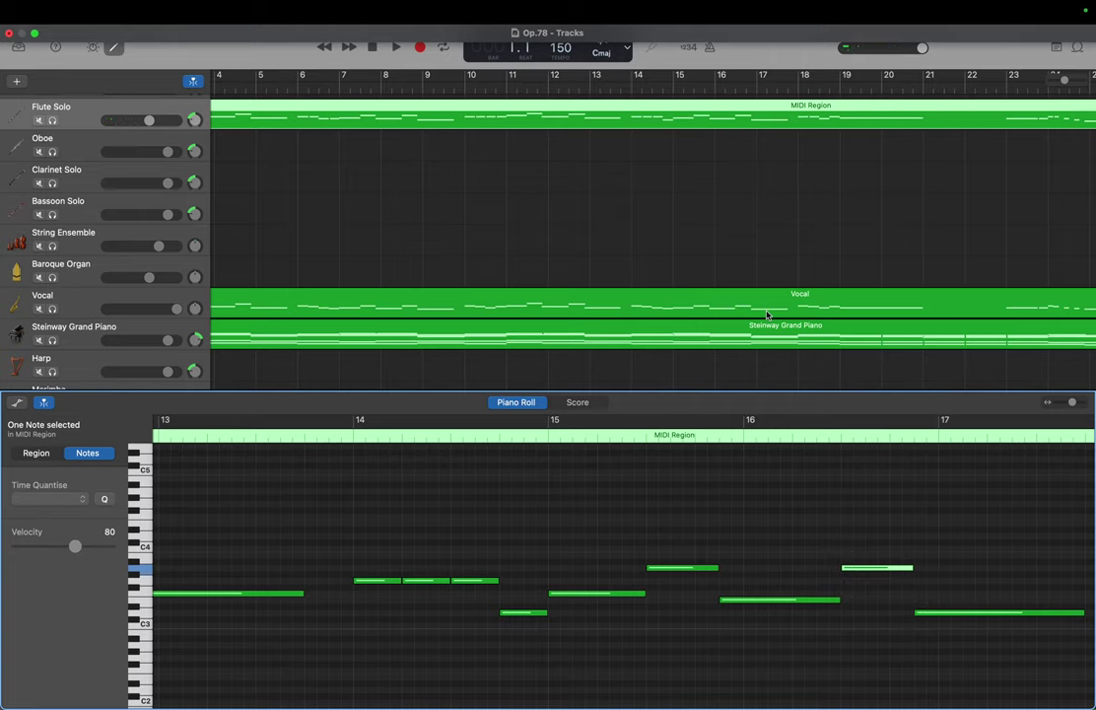
{"action": "left_click", "coordinate": [734, 322]}
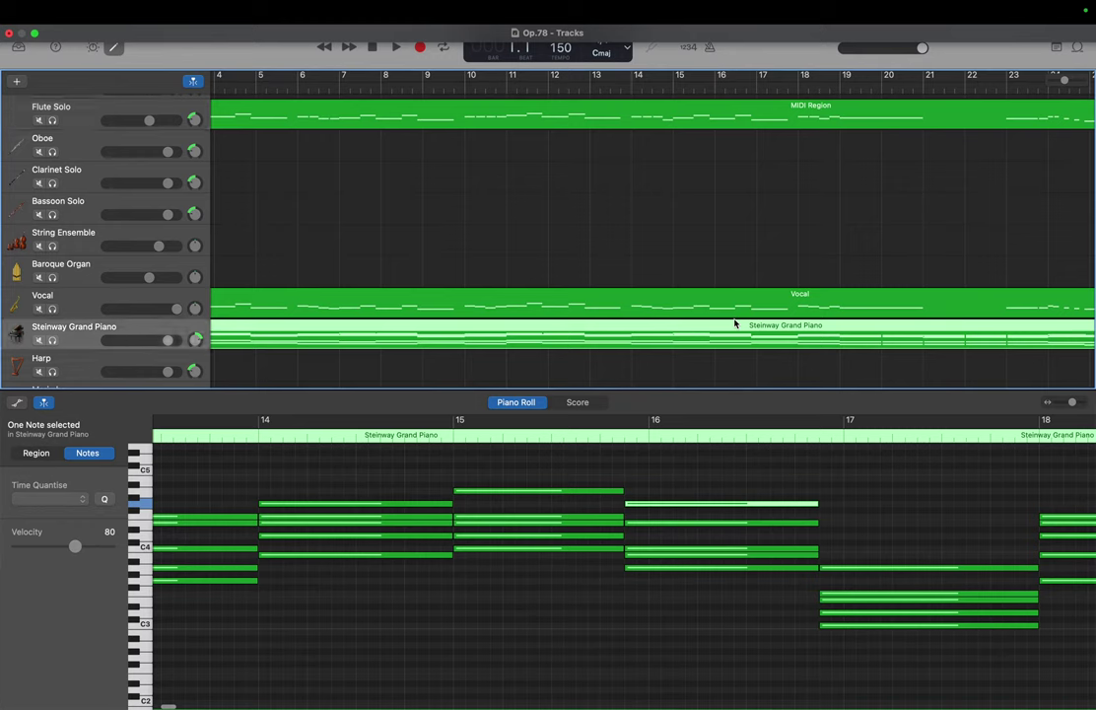
{"action": "left_click", "coordinate": [690, 569]}
{"action": "left_click_drag", "start_coordinate": [689, 569], "coordinate": [688, 496]}
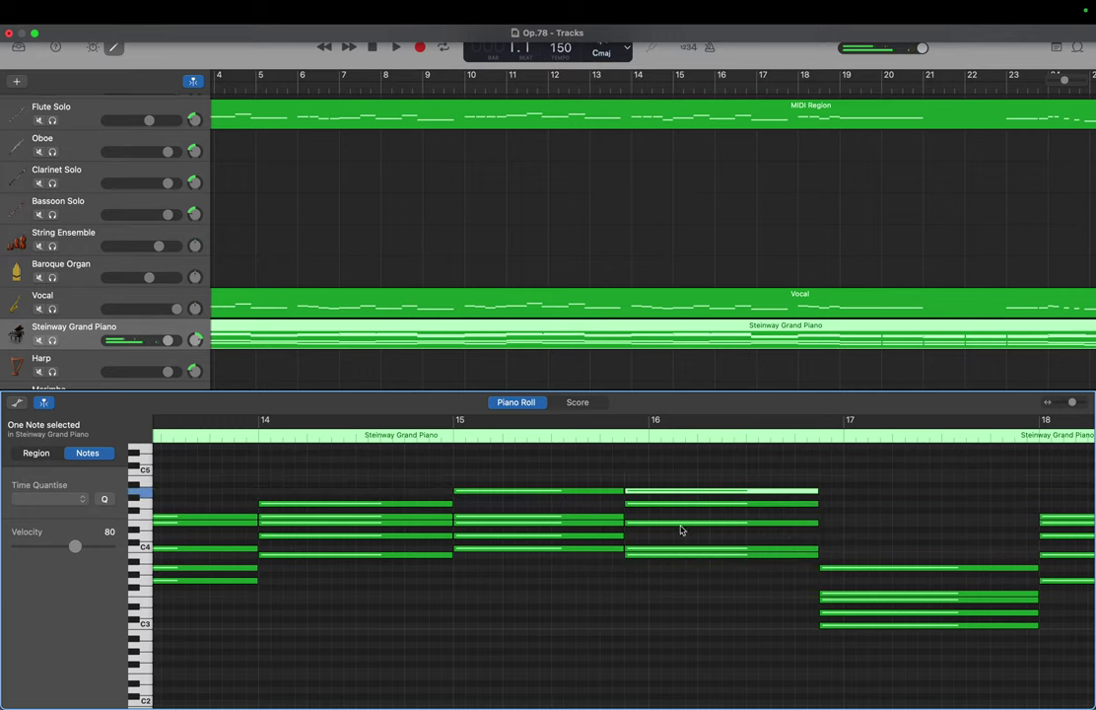
Check the flute's D3 starting just before bar 17 and raise the piano chord's C3 and D3 there to C4 and D4
{"action": "scroll", "coordinate": [677, 535], "scroll_direction": "right", "scroll_amount": 3}
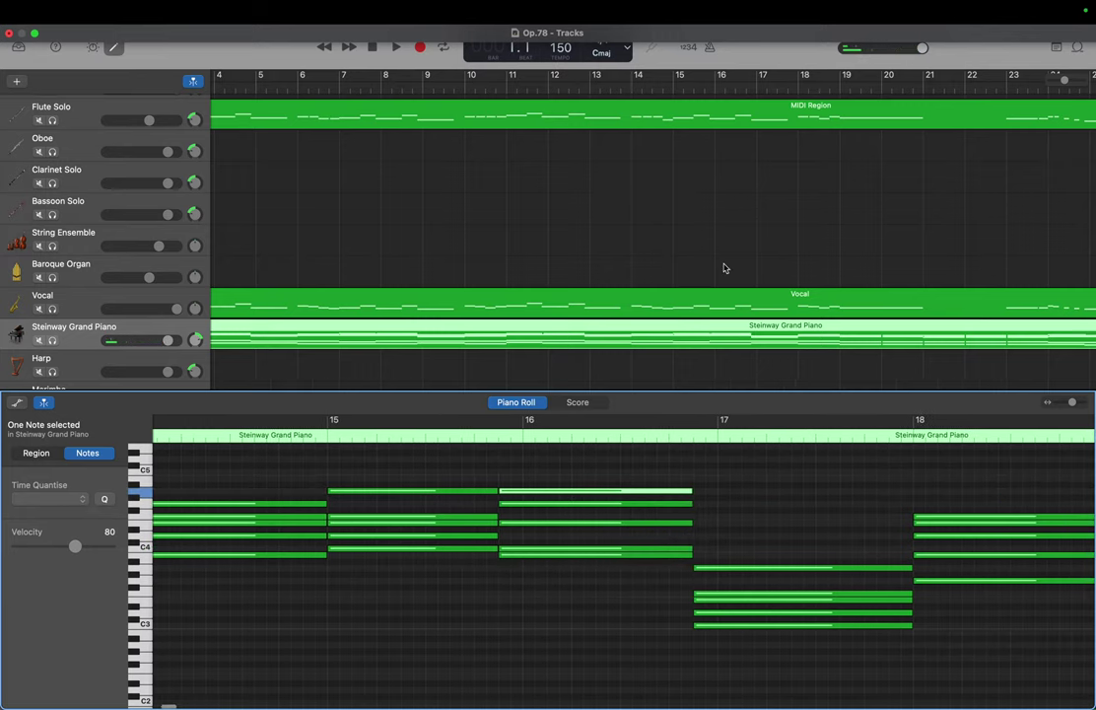
{"action": "left_click", "coordinate": [766, 112]}
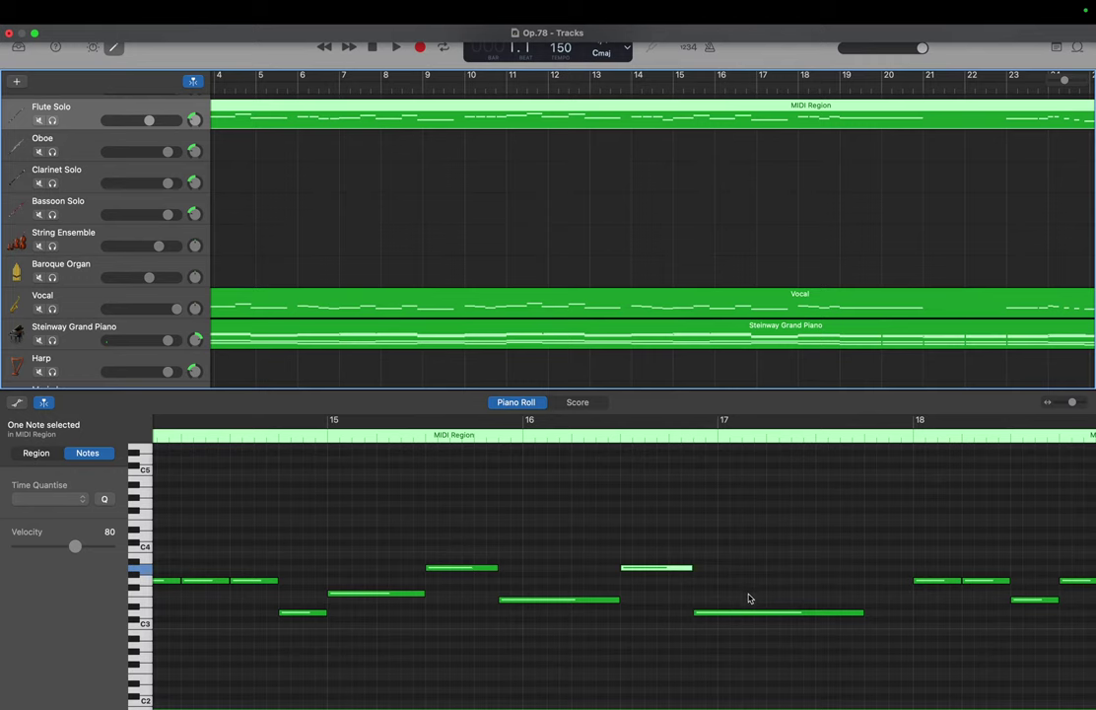
{"action": "left_click", "coordinate": [750, 611]}
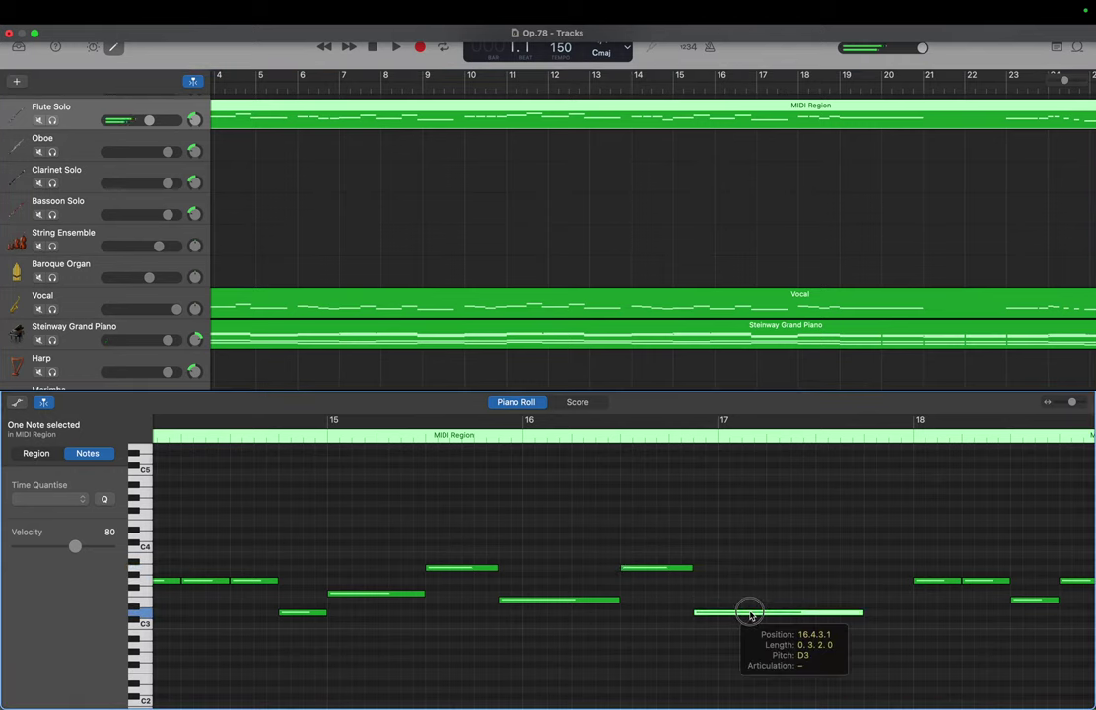
{"action": "left_click", "coordinate": [769, 331]}
{"action": "scroll", "coordinate": [748, 592], "scroll_direction": "right", "scroll_amount": 1}
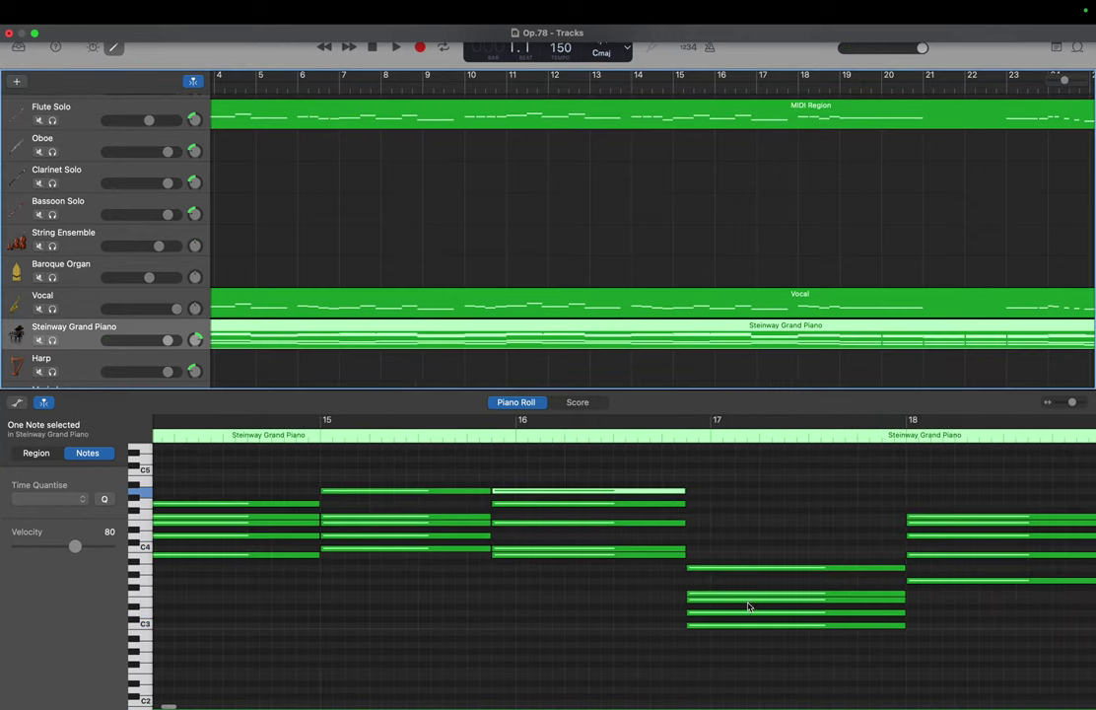
{"action": "left_click", "coordinate": [747, 626]}
{"action": "left_click_drag", "start_coordinate": [747, 628], "coordinate": [747, 555]}
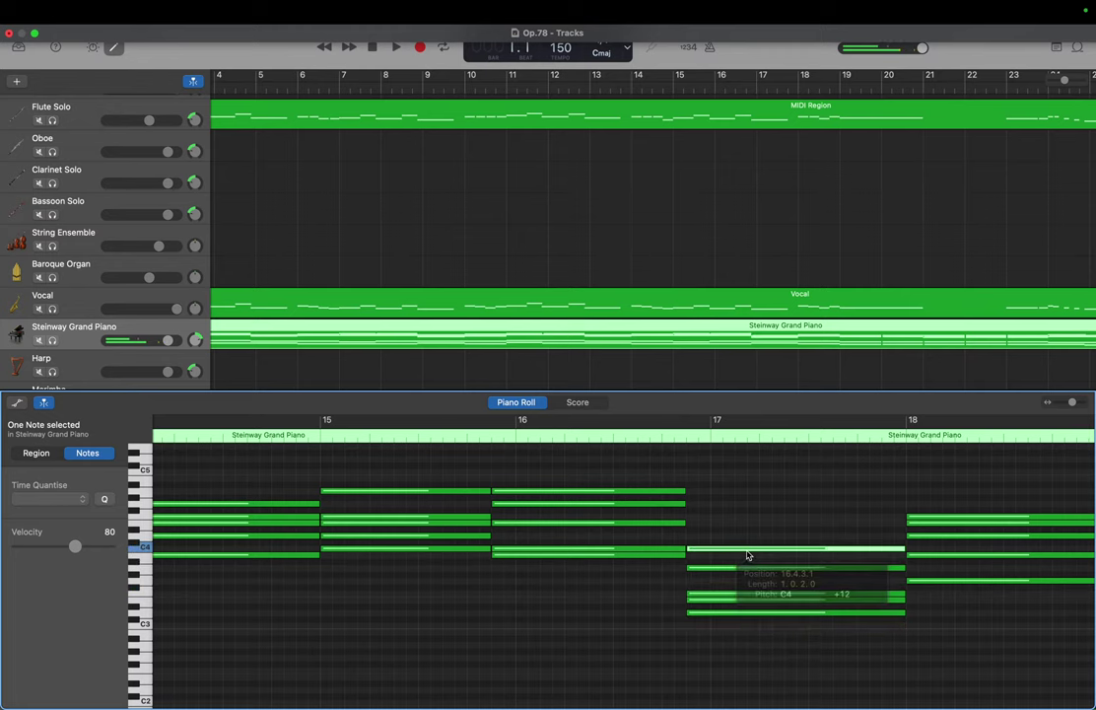
{"action": "left_click", "coordinate": [743, 613]}
{"action": "left_click_drag", "start_coordinate": [743, 616], "coordinate": [743, 538]}
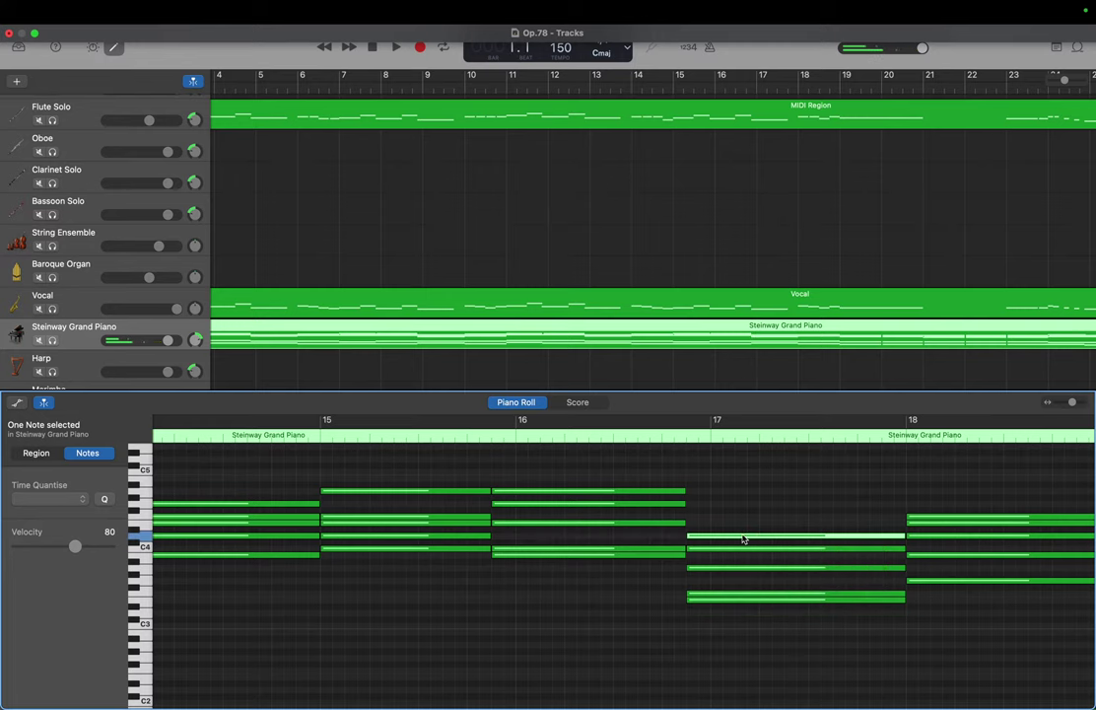
Check the flute's first G3 note in bar 18 and raise the piano chord's G3 there one octave to G4
{"action": "scroll", "coordinate": [769, 511], "scroll_direction": "right", "scroll_amount": 5}
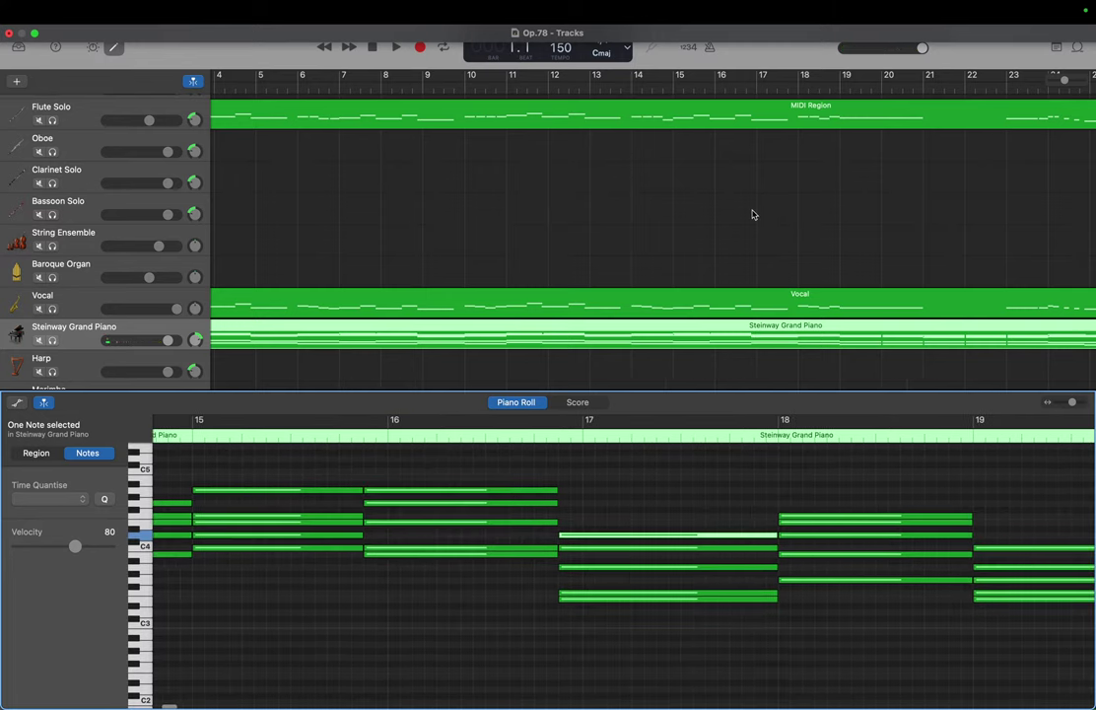
{"action": "left_click", "coordinate": [804, 119]}
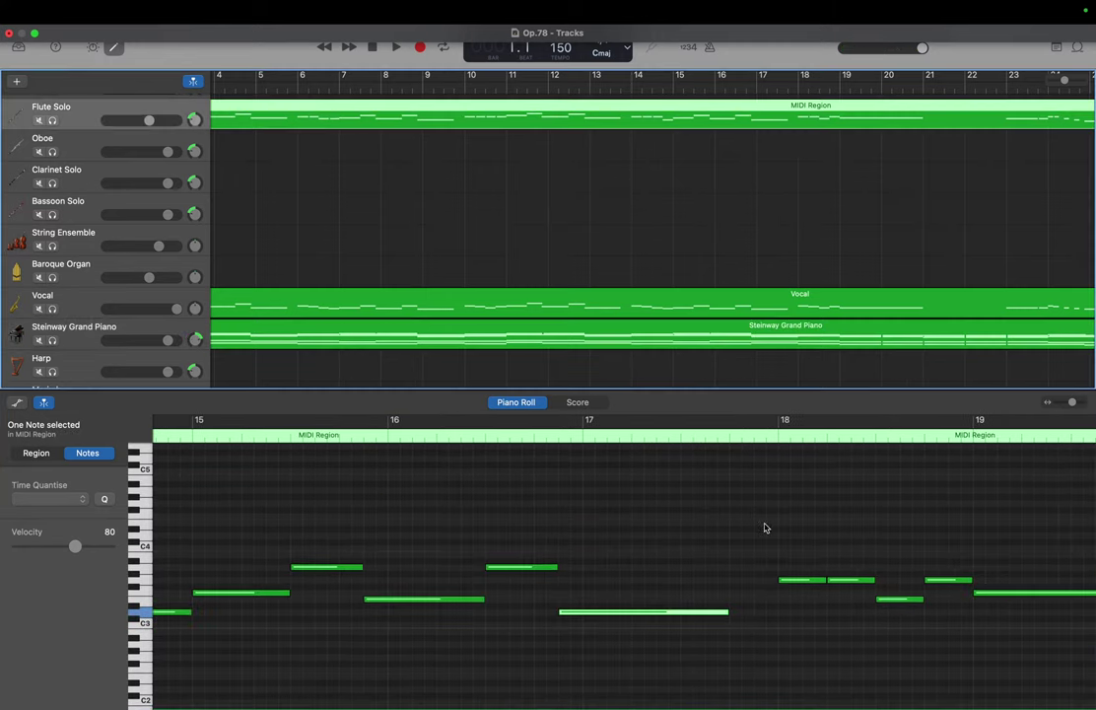
{"action": "left_click", "coordinate": [799, 580]}
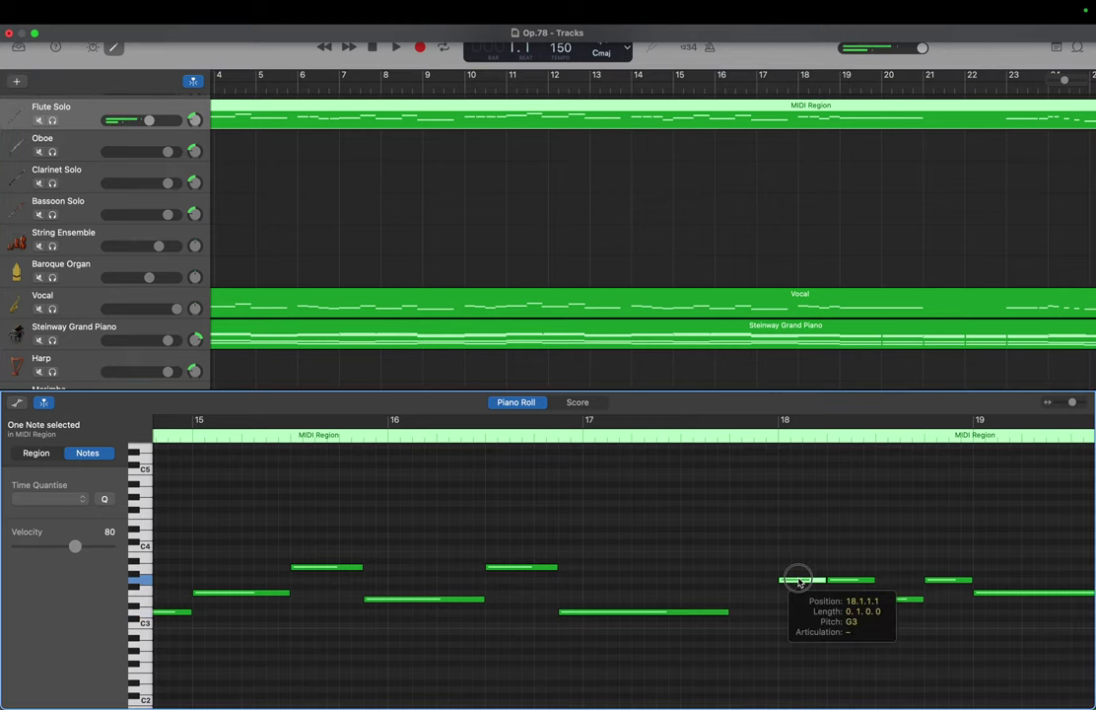
{"action": "left_click", "coordinate": [820, 327]}
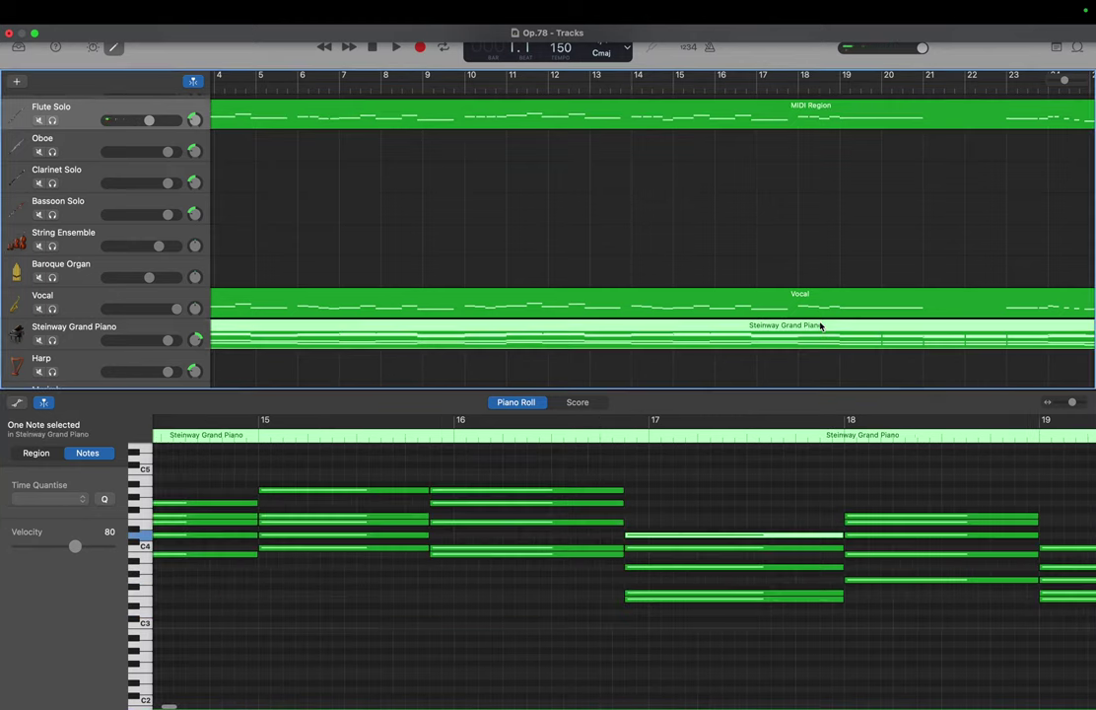
{"action": "left_click", "coordinate": [866, 493]}
{"action": "scroll", "coordinate": [795, 649], "scroll_direction": "right", "scroll_amount": 3}
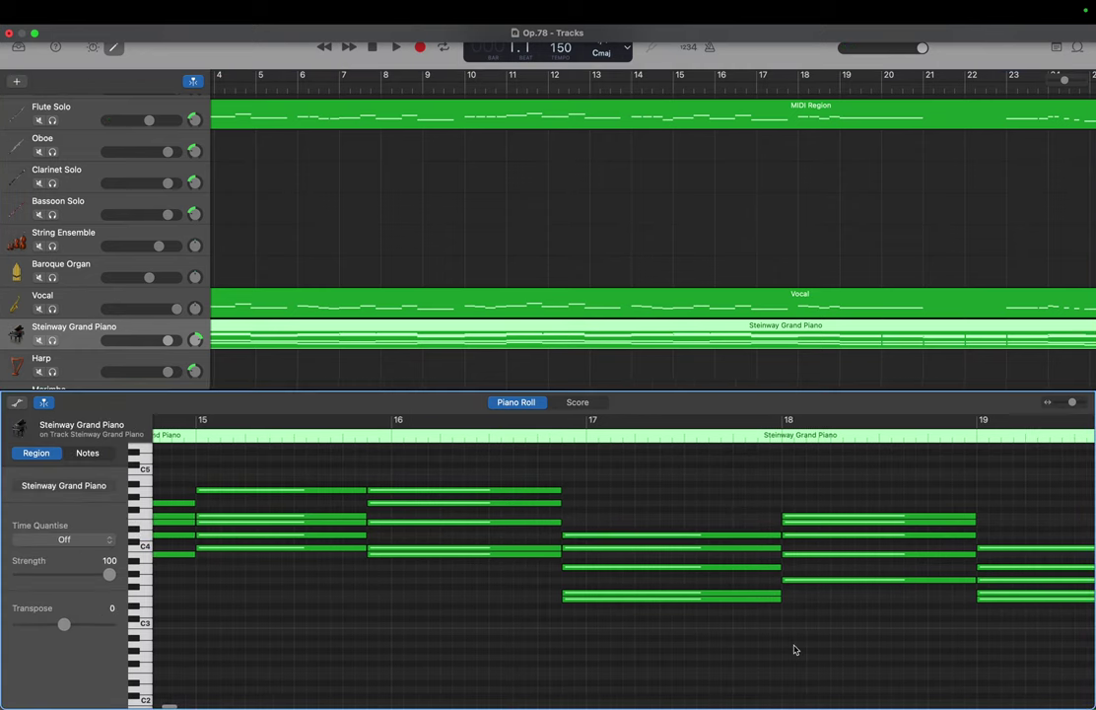
{"action": "left_click_drag", "start_coordinate": [796, 581], "coordinate": [794, 508]}
Audition the Flute Solo's long F3 note starting at bar 19
{"action": "scroll", "coordinate": [794, 509], "scroll_direction": "right", "scroll_amount": 3}
{"action": "scroll", "coordinate": [794, 510], "scroll_direction": "right", "scroll_amount": 8}
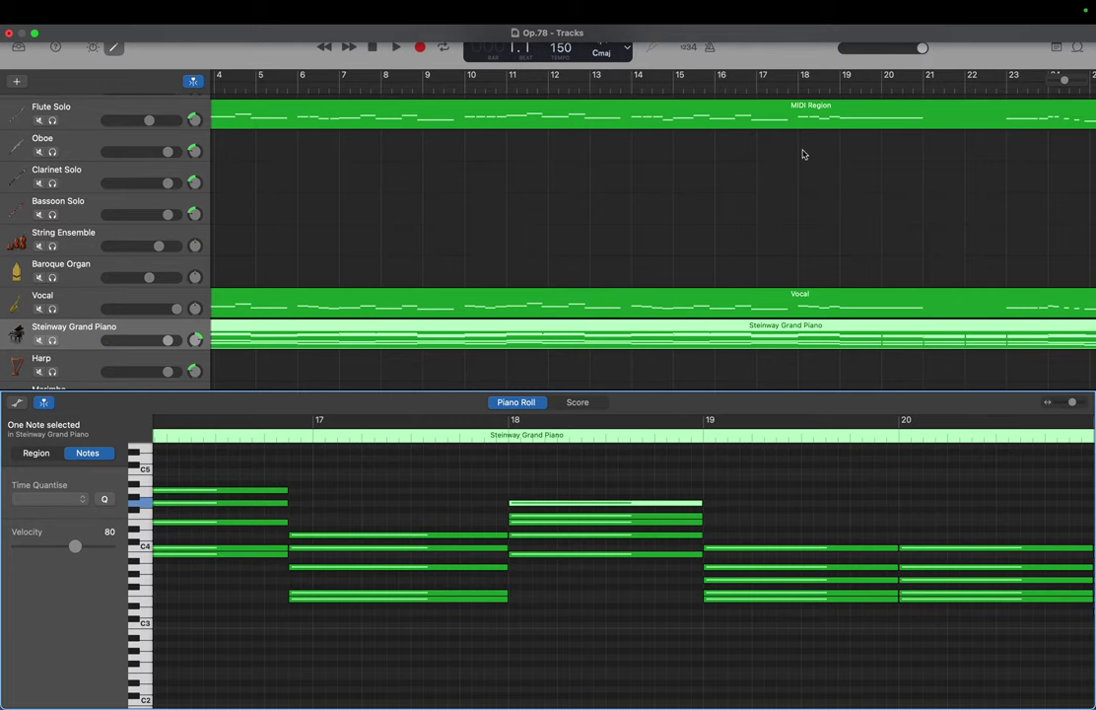
{"action": "scroll", "coordinate": [920, 134], "scroll_direction": "right", "scroll_amount": 2}
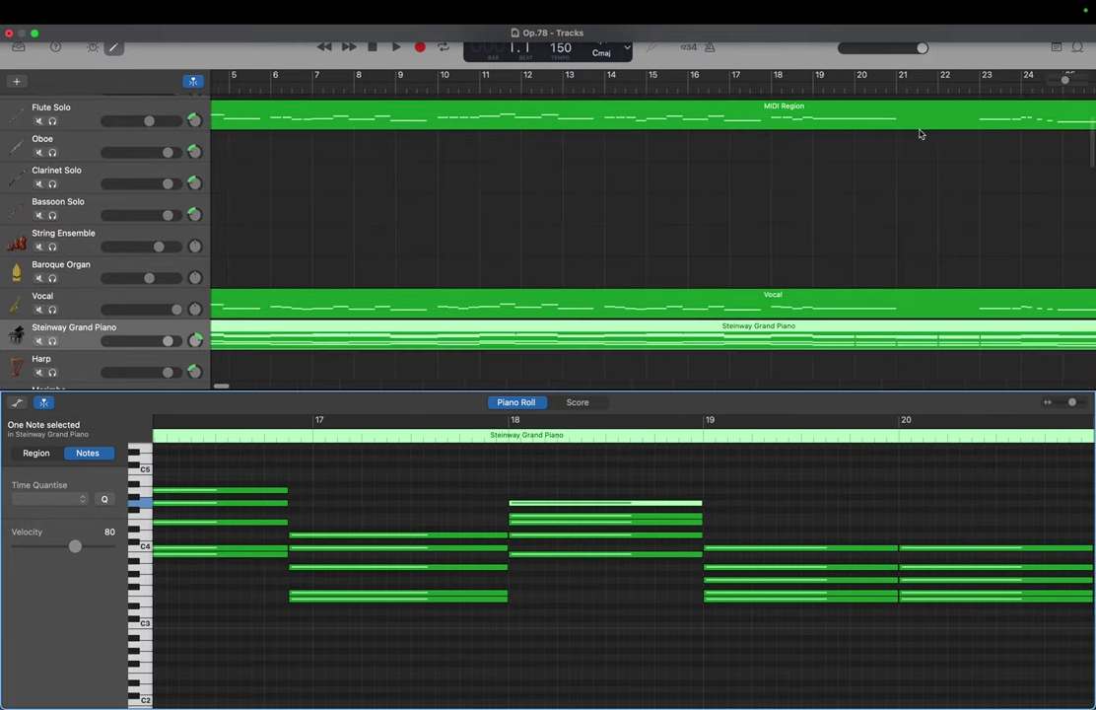
{"action": "left_click", "coordinate": [814, 128]}
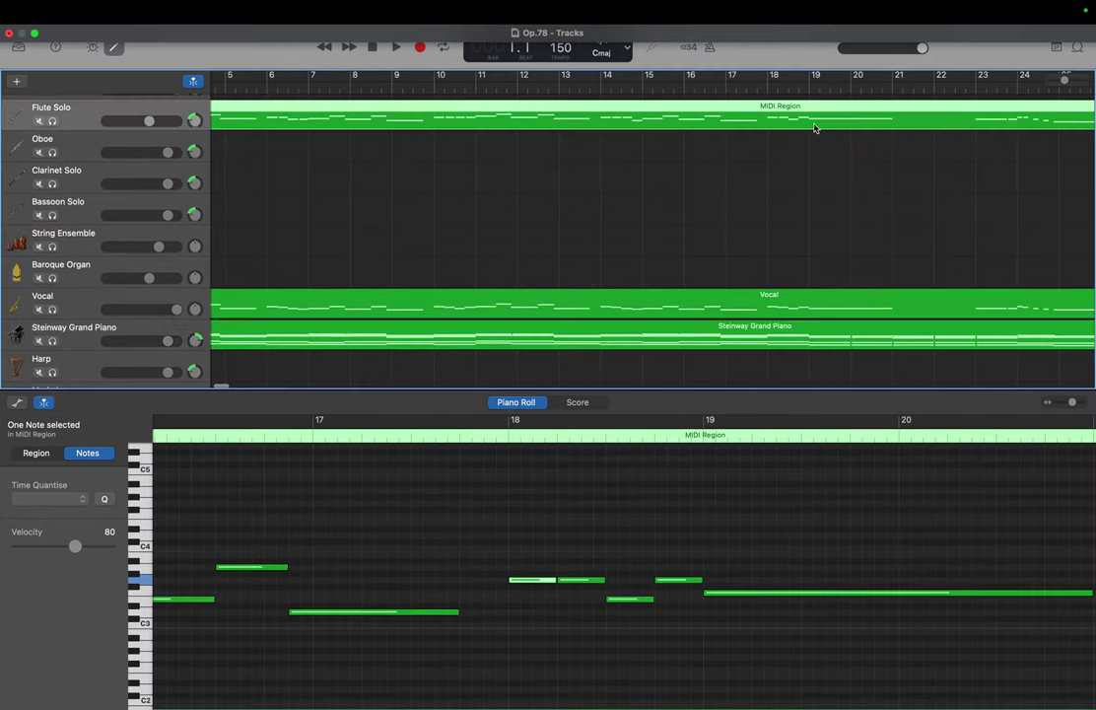
{"action": "left_click", "coordinate": [787, 593]}
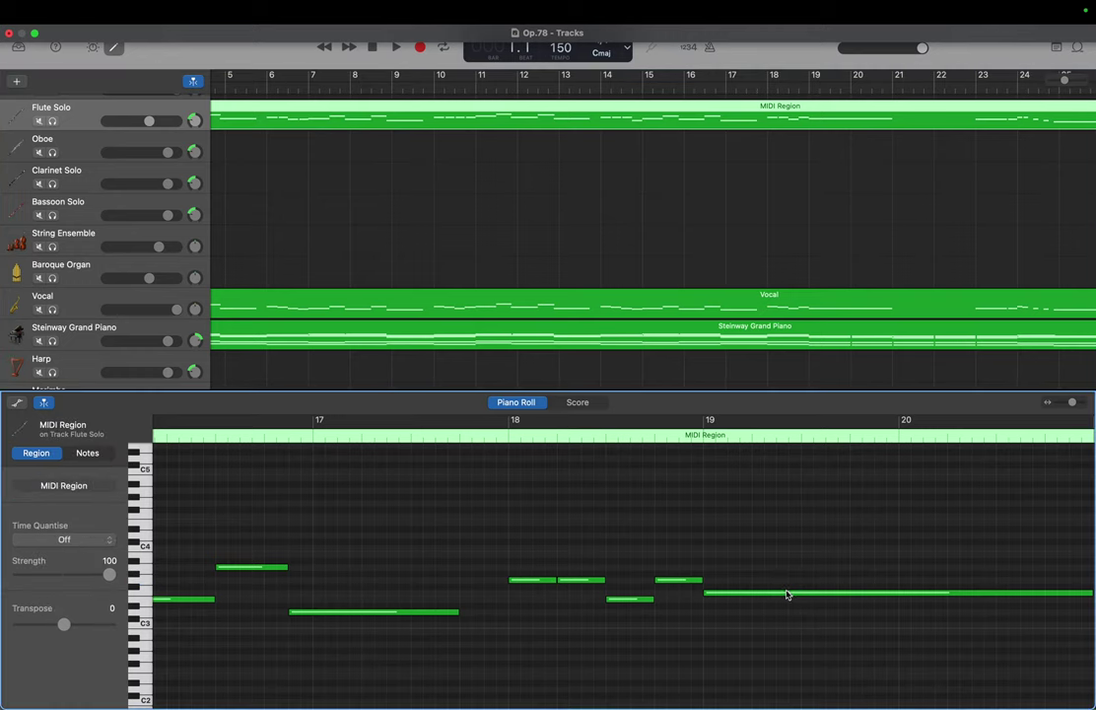
{"action": "left_click", "coordinate": [788, 594]}
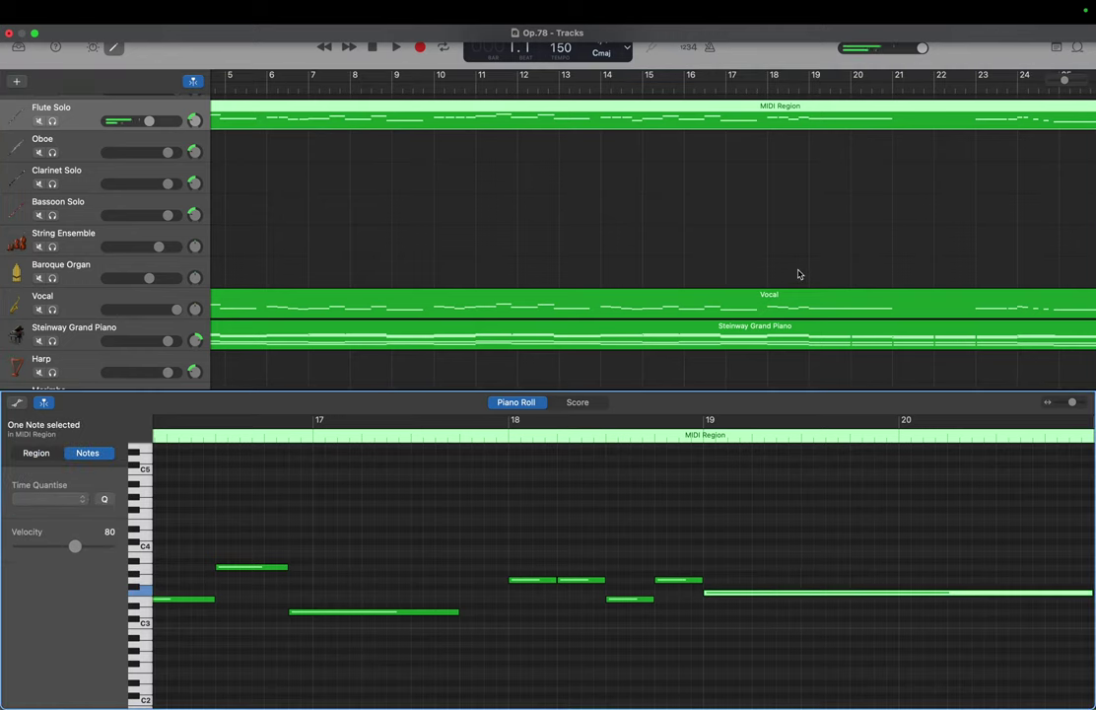
Raise the E3 and F3 of the Steinway Grand Piano chord in bar 19 one octave to E4 and F4
{"action": "left_click", "coordinate": [825, 334]}
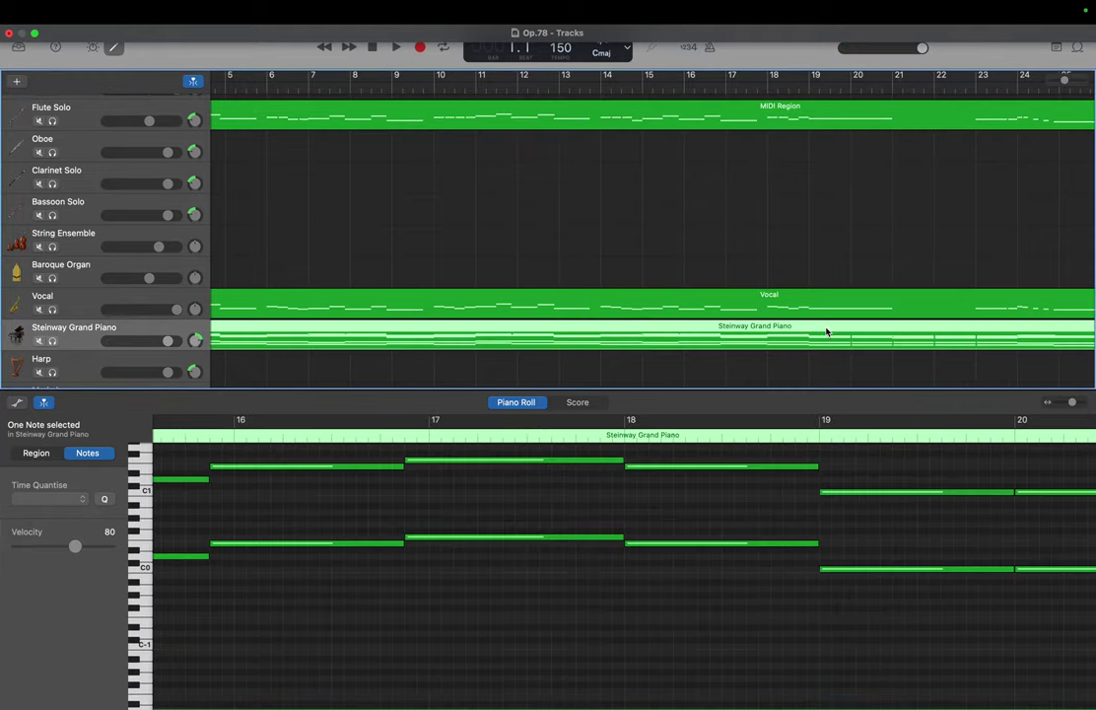
{"action": "scroll", "coordinate": [827, 340], "scroll_direction": "down", "scroll_amount": 2}
{"action": "scroll", "coordinate": [875, 487], "scroll_direction": "up", "scroll_amount": 5}
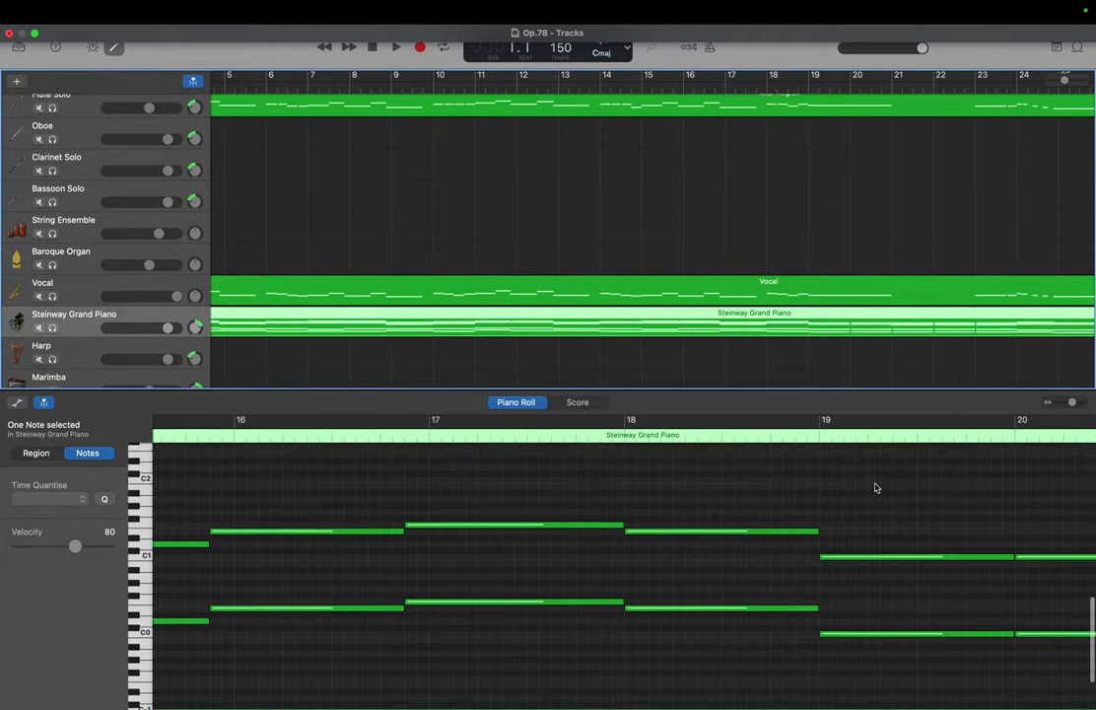
{"action": "scroll", "coordinate": [875, 487], "scroll_direction": "up", "scroll_amount": 6}
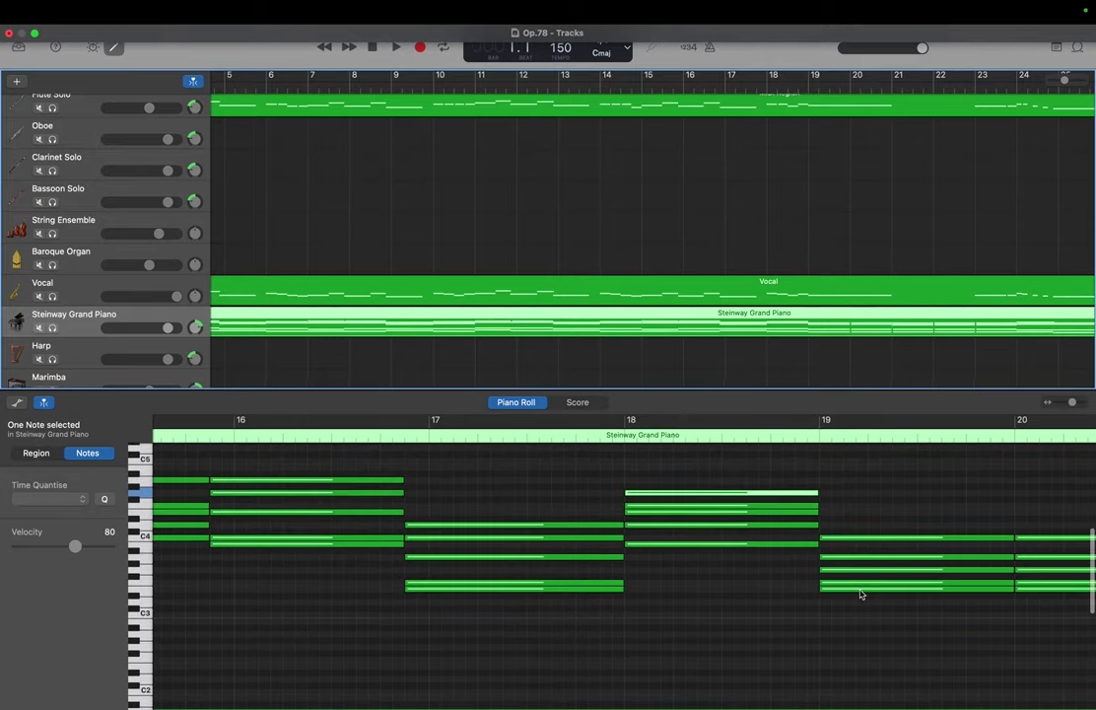
{"action": "left_click_drag", "start_coordinate": [860, 589], "coordinate": [860, 513]}
{"action": "left_click", "coordinate": [859, 524]}
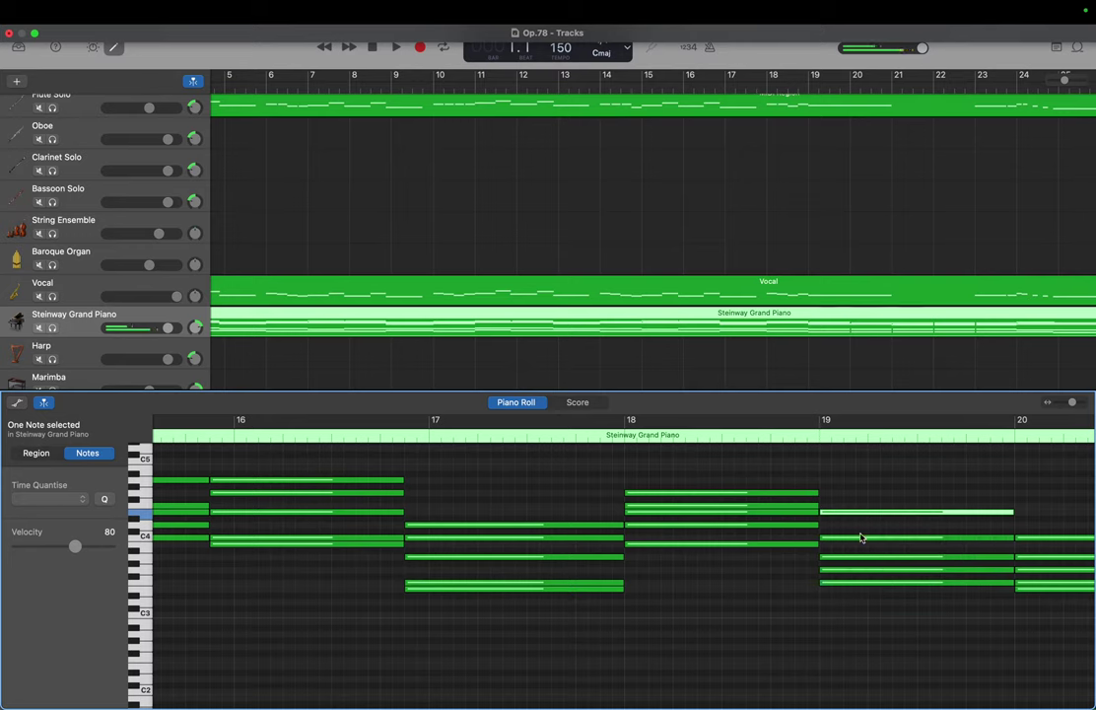
{"action": "left_click", "coordinate": [868, 583]}
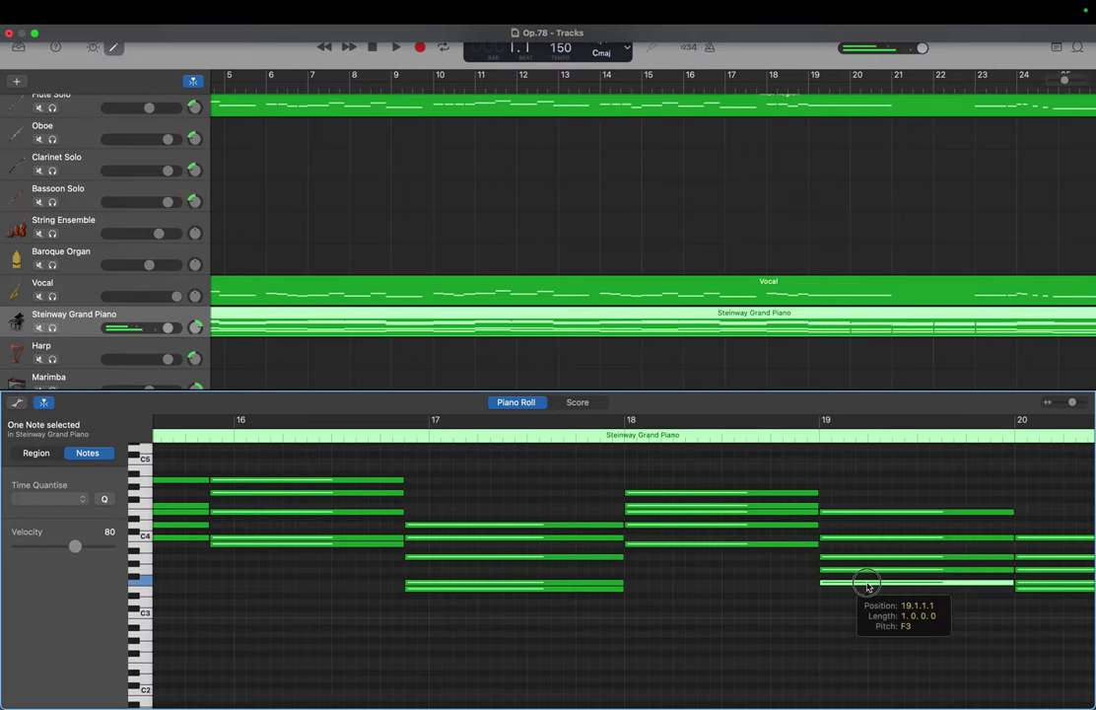
{"action": "left_click_drag", "start_coordinate": [868, 582], "coordinate": [867, 507]}
Raise the E3 and F3 of the piano chord in bar 20 together by one octave to E4 and F4
{"action": "scroll", "coordinate": [961, 579], "scroll_direction": "right", "scroll_amount": 3}
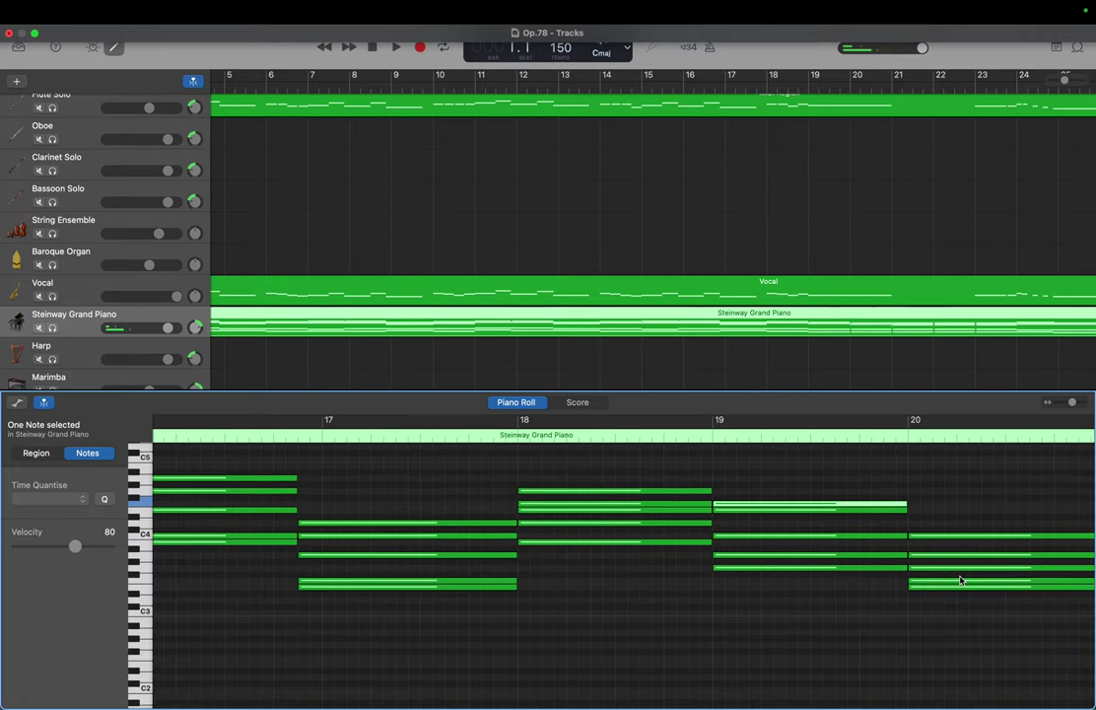
{"action": "left_click", "coordinate": [961, 585]}
{"action": "left_click_drag", "start_coordinate": [954, 582], "coordinate": [953, 514]}
Select the D3 and E3 notes of the piano chords in bars 21 and 22 and raise them together to D4 and E4
{"action": "scroll", "coordinate": [953, 514], "scroll_direction": "right", "scroll_amount": 5}
{"action": "scroll", "coordinate": [954, 514], "scroll_direction": "right", "scroll_amount": 3}
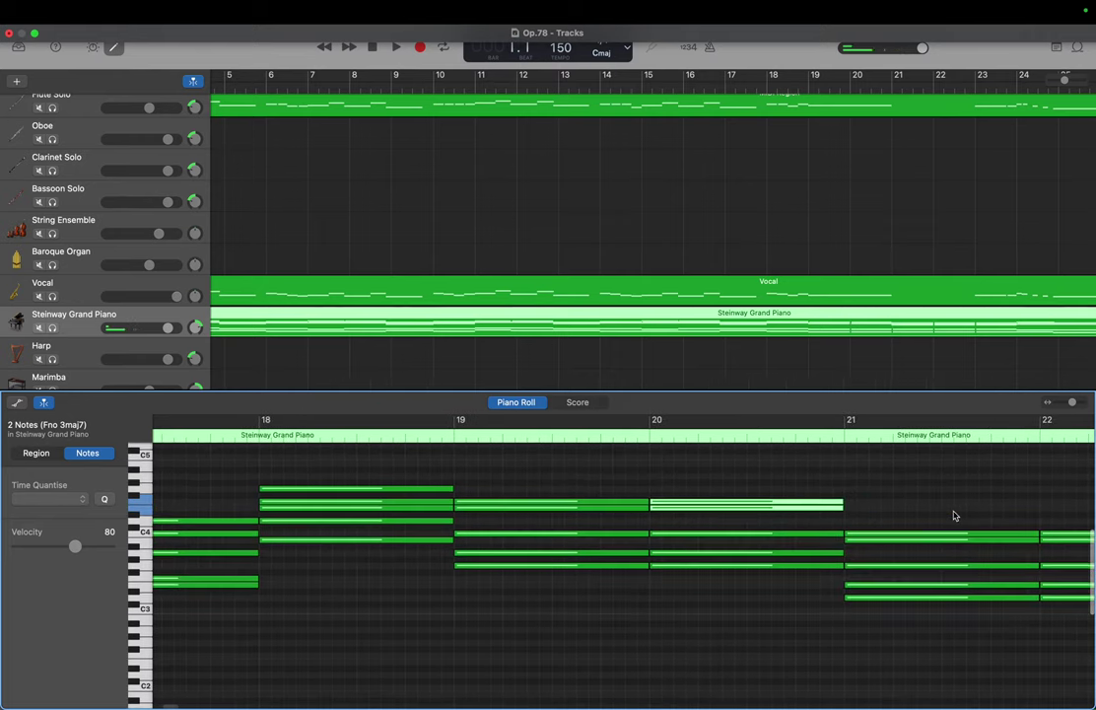
{"action": "left_click_drag", "start_coordinate": [926, 577], "coordinate": [1076, 599]}
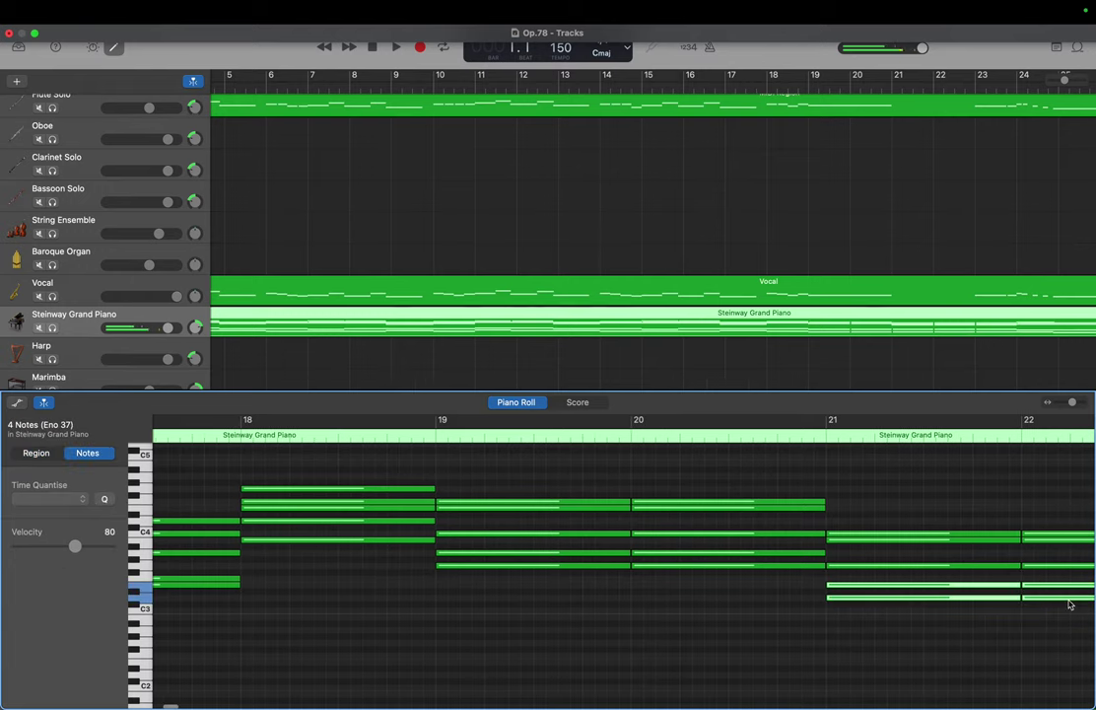
{"action": "left_click_drag", "start_coordinate": [897, 589], "coordinate": [900, 512]}
{"action": "scroll", "coordinate": [900, 511], "scroll_direction": "right", "scroll_amount": 5}
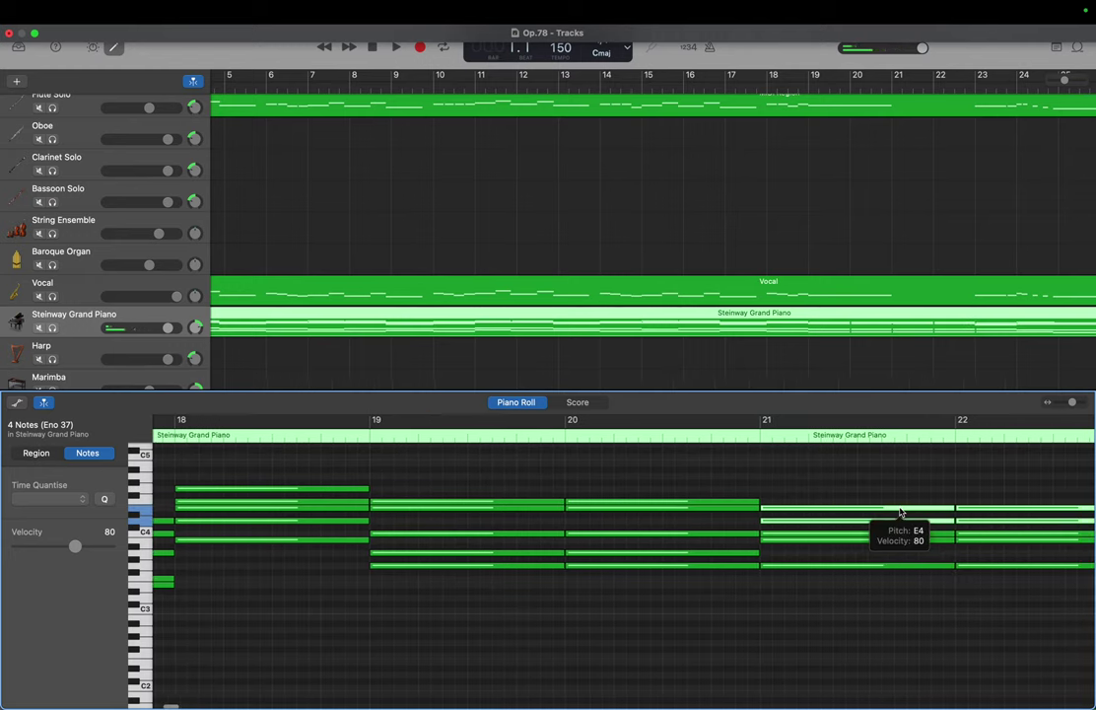
{"action": "scroll", "coordinate": [900, 512], "scroll_direction": "right", "scroll_amount": 6}
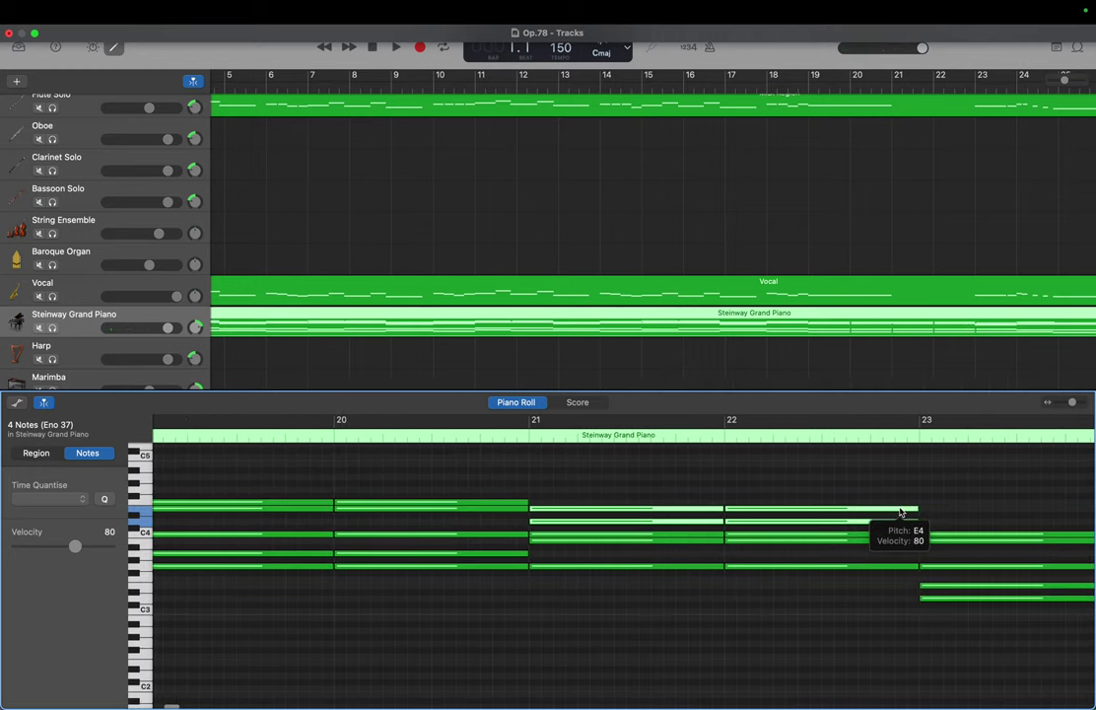
Audition the Flute Solo's long E3 note at the start of bar 23
{"action": "scroll", "coordinate": [897, 510], "scroll_direction": "right", "scroll_amount": 3}
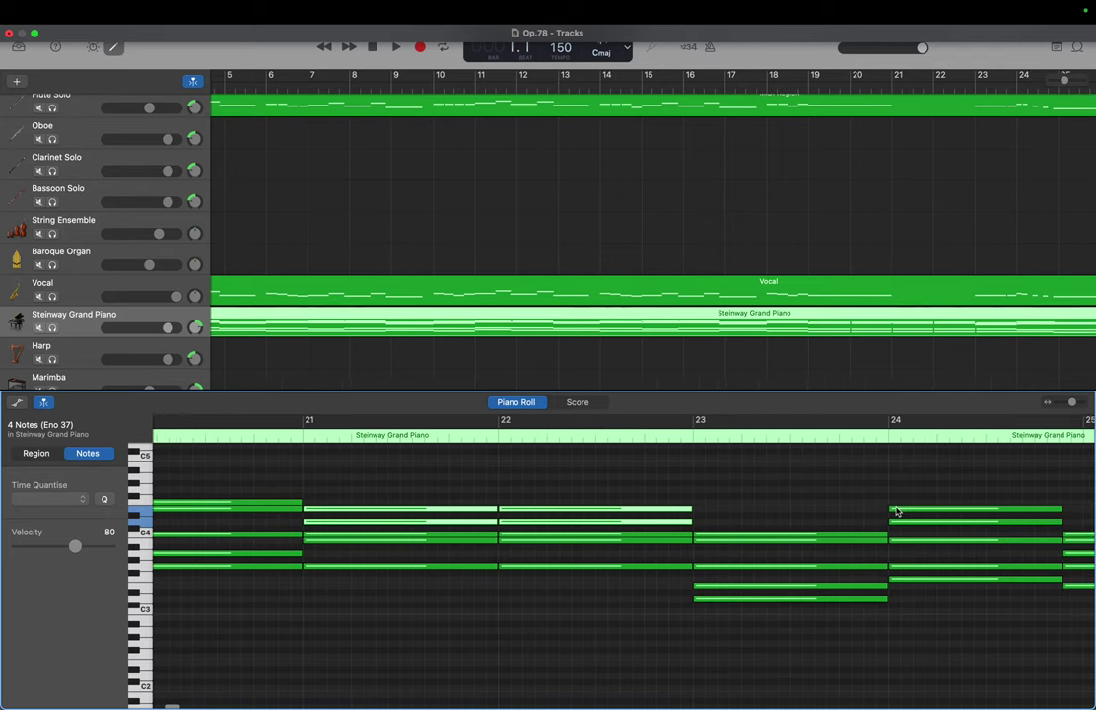
{"action": "left_click", "coordinate": [782, 488]}
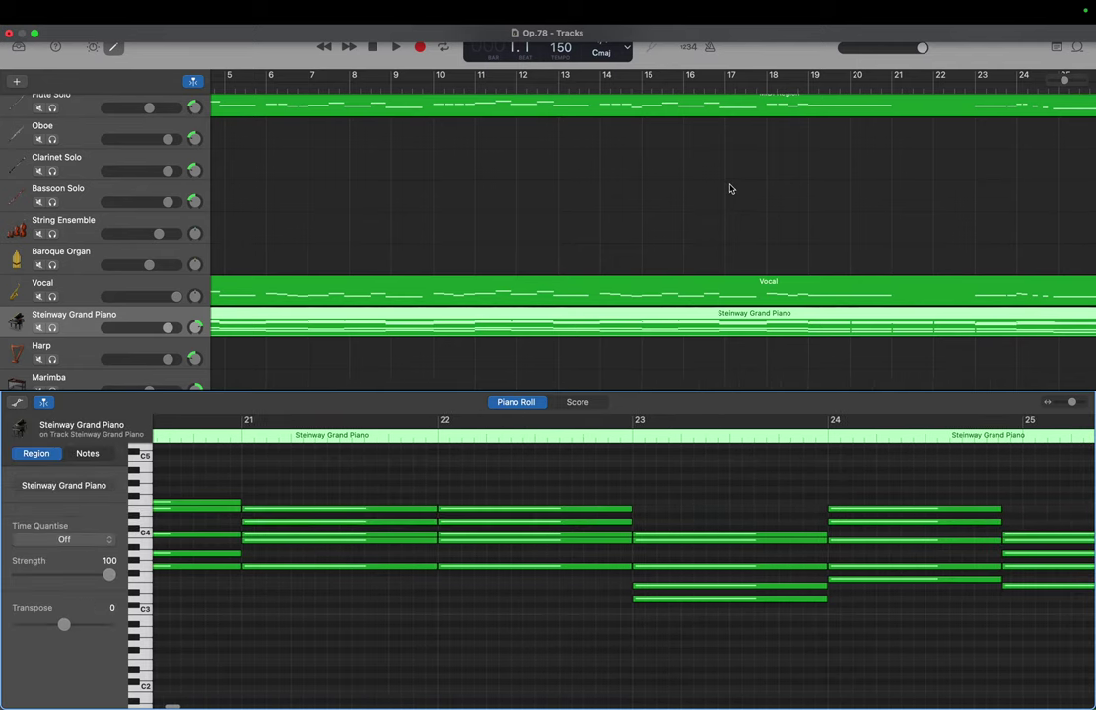
{"action": "scroll", "coordinate": [730, 188], "scroll_direction": "right", "scroll_amount": 10}
{"action": "scroll", "coordinate": [725, 177], "scroll_direction": "right", "scroll_amount": 3}
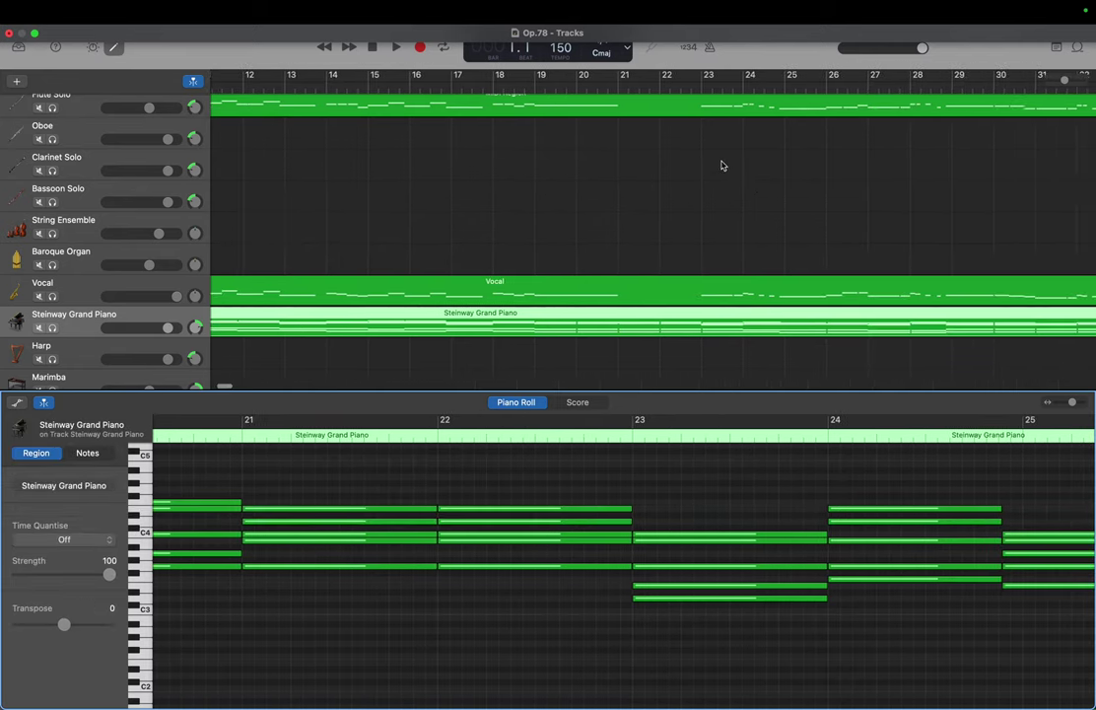
{"action": "left_click", "coordinate": [717, 114]}
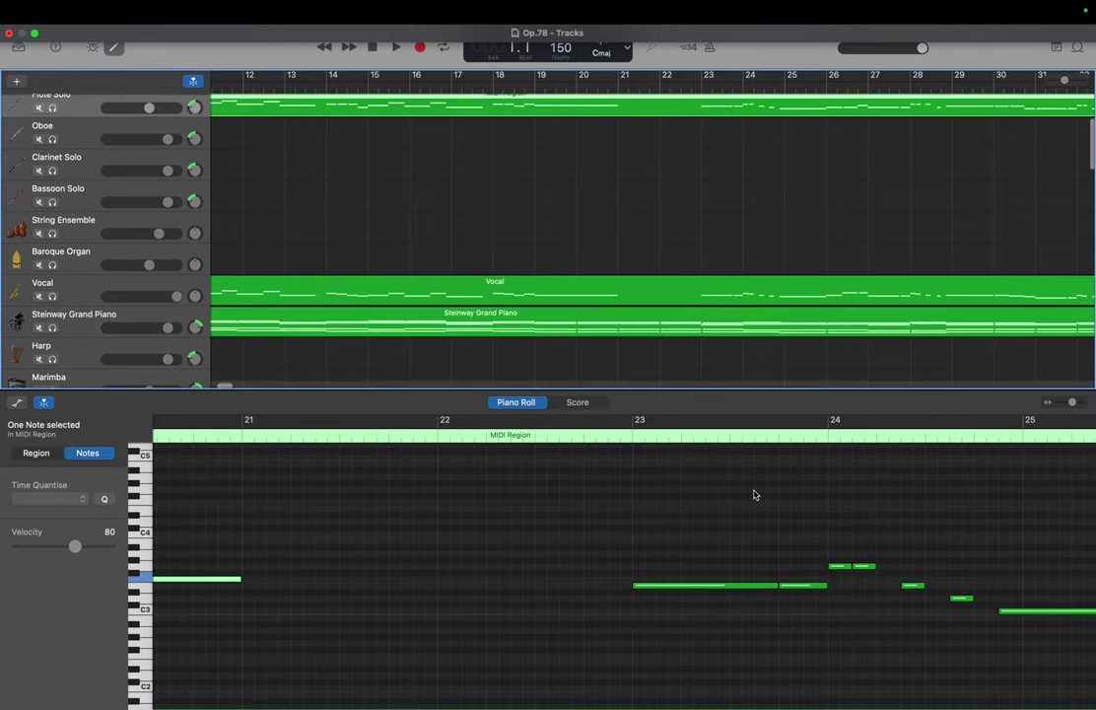
{"action": "left_click", "coordinate": [742, 586]}
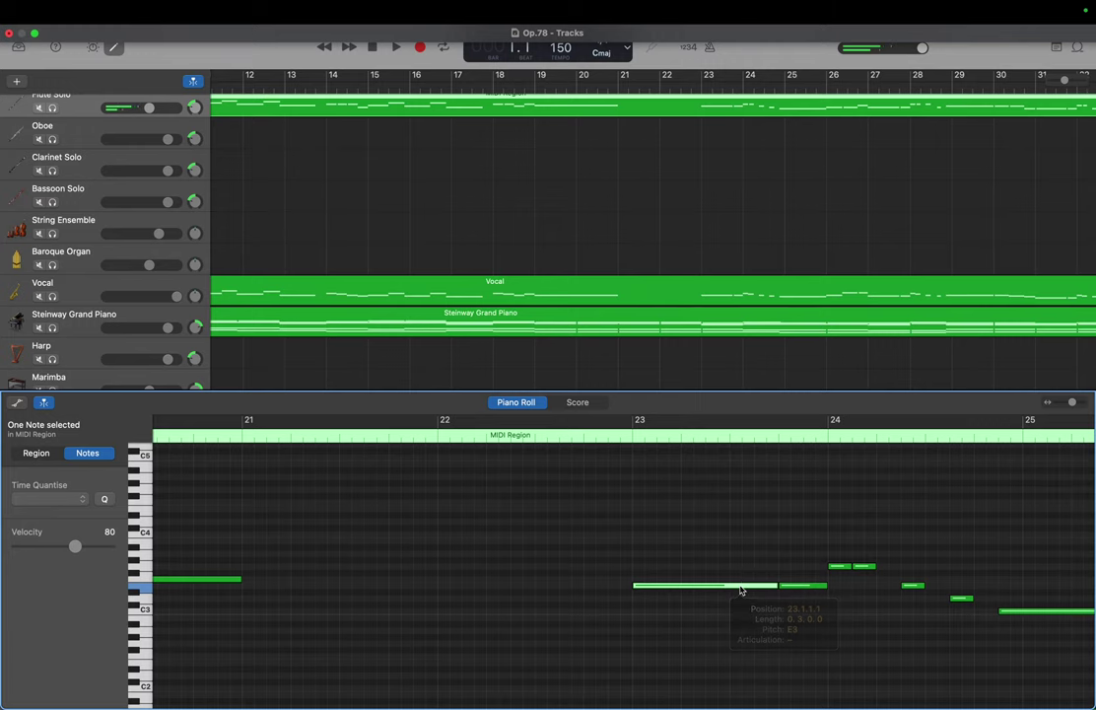
Raise the D3 and E3 of the Steinway Grand Piano chord in bar 23 one octave to D4 and E4
{"action": "left_click", "coordinate": [720, 312]}
{"action": "scroll", "coordinate": [729, 525], "scroll_direction": "right", "scroll_amount": 20}
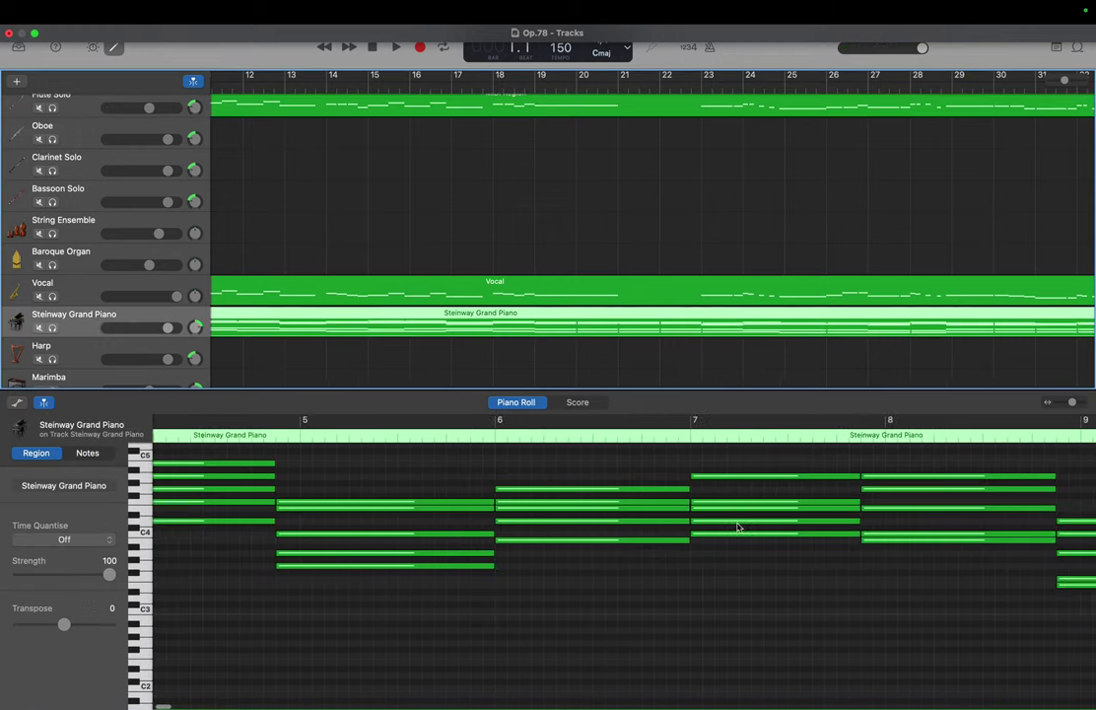
{"action": "scroll", "coordinate": [737, 528], "scroll_direction": "right", "scroll_amount": 7}
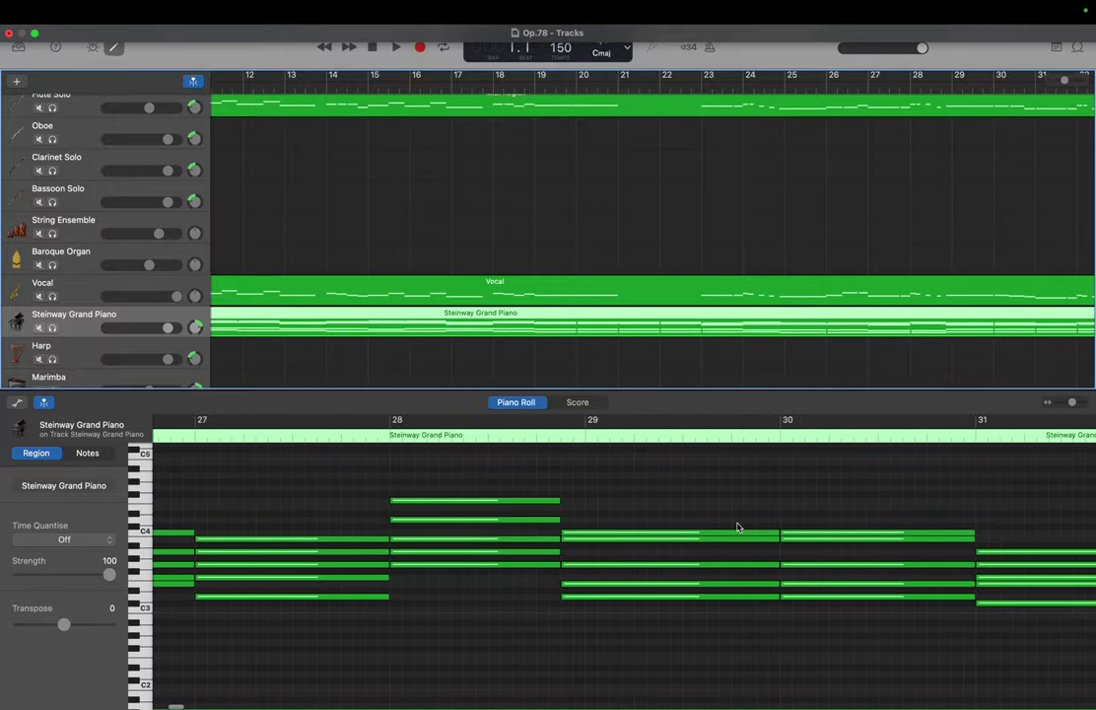
{"action": "scroll", "coordinate": [737, 528], "scroll_direction": "left", "scroll_amount": 9}
{"action": "scroll", "coordinate": [737, 527], "scroll_direction": "left", "scroll_amount": 3}
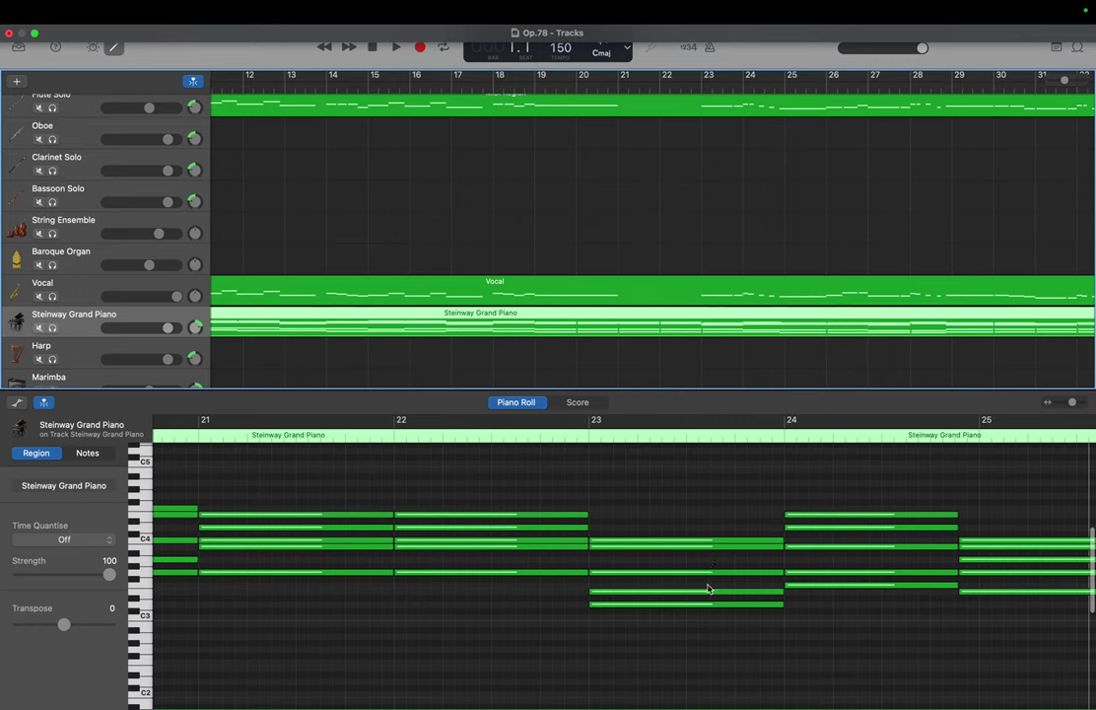
{"action": "left_click_drag", "start_coordinate": [703, 605], "coordinate": [704, 529]}
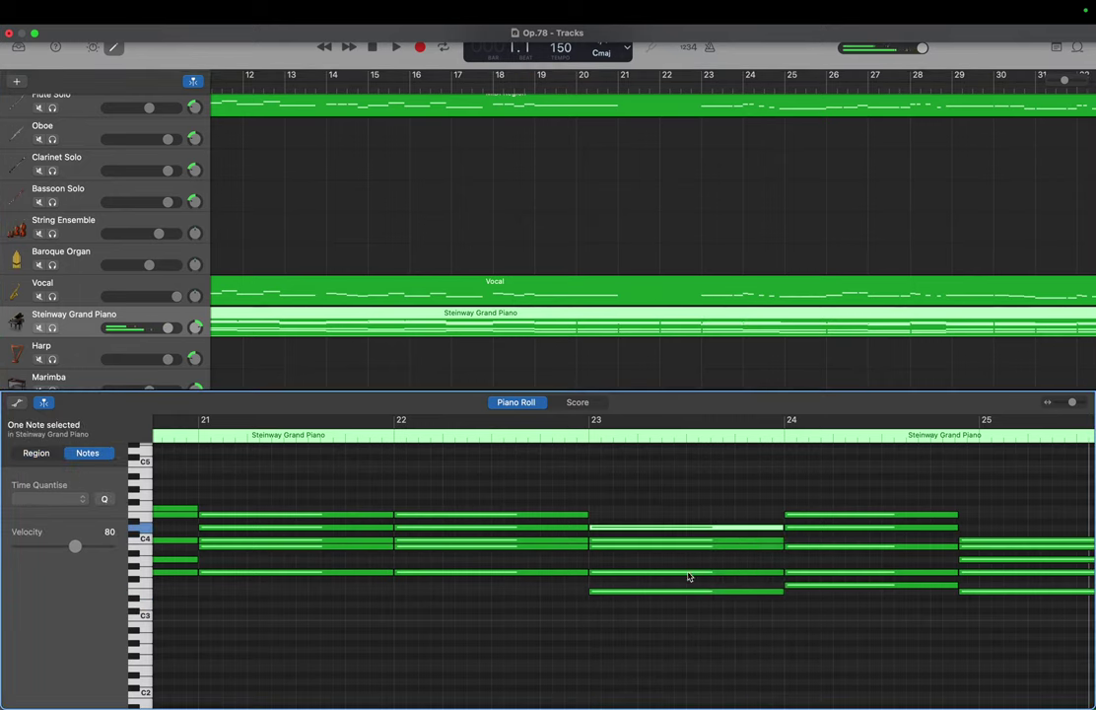
{"action": "left_click_drag", "start_coordinate": [687, 592], "coordinate": [692, 522]}
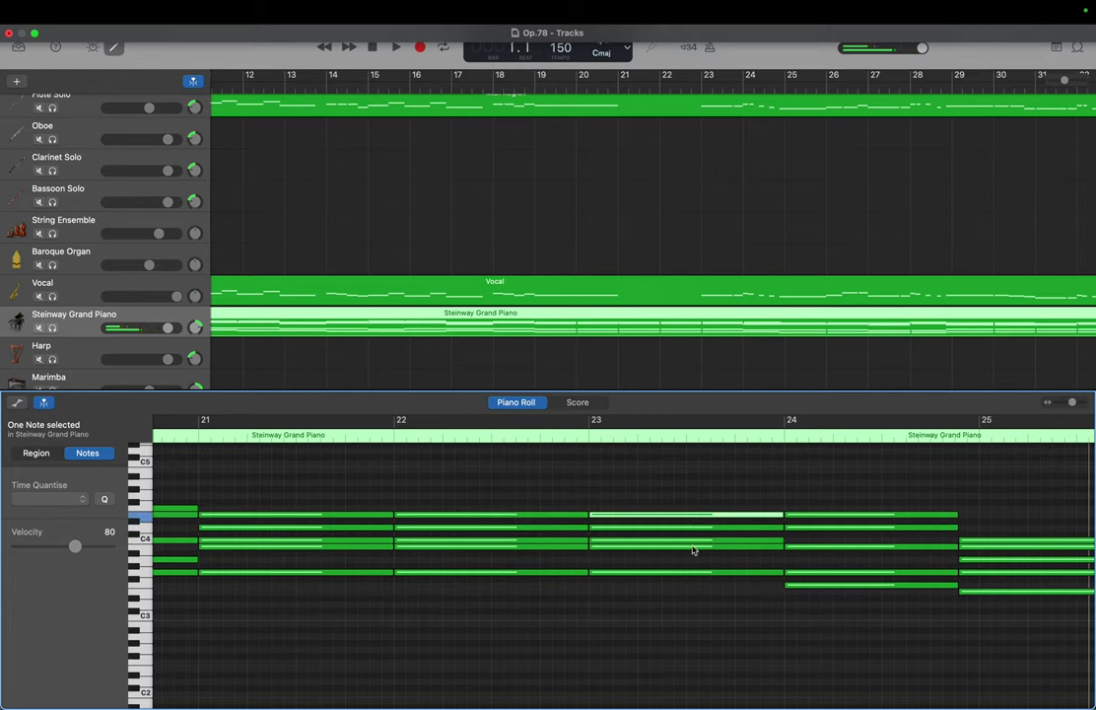
Audition the Flute Solo's first G3 in bar 24, and raise the F3 and G3 of that bar's piano chord to F4 and G4
{"action": "left_click", "coordinate": [758, 109]}
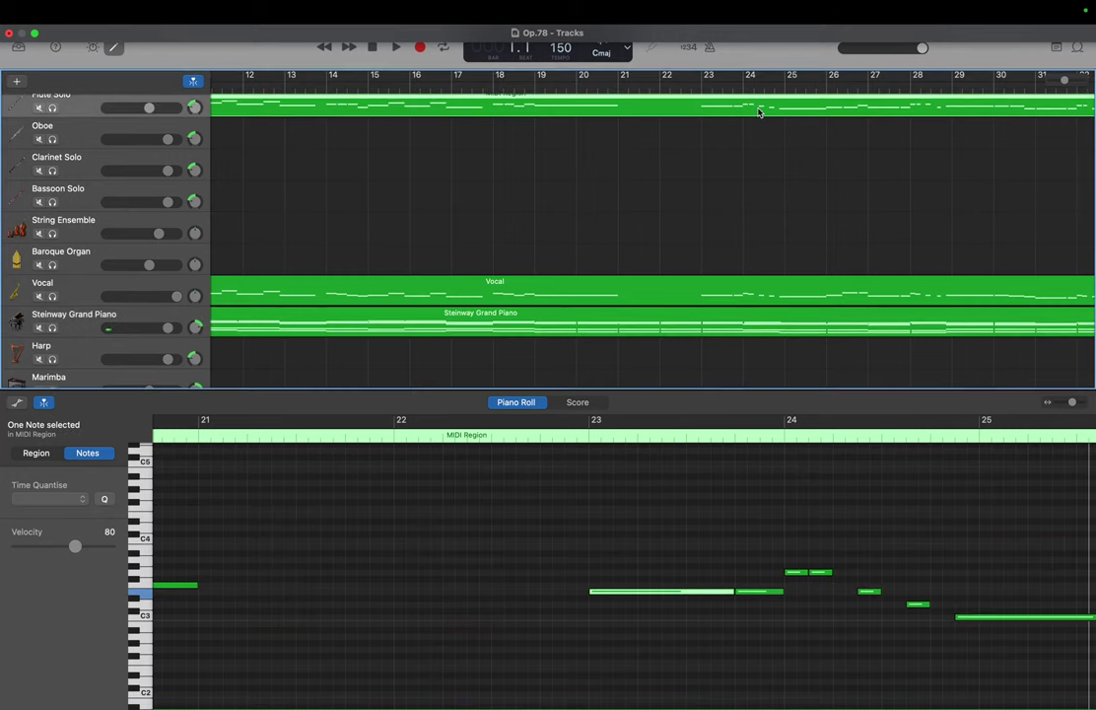
{"action": "left_click", "coordinate": [797, 573]}
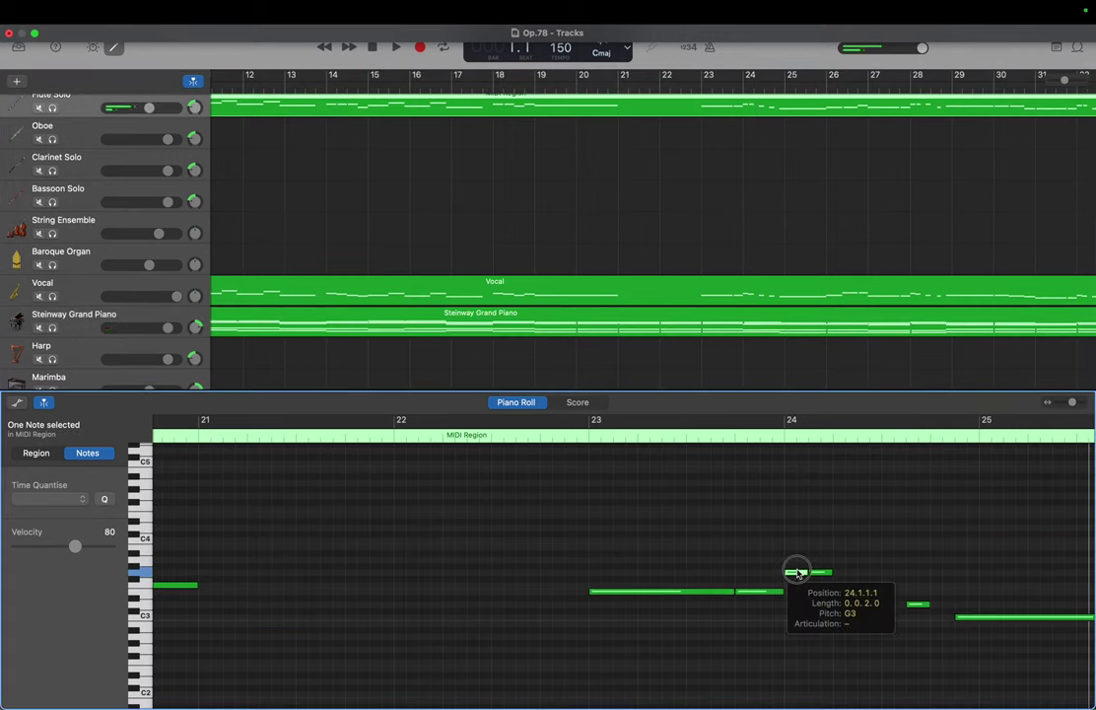
{"action": "left_click", "coordinate": [761, 322]}
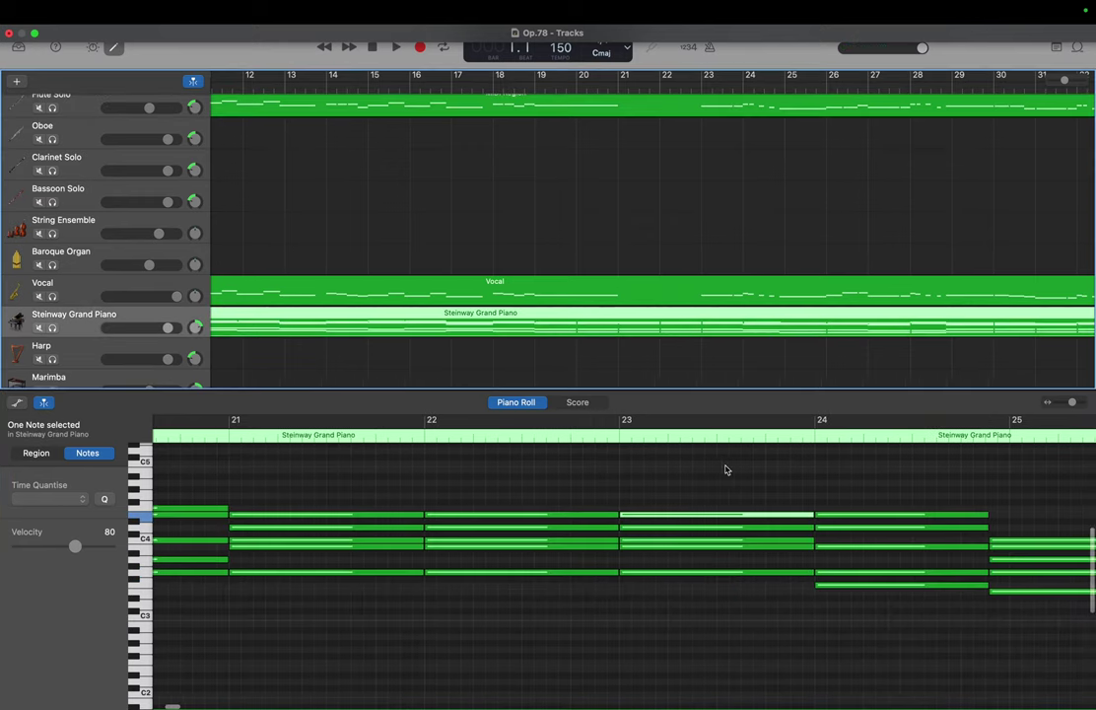
{"action": "scroll", "coordinate": [725, 469], "scroll_direction": "right", "scroll_amount": 5}
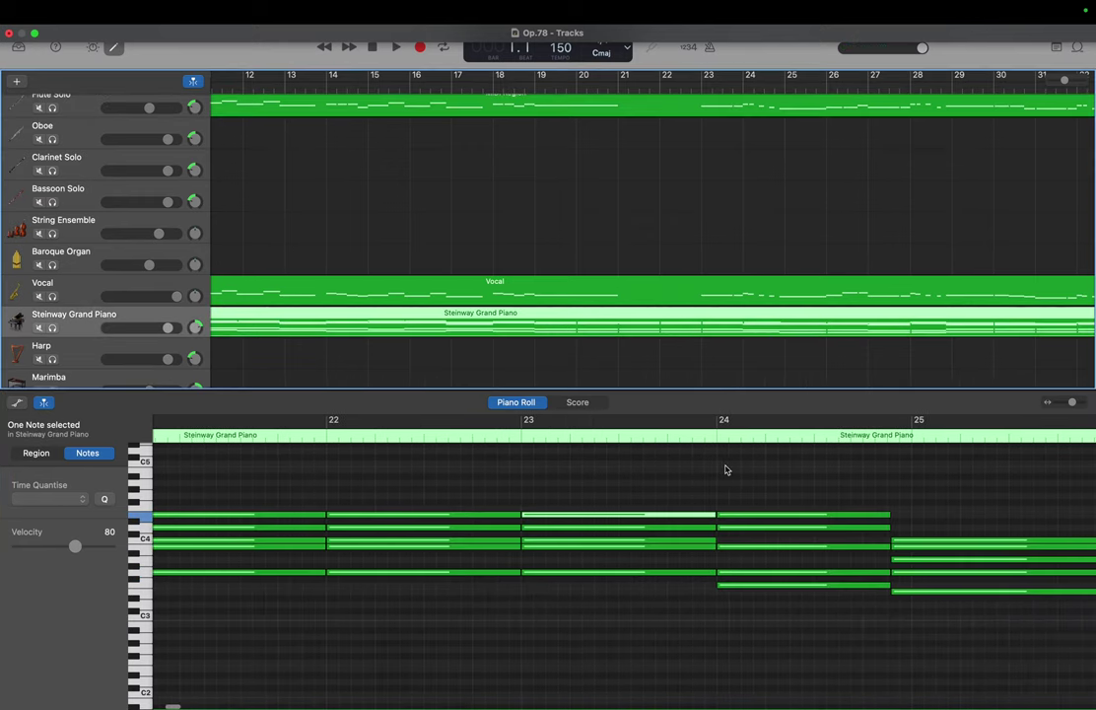
{"action": "left_click", "coordinate": [736, 585]}
{"action": "left_click_drag", "start_coordinate": [736, 585], "coordinate": [735, 508]}
{"action": "left_click_drag", "start_coordinate": [732, 572], "coordinate": [731, 500]}
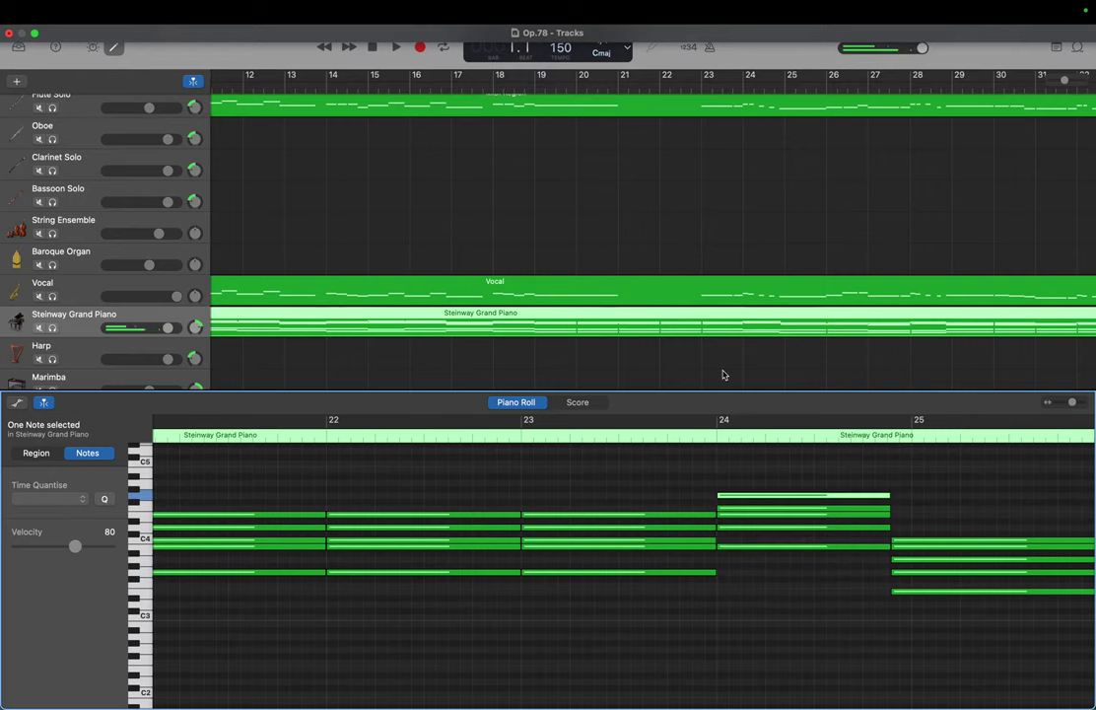
Audition the Flute Solo's long C3 note that starts just before bar 25
{"action": "left_click", "coordinate": [793, 105]}
{"action": "scroll", "coordinate": [791, 383], "scroll_direction": "right", "scroll_amount": 3}
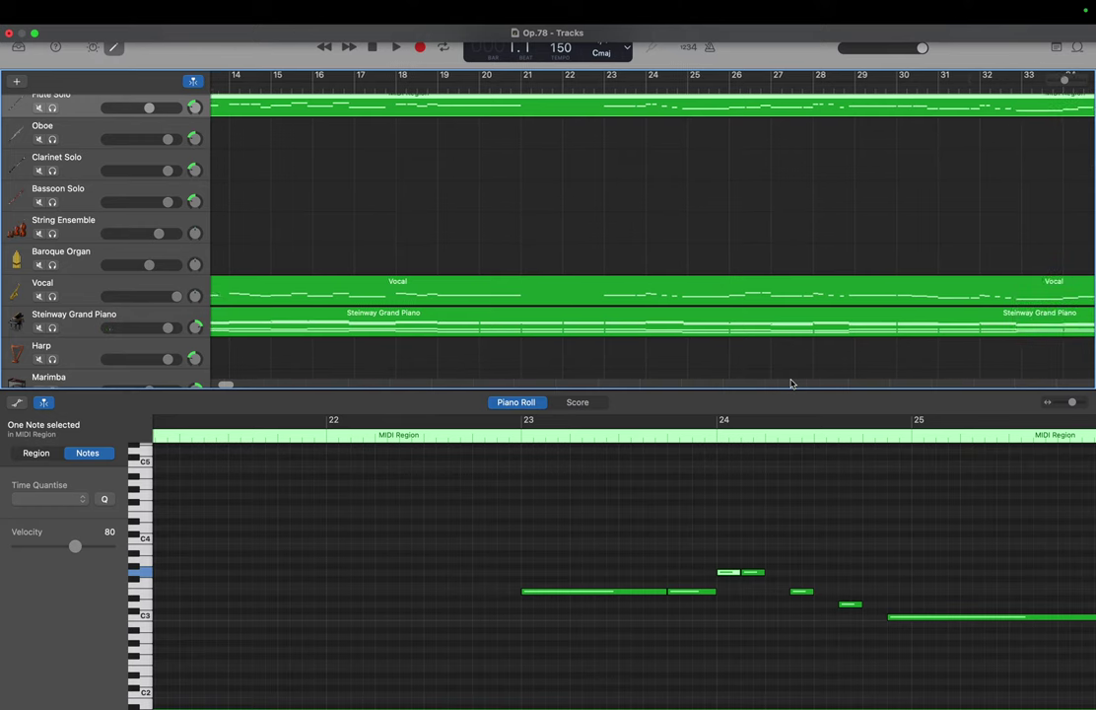
{"action": "scroll", "coordinate": [949, 490], "scroll_direction": "right", "scroll_amount": 4}
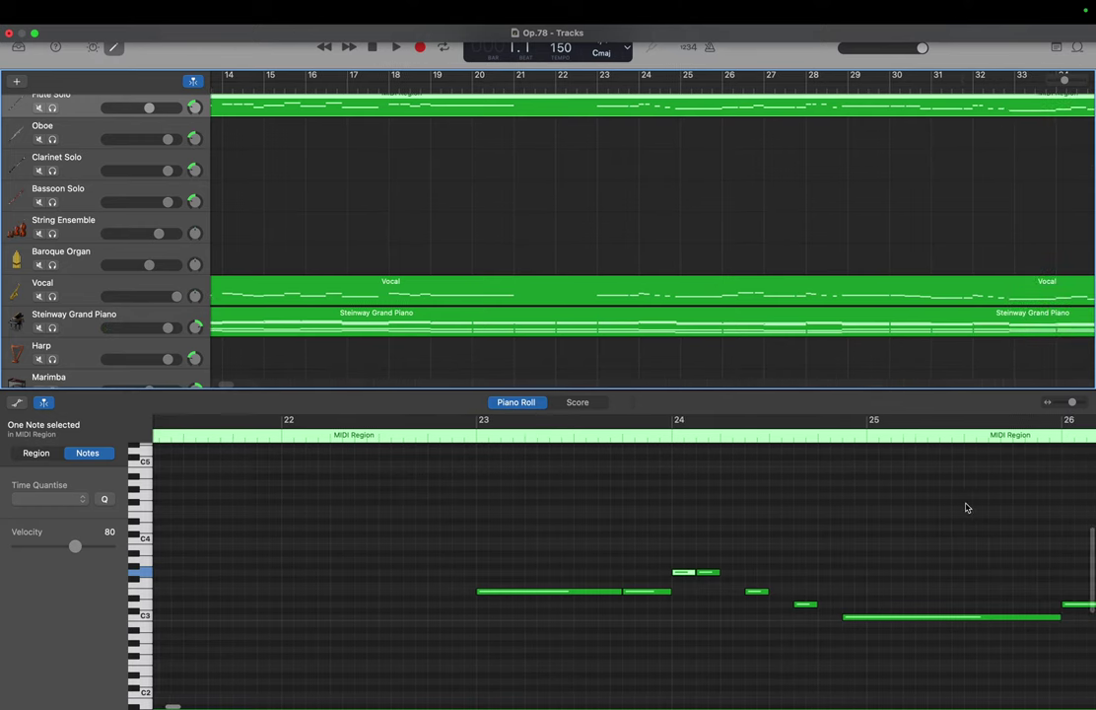
{"action": "left_click", "coordinate": [880, 617]}
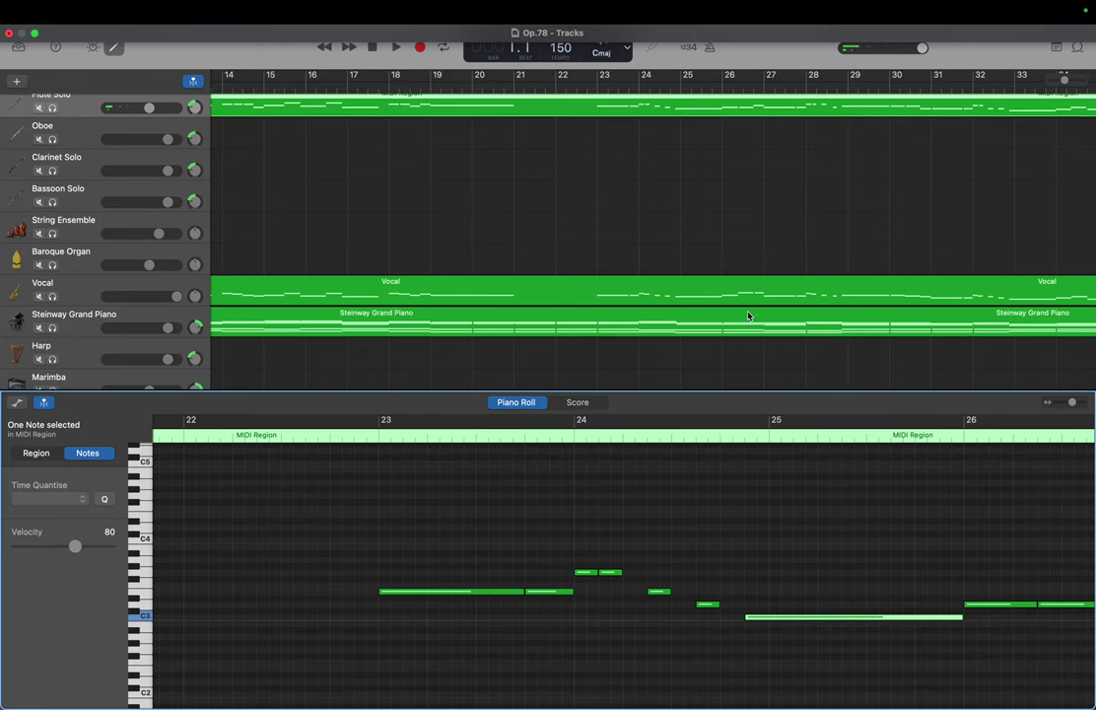
Audition the lowest note, E3, of the Steinway Grand Piano chord at bar 25 and compare the chord with the flute melody
{"action": "left_click", "coordinate": [699, 333]}
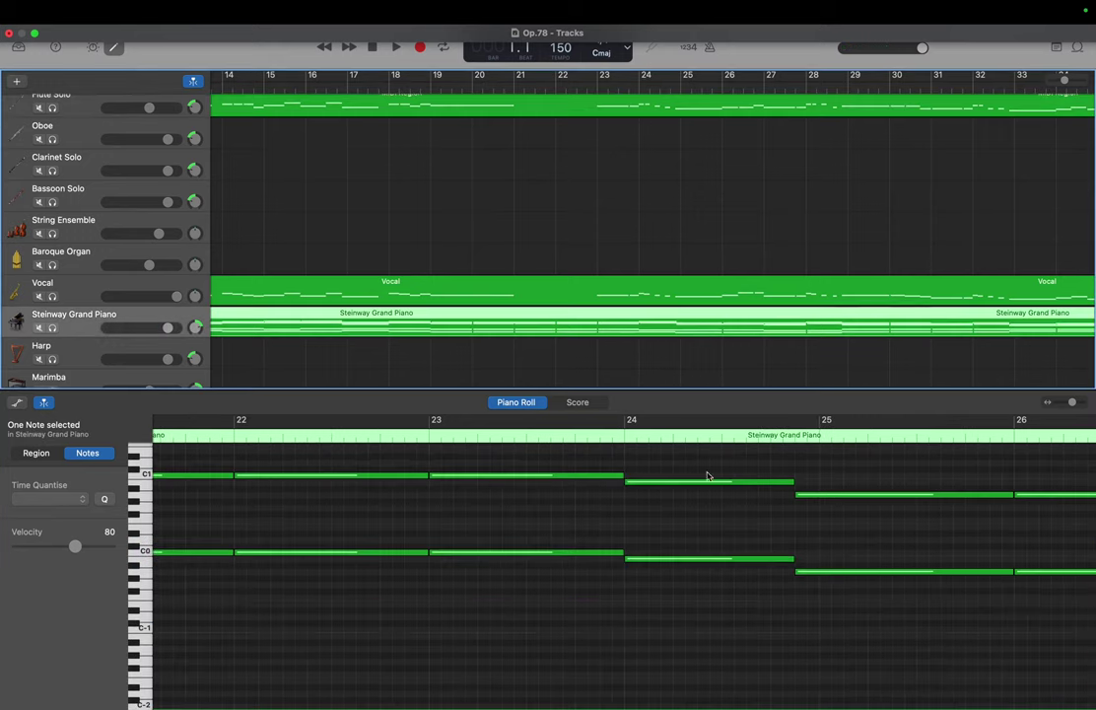
{"action": "scroll", "coordinate": [734, 547], "scroll_direction": "right", "scroll_amount": 4}
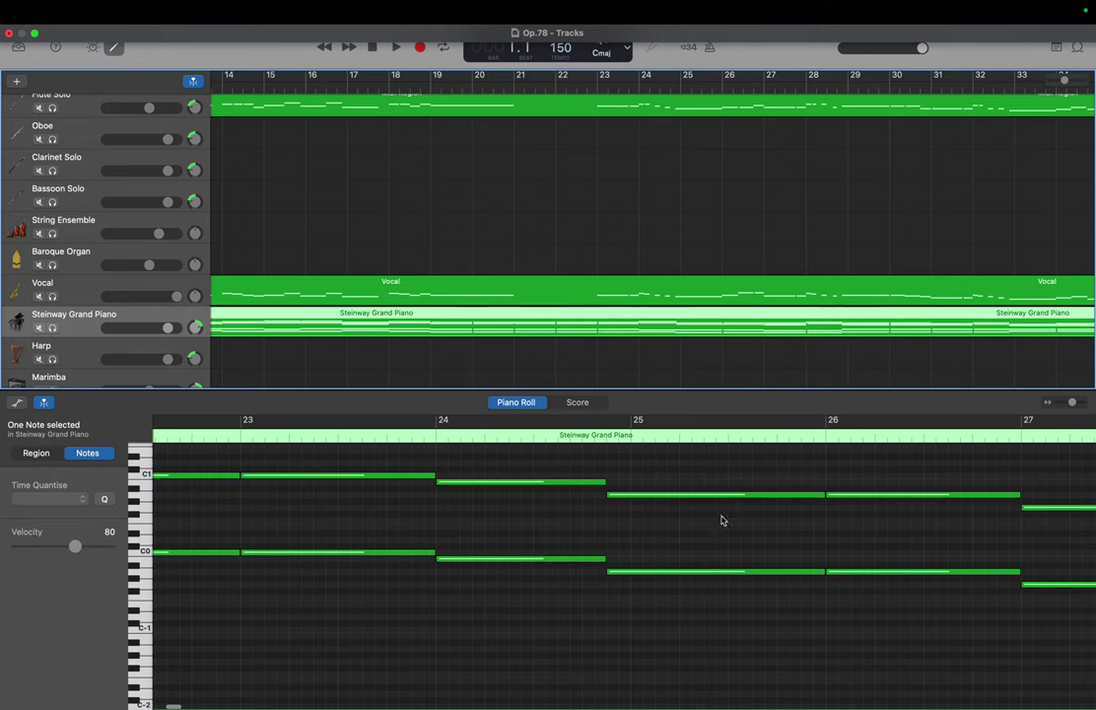
{"action": "scroll", "coordinate": [699, 497], "scroll_direction": "up", "scroll_amount": 10}
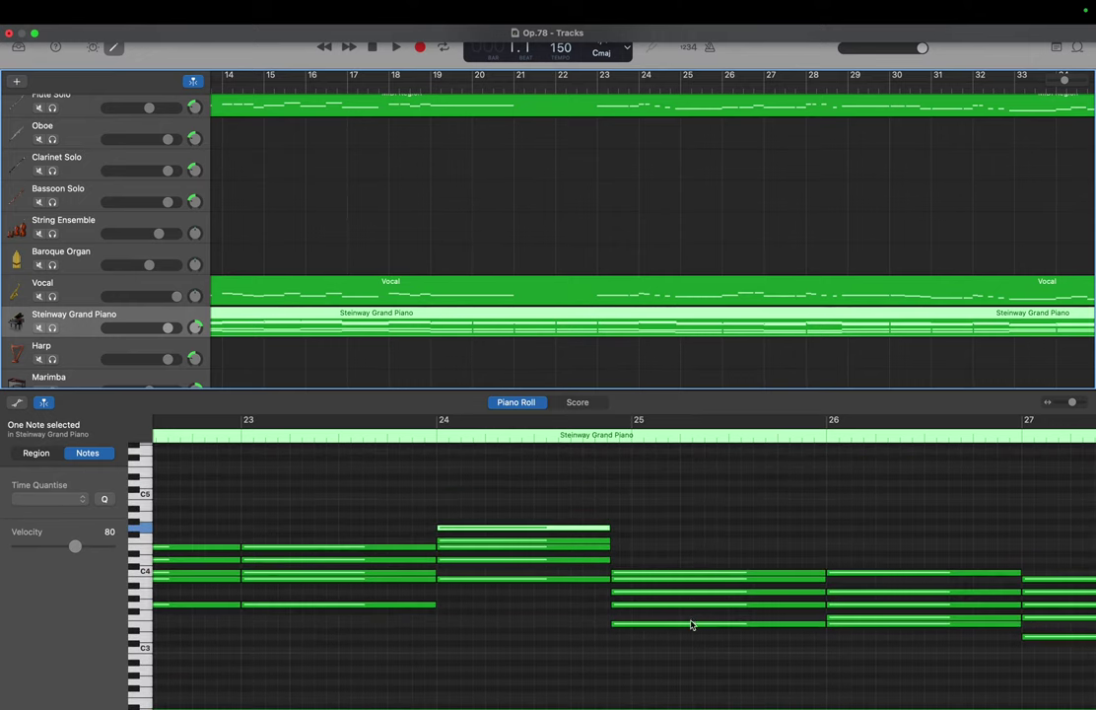
{"action": "left_click", "coordinate": [692, 624]}
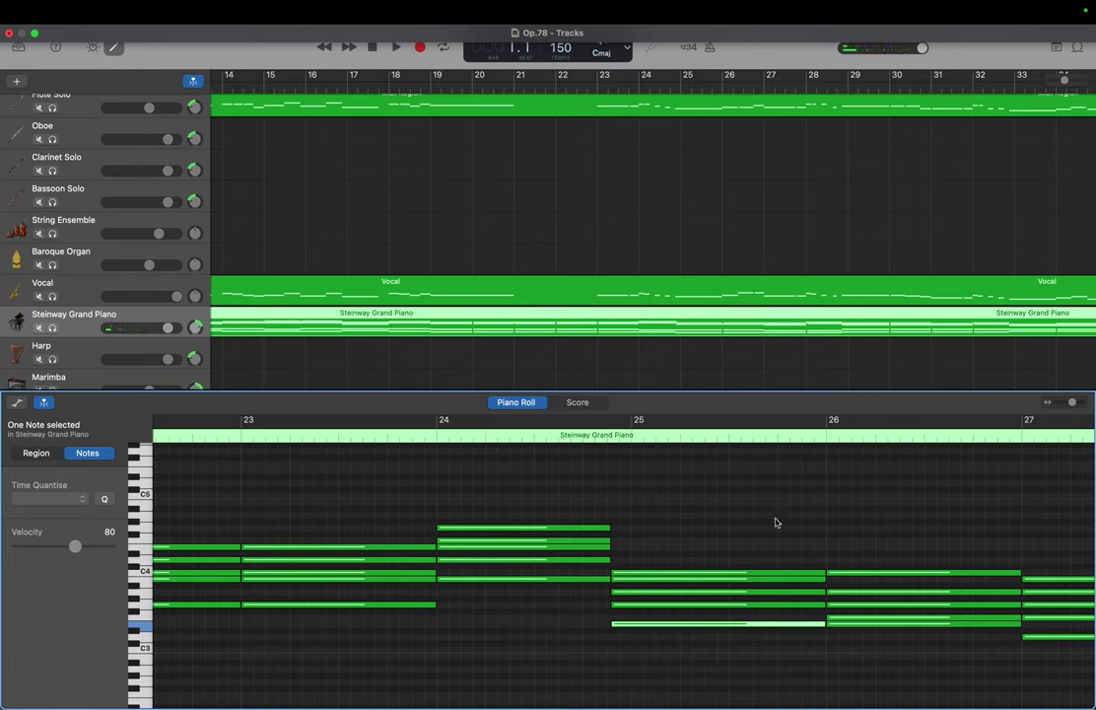
{"action": "left_click", "coordinate": [746, 111]}
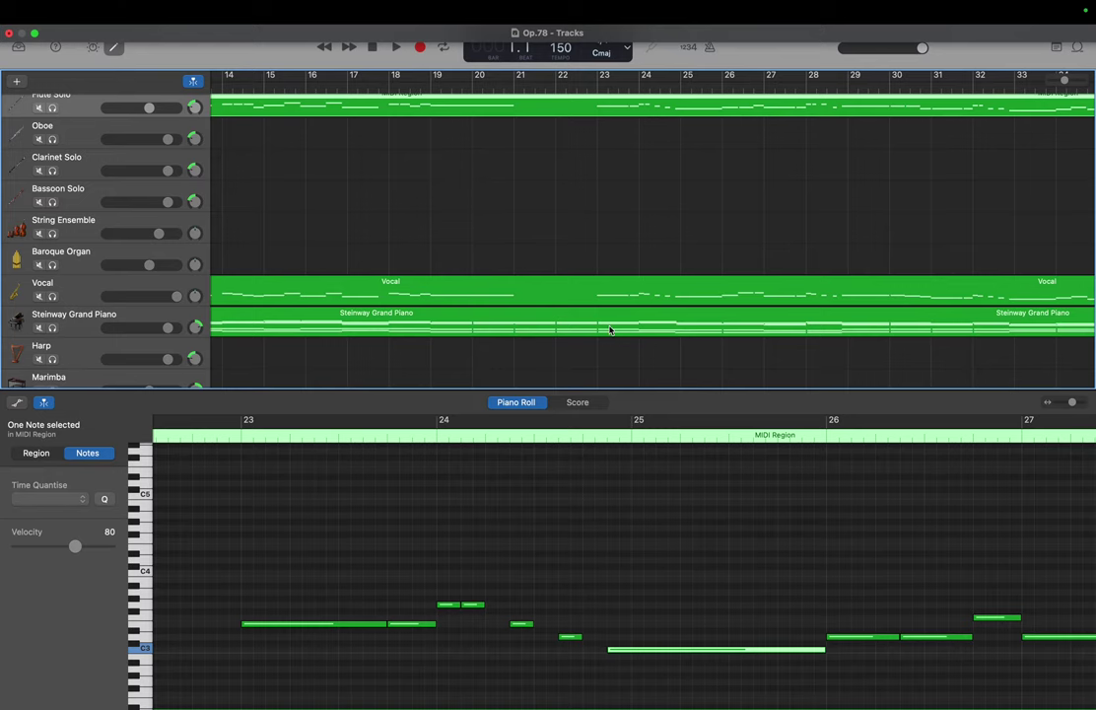
{"action": "left_click", "coordinate": [680, 309]}
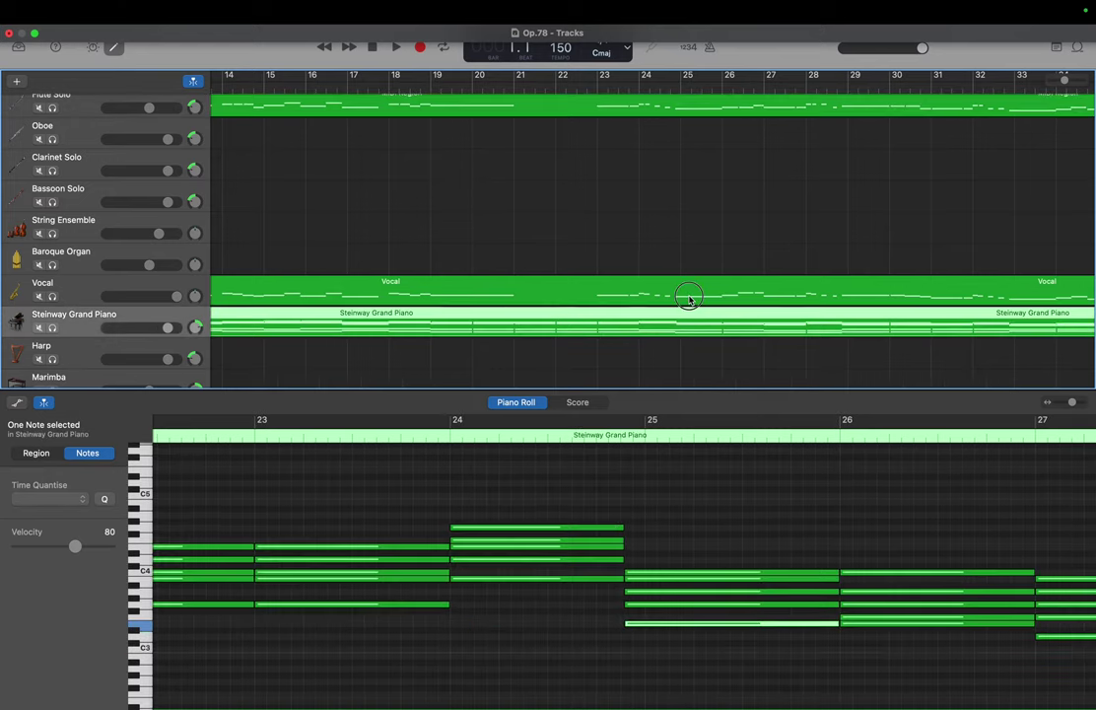
Audition the Vocal track's long note that starts just before bar 25
{"action": "left_click", "coordinate": [689, 300]}
{"action": "scroll", "coordinate": [675, 579], "scroll_direction": "down", "scroll_amount": 3}
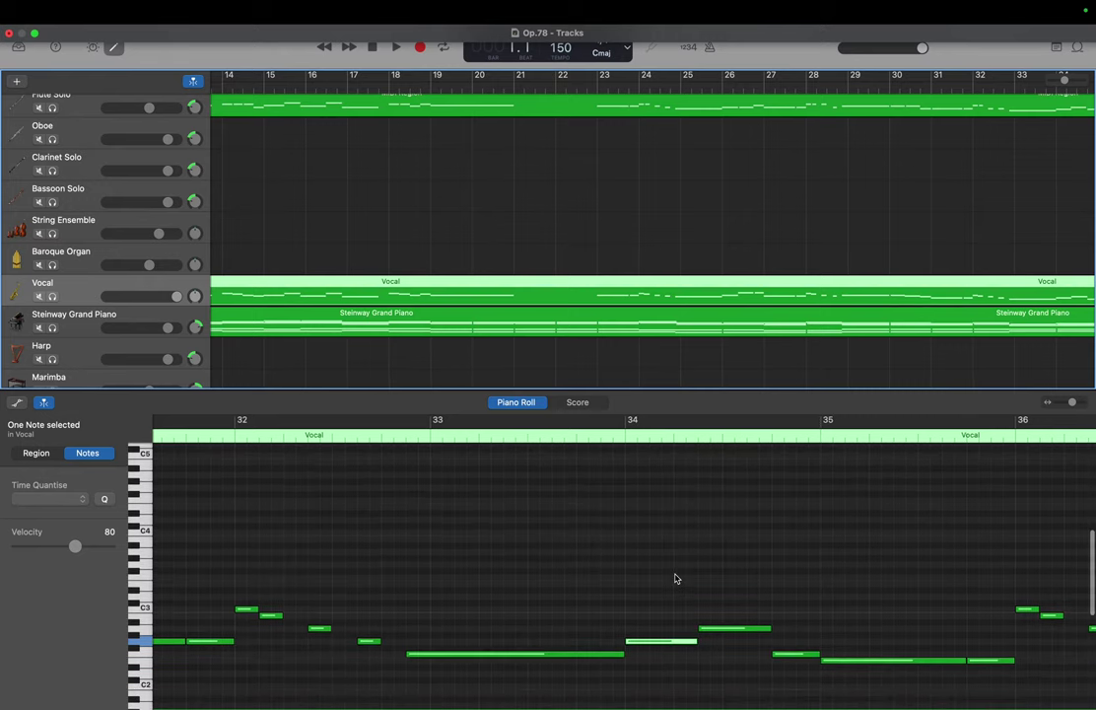
{"action": "scroll", "coordinate": [675, 579], "scroll_direction": "down", "scroll_amount": 2}
{"action": "scroll", "coordinate": [675, 578], "scroll_direction": "left", "scroll_amount": 10}
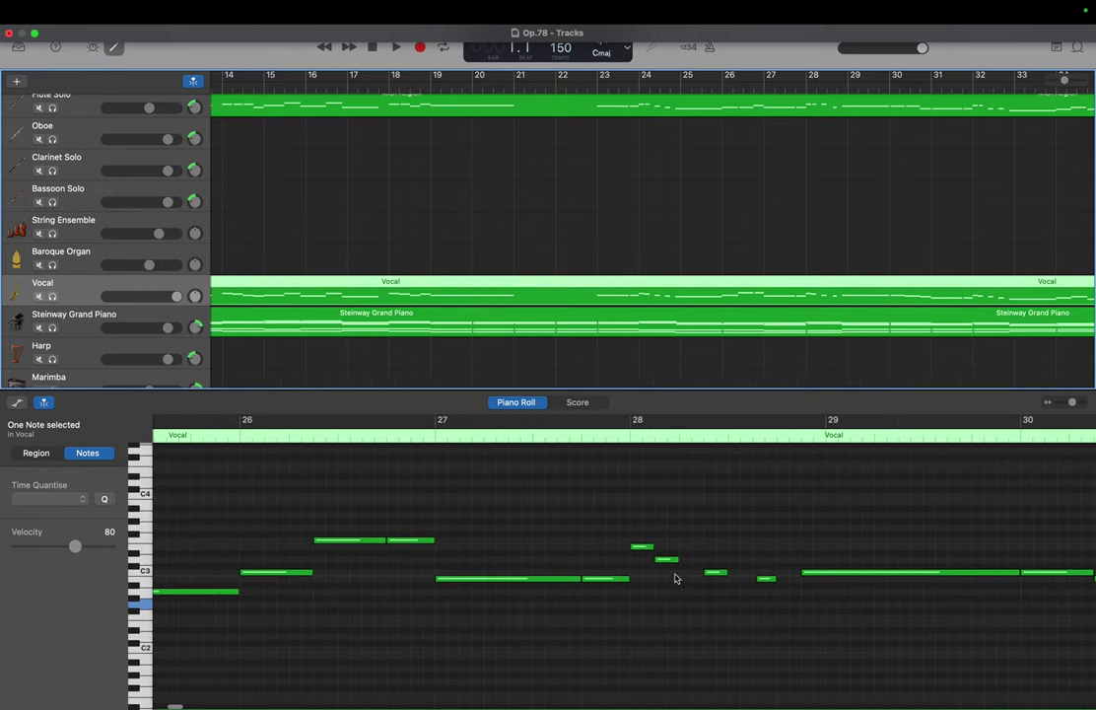
{"action": "scroll", "coordinate": [675, 579], "scroll_direction": "left", "scroll_amount": 6}
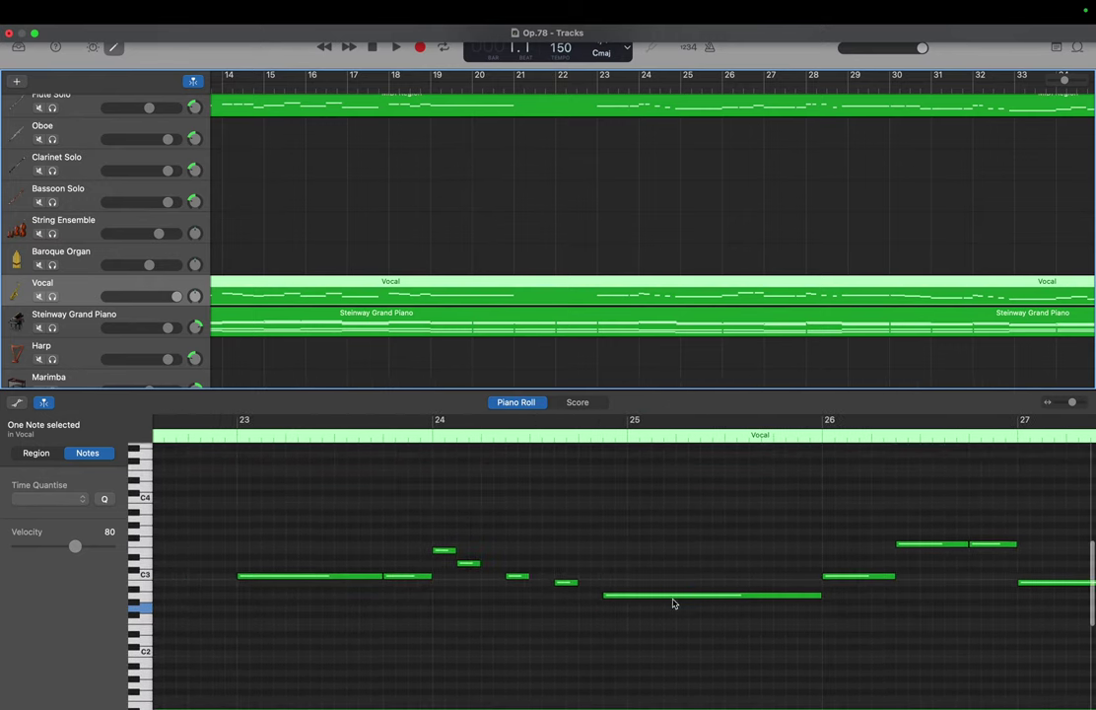
{"action": "left_click", "coordinate": [673, 596]}
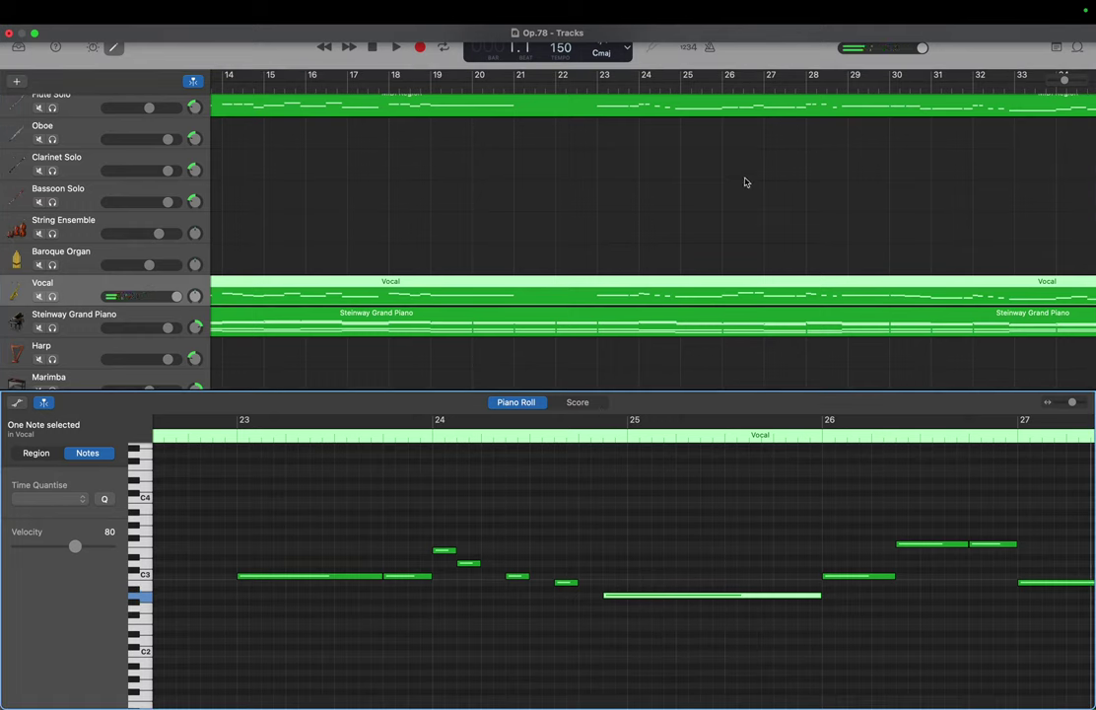
Audition the Flute Solo's F3 note on the last beat of bar 26
{"action": "left_click", "coordinate": [740, 106]}
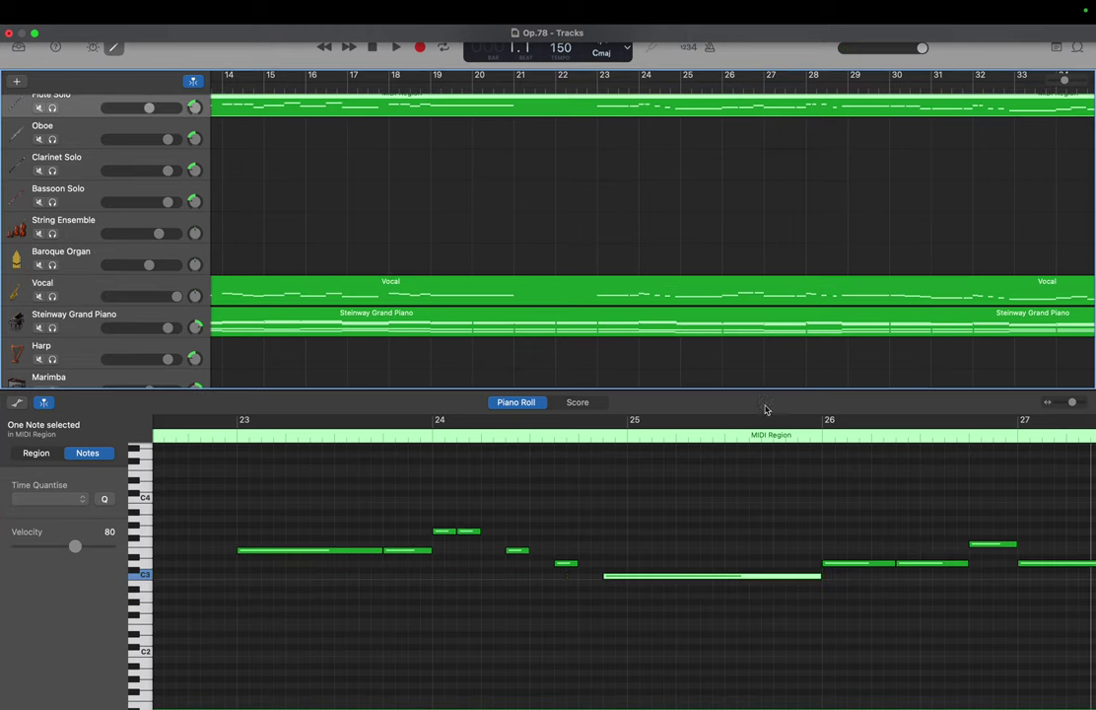
{"action": "scroll", "coordinate": [781, 474], "scroll_direction": "right", "scroll_amount": 5}
{"action": "left_click", "coordinate": [809, 543]}
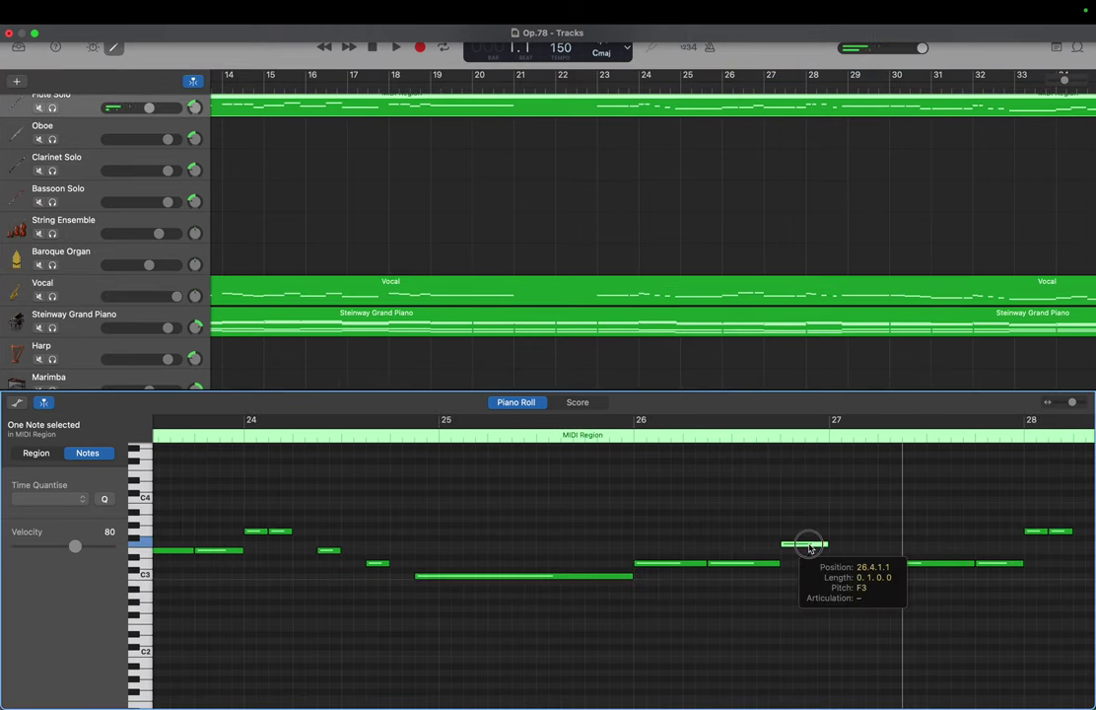
Raise the E3 and F3 of the Steinway Grand Piano chord in bar 26 one octave to E4 and F4
{"action": "left_click", "coordinate": [753, 324]}
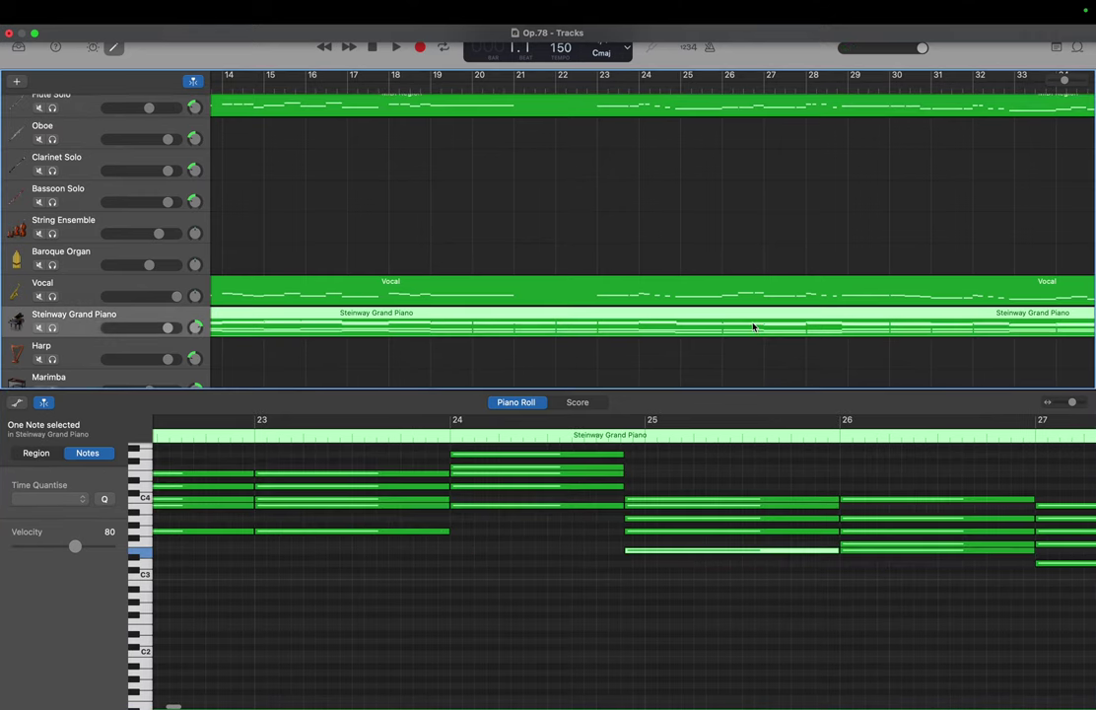
{"action": "scroll", "coordinate": [843, 541], "scroll_direction": "right", "scroll_amount": 4}
{"action": "left_click", "coordinate": [831, 550]}
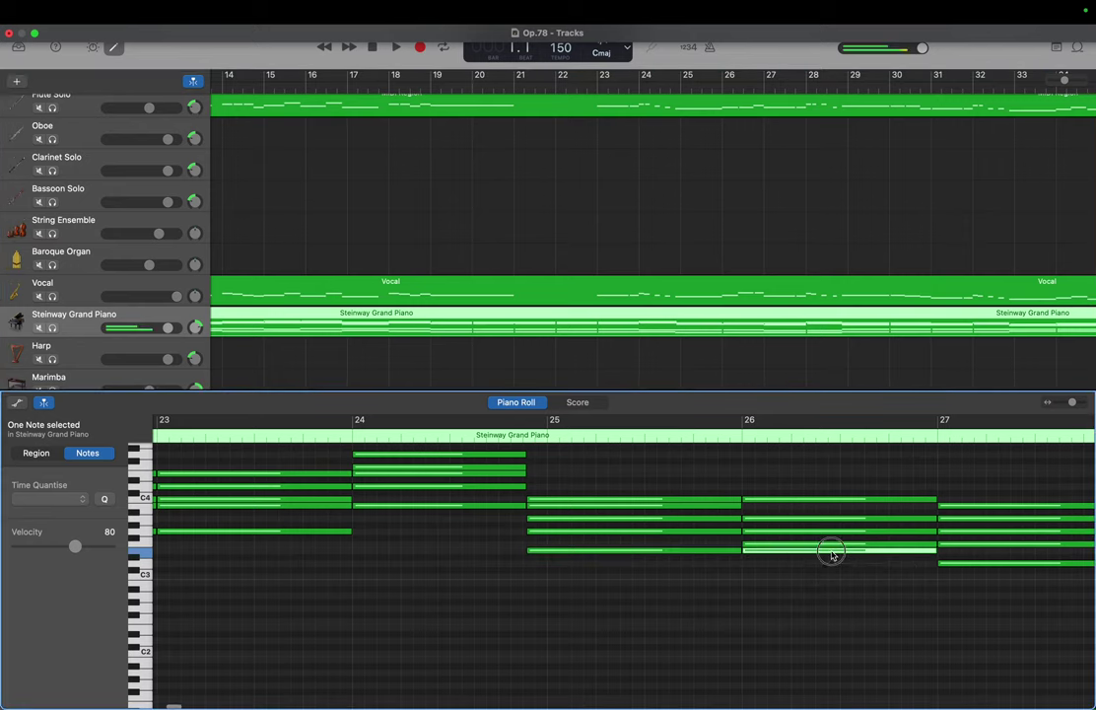
{"action": "left_click", "coordinate": [832, 551]}
{"action": "left_click_drag", "start_coordinate": [830, 554], "coordinate": [829, 475]}
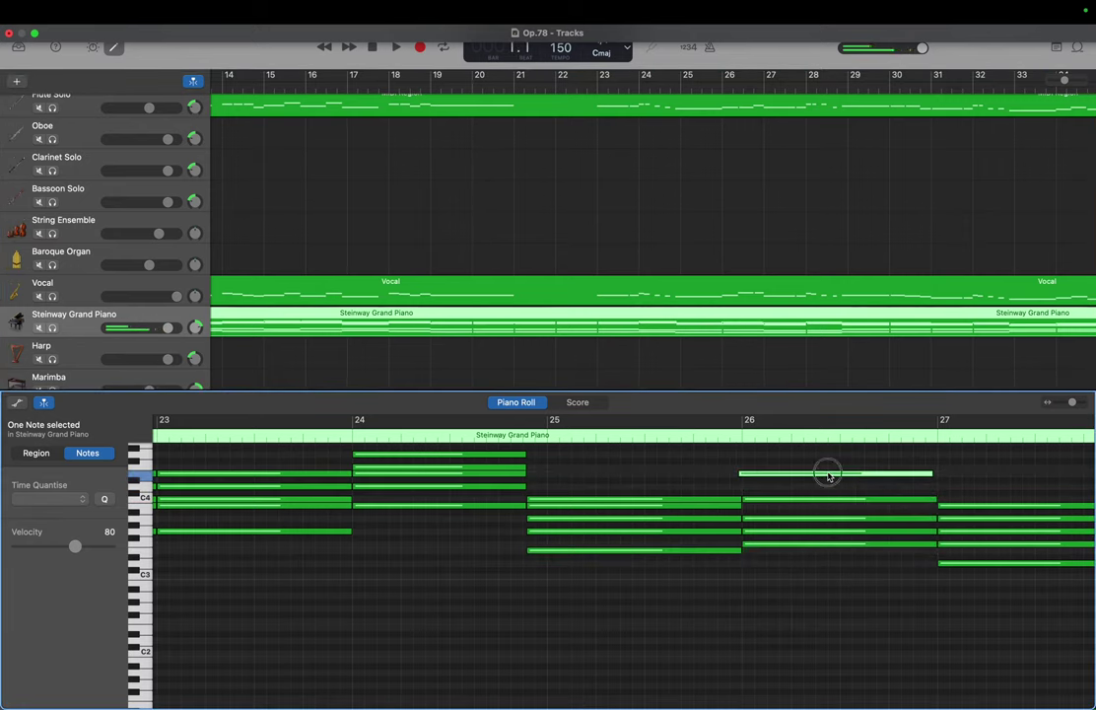
{"action": "left_click", "coordinate": [830, 473]}
{"action": "left_click", "coordinate": [821, 554]}
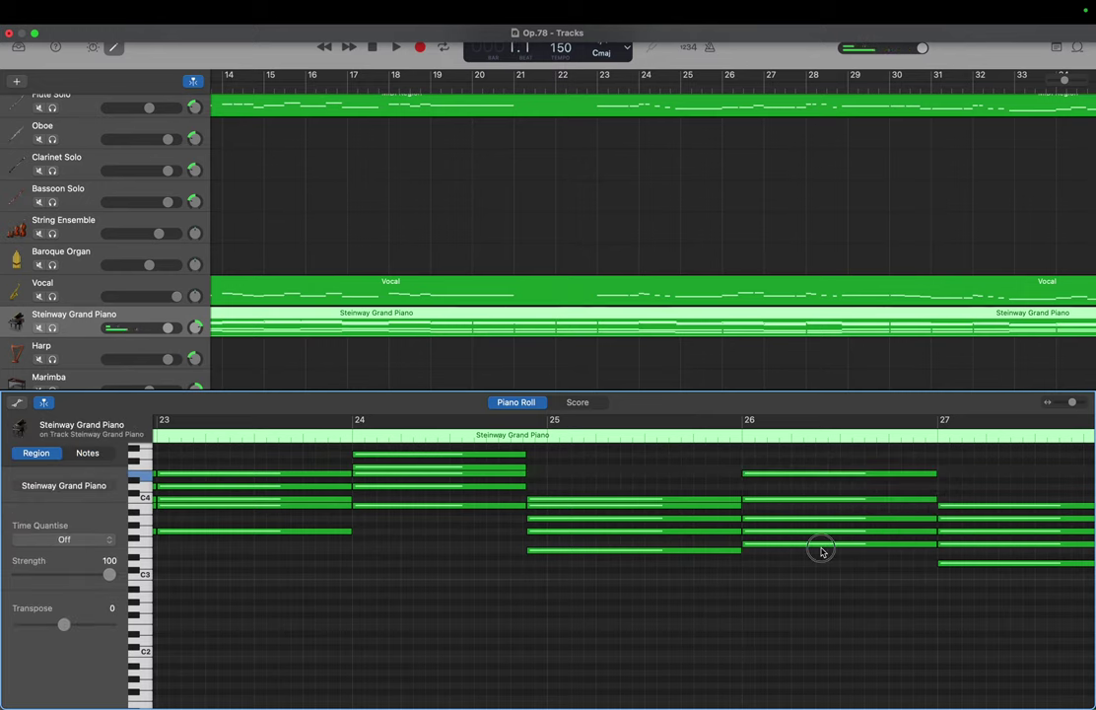
{"action": "left_click_drag", "start_coordinate": [820, 550], "coordinate": [821, 470]}
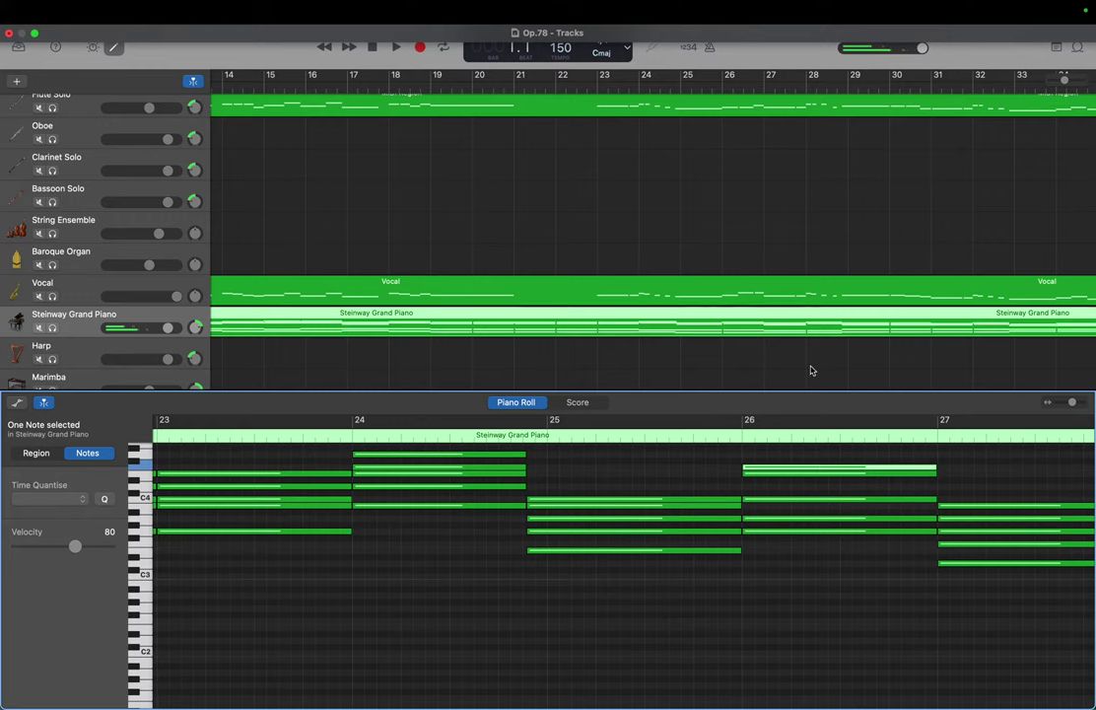
Audition the Flute Solo's long D3 note at the start of bar 27
{"action": "left_click", "coordinate": [784, 112]}
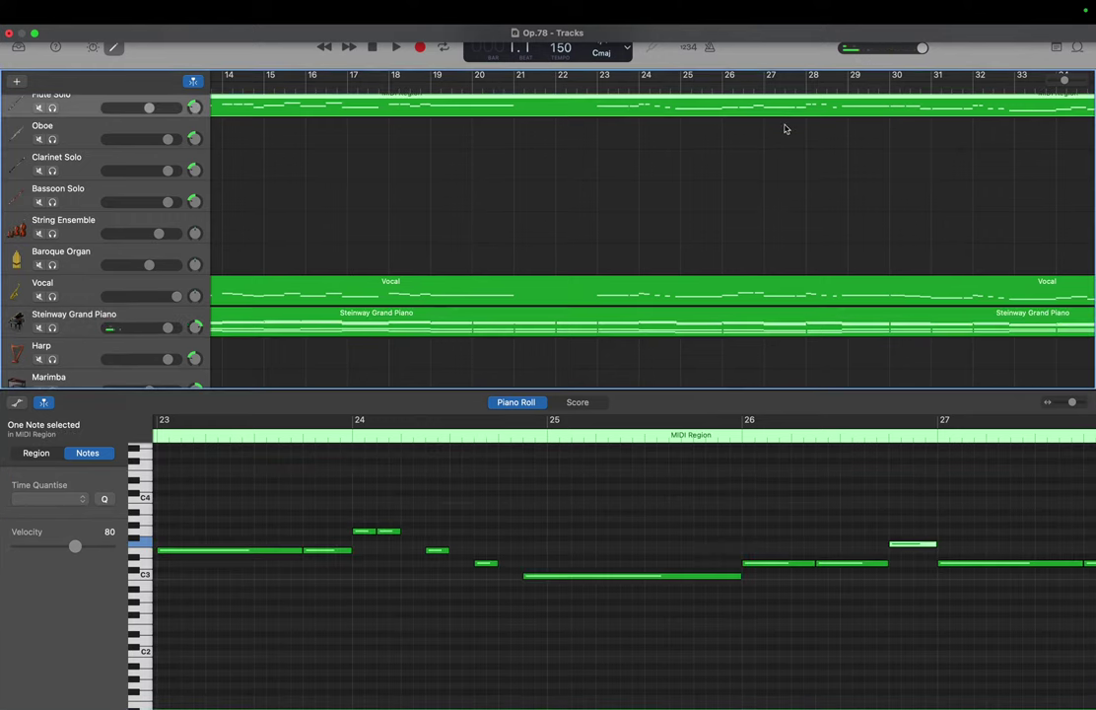
{"action": "scroll", "coordinate": [799, 556], "scroll_direction": "right", "scroll_amount": 5}
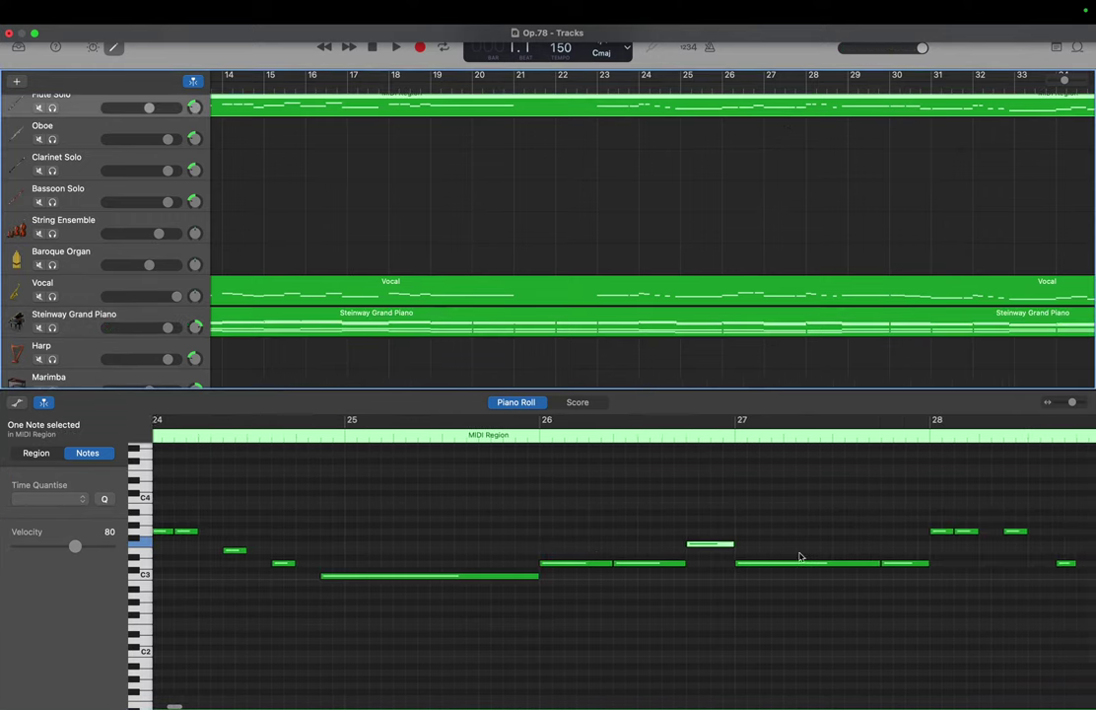
{"action": "left_click", "coordinate": [802, 564]}
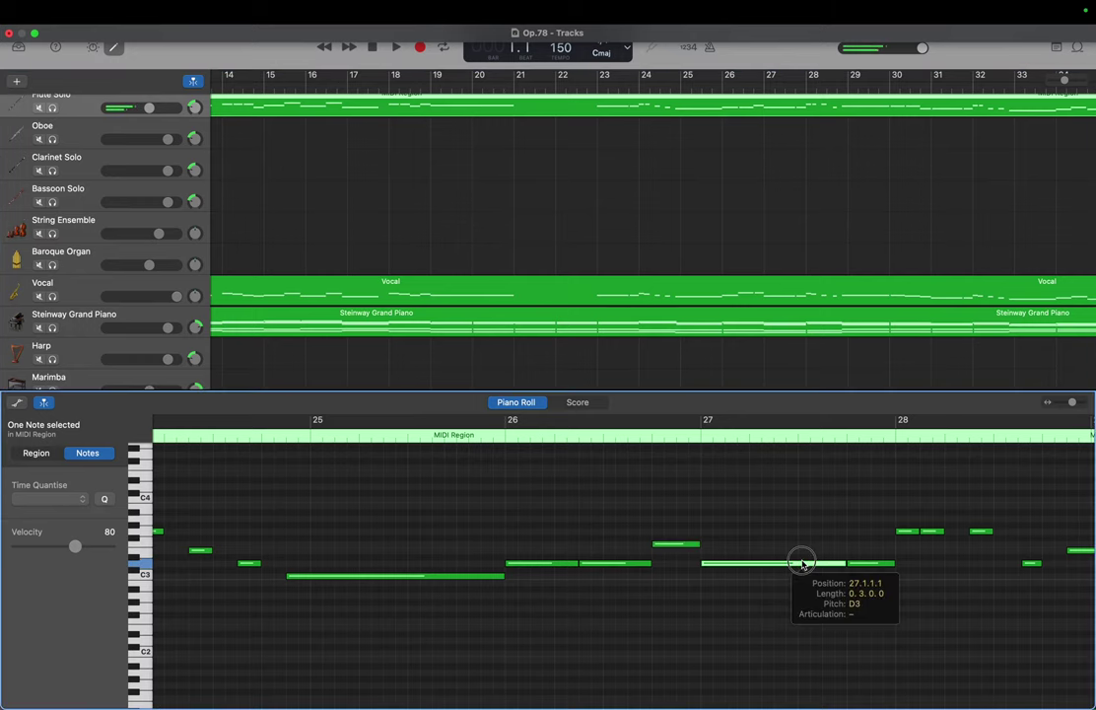
Raise the D3 of the Steinway Grand Piano chord in bar 27 one octave to D4, and audition the chord's F3
{"action": "left_click", "coordinate": [793, 335]}
{"action": "scroll", "coordinate": [824, 532], "scroll_direction": "up", "scroll_amount": 10}
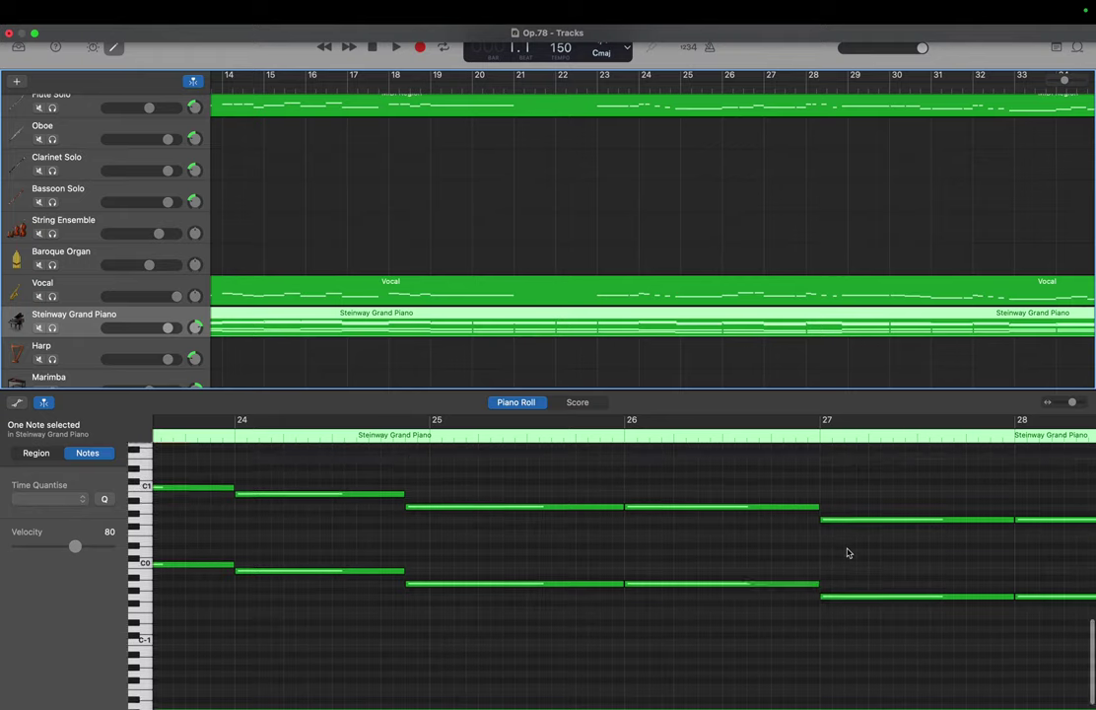
{"action": "left_click_drag", "start_coordinate": [853, 692], "coordinate": [850, 554]}
{"action": "left_click", "coordinate": [851, 608]}
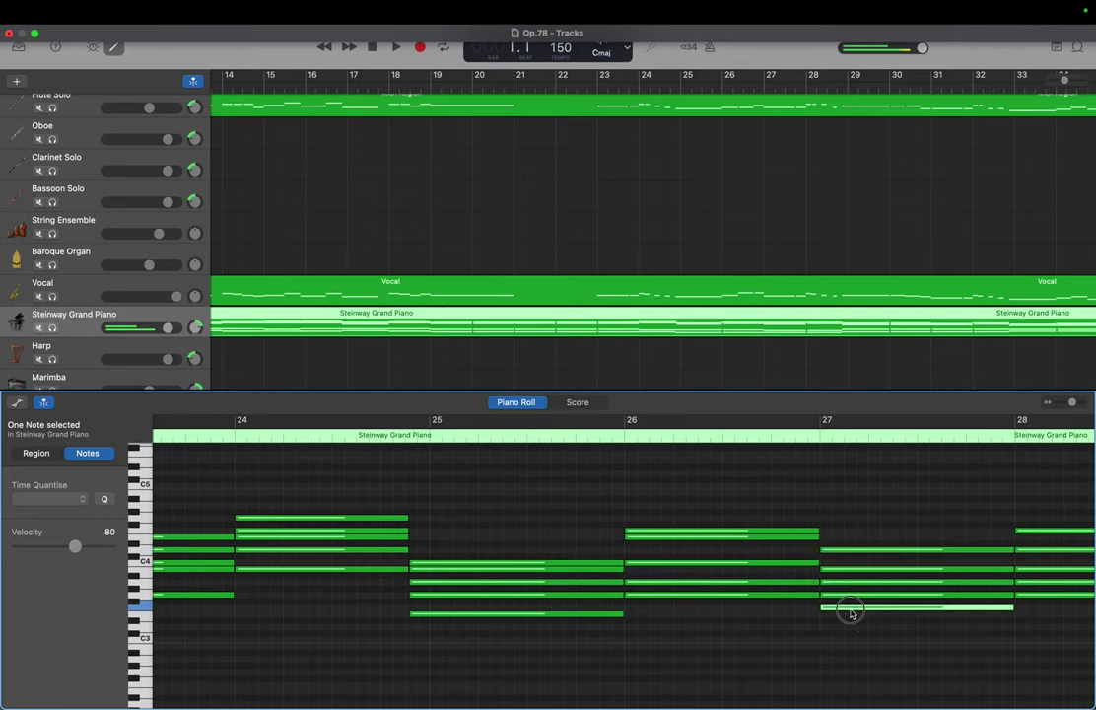
{"action": "scroll", "coordinate": [888, 499], "scroll_direction": "right", "scroll_amount": 3}
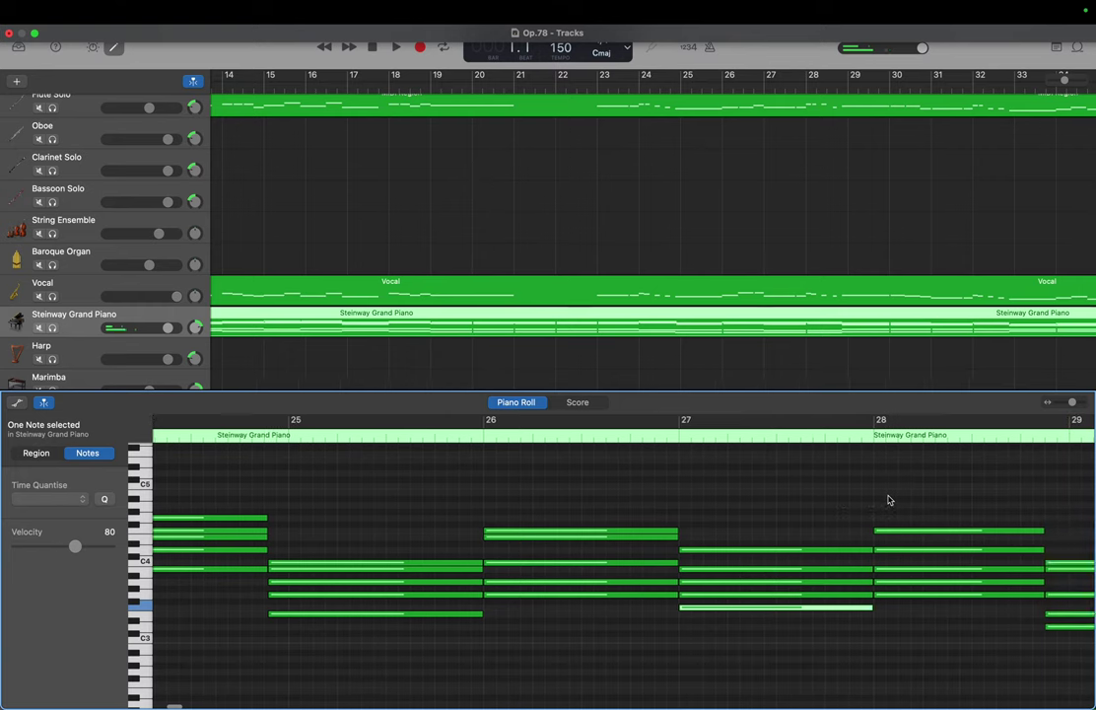
{"action": "left_click", "coordinate": [888, 500]}
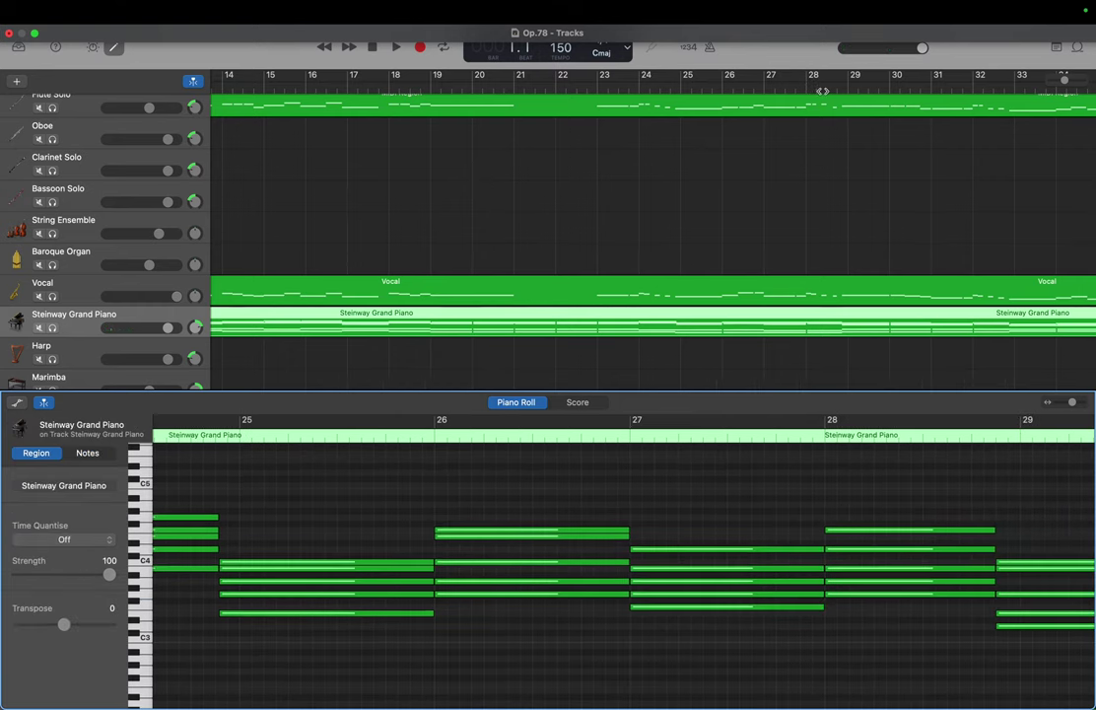
Audition the Flute Solo's first G3 in bar 28 and raise the G3 of the Steinway Grand Piano chord there one octave to G4
{"action": "left_click", "coordinate": [828, 367]}
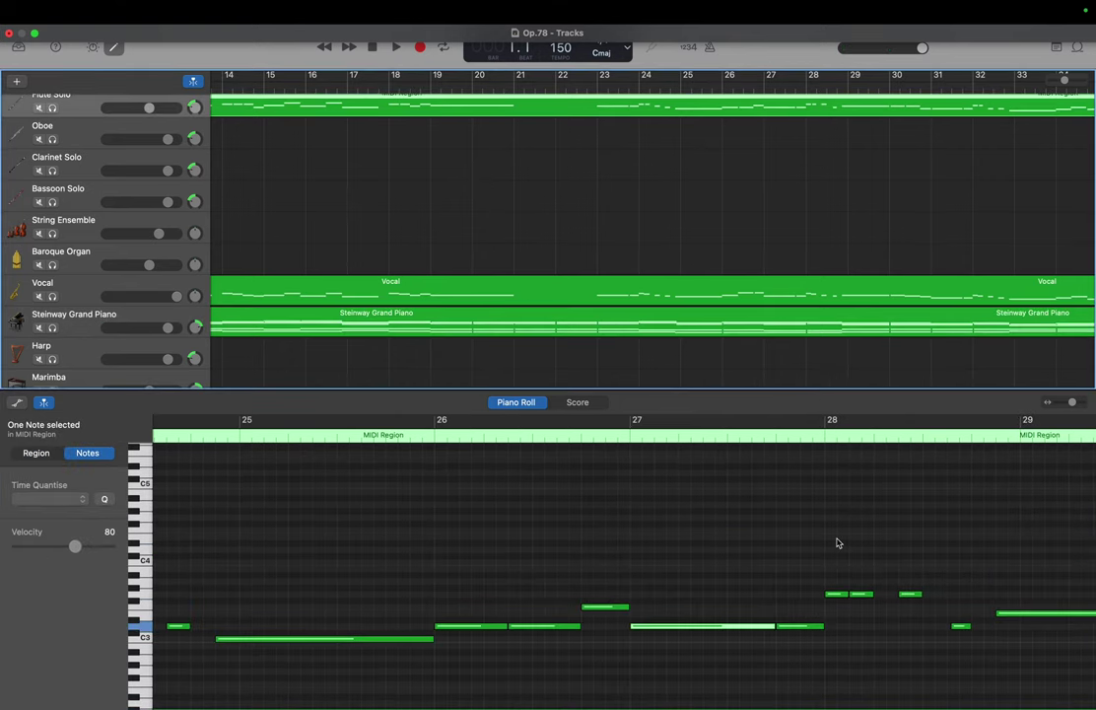
{"action": "left_click", "coordinate": [843, 595]}
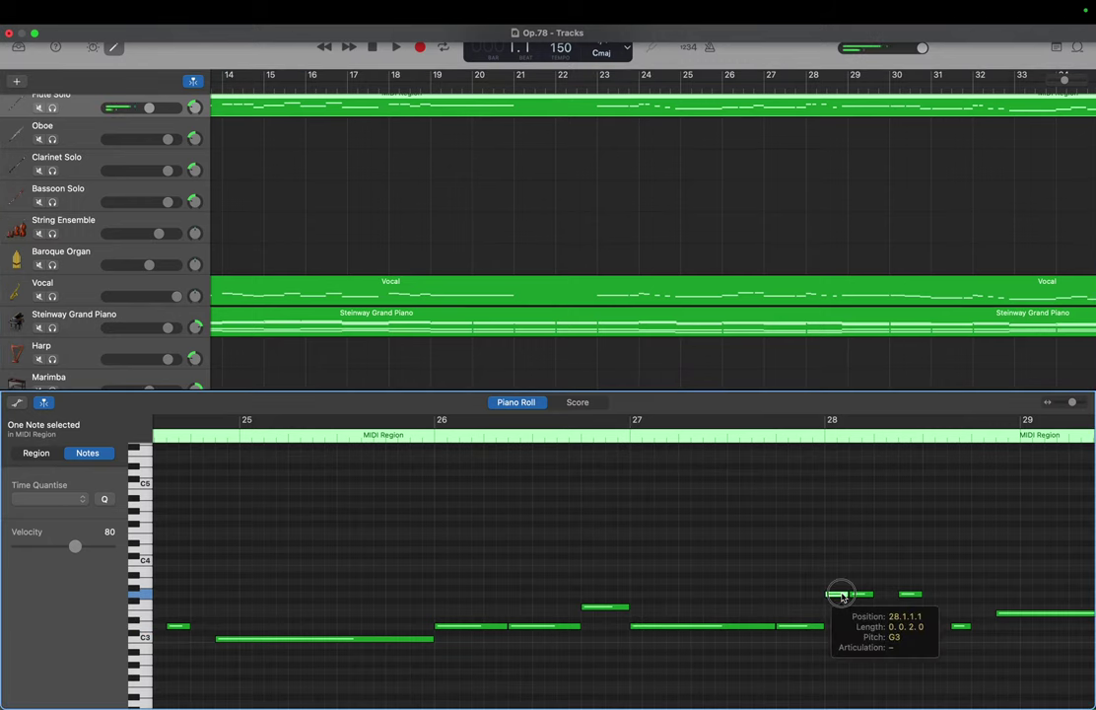
{"action": "left_click", "coordinate": [848, 317]}
{"action": "scroll", "coordinate": [853, 563], "scroll_direction": "right", "scroll_amount": 2}
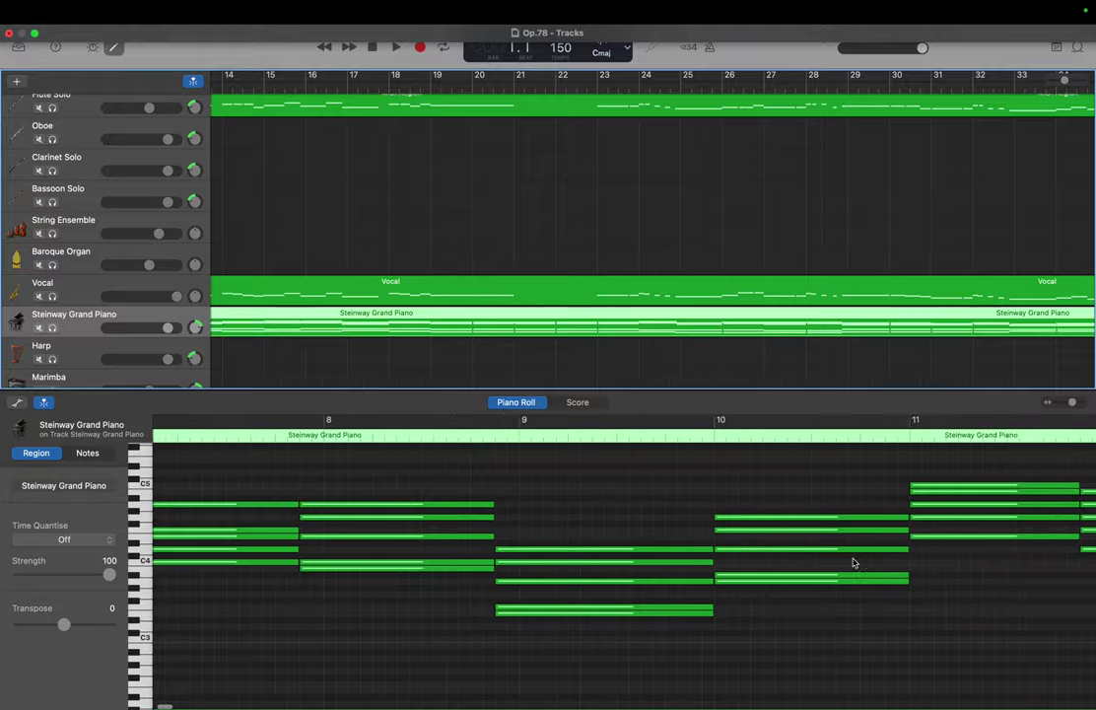
{"action": "scroll", "coordinate": [854, 562], "scroll_direction": "right", "scroll_amount": 20}
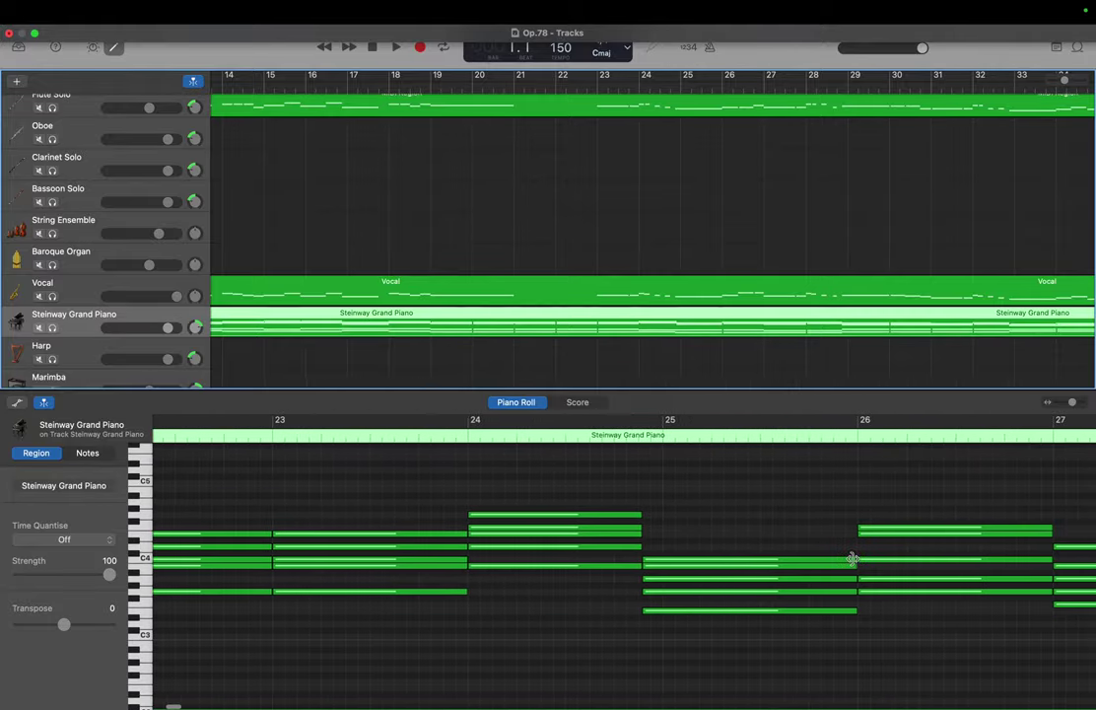
{"action": "scroll", "coordinate": [854, 559], "scroll_direction": "right", "scroll_amount": 4}
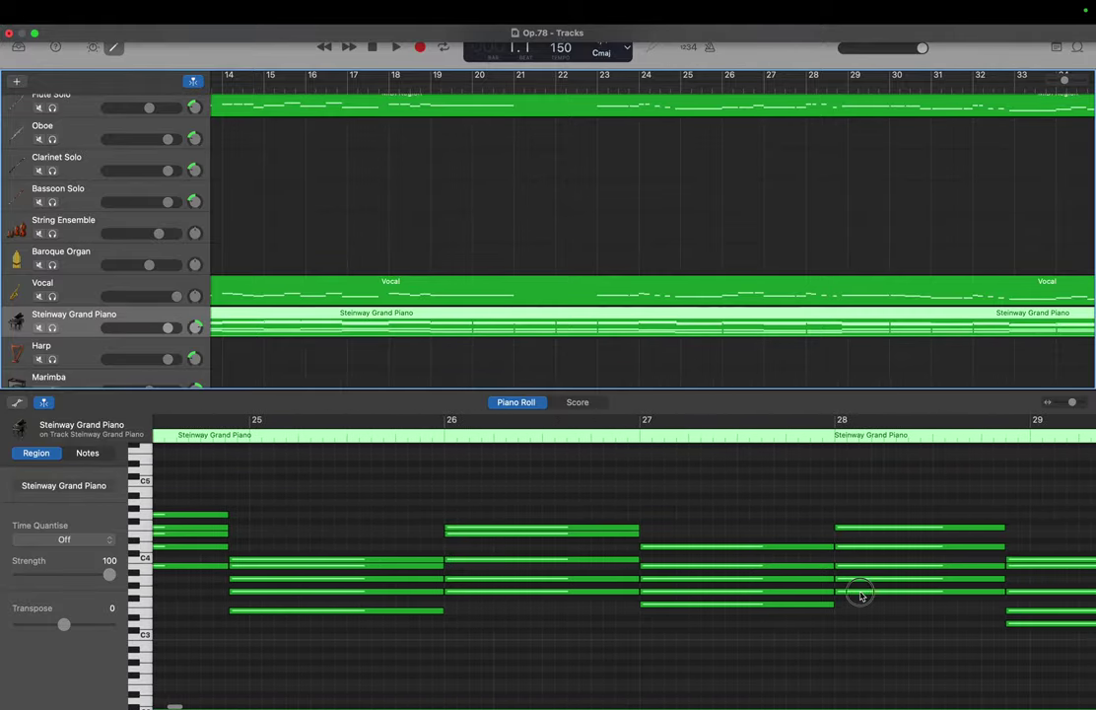
{"action": "left_click", "coordinate": [861, 591]}
{"action": "left_click_drag", "start_coordinate": [860, 595], "coordinate": [860, 505]}
Audition the Flute Solo's long E3 note that starts just before bar 29
{"action": "scroll", "coordinate": [868, 159], "scroll_direction": "right", "scroll_amount": 5}
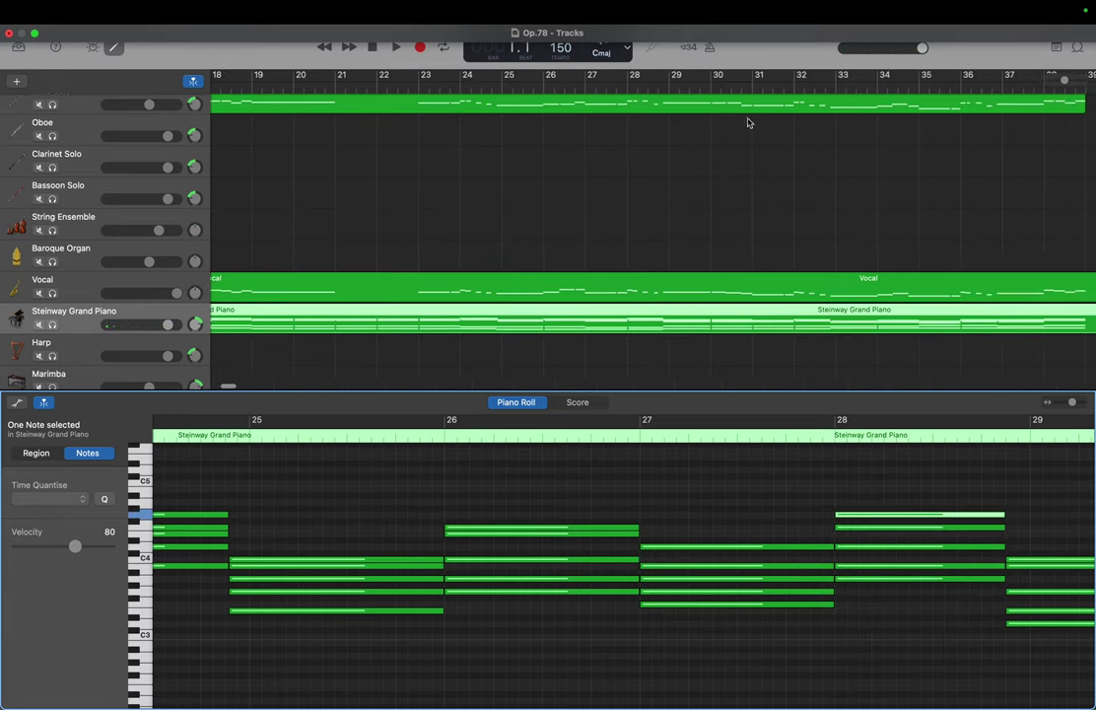
{"action": "left_click", "coordinate": [605, 101]}
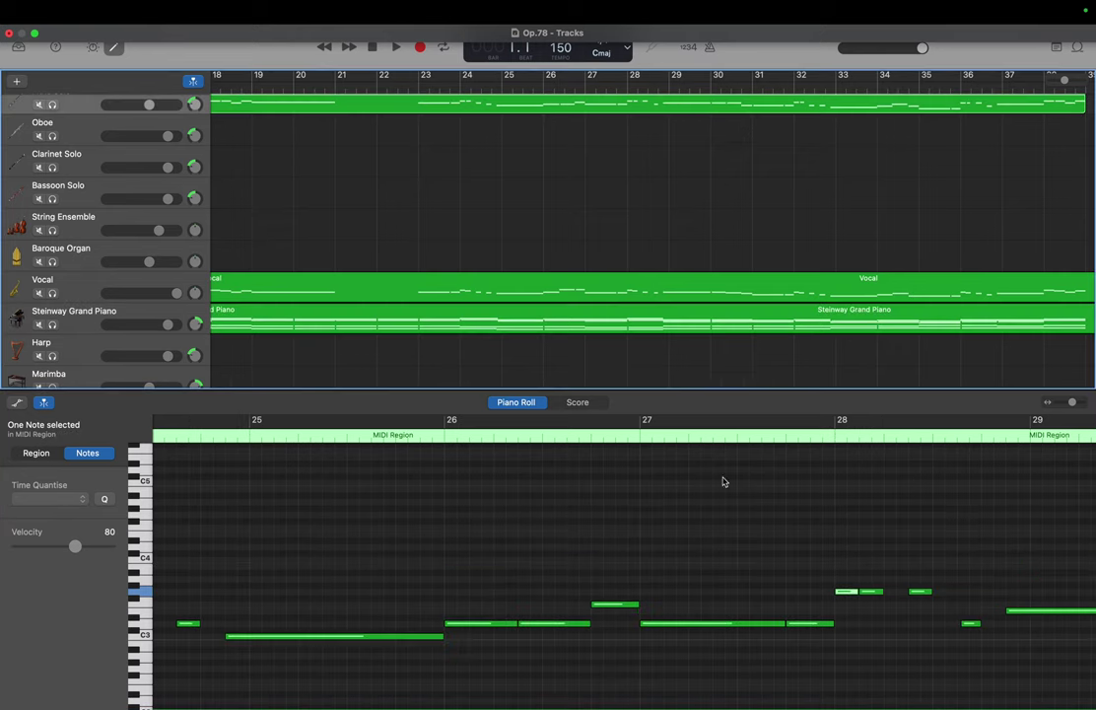
{"action": "scroll", "coordinate": [729, 533], "scroll_direction": "right", "scroll_amount": 5}
{"action": "scroll", "coordinate": [739, 552], "scroll_direction": "right", "scroll_amount": 1}
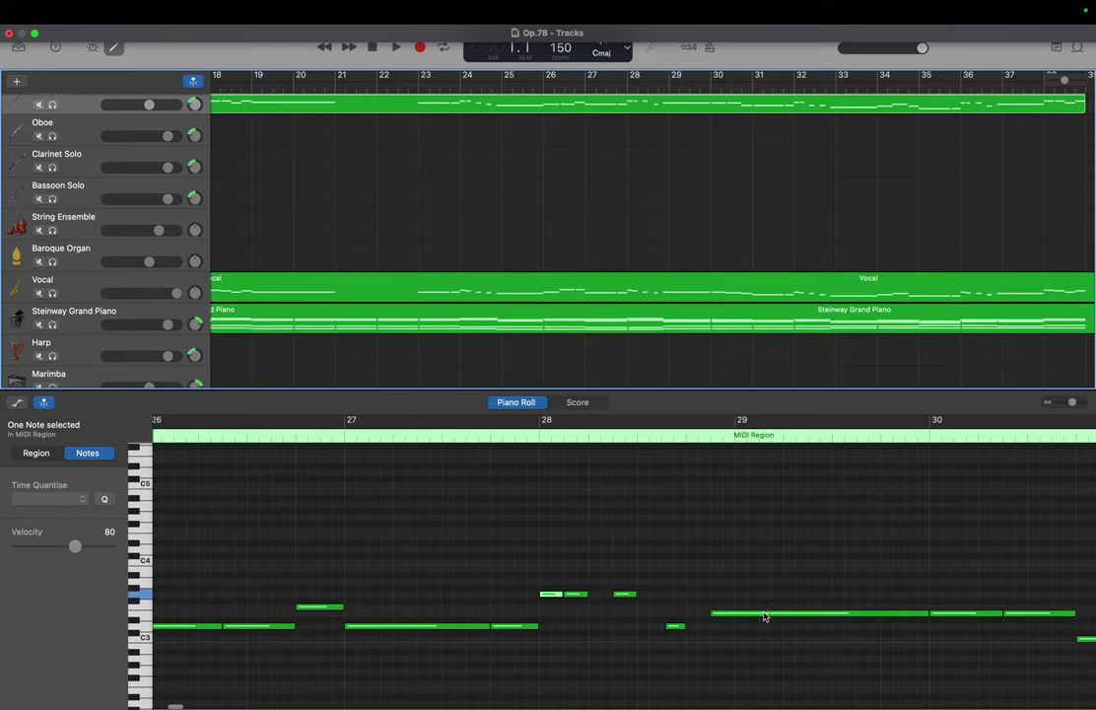
{"action": "left_click", "coordinate": [765, 614]}
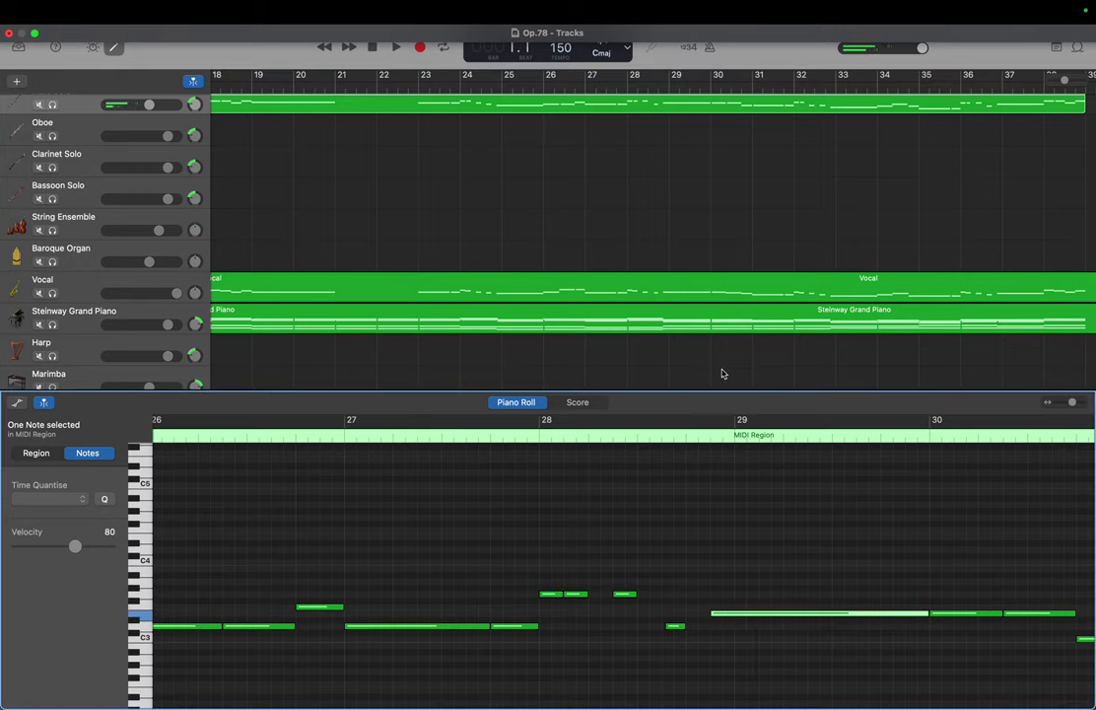
Raise the D3 and E3 of the Steinway Grand Piano chord at bar 29 one octave to D4 and E4
{"action": "left_click", "coordinate": [704, 318]}
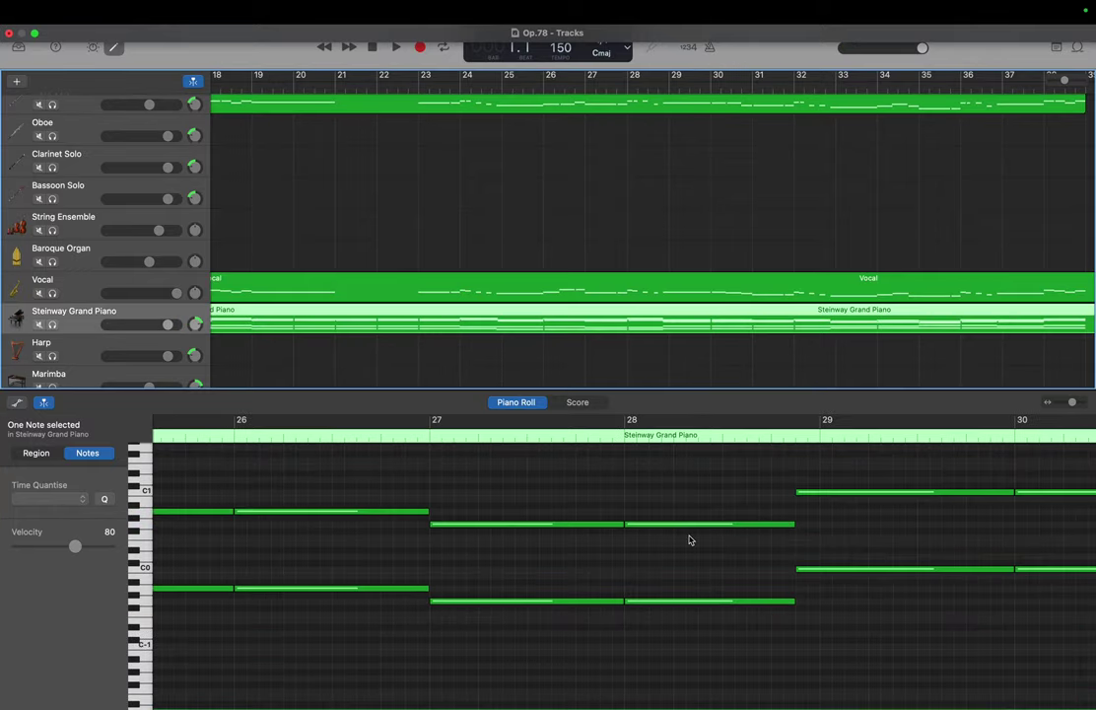
{"action": "scroll", "coordinate": [690, 539], "scroll_direction": "right", "scroll_amount": 5}
{"action": "scroll", "coordinate": [690, 539], "scroll_direction": "up", "scroll_amount": 5}
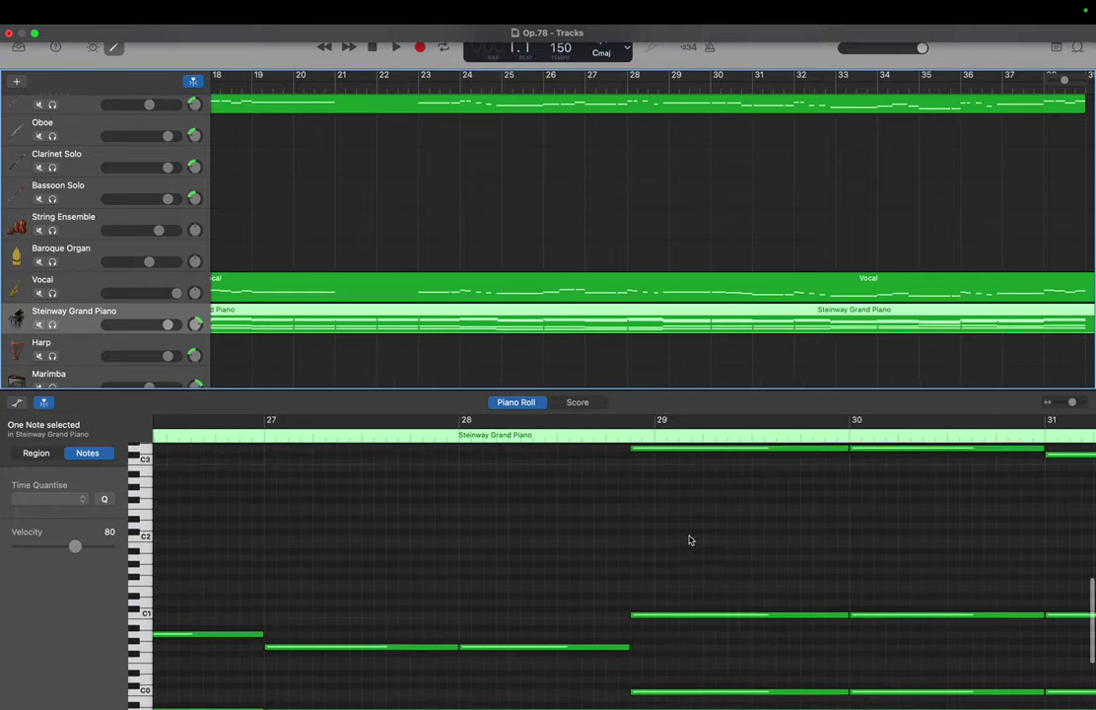
{"action": "scroll", "coordinate": [690, 539], "scroll_direction": "up", "scroll_amount": 5}
{"action": "left_click_drag", "start_coordinate": [690, 558], "coordinate": [688, 480]}
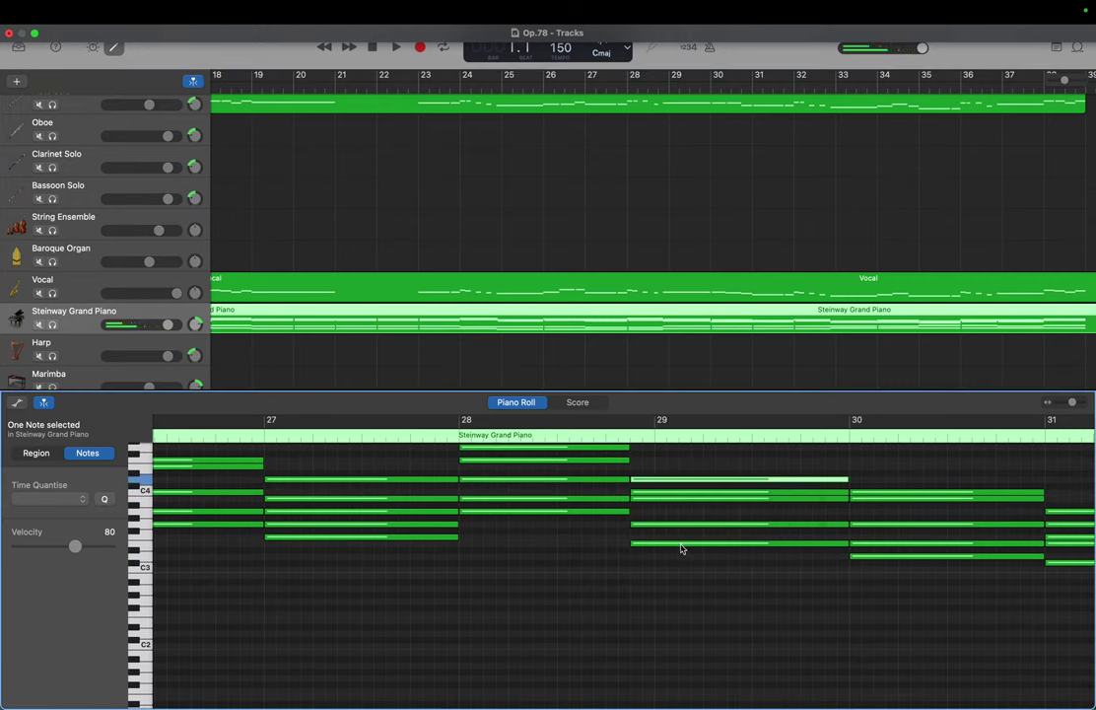
{"action": "left_click", "coordinate": [681, 543]}
{"action": "left_click_drag", "start_coordinate": [681, 547], "coordinate": [681, 466]}
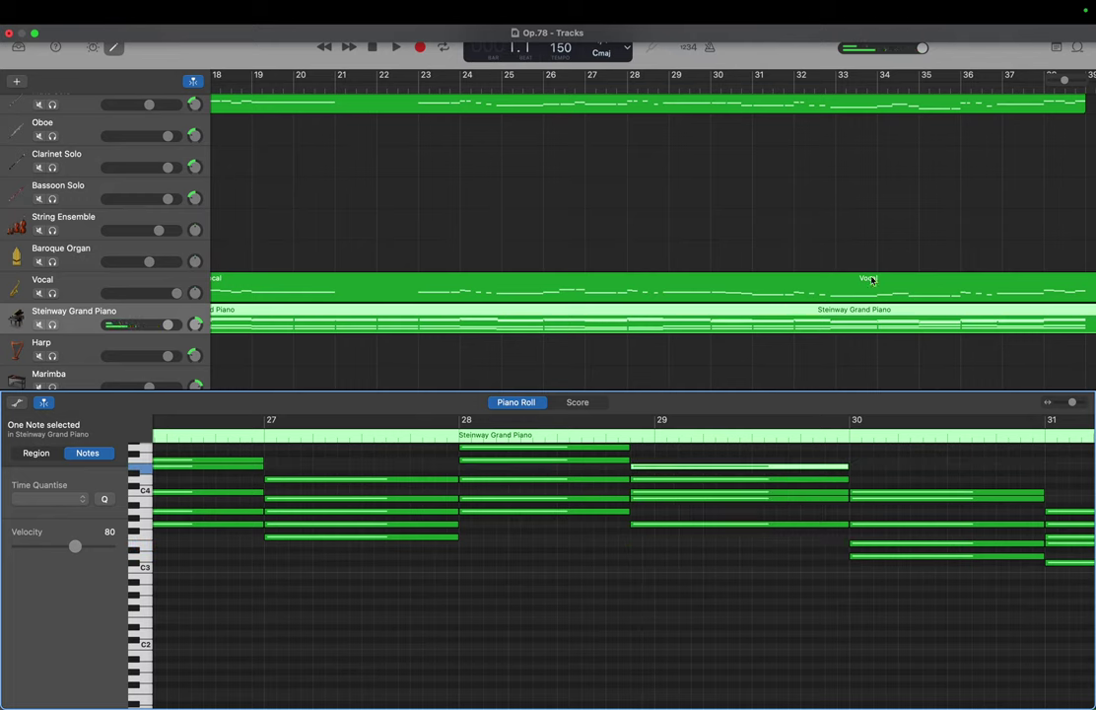
Audition the Flute Solo's first E3 in bar 30 and raise the Steinway Grand Piano chord's D3 and E3 there to D4 and E4
{"action": "left_click", "coordinate": [642, 102]}
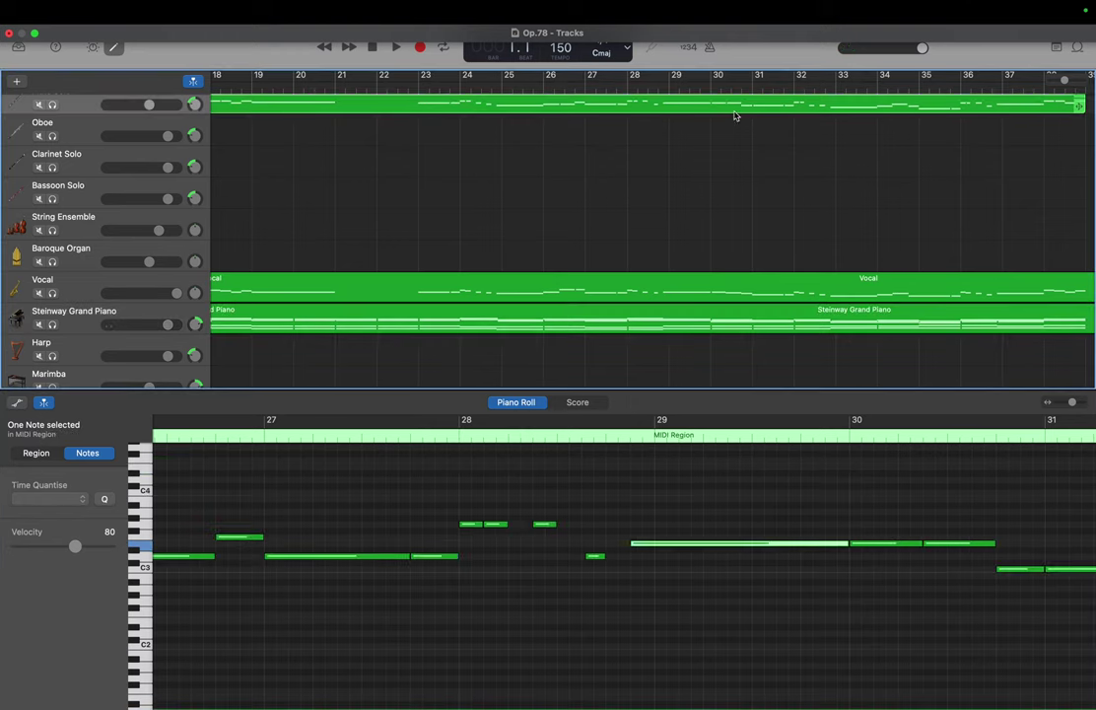
{"action": "left_click", "coordinate": [860, 544]}
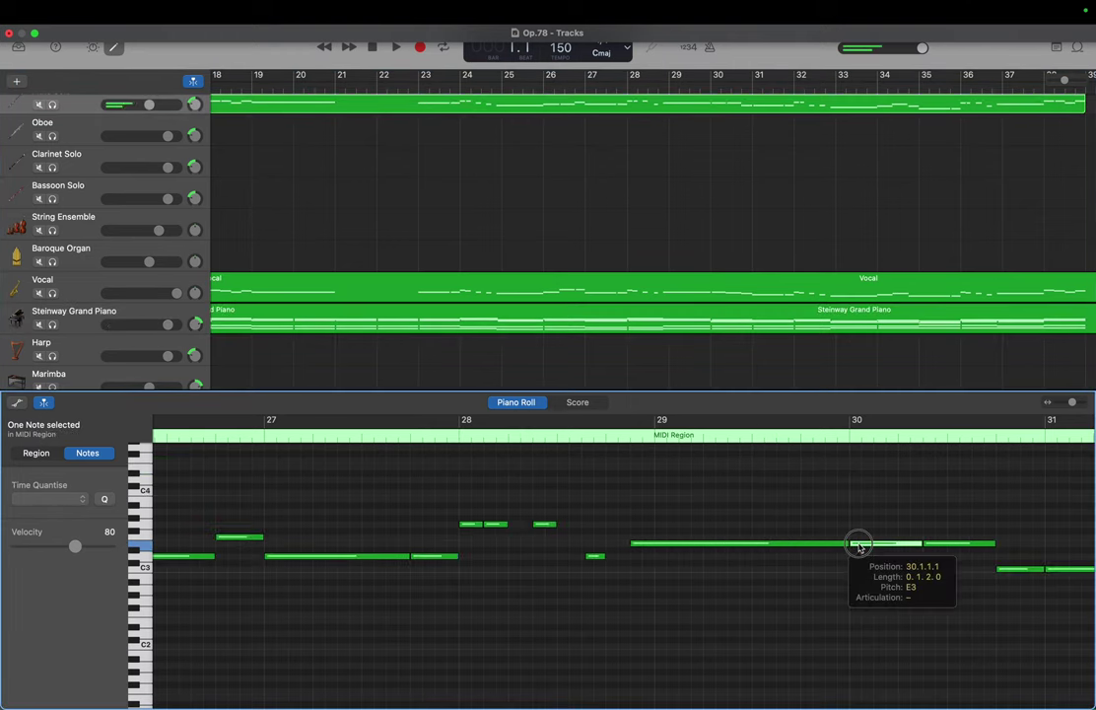
{"action": "left_click", "coordinate": [742, 333]}
{"action": "scroll", "coordinate": [756, 516], "scroll_direction": "right", "scroll_amount": 5}
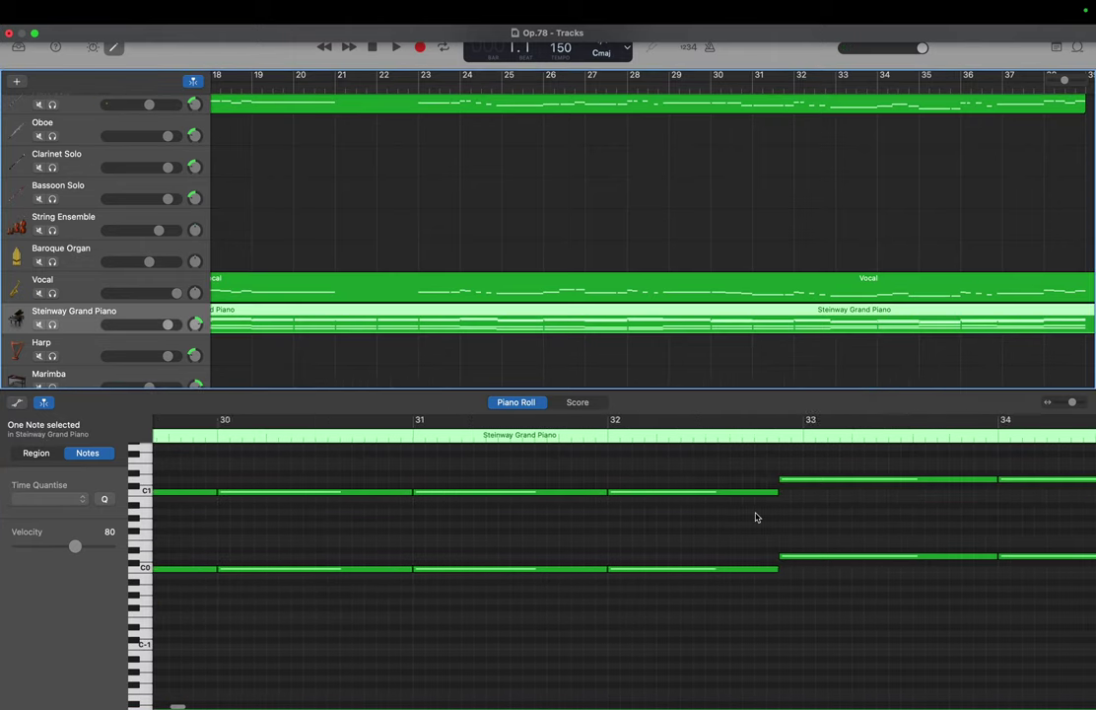
{"action": "scroll", "coordinate": [1034, 642], "scroll_direction": "up", "scroll_amount": 10}
{"action": "scroll", "coordinate": [1035, 642], "scroll_direction": "left", "scroll_amount": 3}
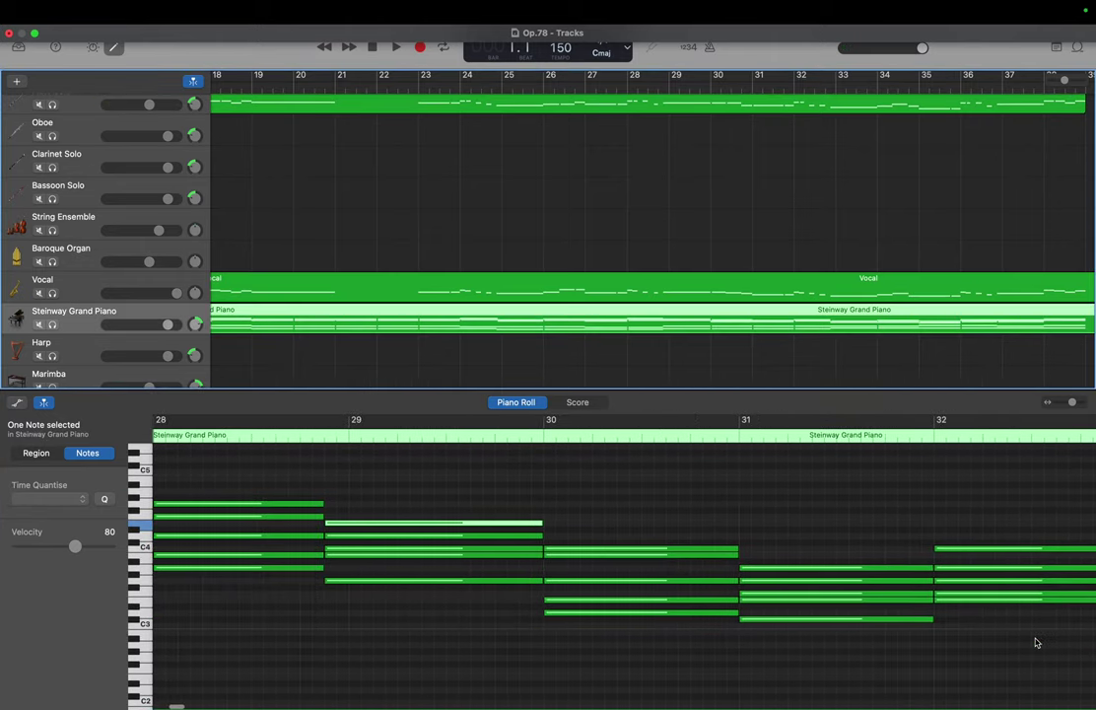
{"action": "left_click", "coordinate": [727, 614]}
{"action": "left_click_drag", "start_coordinate": [727, 616], "coordinate": [721, 533]}
{"action": "left_click_drag", "start_coordinate": [717, 602], "coordinate": [720, 524]}
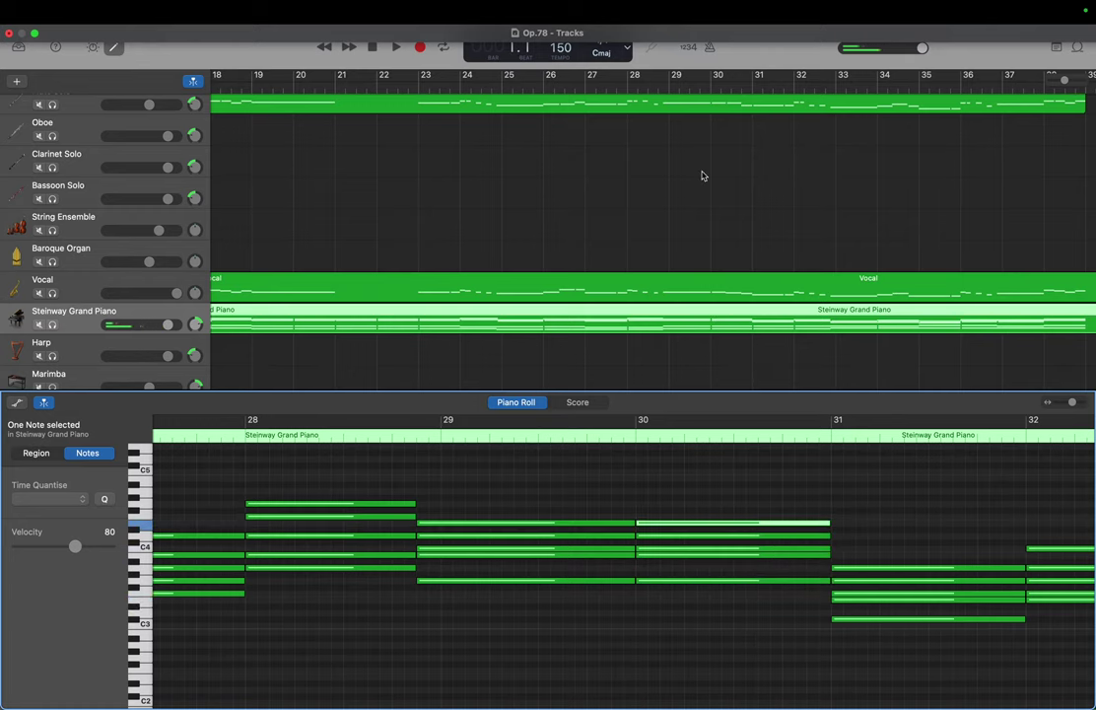
Audition the Flute Solo's long C3 in bar 31 and lower the bottom note of the Steinway Grand Piano chord there a semitone to C3
{"action": "left_click", "coordinate": [761, 107]}
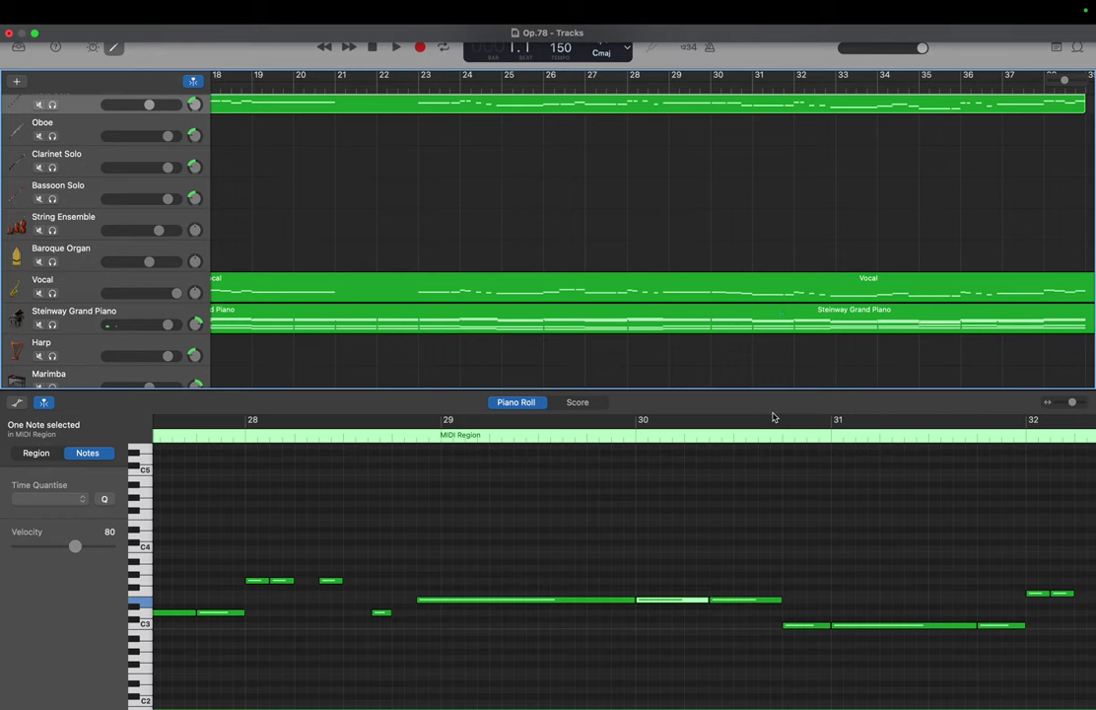
{"action": "left_click", "coordinate": [885, 625]}
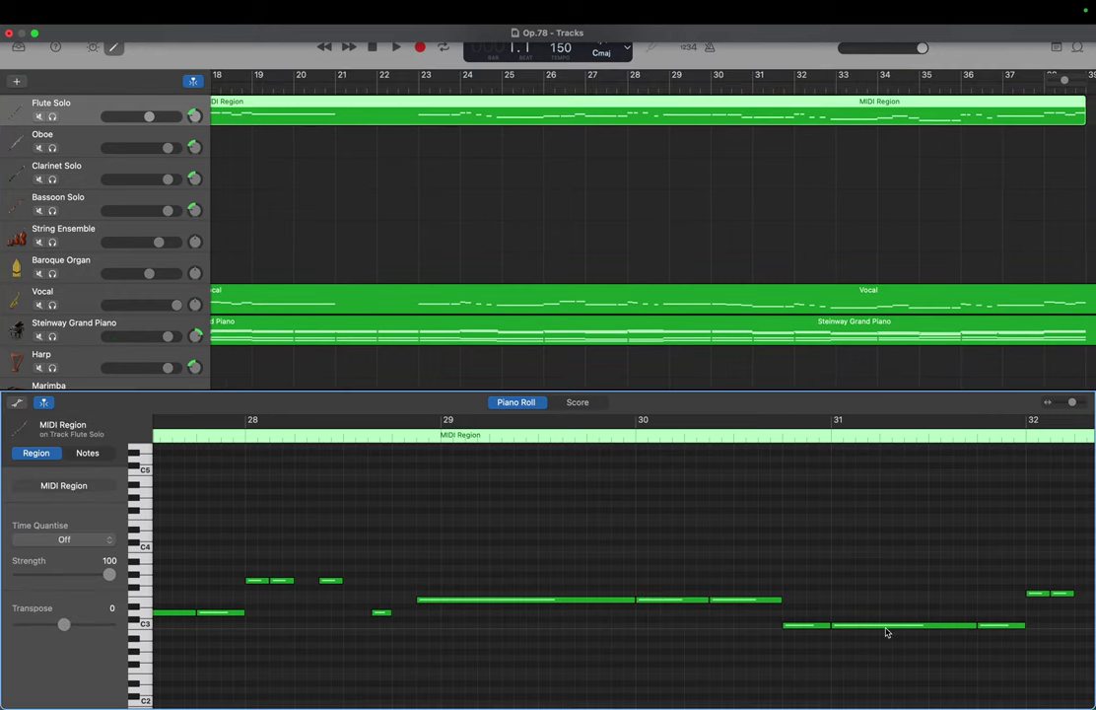
{"action": "left_click", "coordinate": [785, 324]}
{"action": "scroll", "coordinate": [754, 506], "scroll_direction": "up", "scroll_amount": 10}
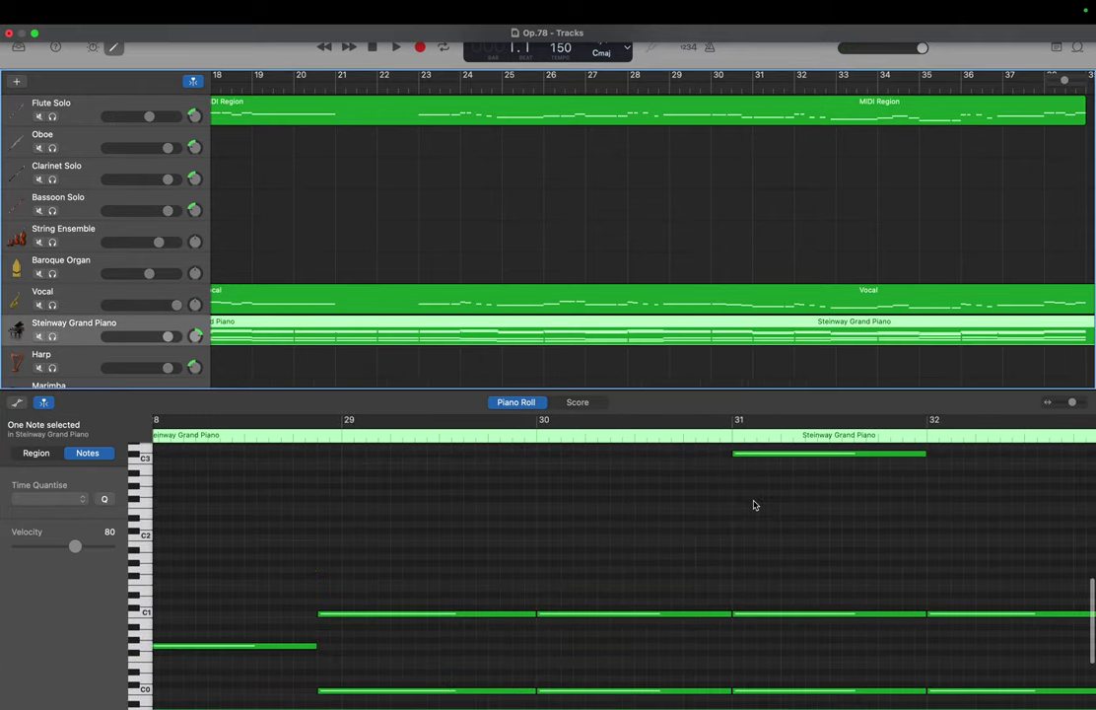
{"action": "left_click", "coordinate": [754, 536]}
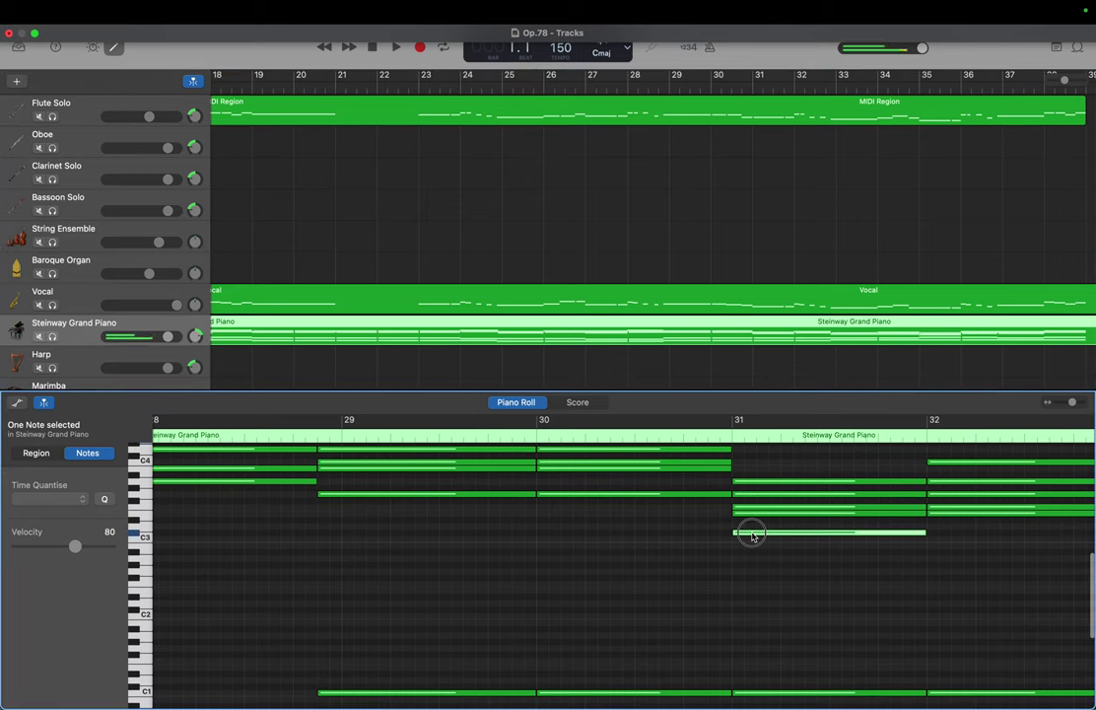
{"action": "mouse_move", "coordinate": [754, 536]}
{"action": "left_mouse_down"}
{"action": "mouse_move", "coordinate": [754, 524]}
{"action": "mouse_move", "coordinate": [752, 541]}
{"action": "left_mouse_up"}
Audition the E3 of the Steinway Grand Piano chord in bar 31 and raise the chord's C3 one octave to C4
{"action": "left_click", "coordinate": [748, 513]}
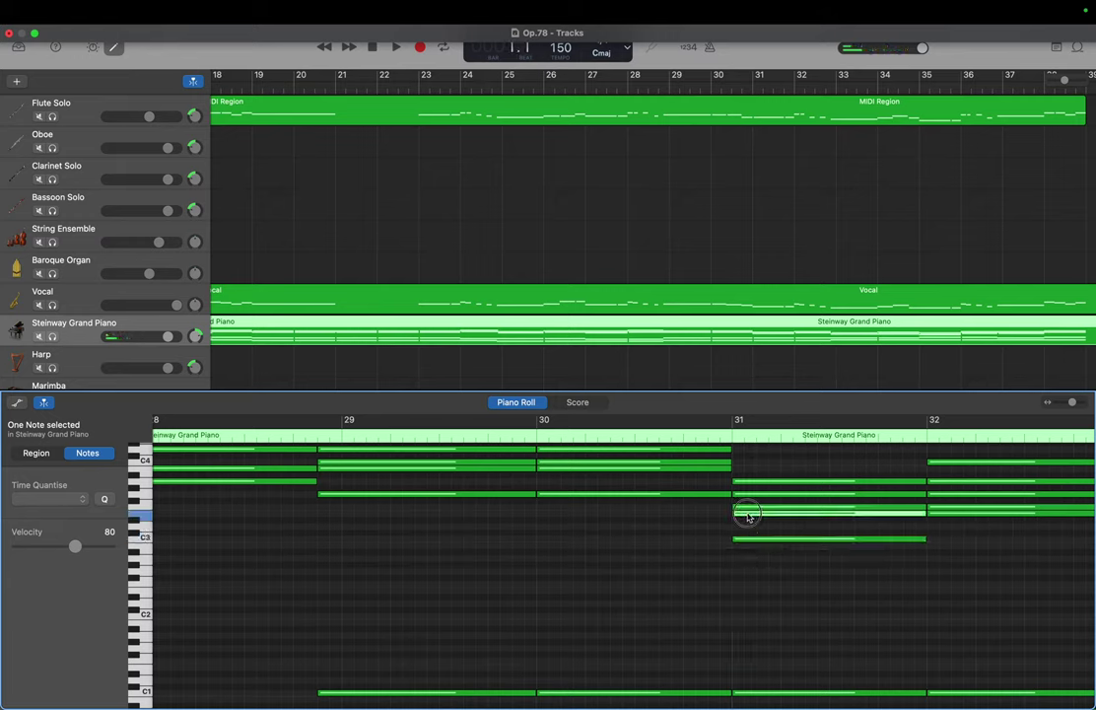
{"action": "left_click_drag", "start_coordinate": [748, 512], "coordinate": [749, 511]}
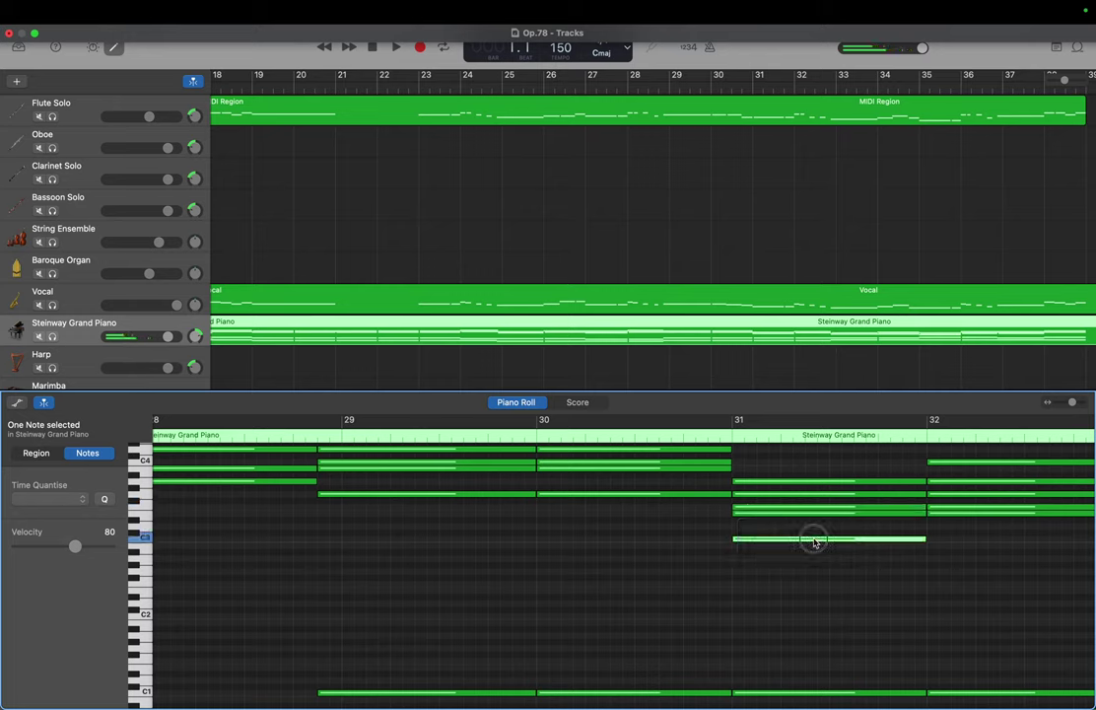
{"action": "left_click_drag", "start_coordinate": [812, 538], "coordinate": [811, 465]}
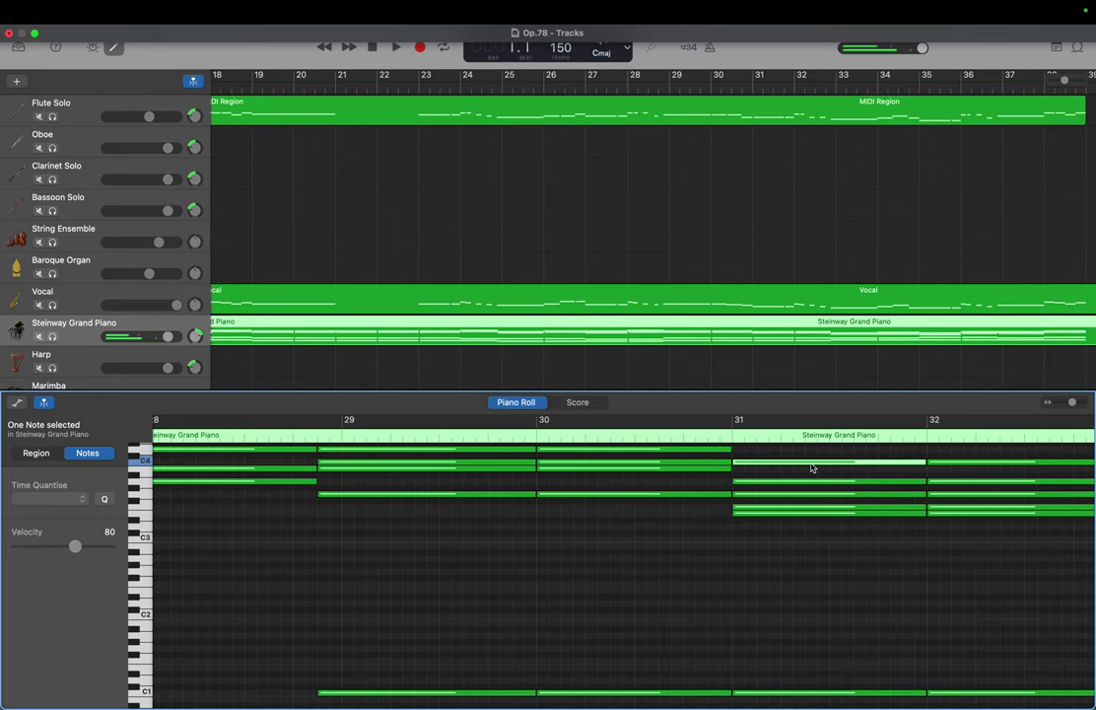
Audition the Flute Solo's second short F3 note in bar 32
{"action": "scroll", "coordinate": [811, 467], "scroll_direction": "right", "scroll_amount": 3}
{"action": "scroll", "coordinate": [812, 468], "scroll_direction": "right", "scroll_amount": 3}
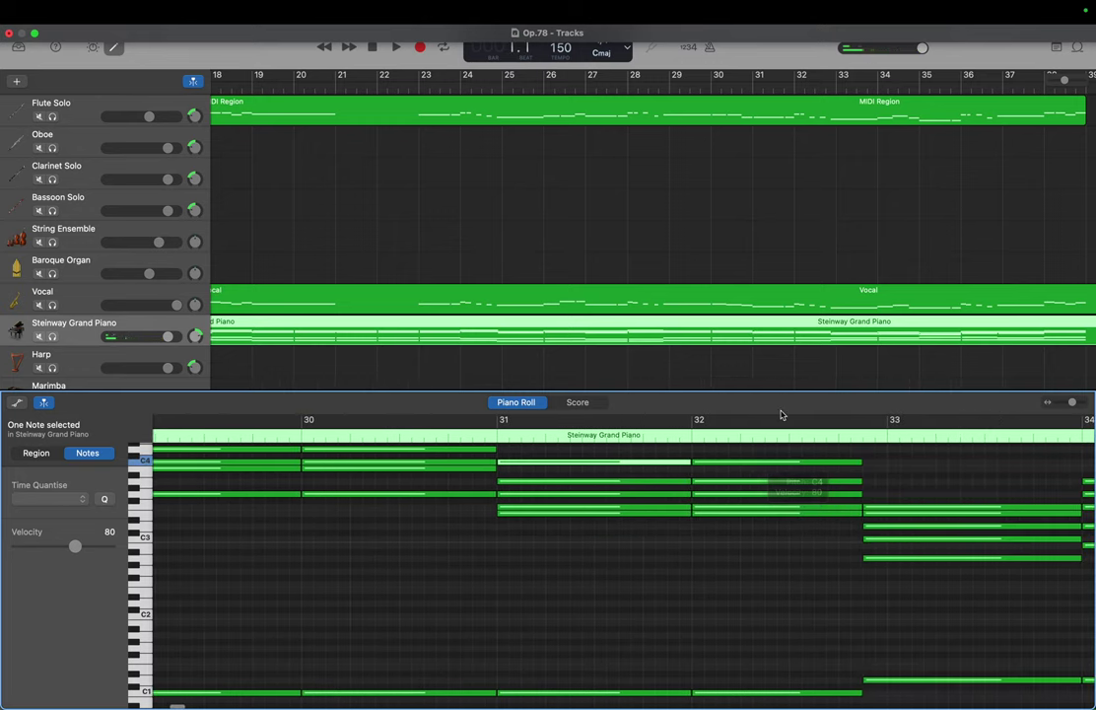
{"action": "left_click", "coordinate": [793, 111]}
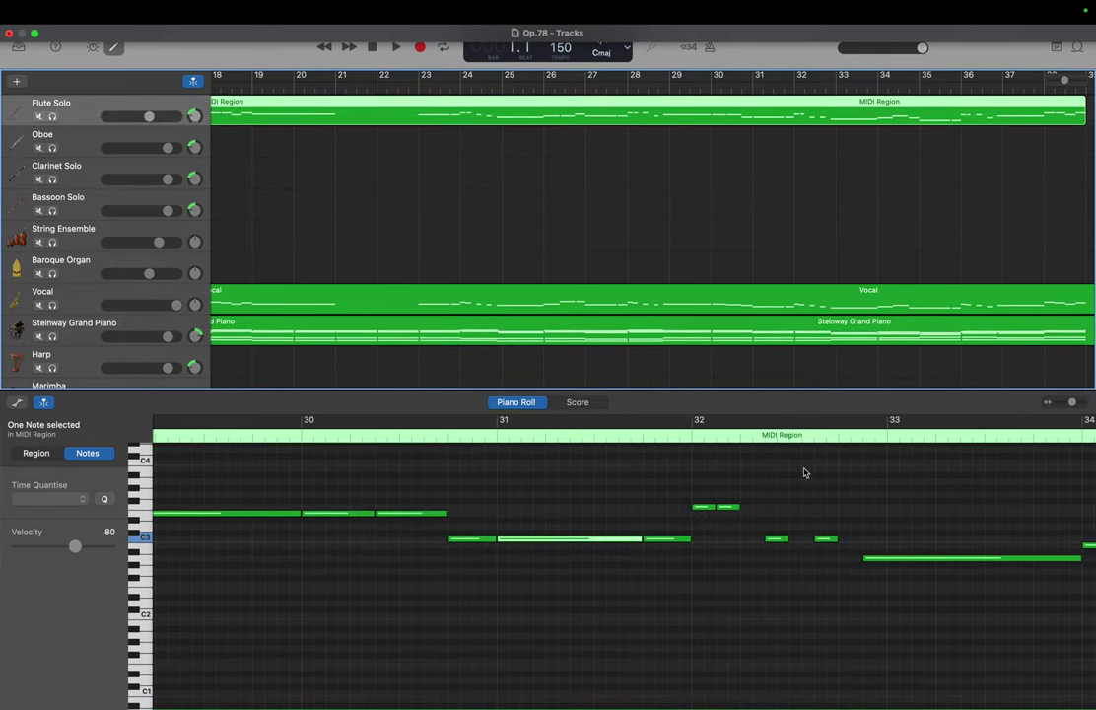
{"action": "left_click", "coordinate": [731, 512]}
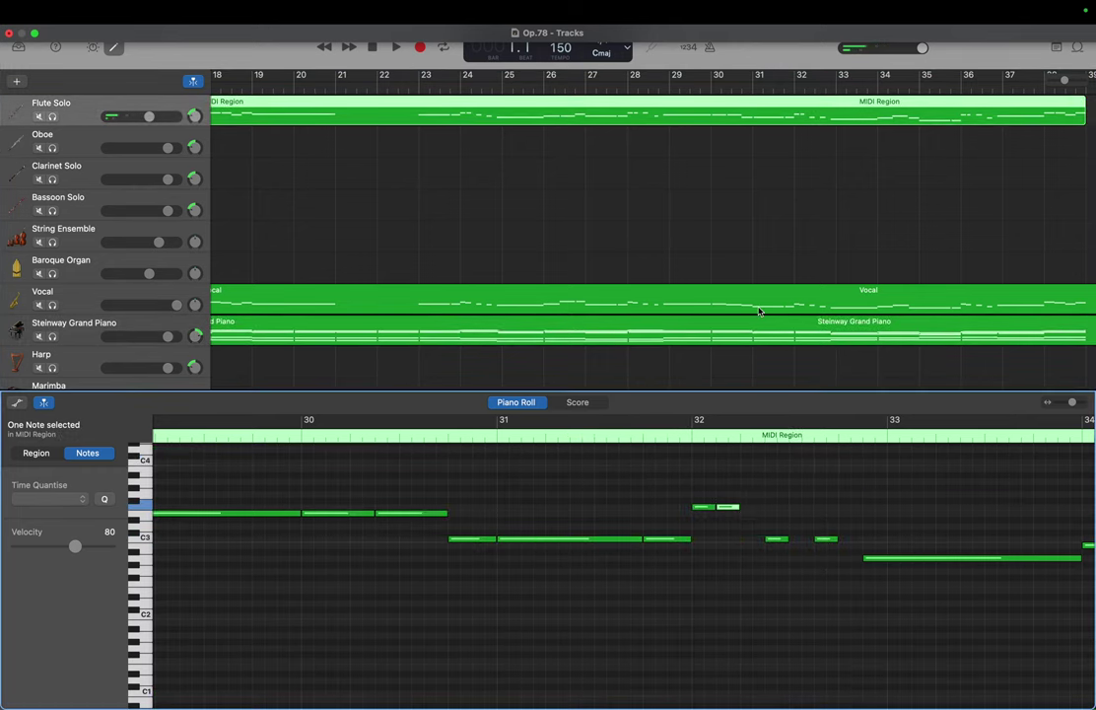
Raise the Steinway Grand Piano chord's E3 and F3 in bar 32 one octave to E4 and F4
{"action": "left_click", "coordinate": [811, 323]}
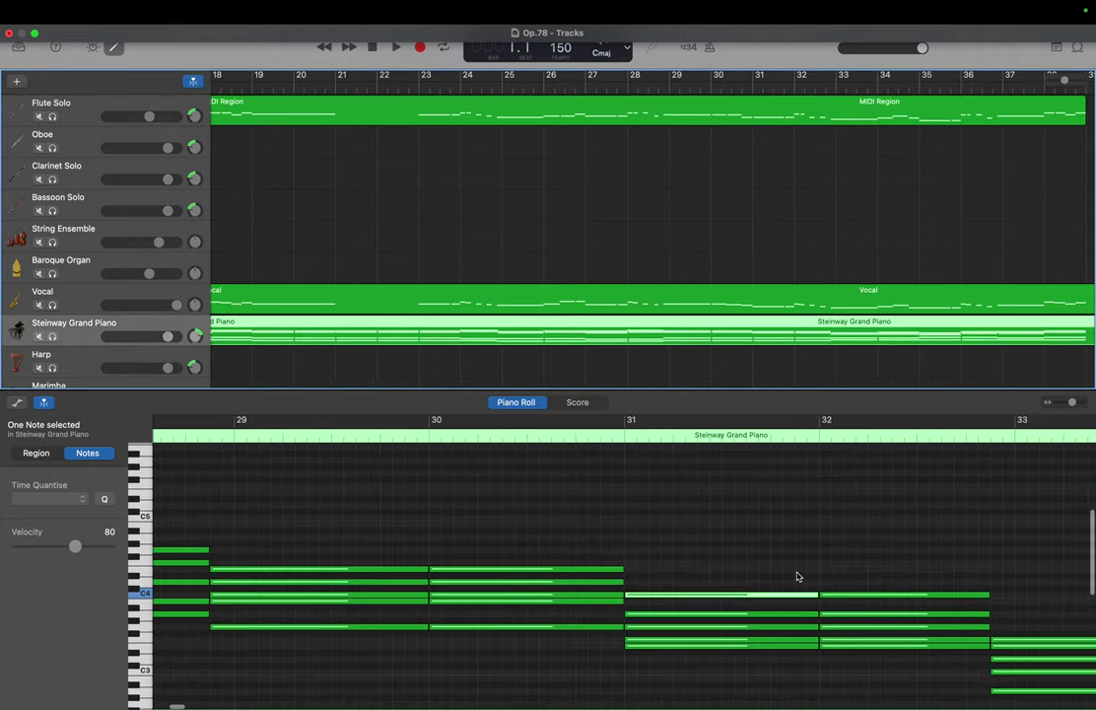
{"action": "scroll", "coordinate": [798, 577], "scroll_direction": "right", "scroll_amount": 3}
{"action": "scroll", "coordinate": [798, 576], "scroll_direction": "down", "scroll_amount": 2}
{"action": "scroll", "coordinate": [798, 576], "scroll_direction": "down", "scroll_amount": 2}
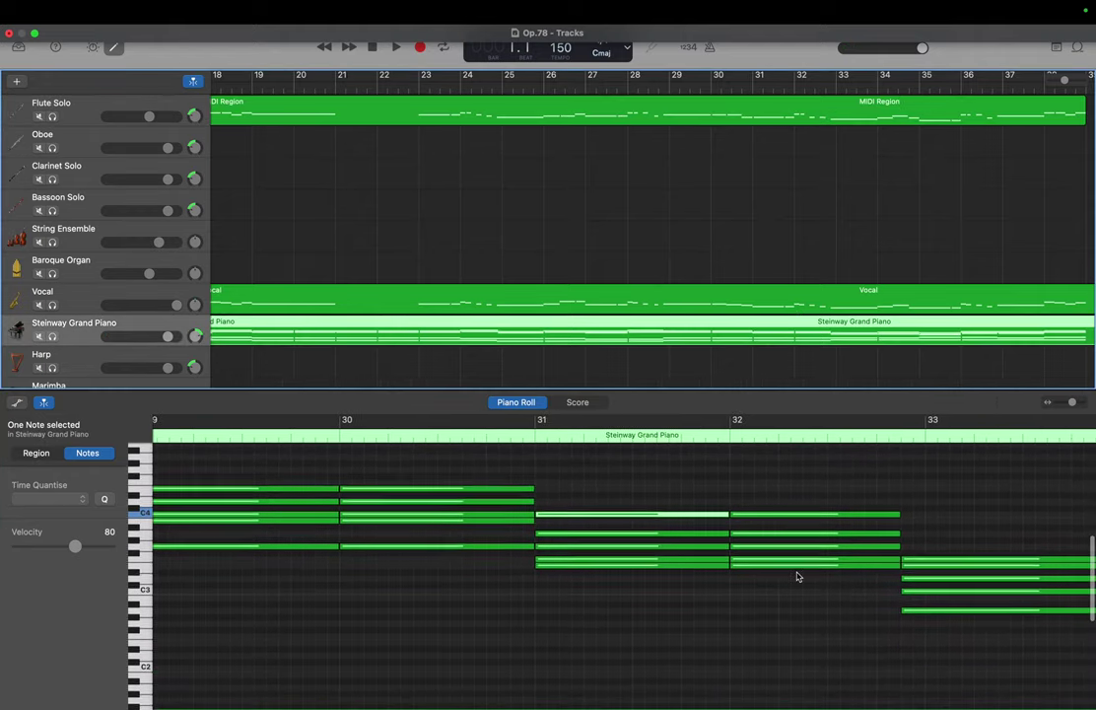
{"action": "left_click", "coordinate": [792, 566]}
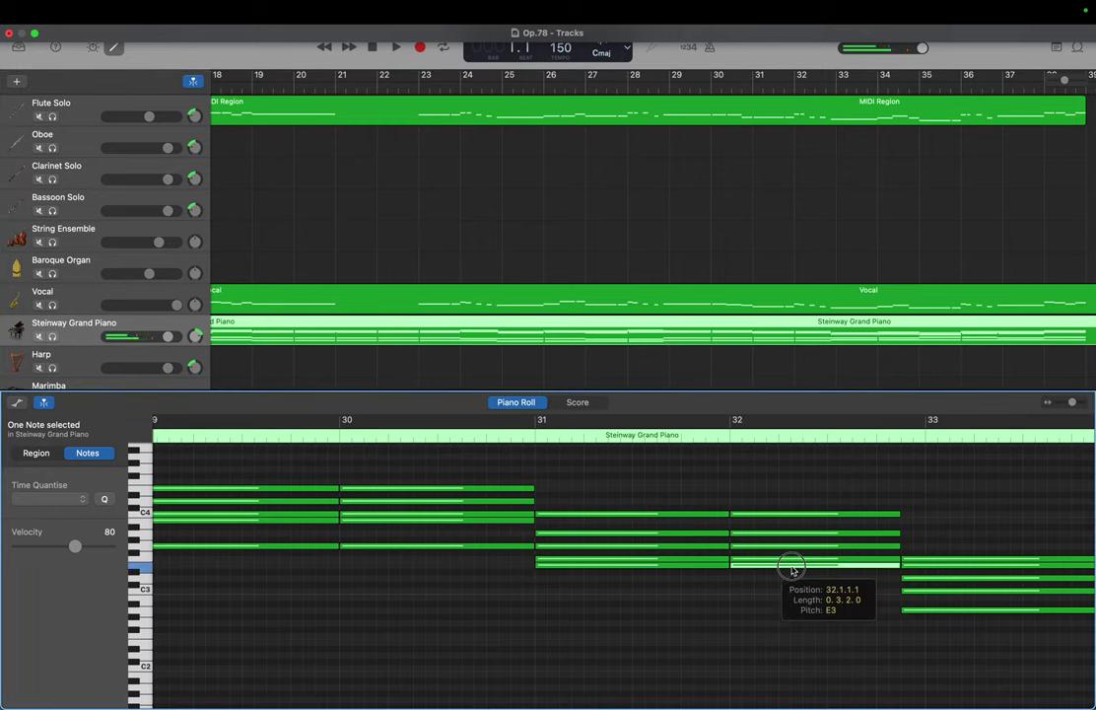
{"action": "left_click_drag", "start_coordinate": [792, 569], "coordinate": [796, 492]}
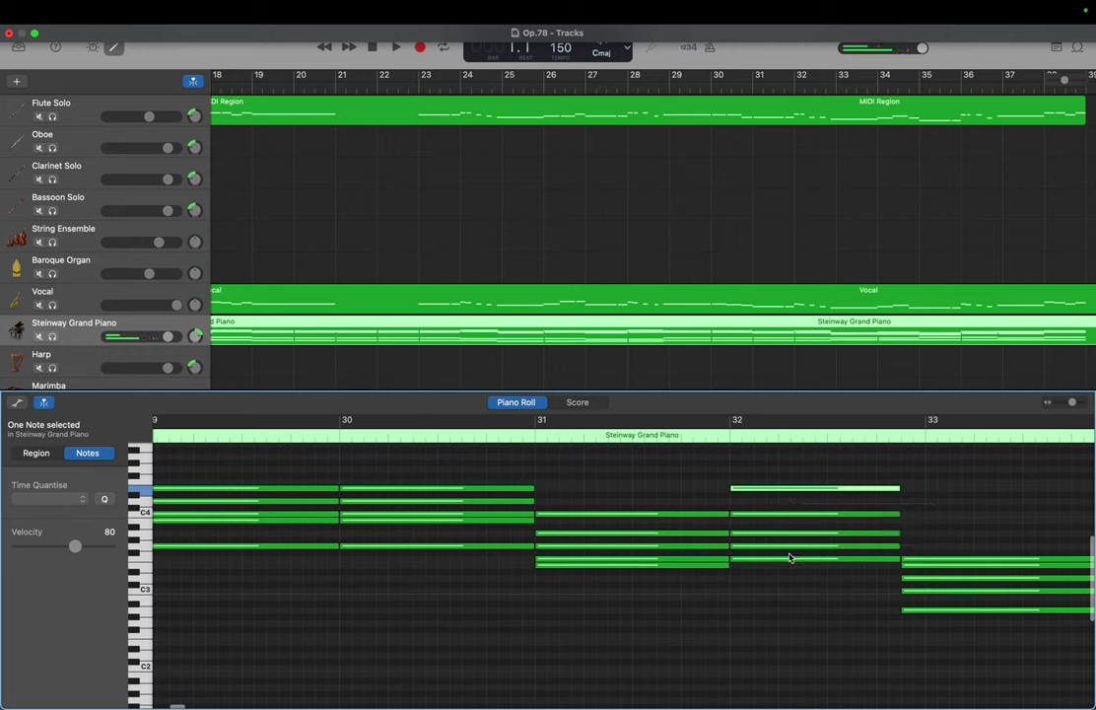
{"action": "left_click", "coordinate": [790, 559]}
{"action": "left_click_drag", "start_coordinate": [790, 559], "coordinate": [791, 479]}
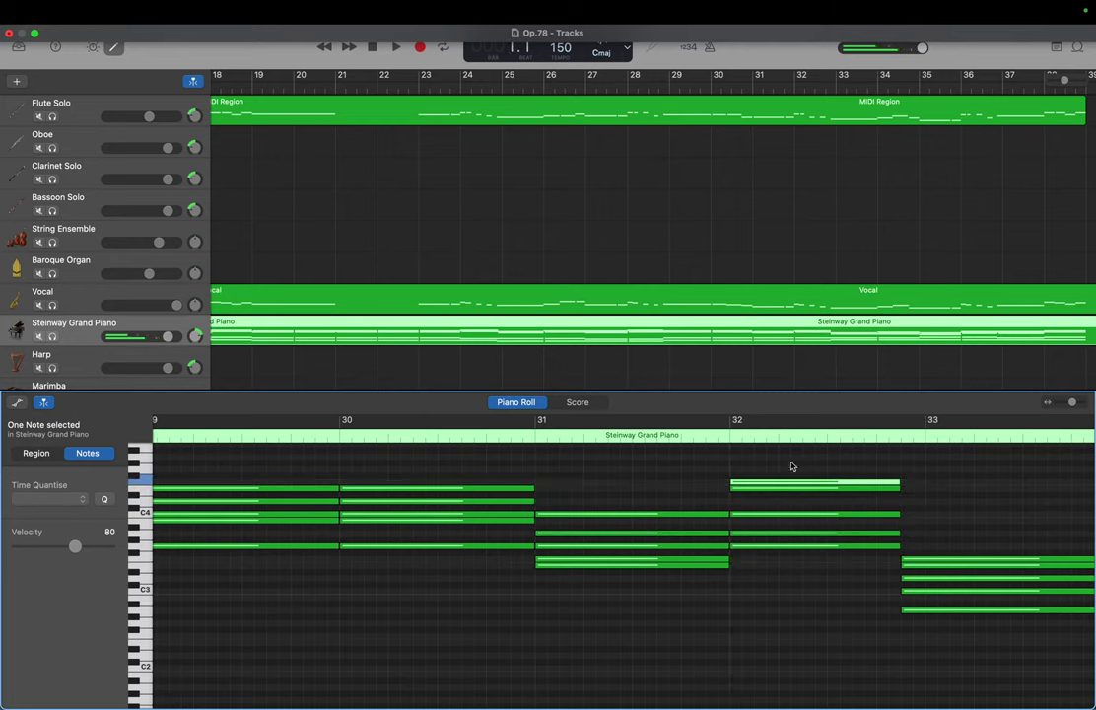
Audition the Flute Solo's long A2 into bar 33 and raise the Steinway Grand Piano chord's A2 there to A3
{"action": "left_click", "coordinate": [843, 117]}
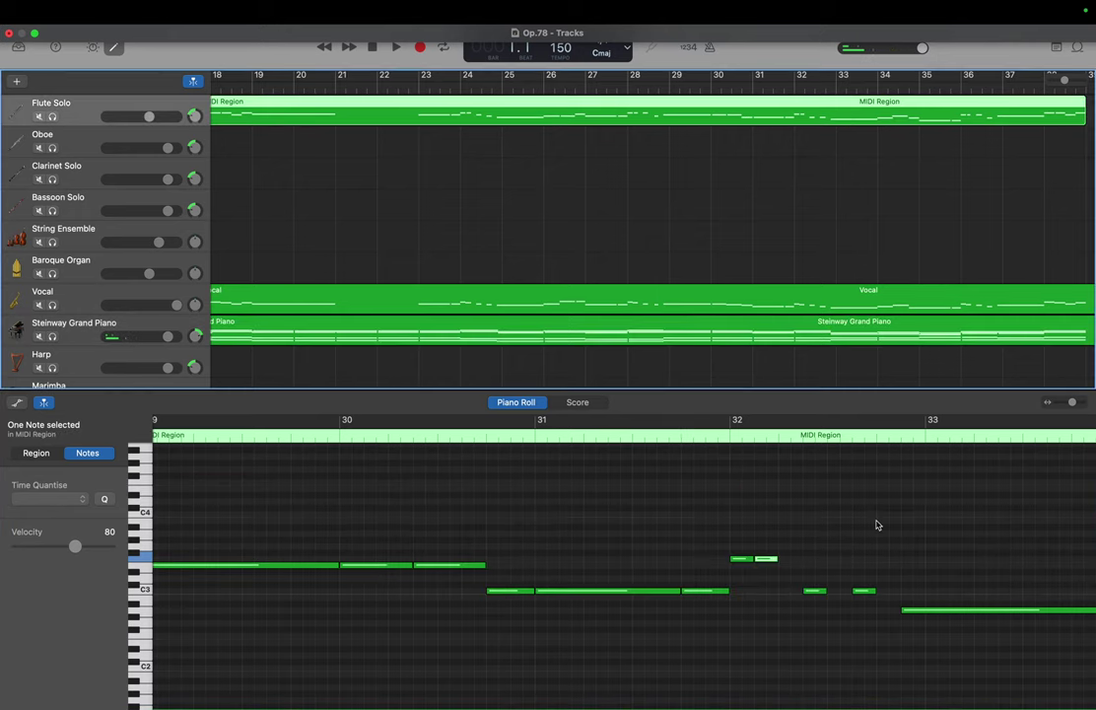
{"action": "scroll", "coordinate": [877, 524], "scroll_direction": "right", "scroll_amount": 5}
{"action": "left_click", "coordinate": [884, 616]}
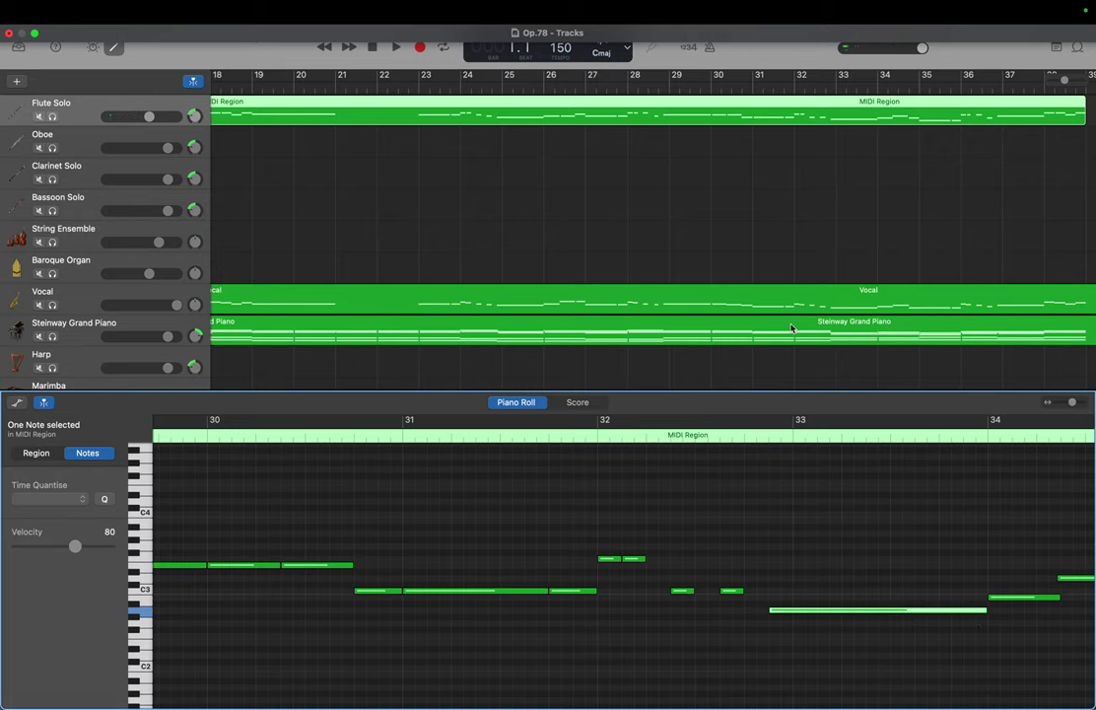
{"action": "left_click", "coordinate": [846, 336]}
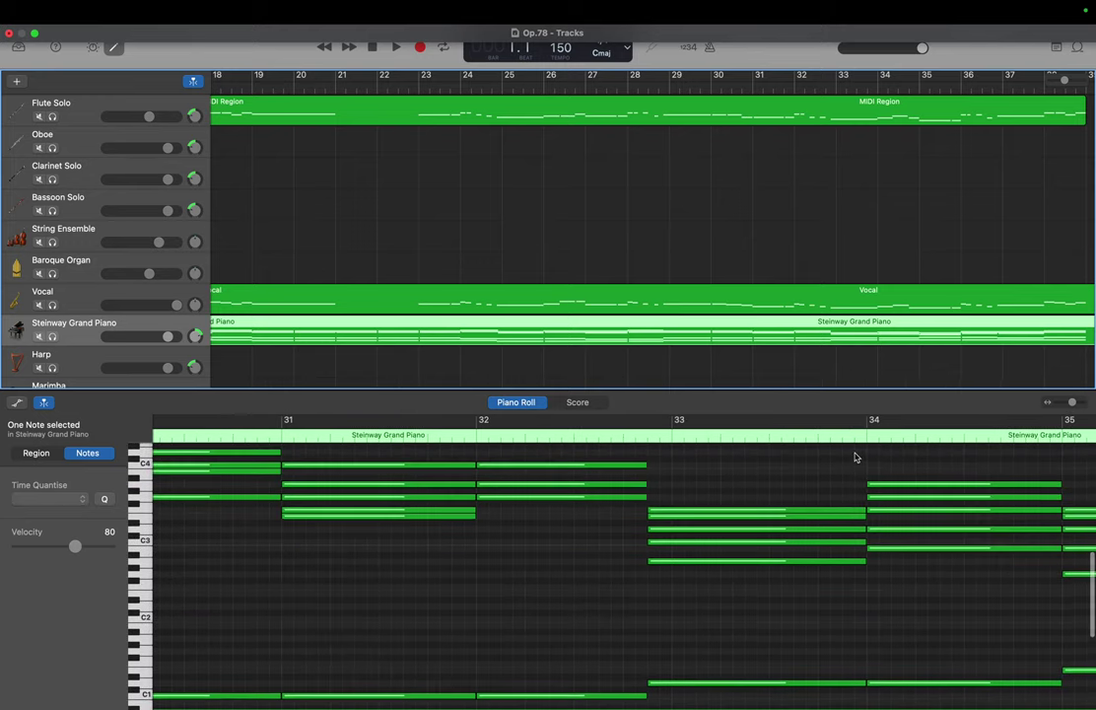
{"action": "left_click_drag", "start_coordinate": [739, 565], "coordinate": [740, 490]}
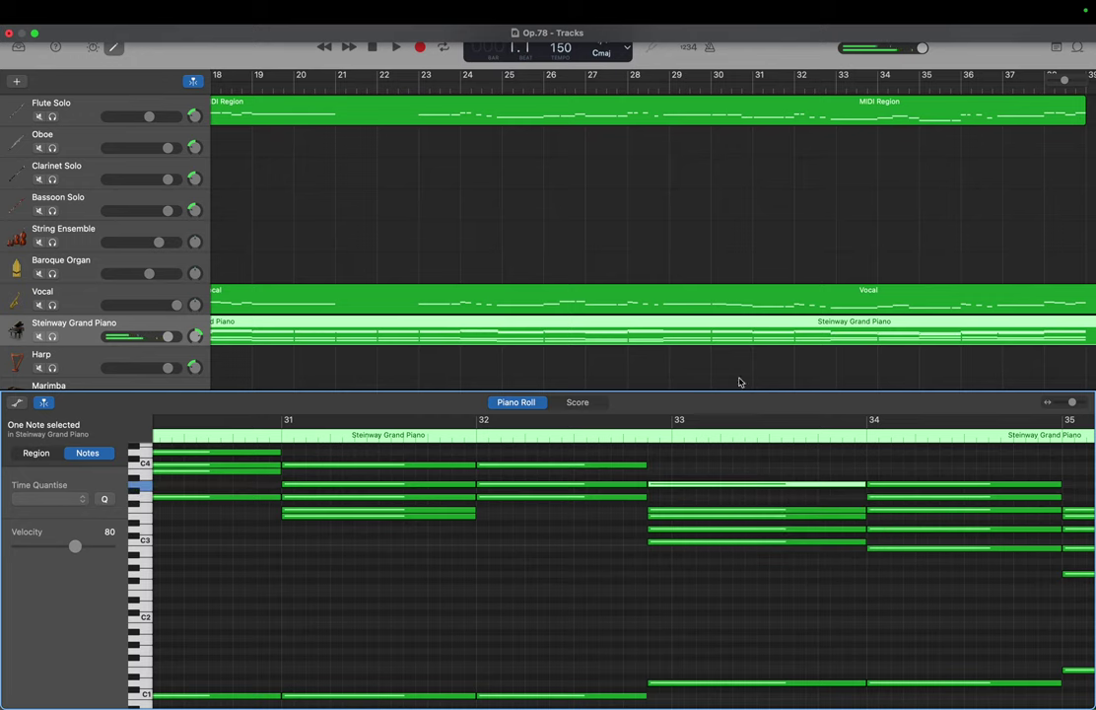
Audition the Flute Solo's D3 in bar 34 and raise the Steinway Grand Piano chord's B2 and D3 there to B3 and D4
{"action": "left_click", "coordinate": [894, 117]}
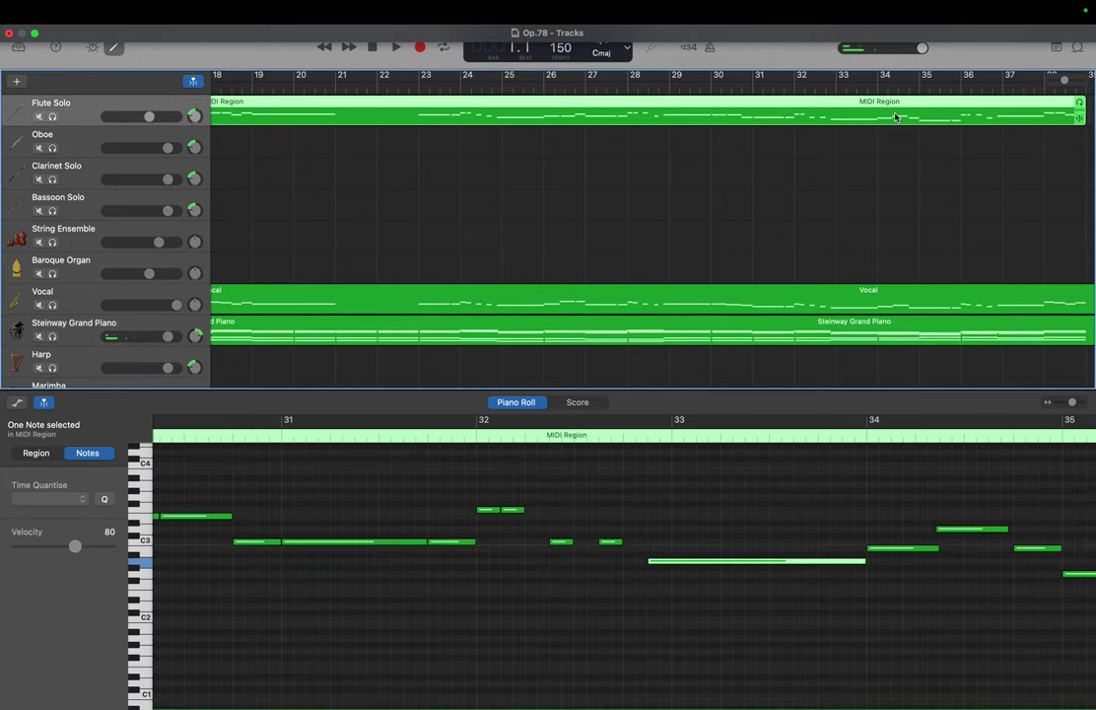
{"action": "scroll", "coordinate": [893, 113], "scroll_direction": "up", "scroll_amount": 2}
{"action": "scroll", "coordinate": [892, 112], "scroll_direction": "right", "scroll_amount": 2}
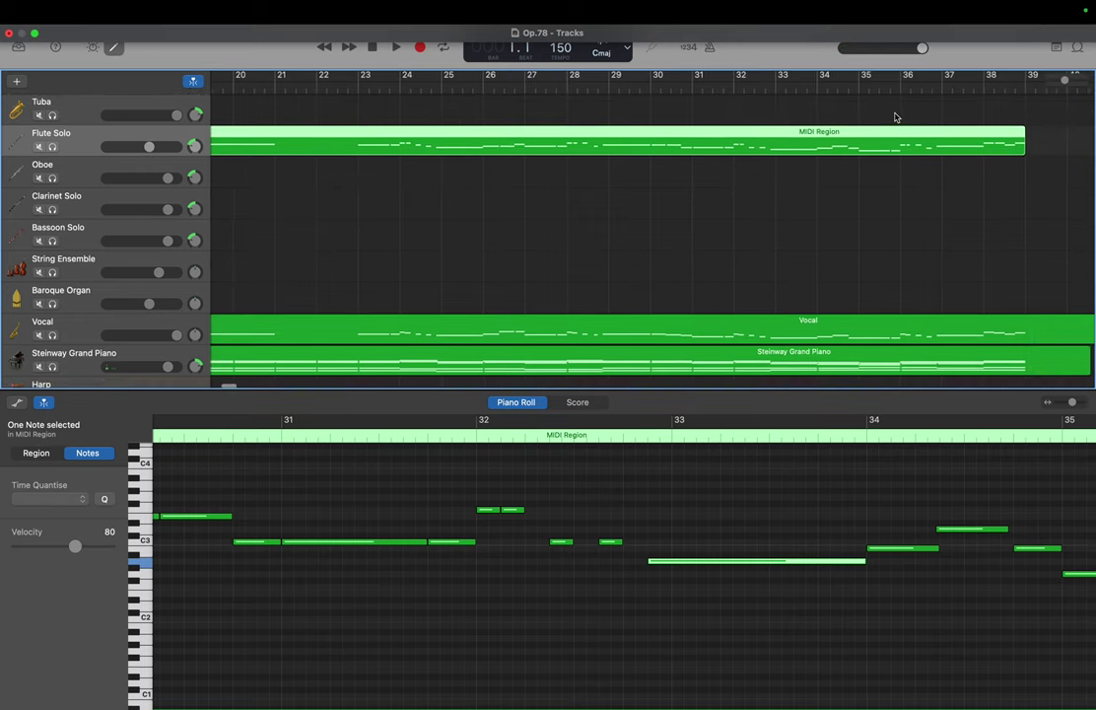
{"action": "left_click", "coordinate": [964, 530]}
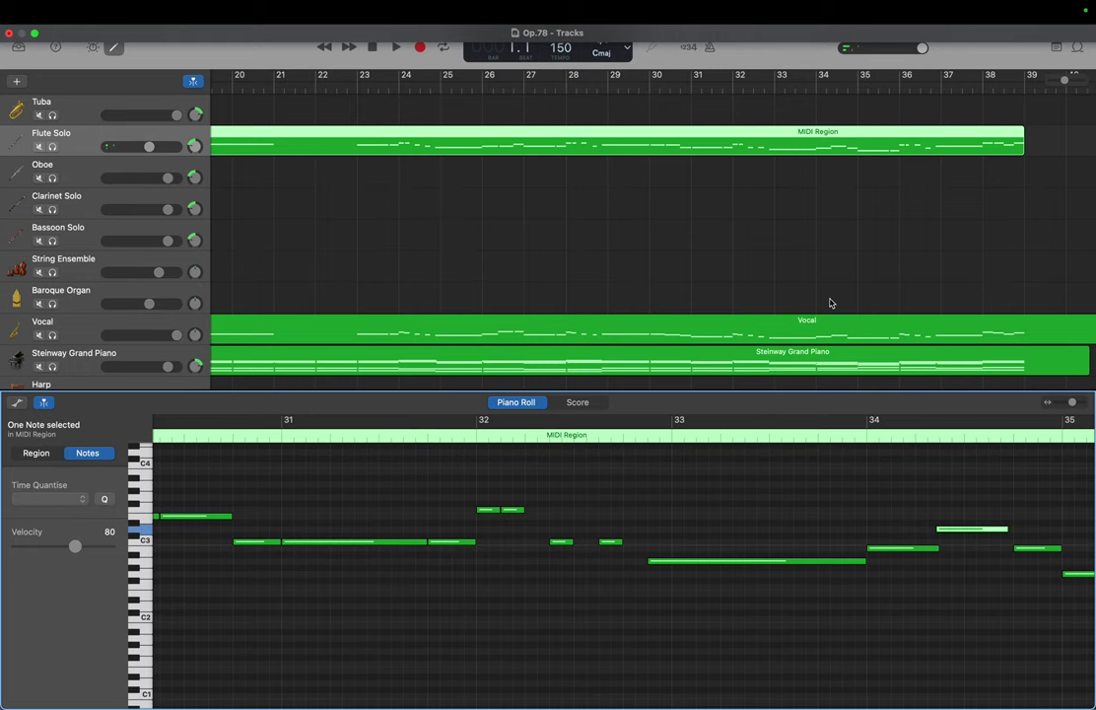
{"action": "left_click", "coordinate": [838, 355]}
{"action": "scroll", "coordinate": [839, 353], "scroll_direction": "right", "scroll_amount": 5}
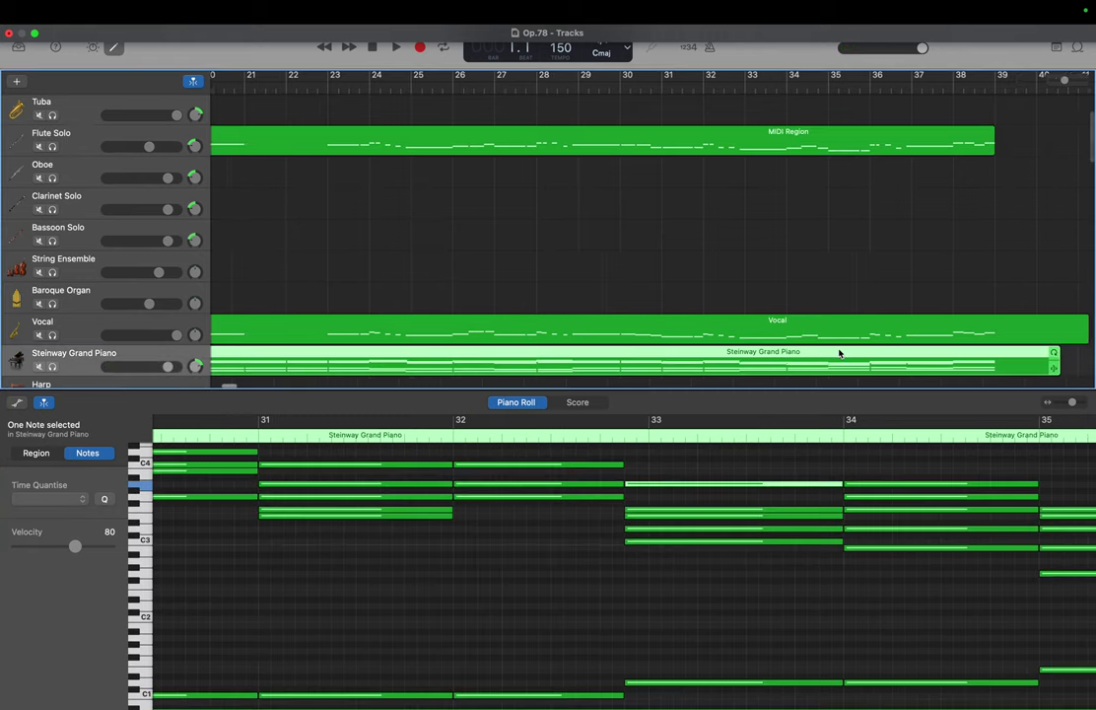
{"action": "left_click", "coordinate": [911, 548]}
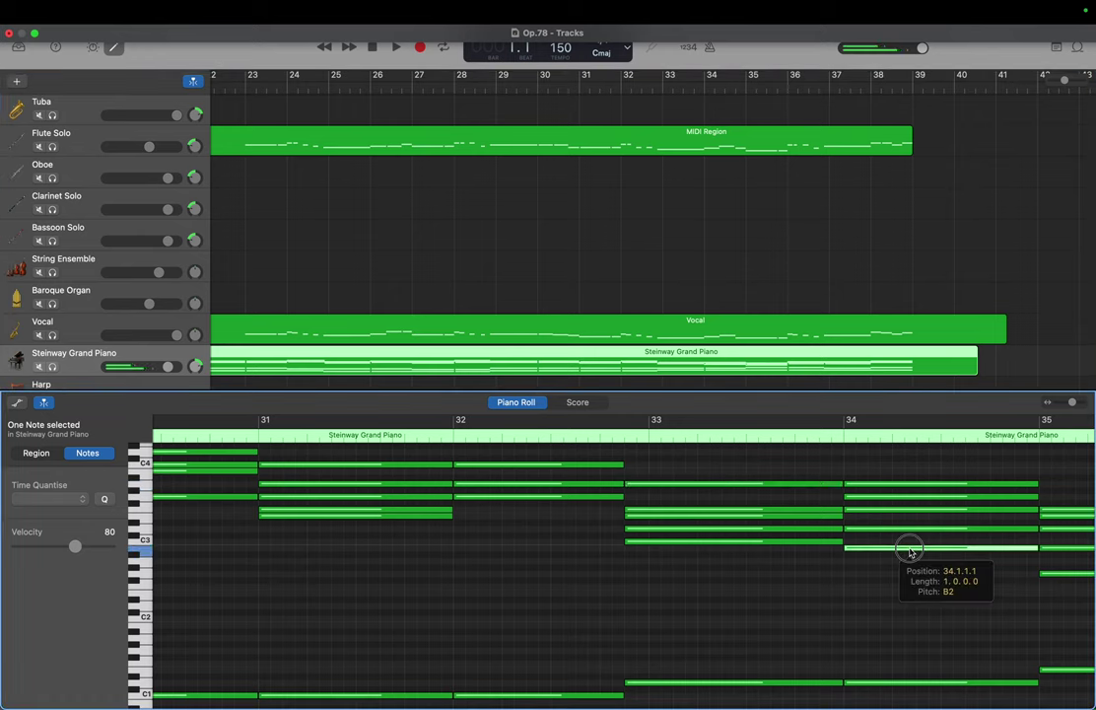
{"action": "left_click_drag", "start_coordinate": [911, 548], "coordinate": [905, 456]}
{"action": "left_click", "coordinate": [905, 528]}
{"action": "scroll", "coordinate": [779, 444], "scroll_direction": "right", "scroll_amount": 3}
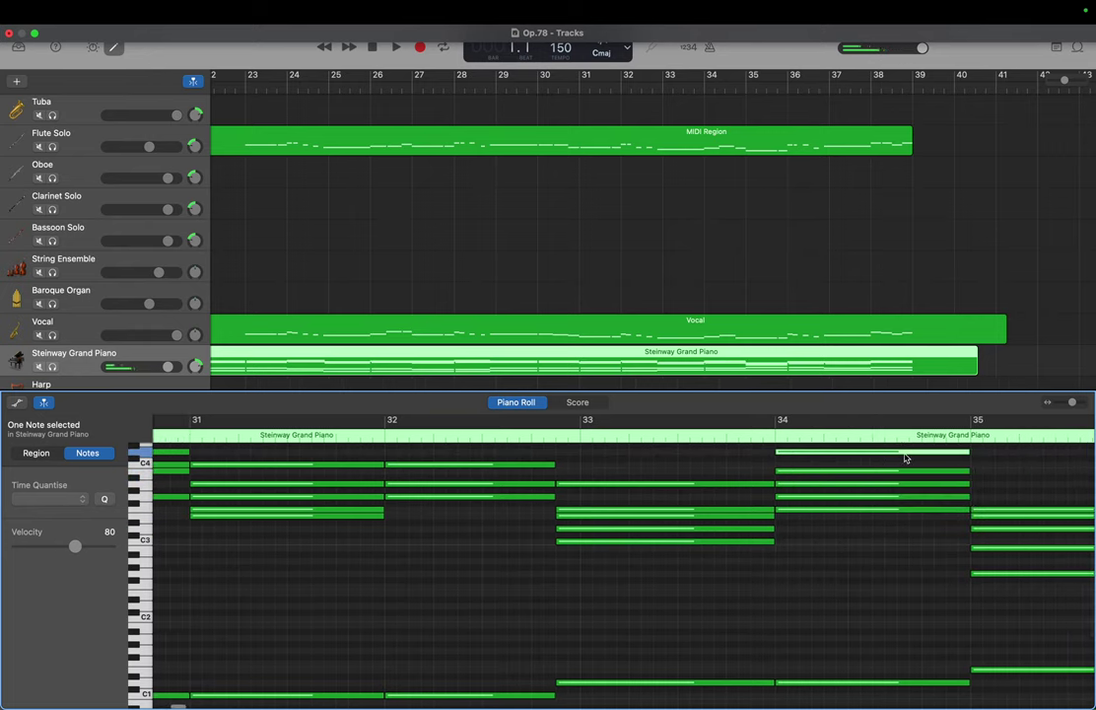
Audition the Flute Solo's long G2 in bar 35 and raise the Steinway Grand Piano chord's G2 to G3, checking its B2
{"action": "scroll", "coordinate": [751, 433], "scroll_direction": "right", "scroll_amount": 4}
{"action": "left_click", "coordinate": [758, 142]}
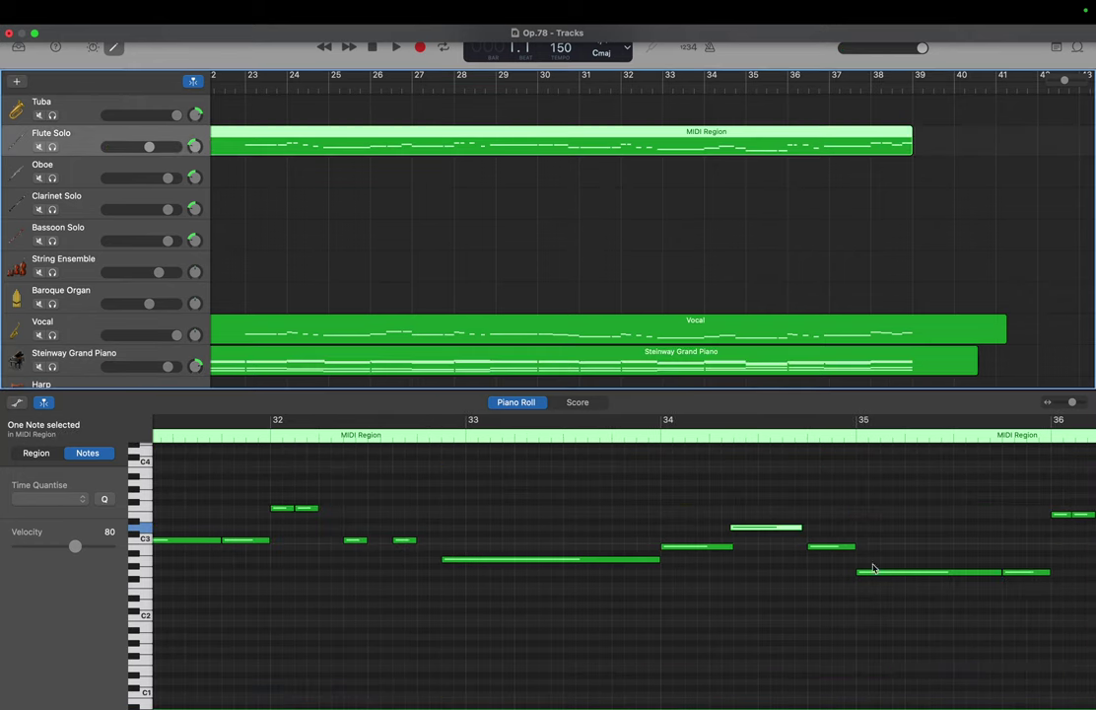
{"action": "left_click", "coordinate": [893, 574]}
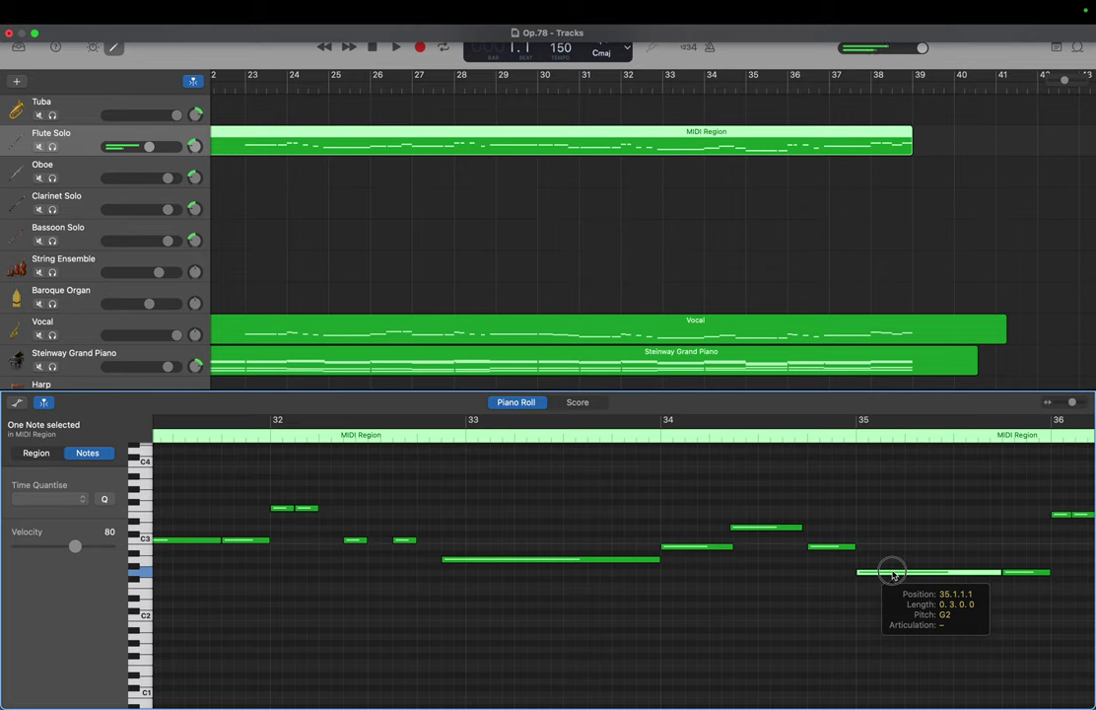
{"action": "left_click", "coordinate": [763, 351]}
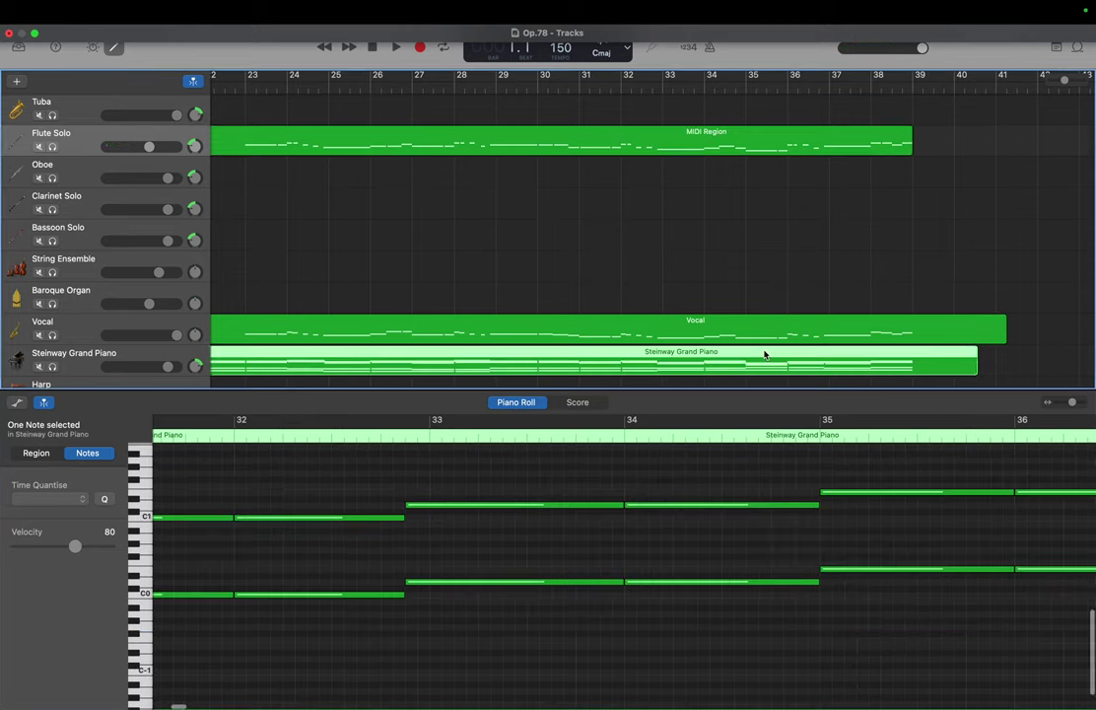
{"action": "scroll", "coordinate": [797, 494], "scroll_direction": "up", "scroll_amount": 6}
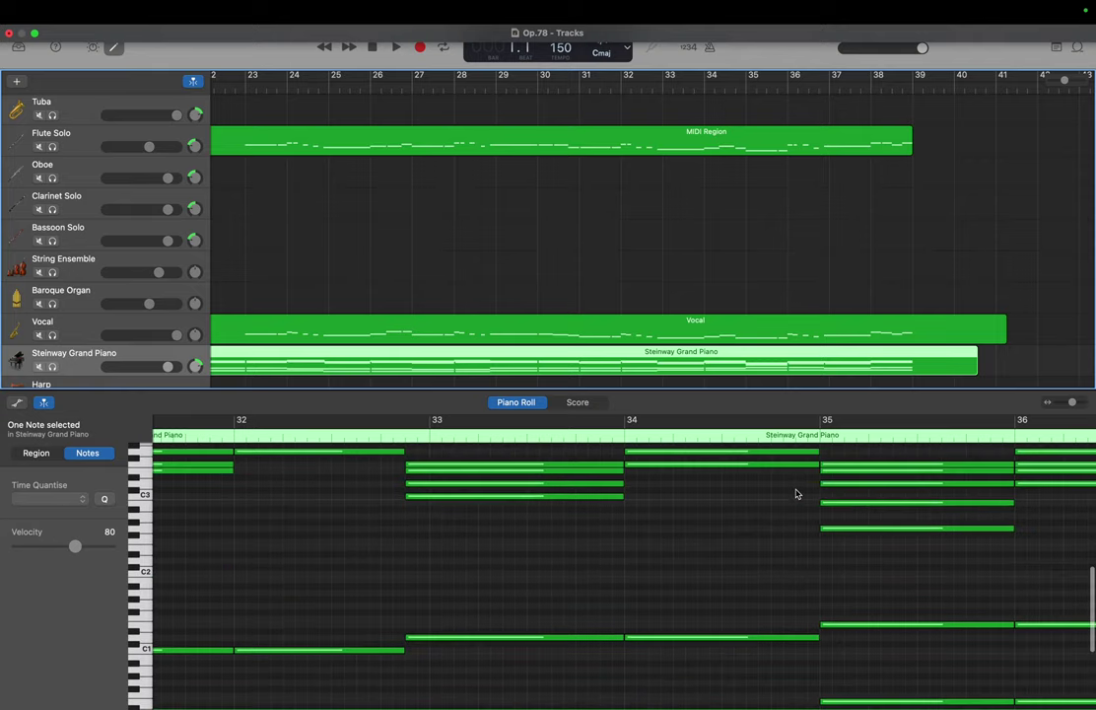
{"action": "left_click_drag", "start_coordinate": [853, 550], "coordinate": [849, 470]}
{"action": "left_click", "coordinate": [857, 525]}
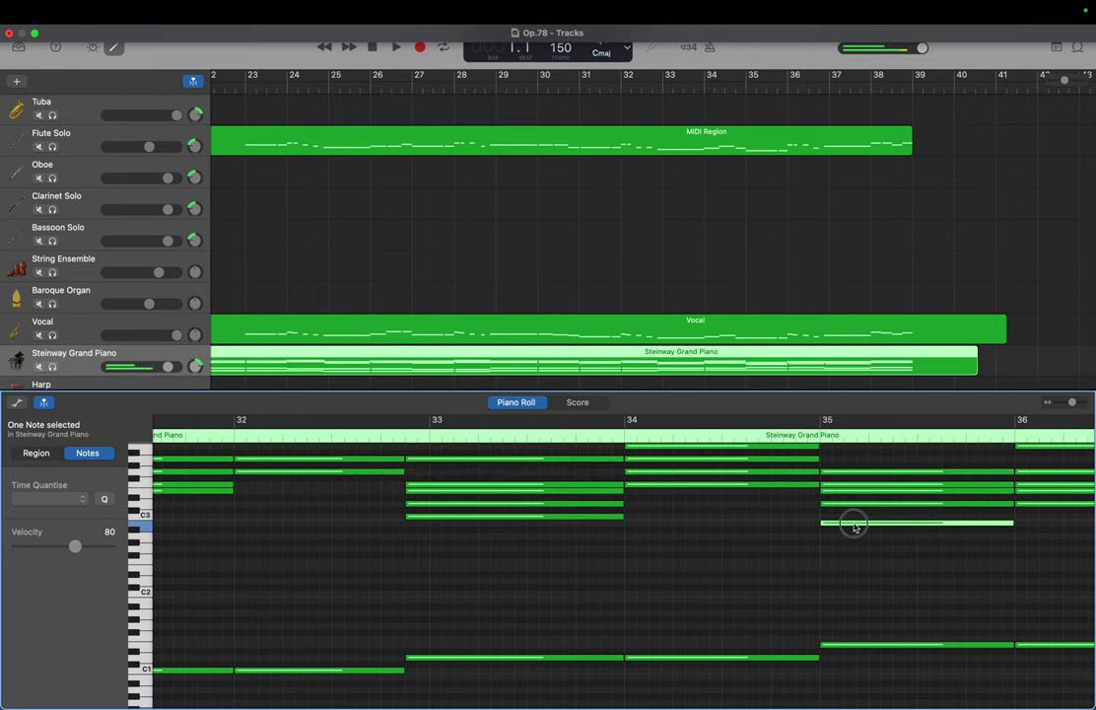
{"action": "scroll", "coordinate": [855, 528], "scroll_direction": "right", "scroll_amount": 5}
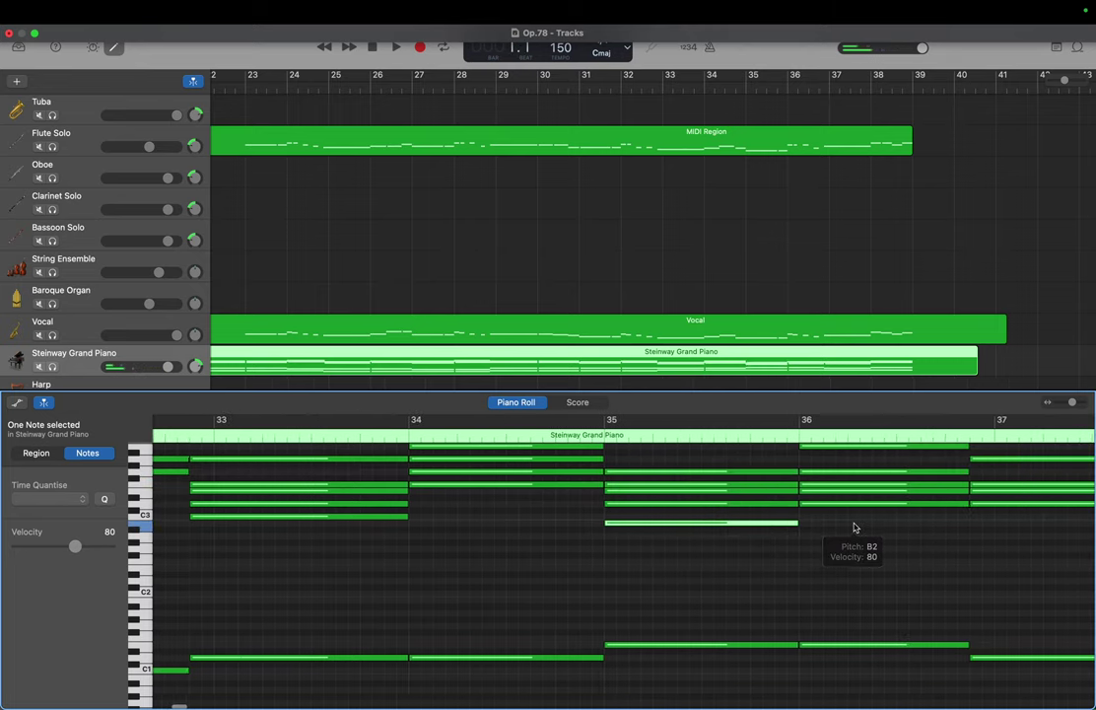
{"action": "left_click", "coordinate": [854, 527]}
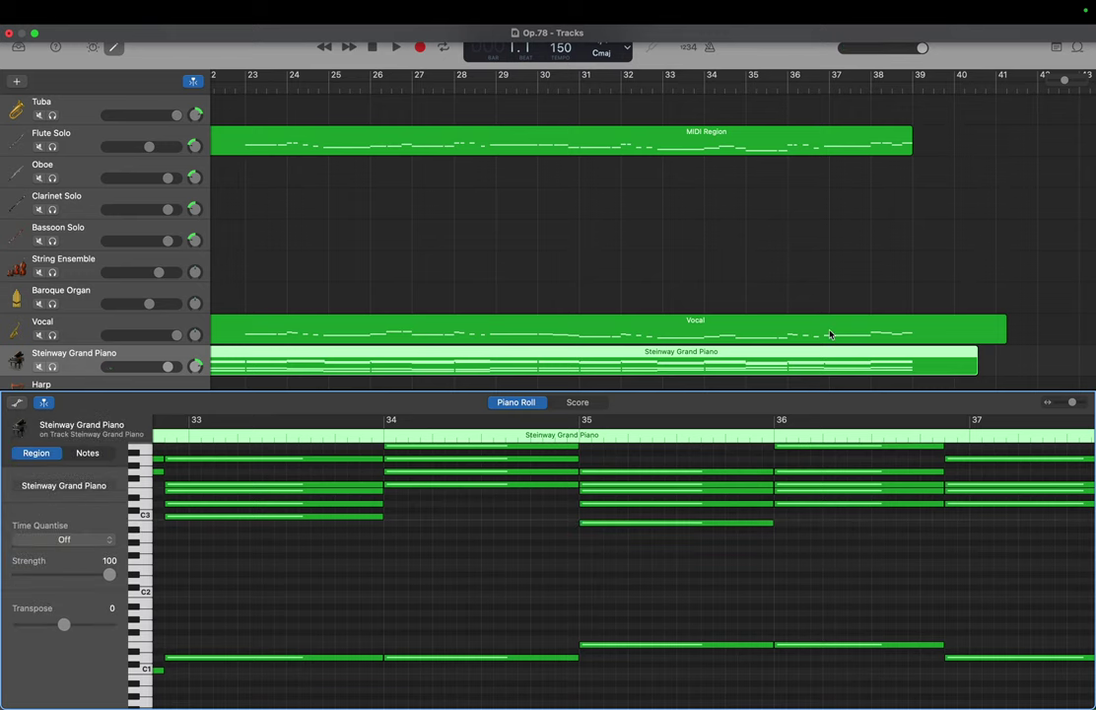
Audition the Flute Solo's second short E3 in bar 36 and raise the Steinway Grand Piano chord's D3 and E3 to D4 and E4
{"action": "left_click", "coordinate": [795, 140]}
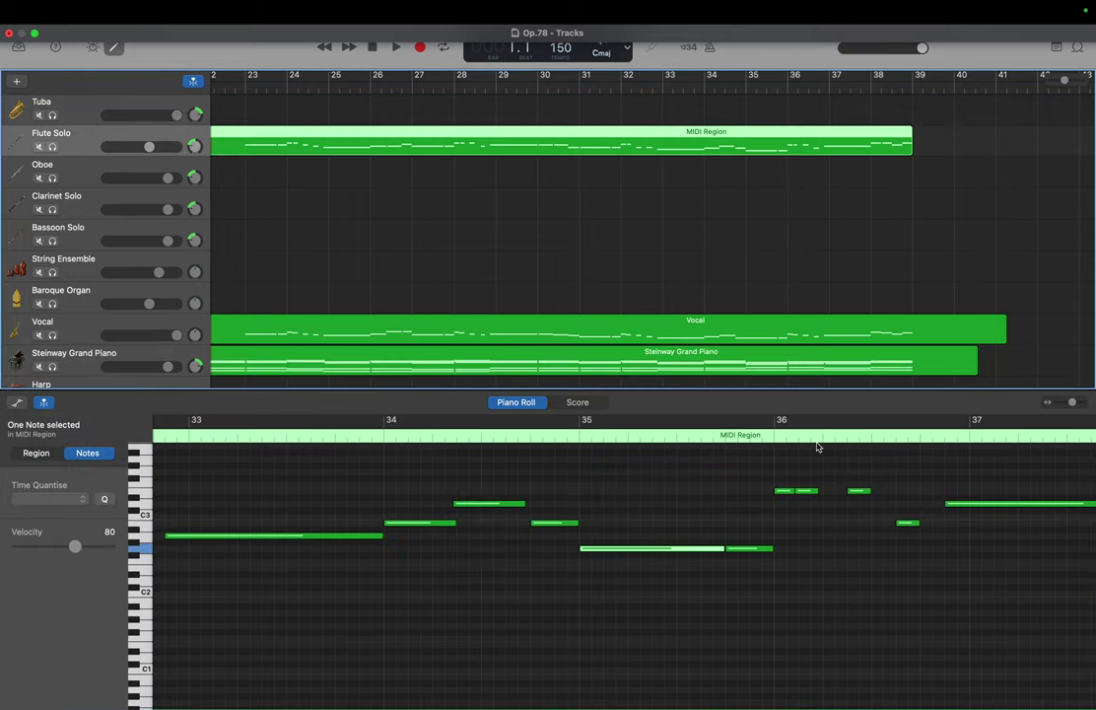
{"action": "left_click", "coordinate": [803, 490]}
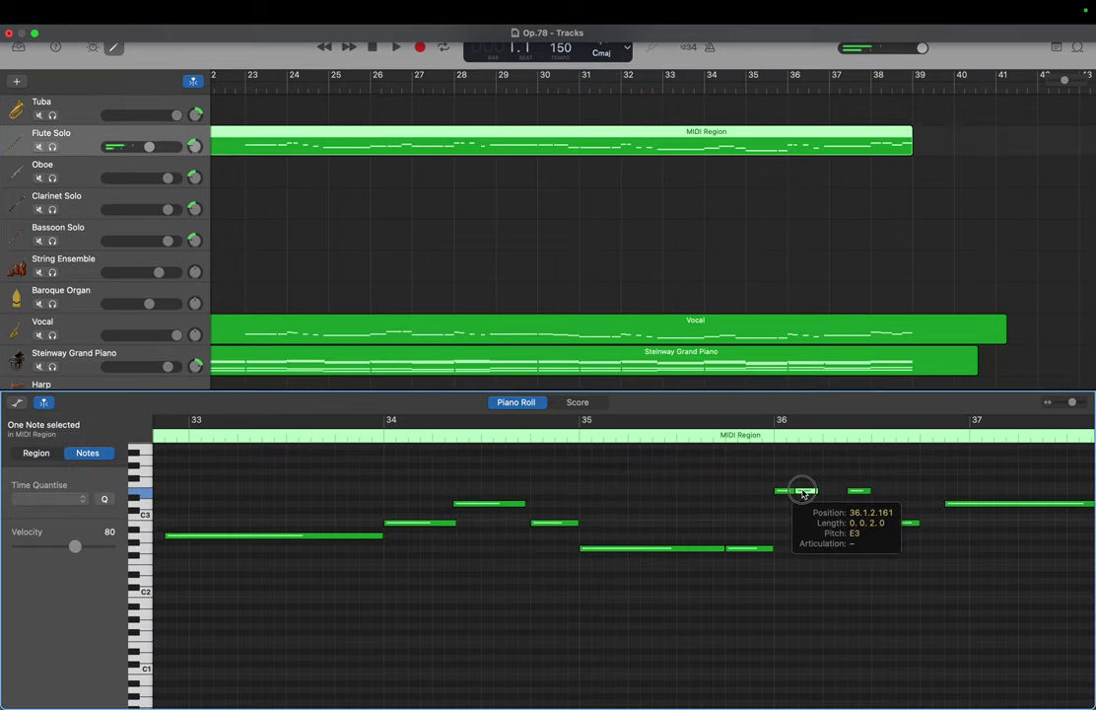
{"action": "right_click", "coordinate": [806, 359]}
{"action": "left_click", "coordinate": [810, 433]}
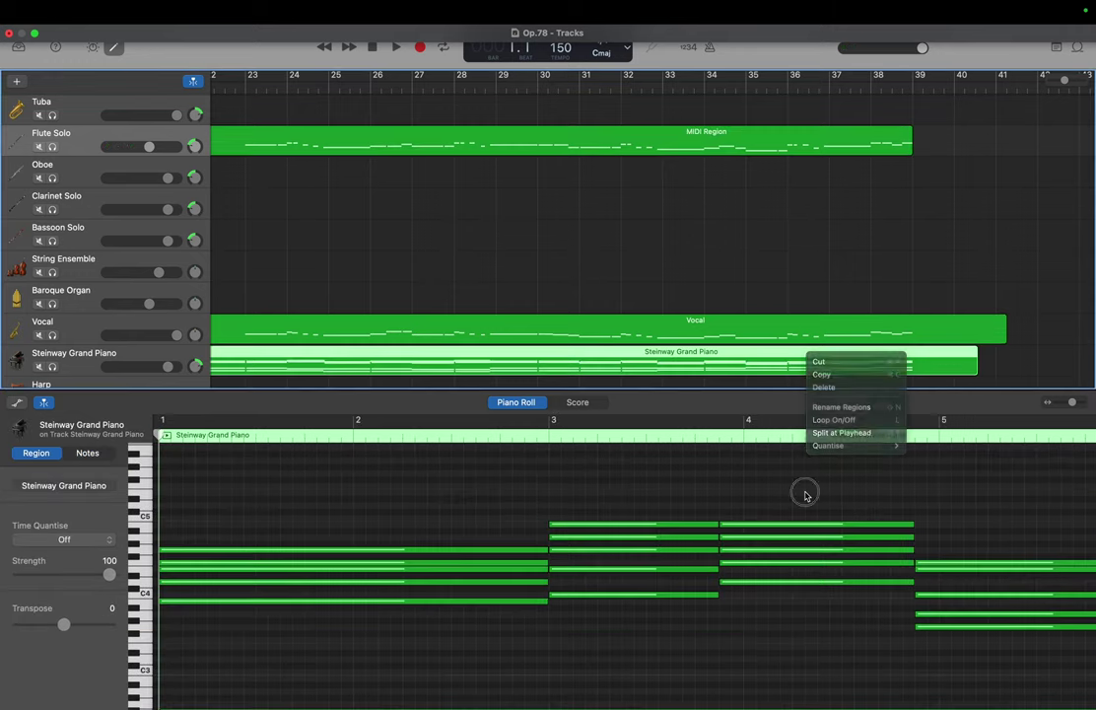
{"action": "scroll", "coordinate": [807, 496], "scroll_direction": "right", "scroll_amount": 10}
{"action": "scroll", "coordinate": [805, 496], "scroll_direction": "right", "scroll_amount": 10}
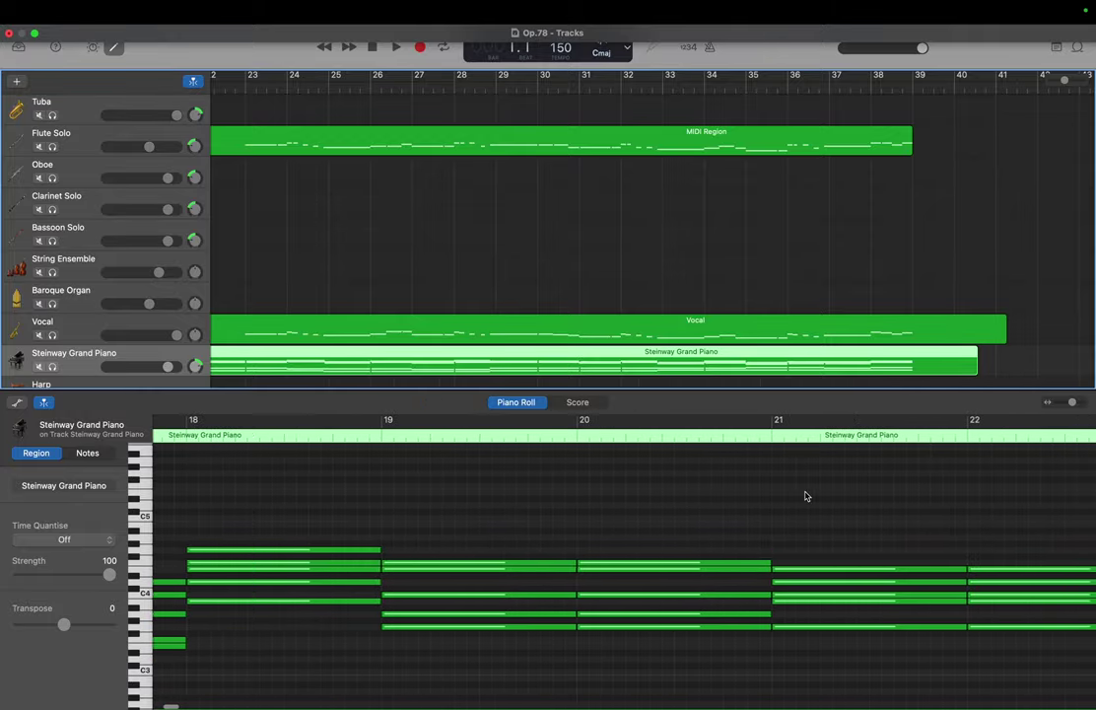
{"action": "scroll", "coordinate": [806, 496], "scroll_direction": "right", "scroll_amount": 10}
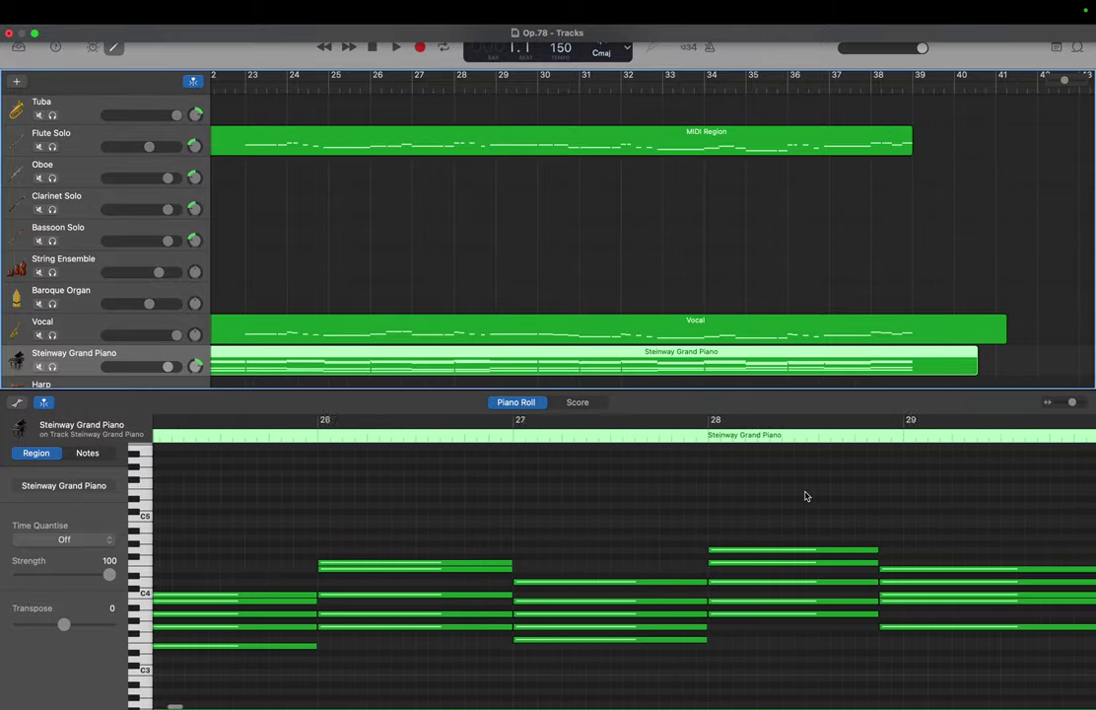
{"action": "scroll", "coordinate": [806, 495], "scroll_direction": "right", "scroll_amount": 2}
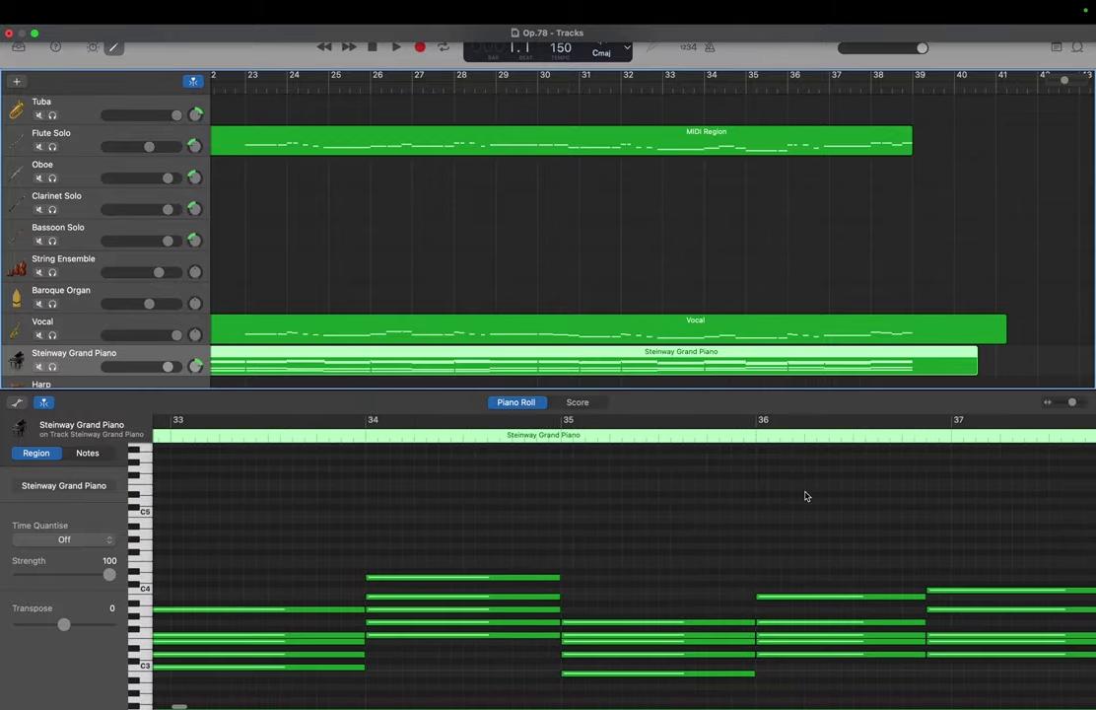
{"action": "left_click", "coordinate": [805, 654]}
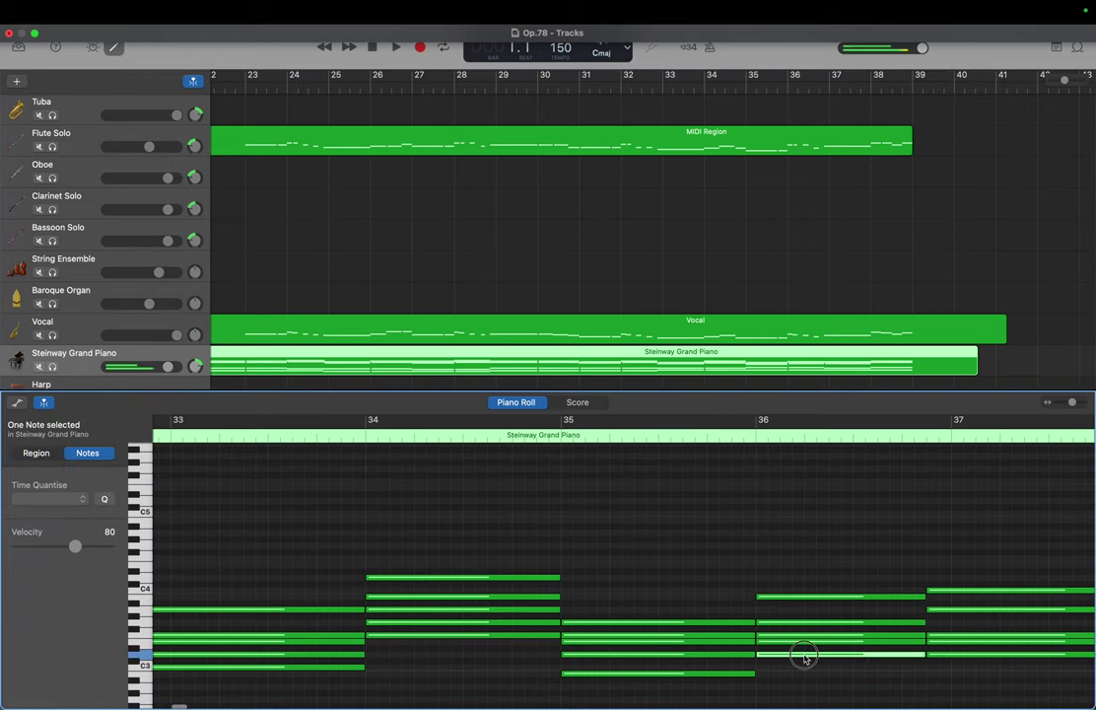
{"action": "left_click_drag", "start_coordinate": [805, 655], "coordinate": [802, 578]}
{"action": "left_click_drag", "start_coordinate": [801, 646], "coordinate": [800, 569]}
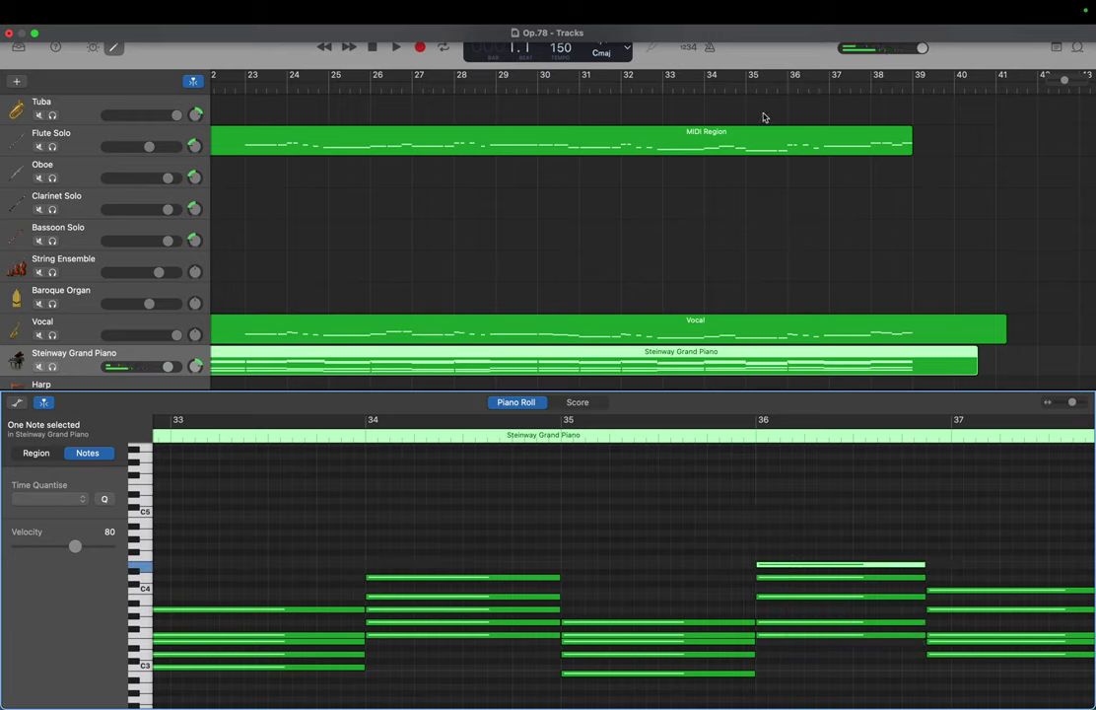
Audition the Flute Solo's long D3 in bar 37 and raise the Steinway Grand Piano chord's D3 there to D4
{"action": "left_click", "coordinate": [825, 140]}
{"action": "scroll", "coordinate": [936, 640], "scroll_direction": "right", "scroll_amount": 3}
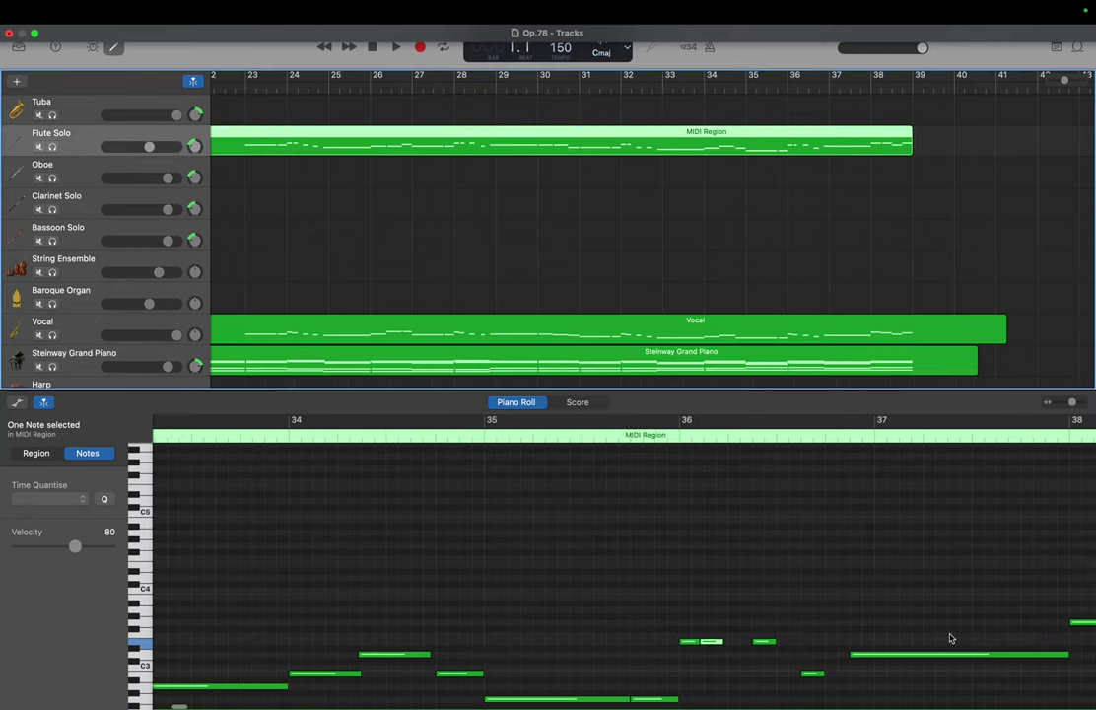
{"action": "left_click", "coordinate": [948, 657]}
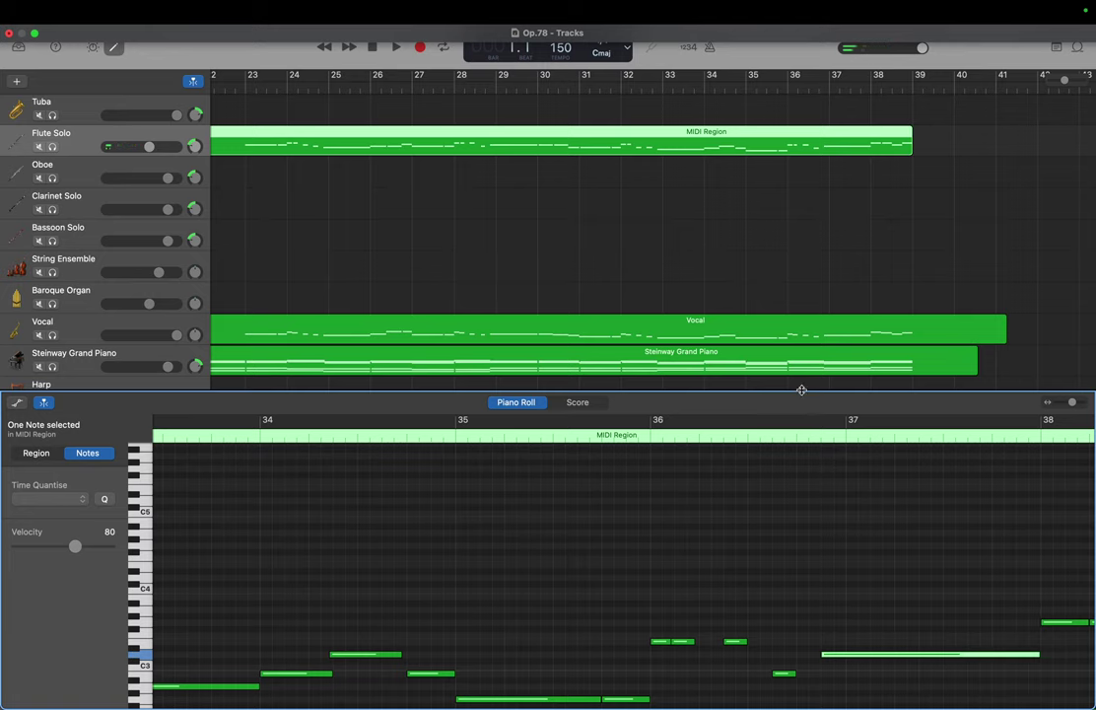
{"action": "left_click", "coordinate": [836, 353]}
{"action": "scroll", "coordinate": [843, 557], "scroll_direction": "right", "scroll_amount": 3}
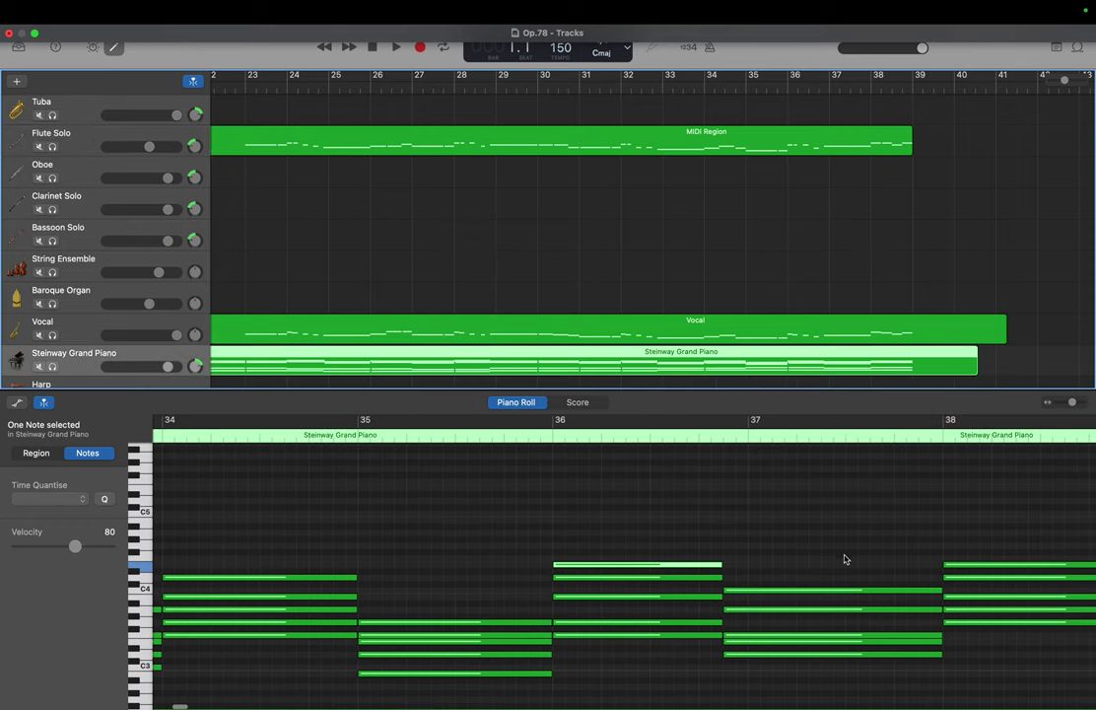
{"action": "left_click", "coordinate": [844, 655]}
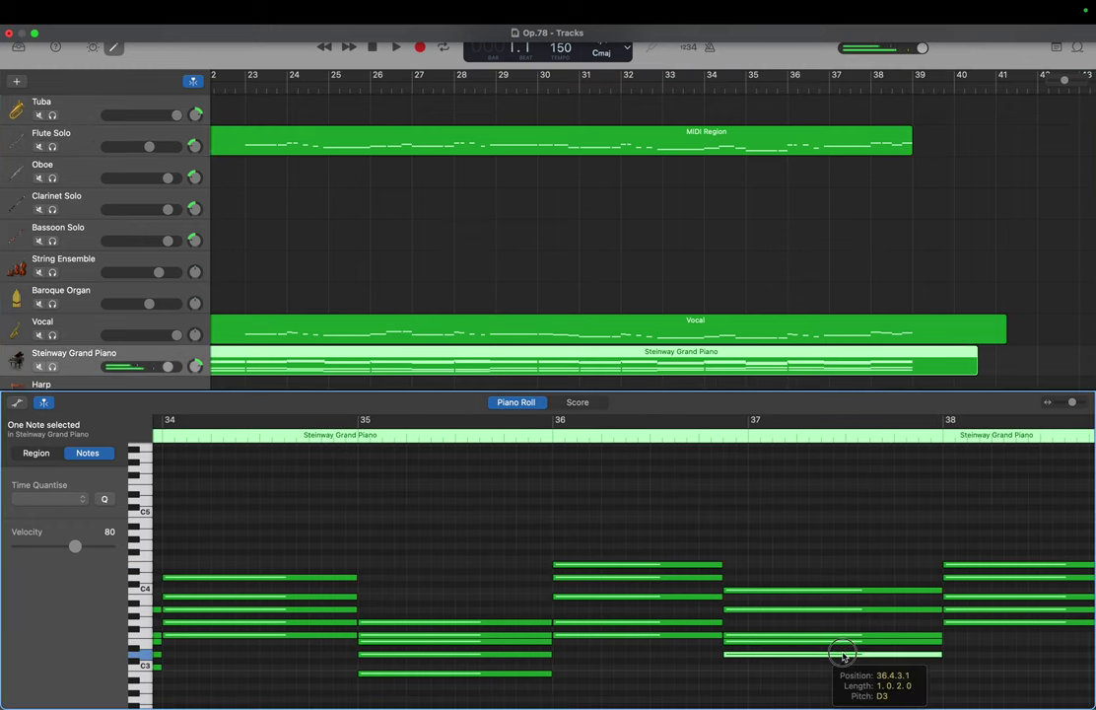
{"action": "left_click_drag", "start_coordinate": [843, 654], "coordinate": [842, 582]}
{"action": "scroll", "coordinate": [850, 502], "scroll_direction": "right", "scroll_amount": 4}
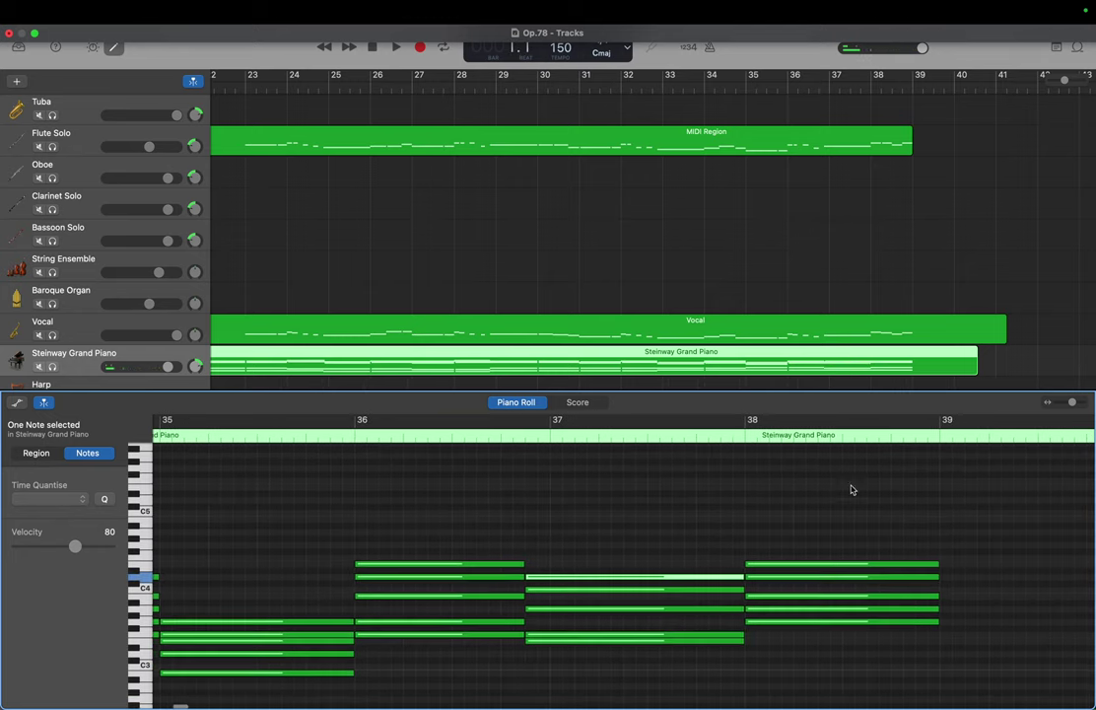
Audition the Flute Solo's second G3 in bar 38 and raise the Steinway Grand Piano chord's G3 there to G4
{"action": "left_click", "coordinate": [882, 135]}
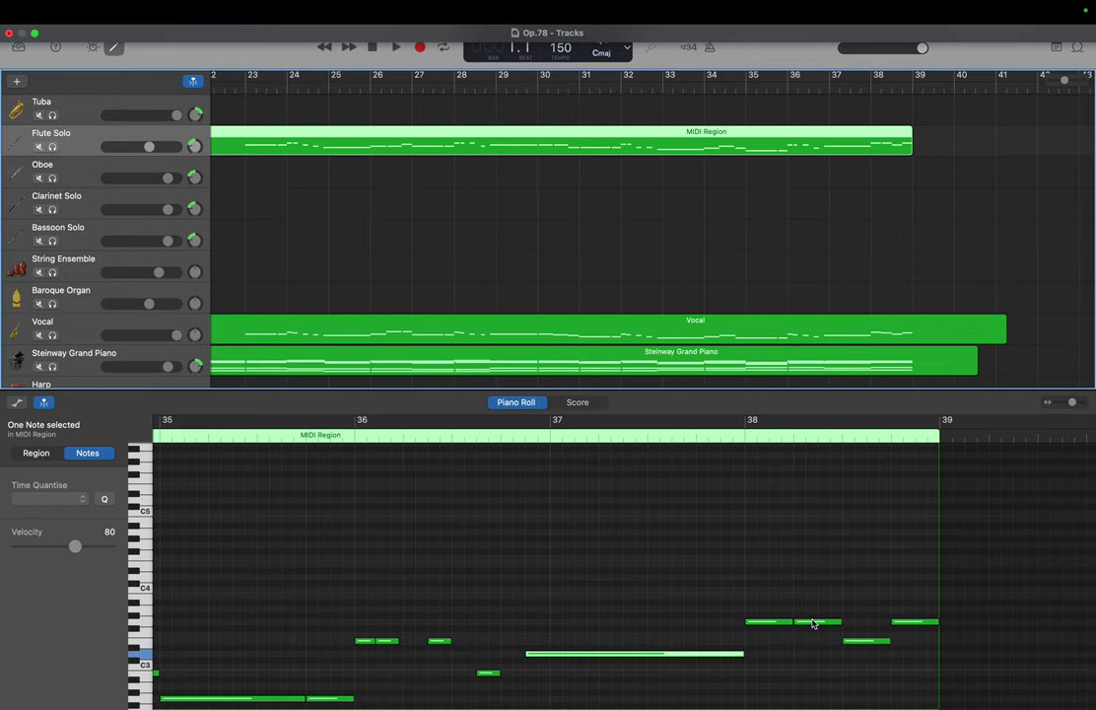
{"action": "left_click_drag", "start_coordinate": [813, 622], "coordinate": [813, 623]}
{"action": "scroll", "coordinate": [764, 271], "scroll_direction": "right", "scroll_amount": 2}
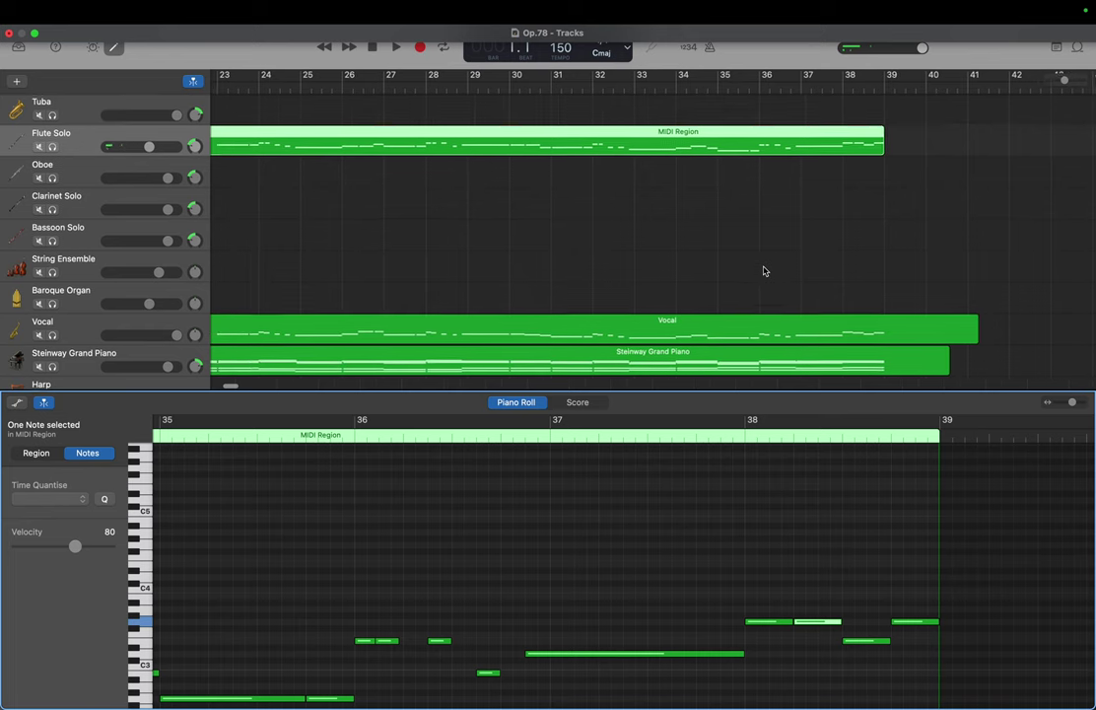
{"action": "scroll", "coordinate": [764, 271], "scroll_direction": "down", "scroll_amount": 3}
{"action": "left_click", "coordinate": [846, 293]}
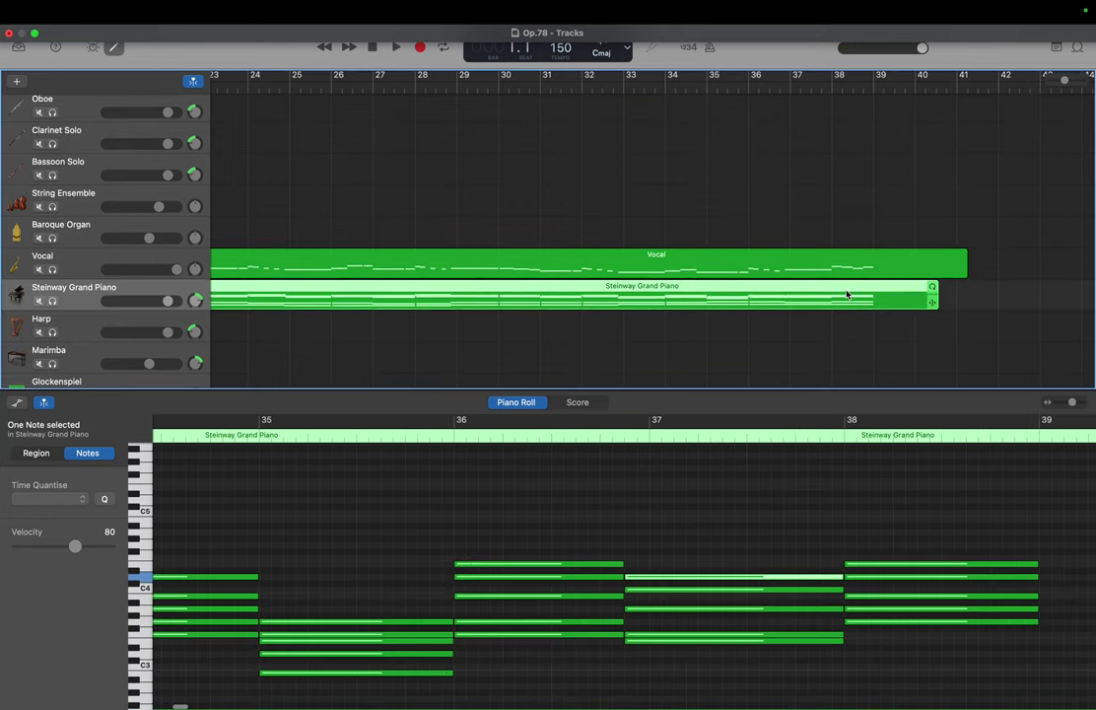
{"action": "scroll", "coordinate": [855, 479], "scroll_direction": "right", "scroll_amount": 1}
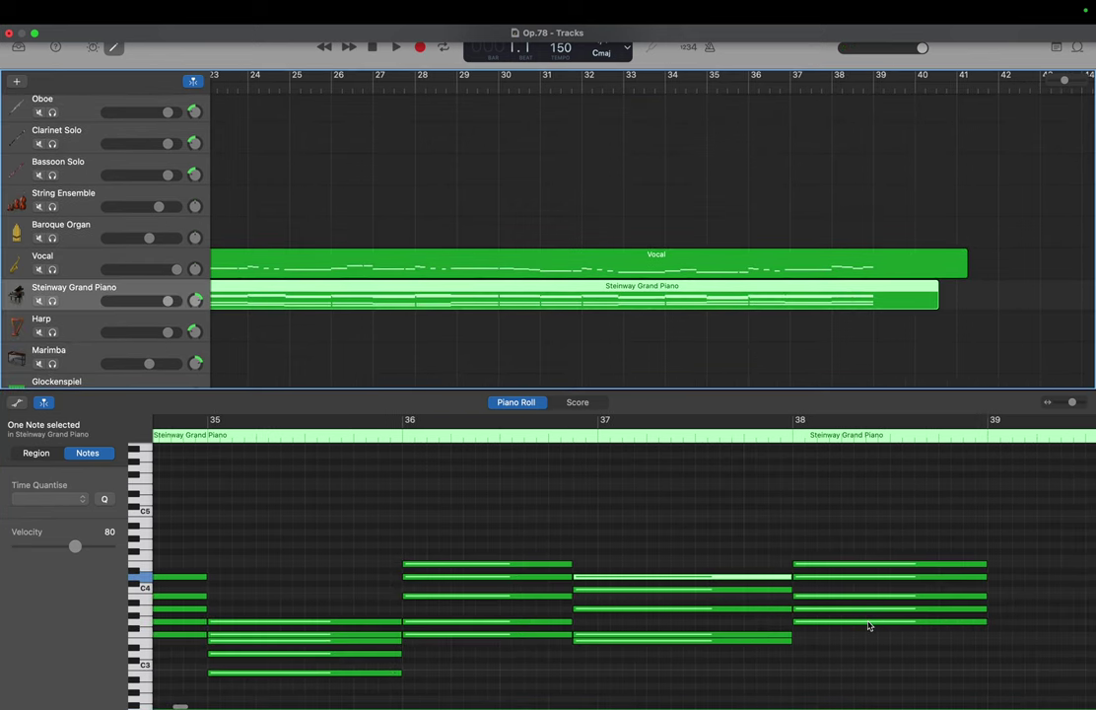
{"action": "left_click_drag", "start_coordinate": [868, 622], "coordinate": [869, 552]}
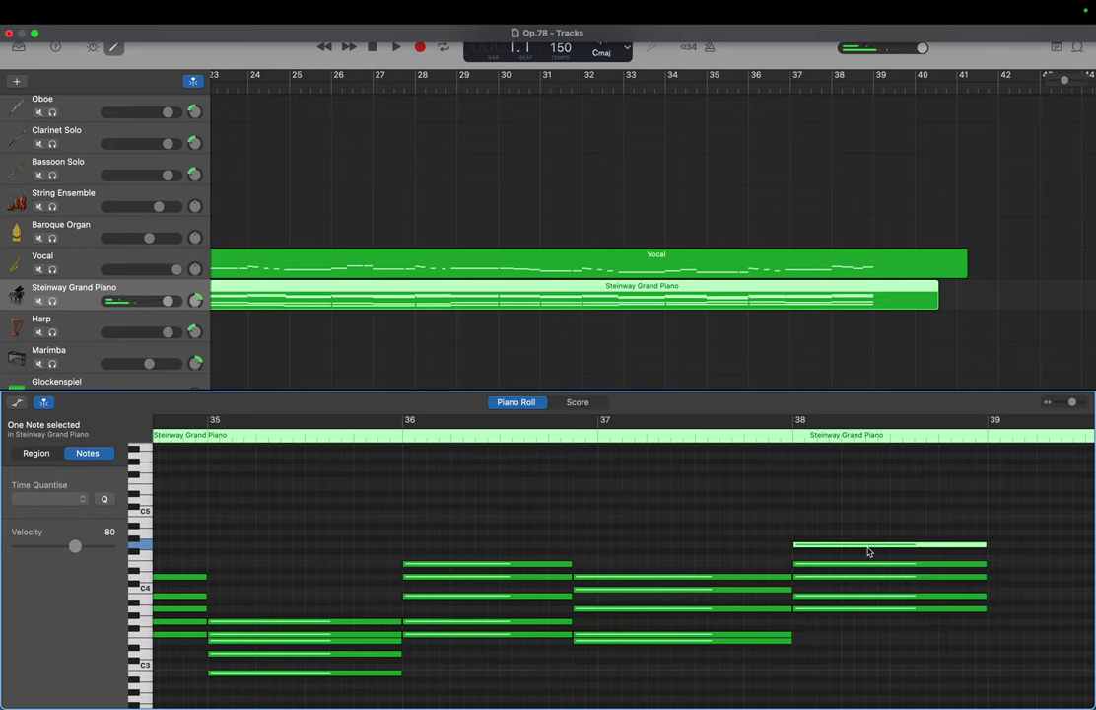
{"action": "left_click", "coordinate": [852, 507]}
Play the whole arrangement from bar 1, stop it at bar 39, and deselect the Steinway Grand Piano region
{"action": "key", "text": "Return"}
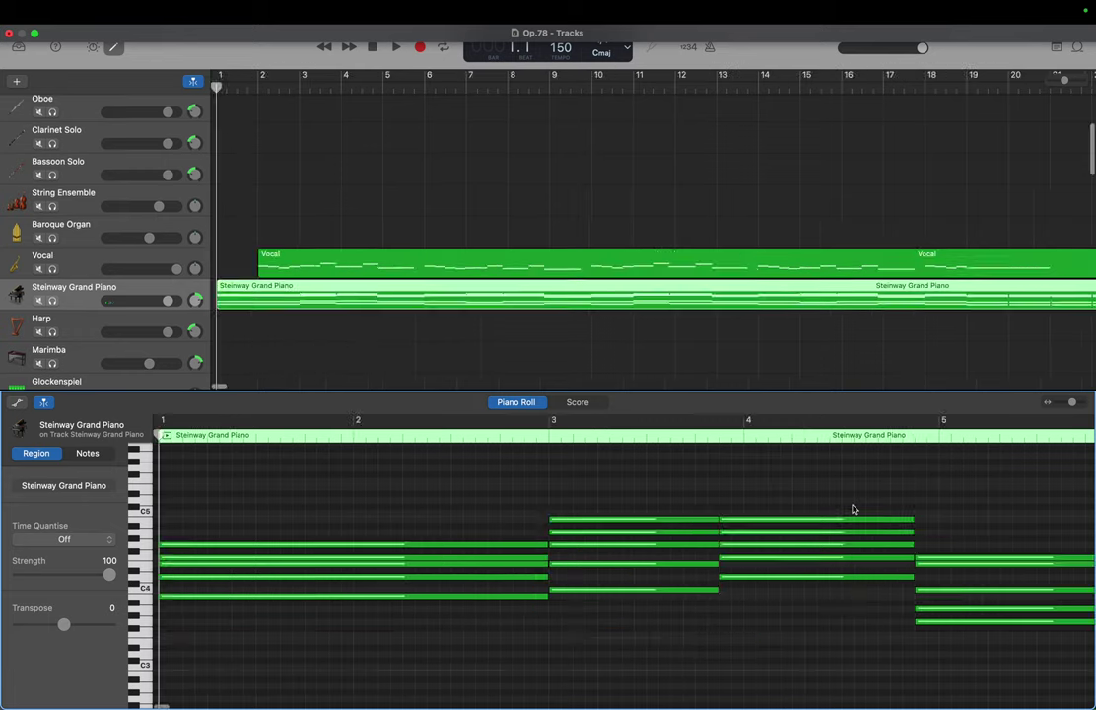
{"action": "key", "text": "space"}
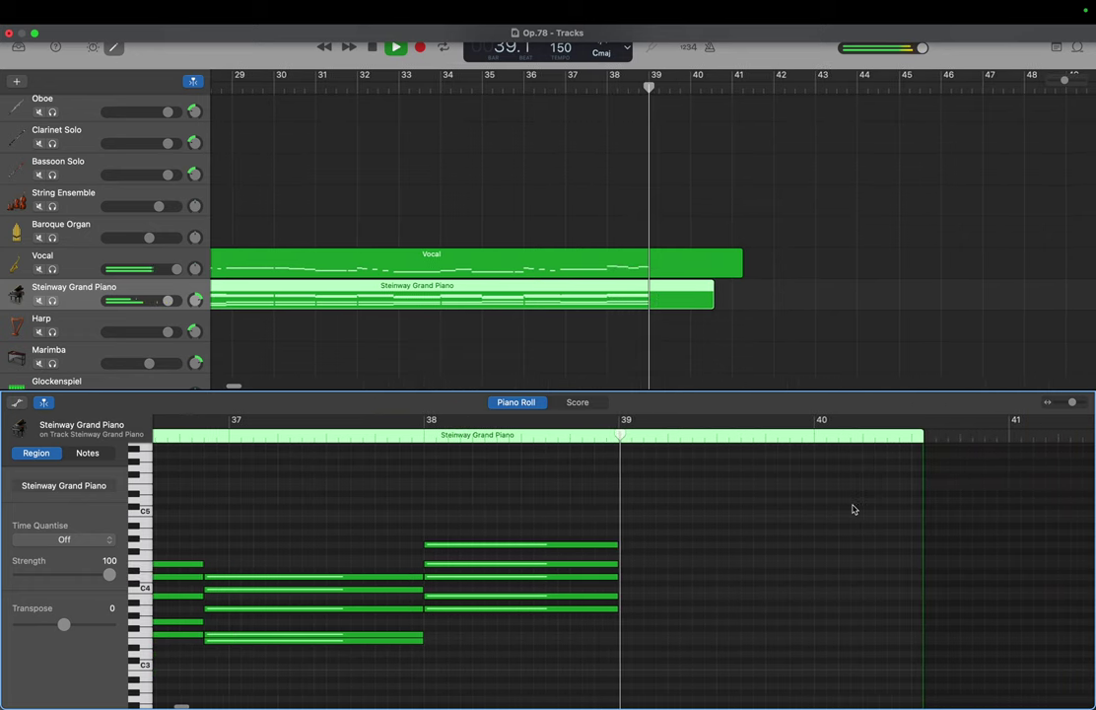
{"action": "key", "text": "space"}
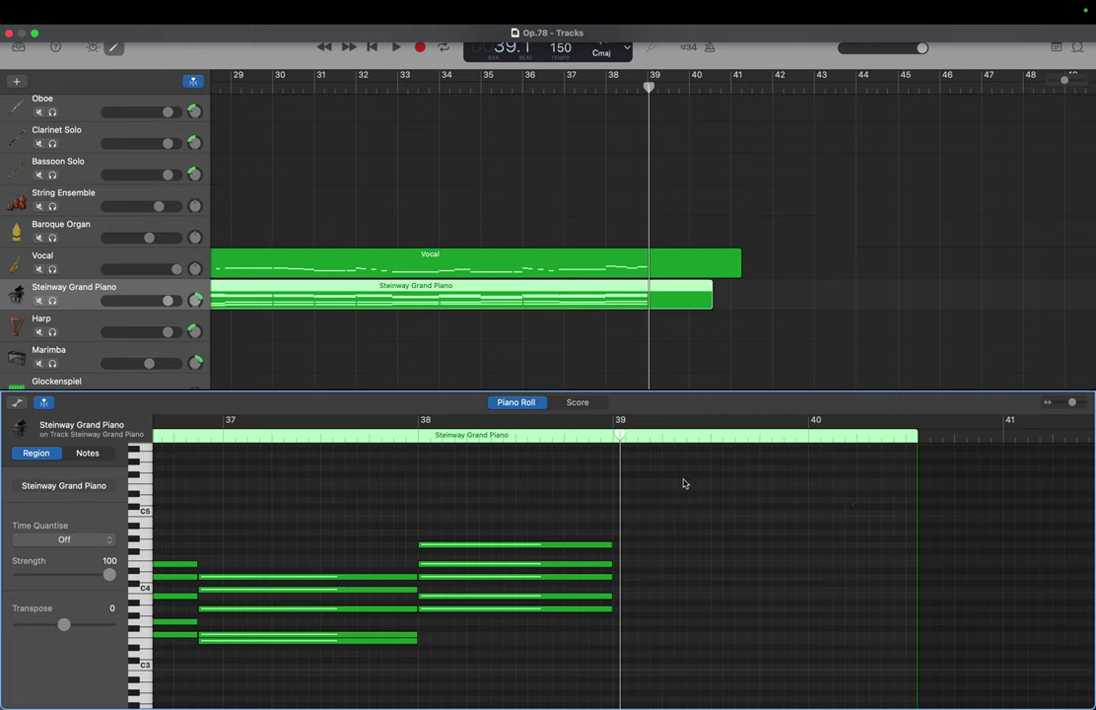
{"action": "left_click", "coordinate": [686, 379]}
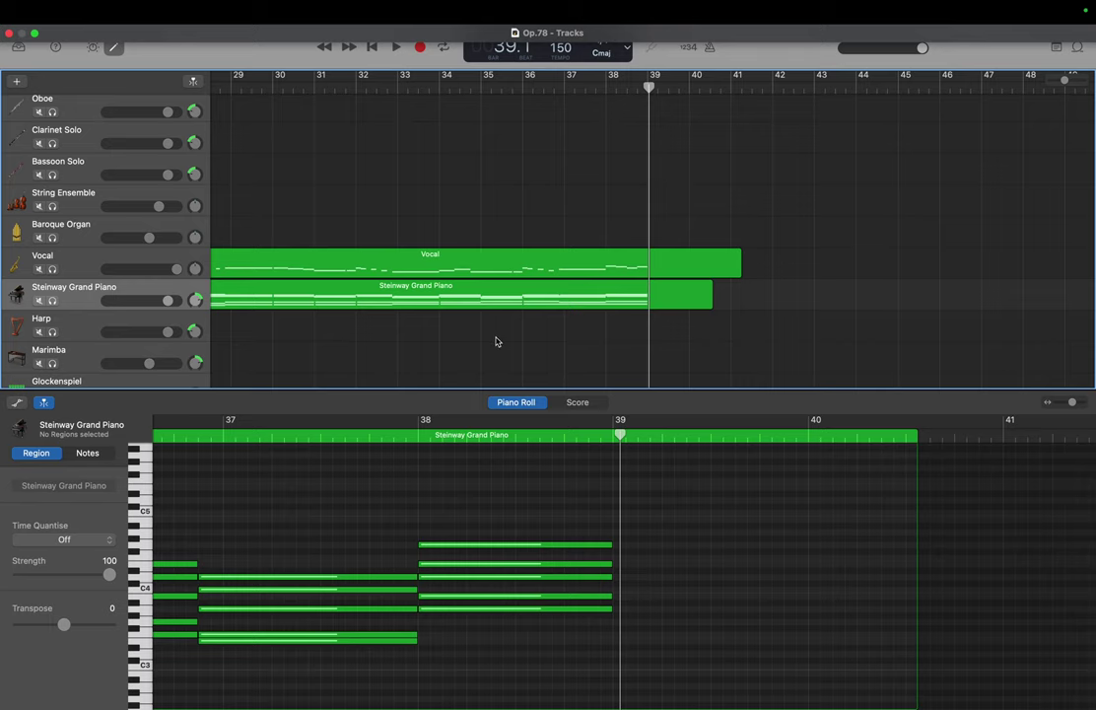
{"action": "scroll", "coordinate": [496, 341], "scroll_direction": "left", "scroll_amount": 3}
{"action": "scroll", "coordinate": [495, 341], "scroll_direction": "up", "scroll_amount": 1}
{"action": "scroll", "coordinate": [495, 341], "scroll_direction": "up", "scroll_amount": 3}
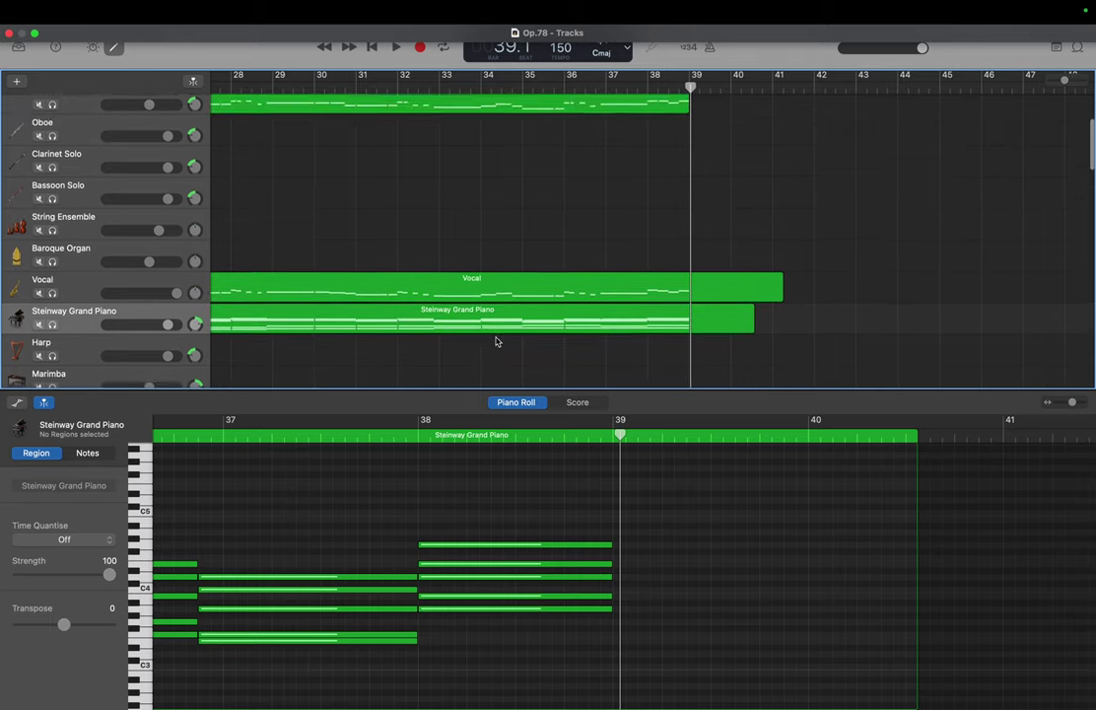